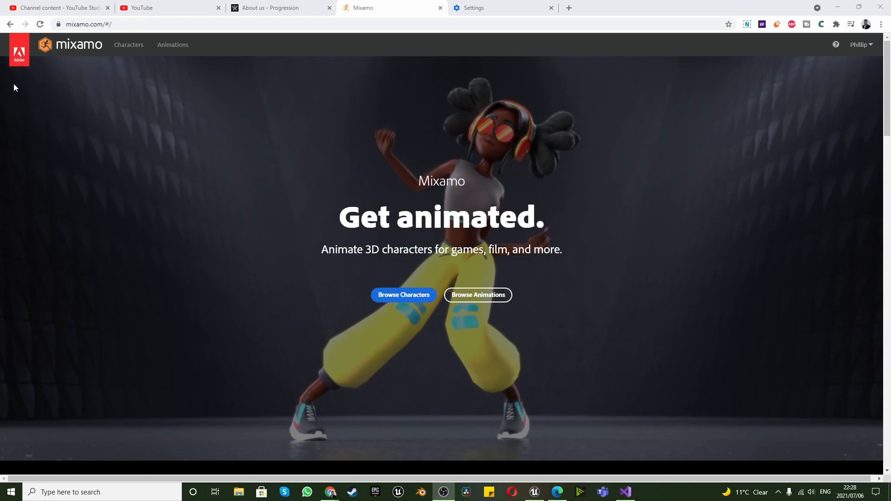
Browse the Mixamo character library and load X Bot from its second page
left_click(378, 292)
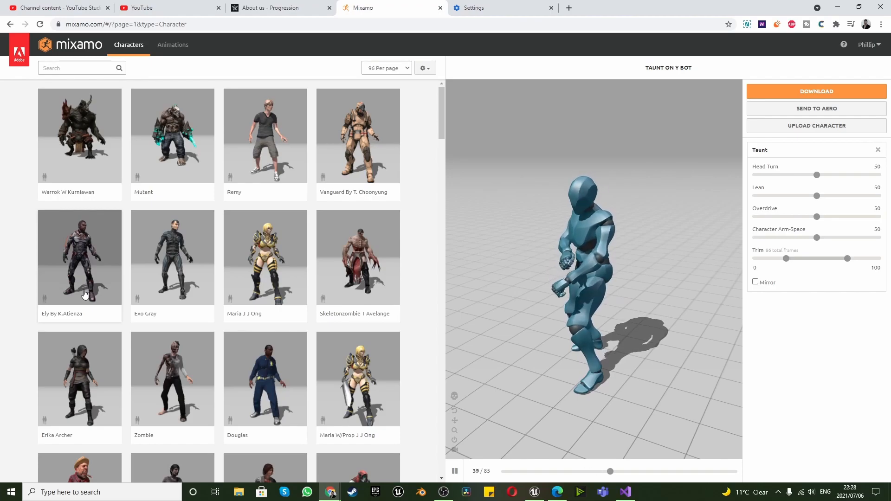
scroll(85, 293, "down", 3)
scroll(121, 284, "down", 20)
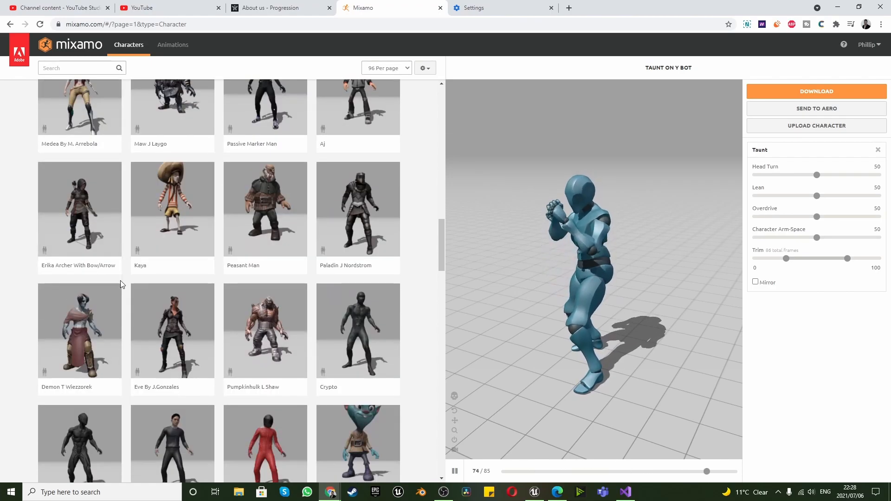
scroll(121, 284, "down", 10)
scroll(122, 285, "down", 12)
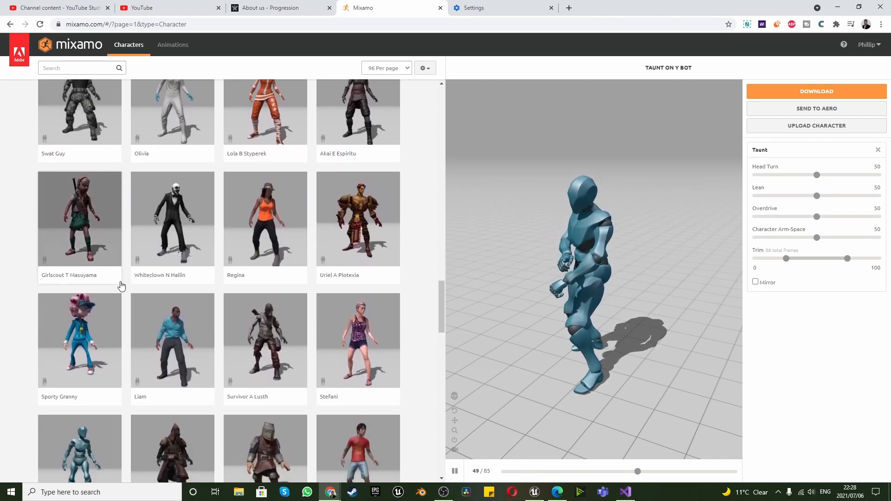
scroll(121, 288, "down", 10)
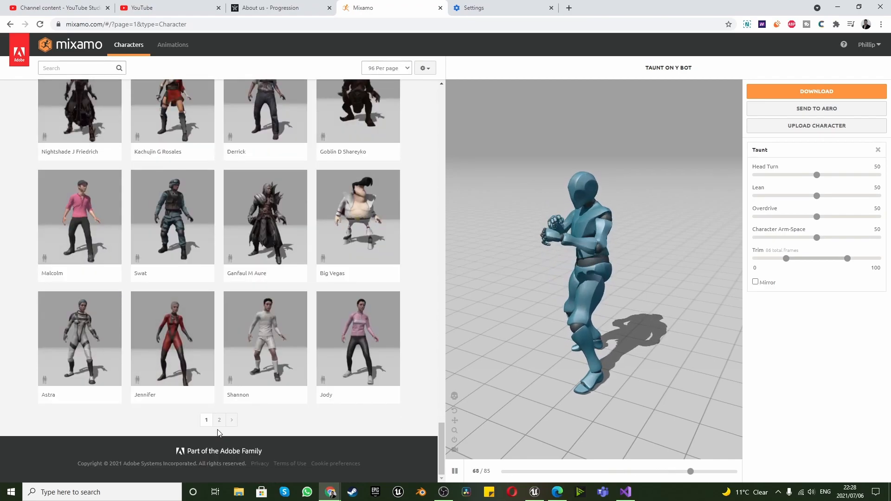
left_click(217, 421)
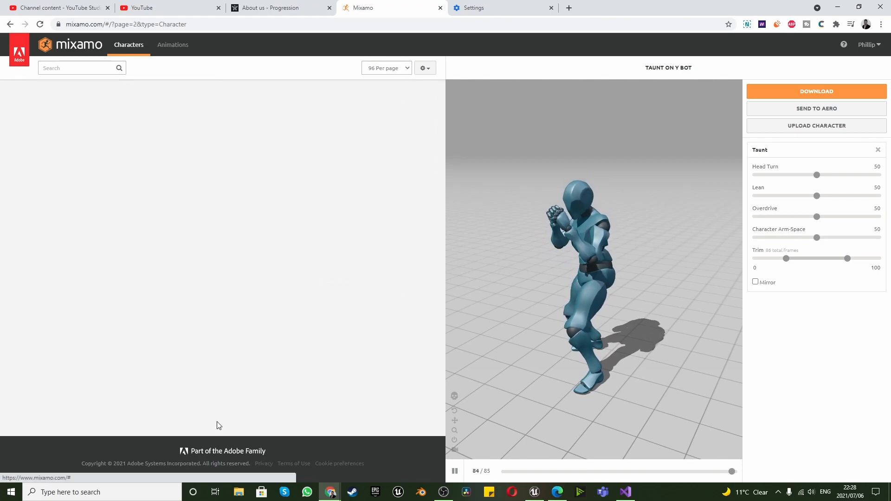
scroll(155, 295, "down", 6)
left_click(272, 252)
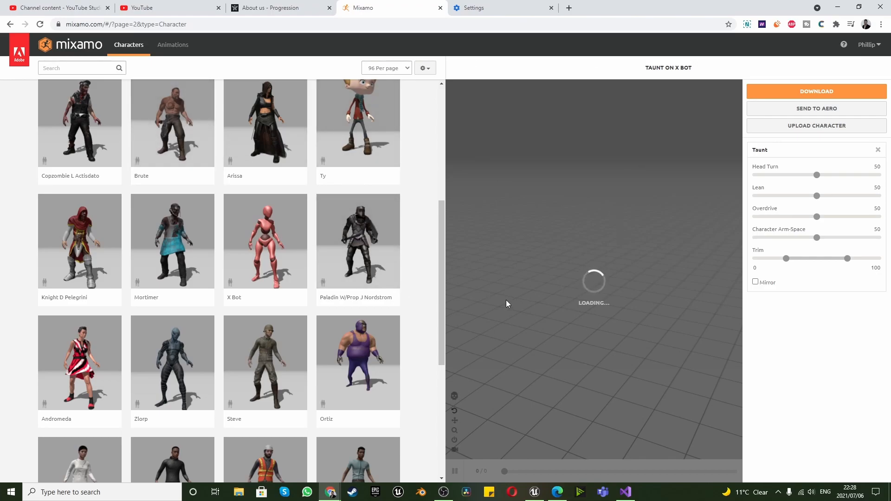
scroll(201, 245, "up", 1)
scroll(201, 245, "down", 2)
scroll(197, 260, "up", 6)
scroll(197, 260, "down", 10)
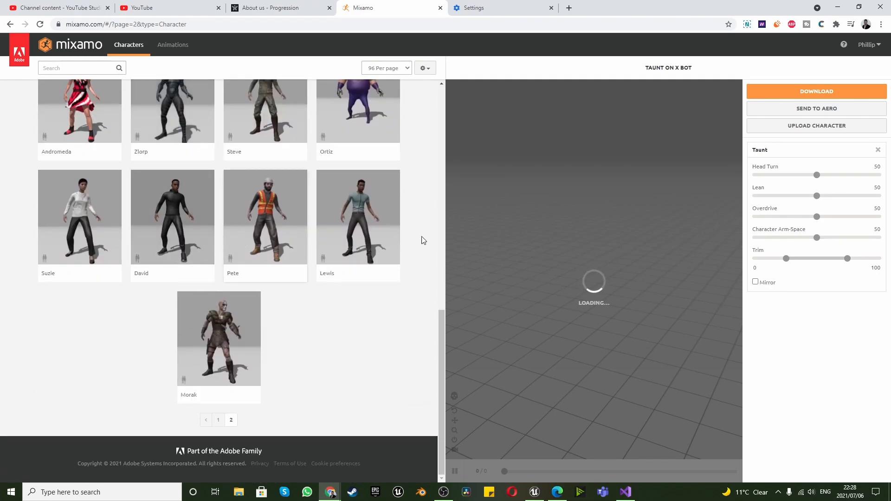
scroll(301, 284, "up", 4)
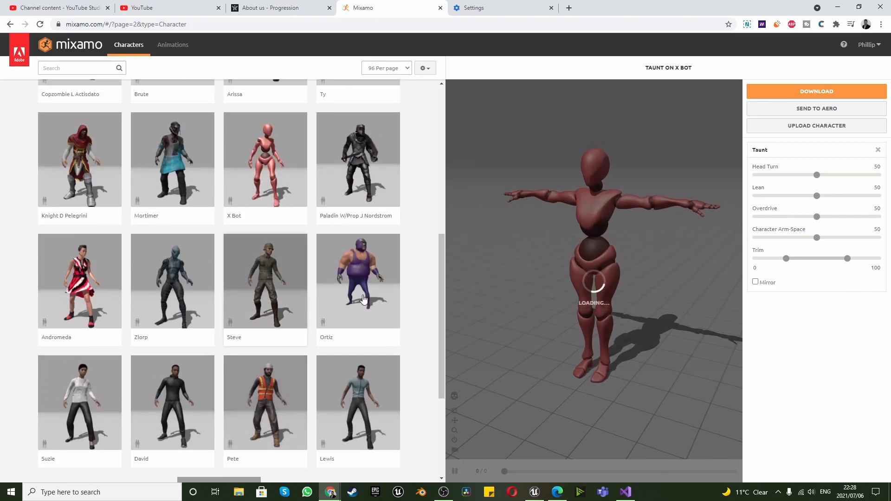
scroll(325, 209, "up", 8)
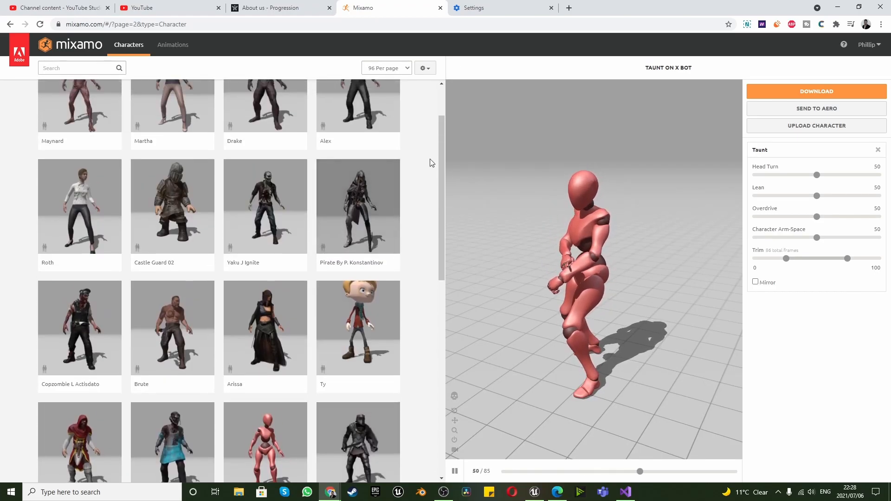
Search the animation library for "tpose" and apply the T-Pose animation to X Bot
left_click(171, 46)
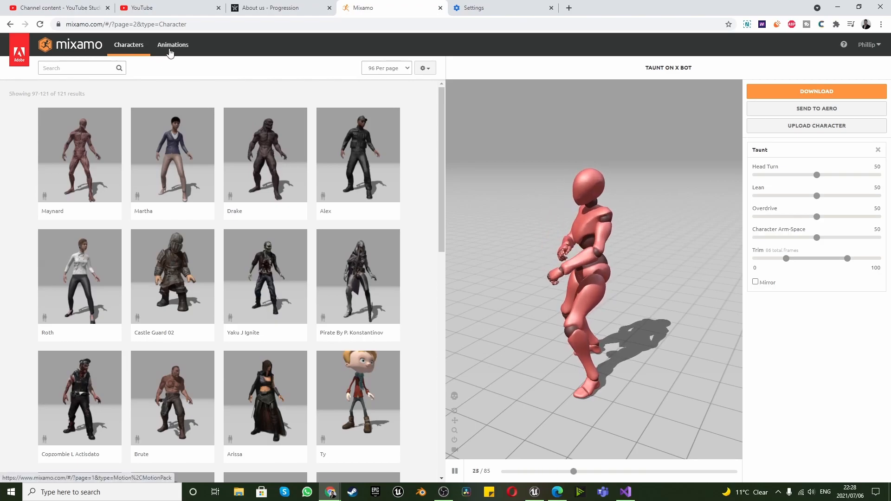
left_click(93, 67)
type("tpose")
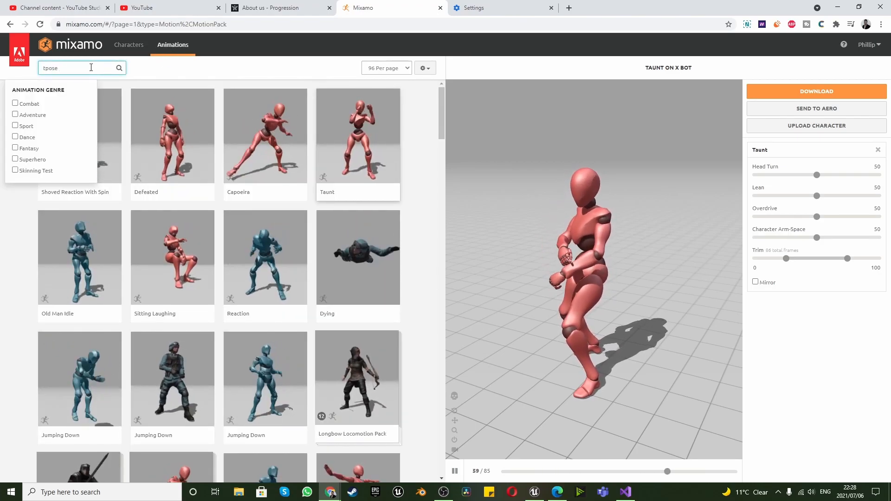
key("Return")
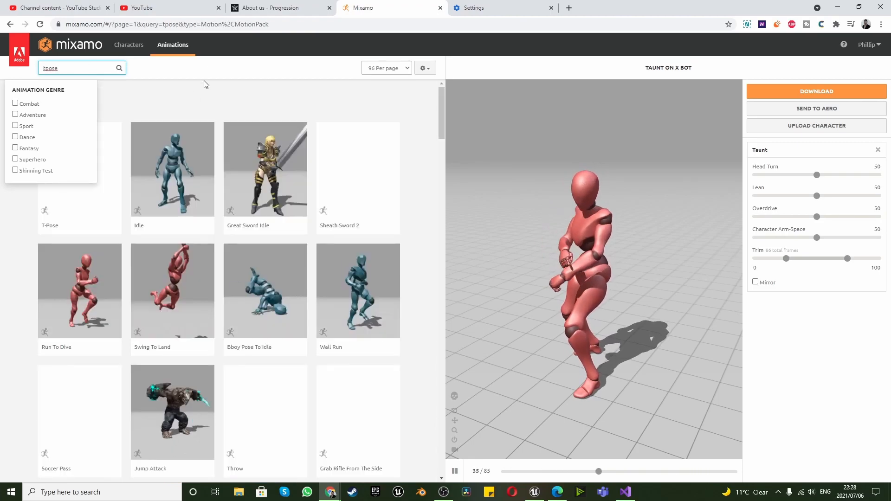
left_click(98, 212)
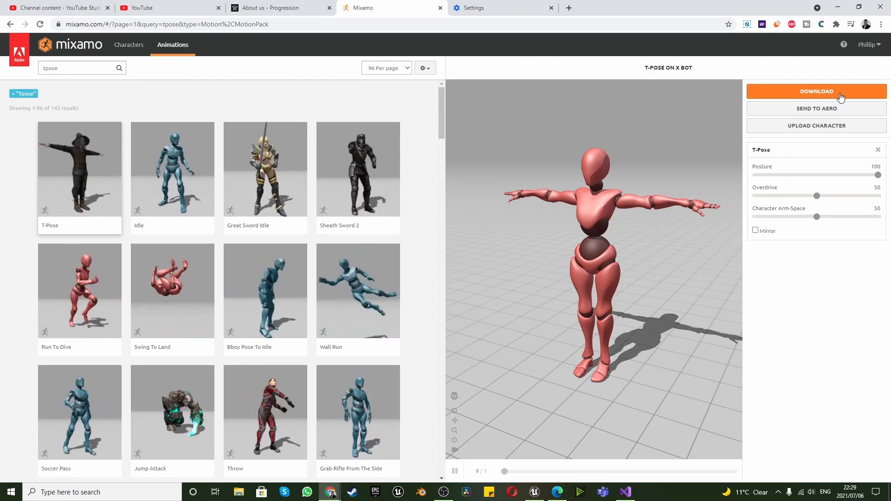
Download the T-Pose on X Bot as FBX Binary with skin, 30 frames per second and no keyframe reduction
left_click(821, 92)
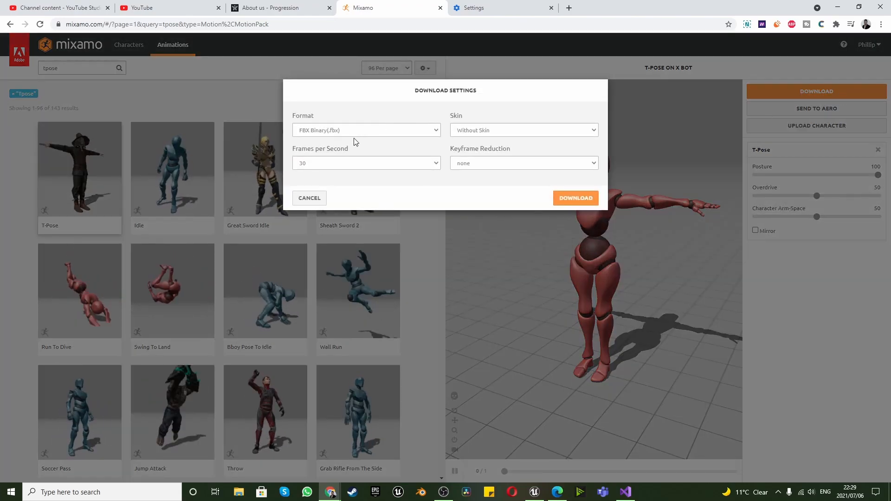
left_click(488, 136)
left_click(487, 144)
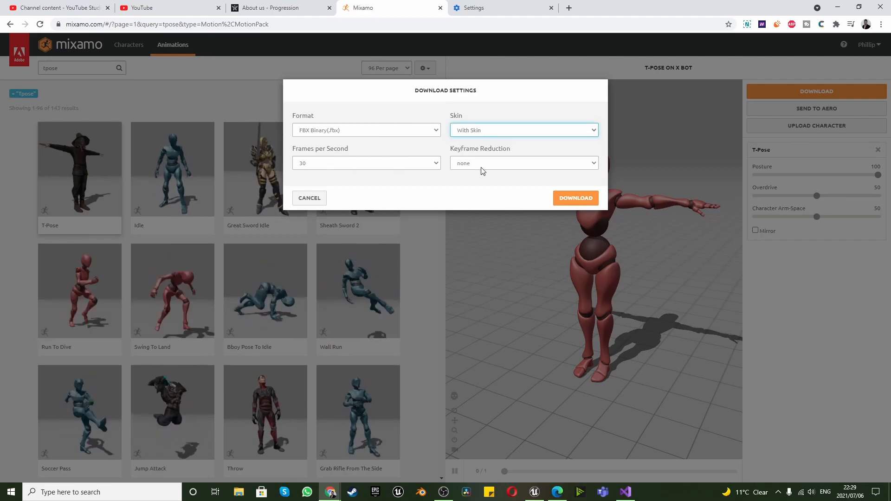
left_click(577, 199)
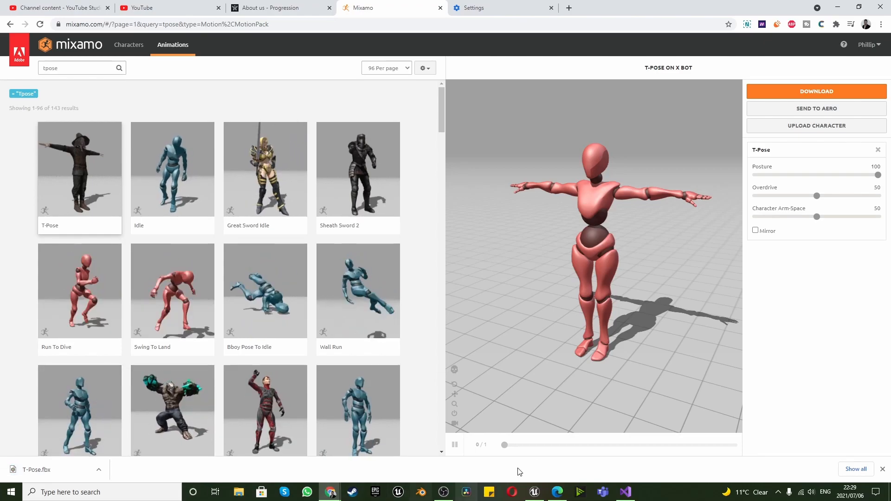
Switch to Unreal Editor, play-test the side-scroller level by running and jumping with the mannequin, and end the preview
left_click(534, 492)
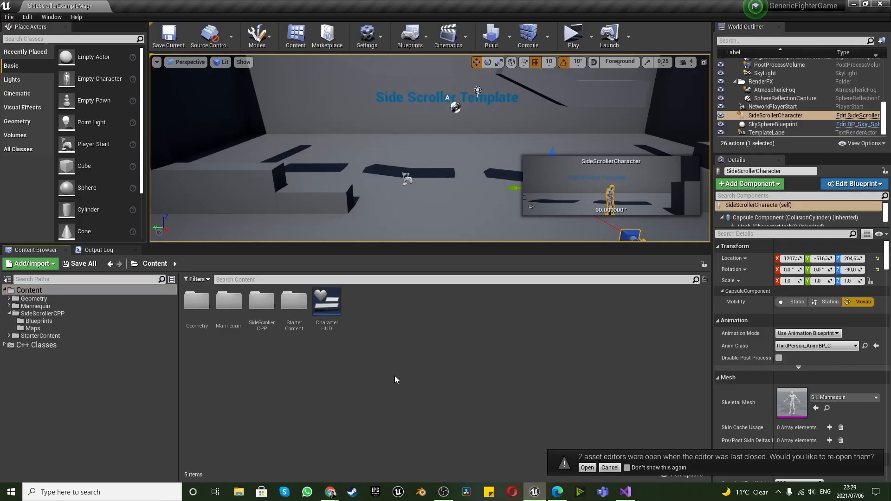
left_click(573, 37)
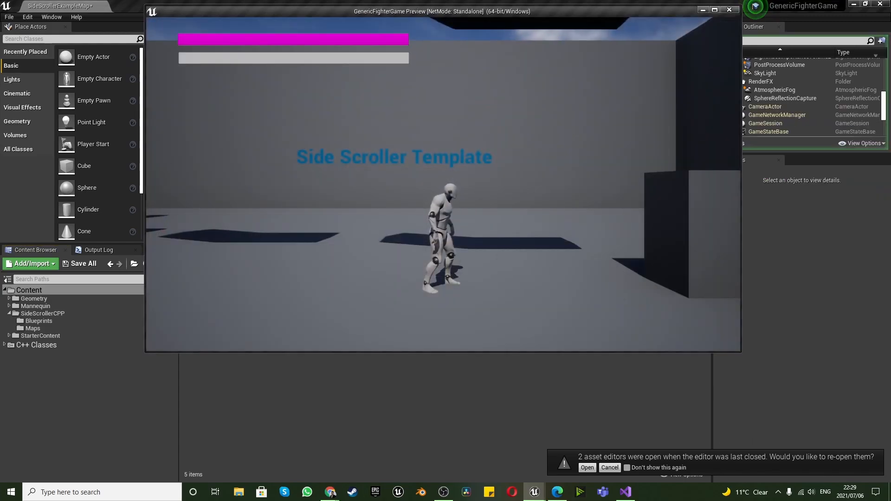
key("d")
key("a")
key("space")
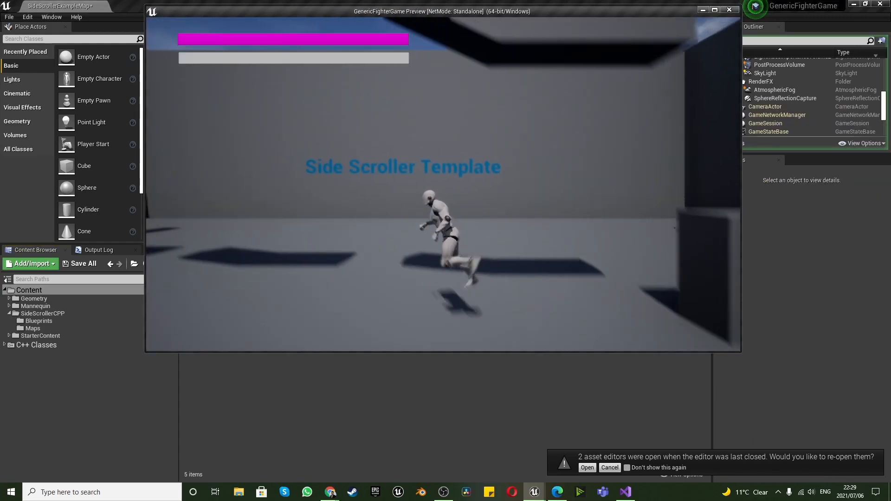
key("d")
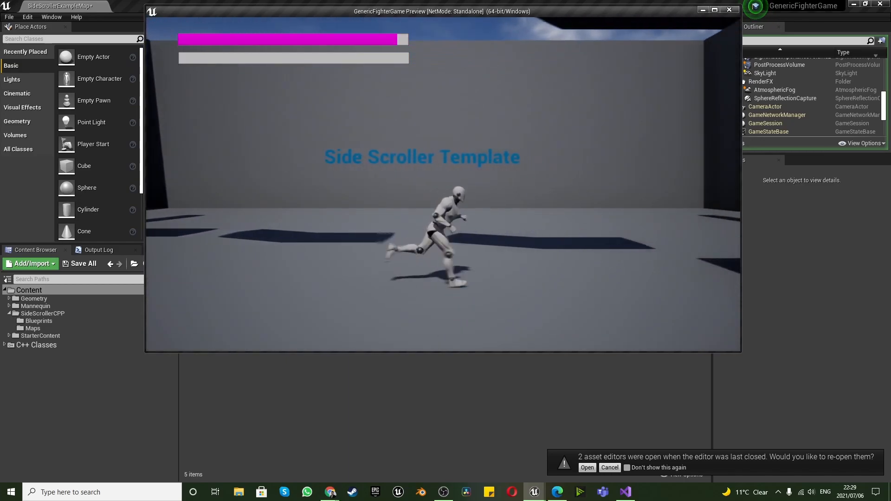
key("a")
key("d")
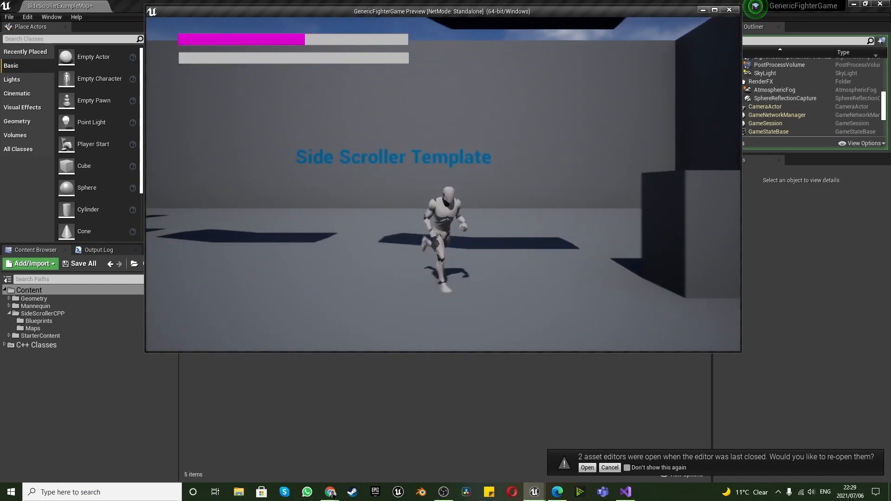
key("Escape")
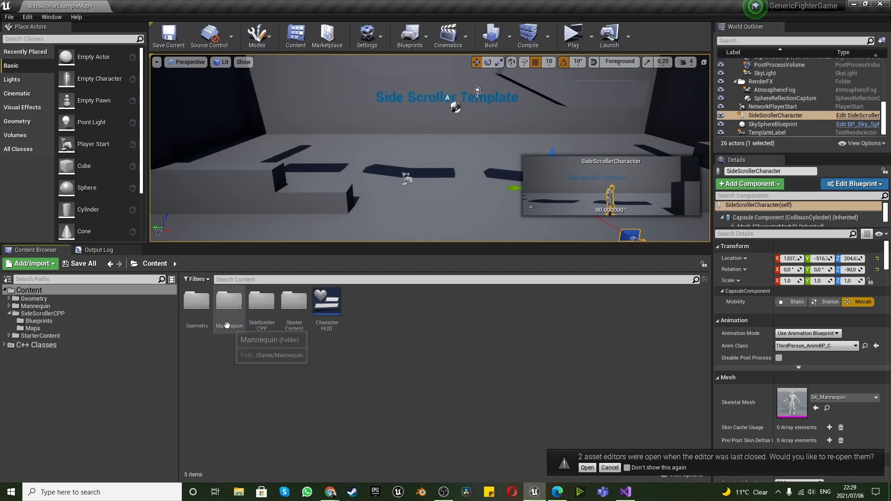
Create a folder named AllCharacters in Content and move the Mannequin folder into it
right_click(447, 328)
left_click(469, 58)
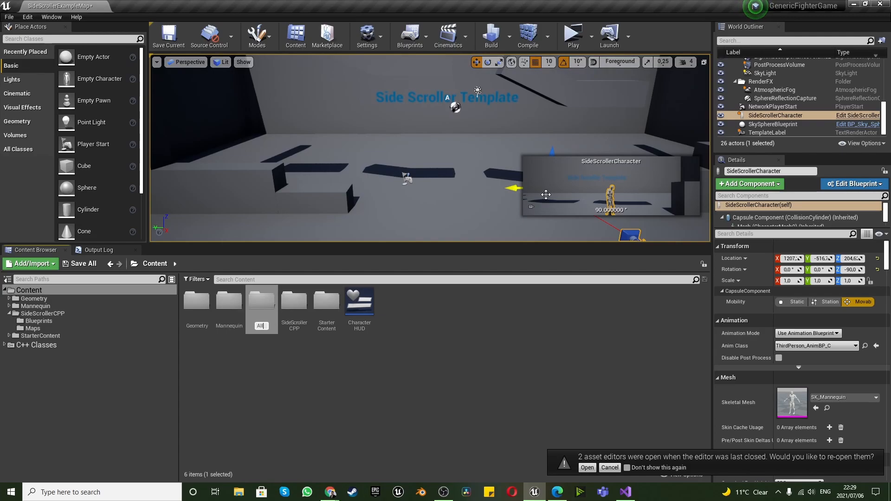
type("All")
key("BackSpace")
key("Return")
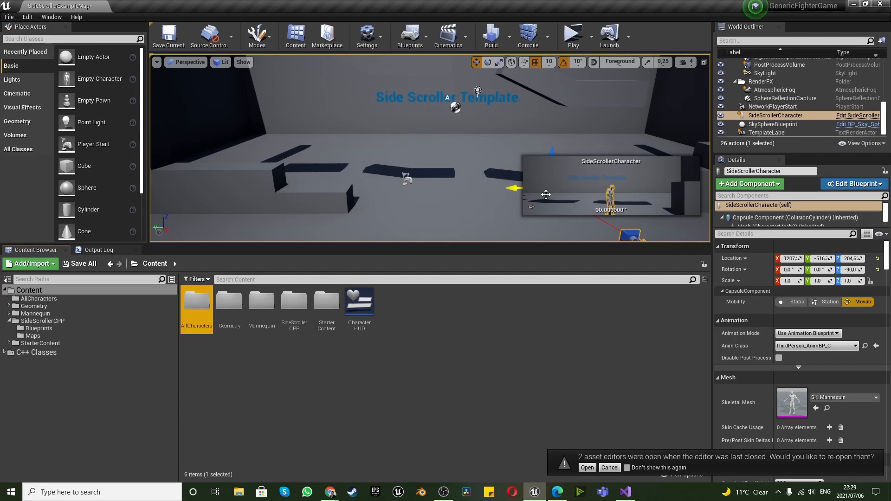
left_click_drag(261, 302, 196, 307)
left_click(212, 315)
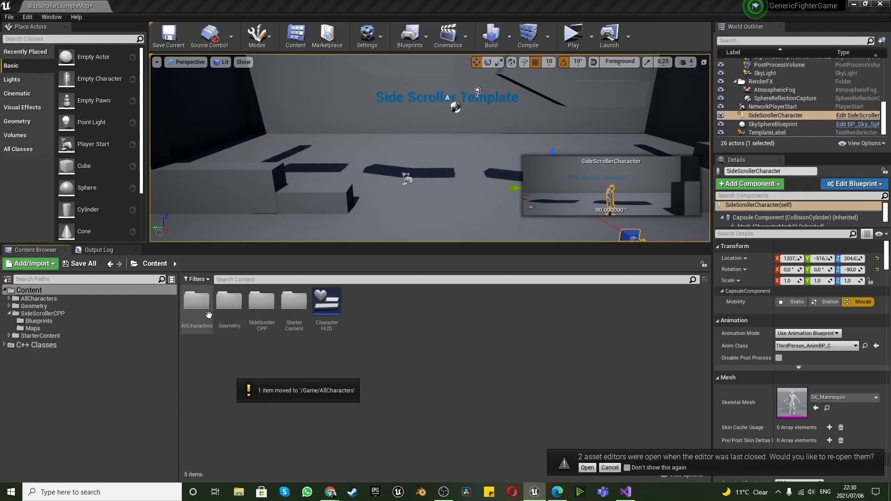
Create a folder named YBot inside the AllCharacters folder
double_click(196, 302)
right_click(252, 328)
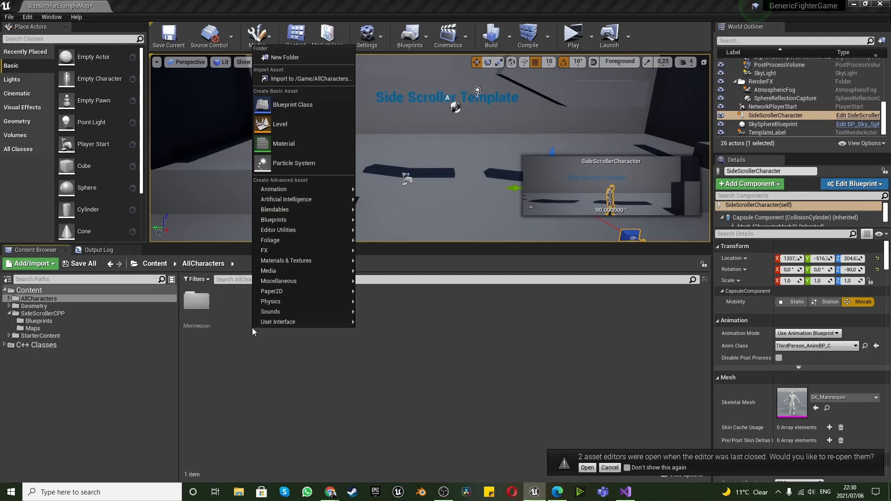
left_click(285, 58)
type("YBot")
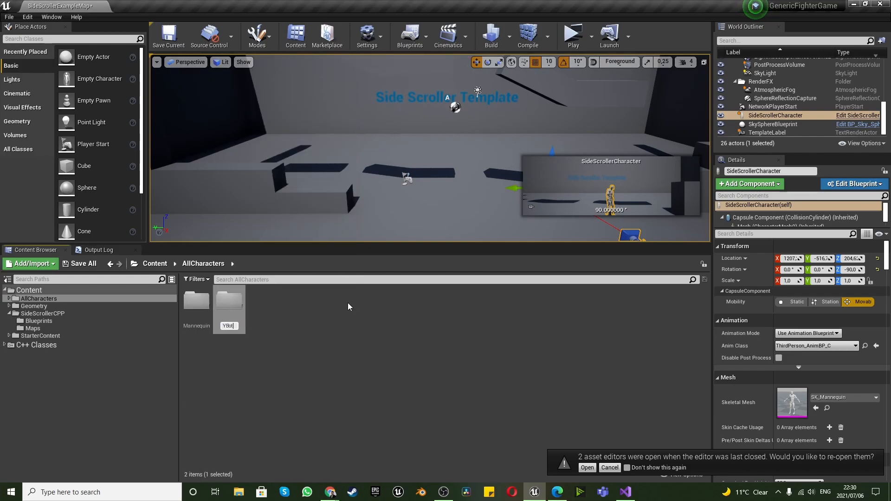
key("Return")
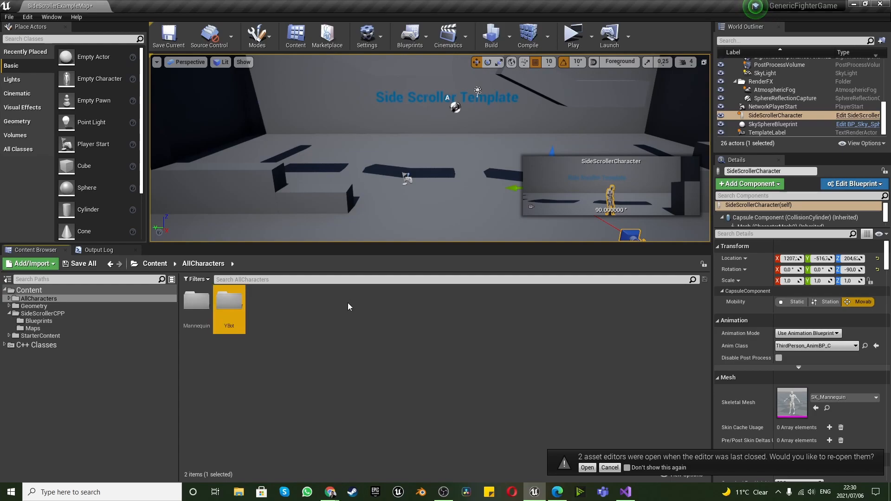
Create a folder named Animations inside the YBot folder
double_click(226, 302)
right_click(247, 322)
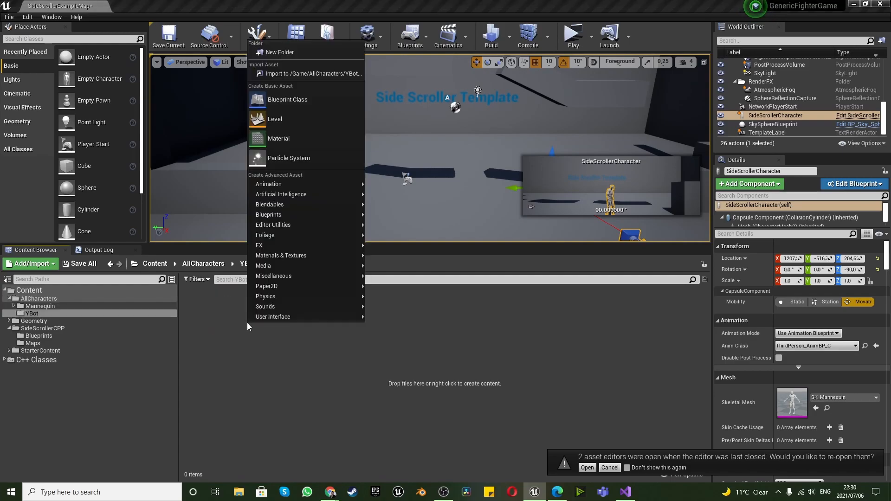
left_click(291, 60)
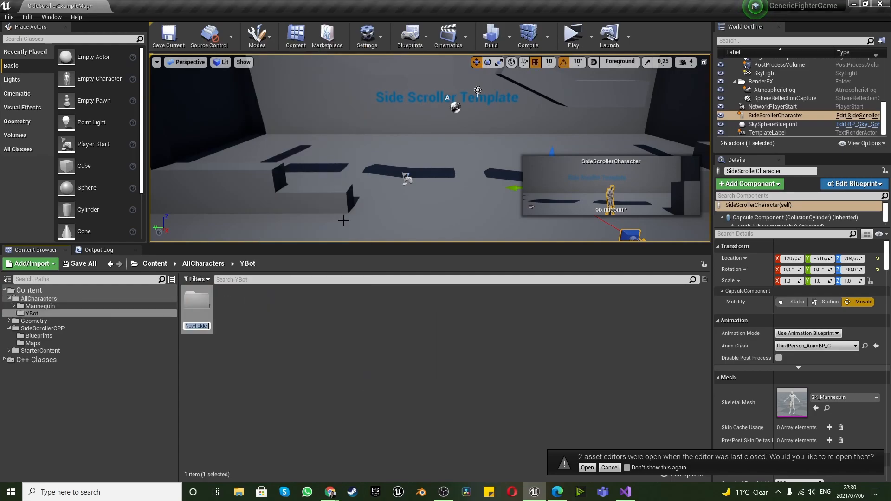
type("Animations")
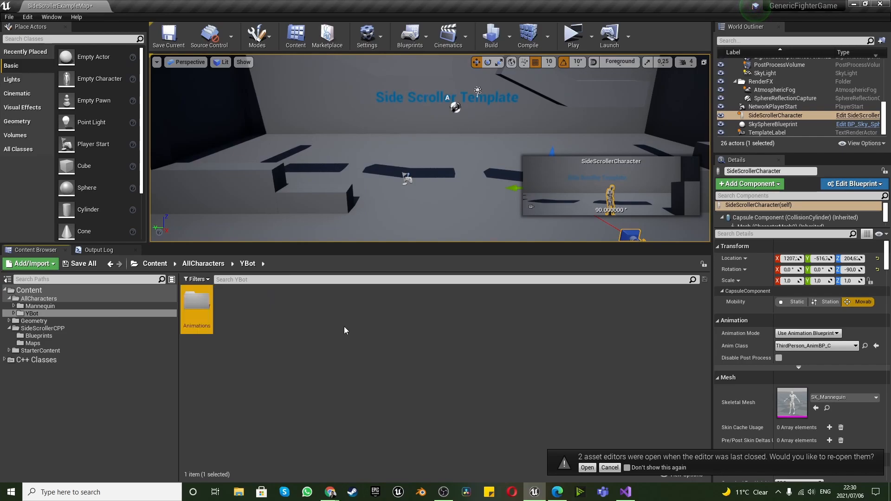
Create a folder named Character beside Animations in the YBot folder
right_click(331, 327)
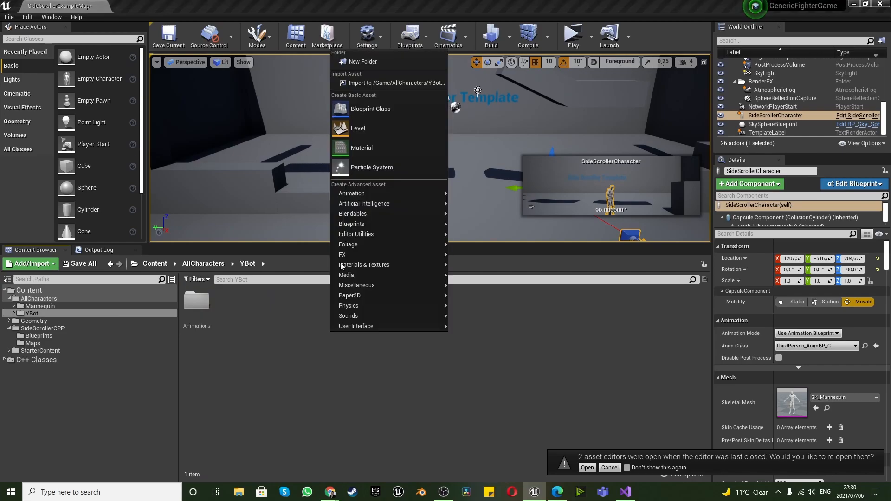
left_click(362, 61)
type("C")
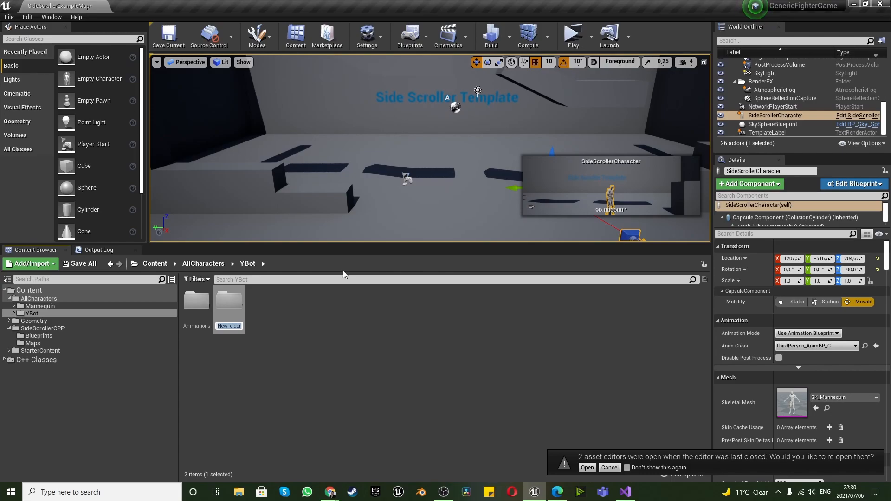
type("haracter")
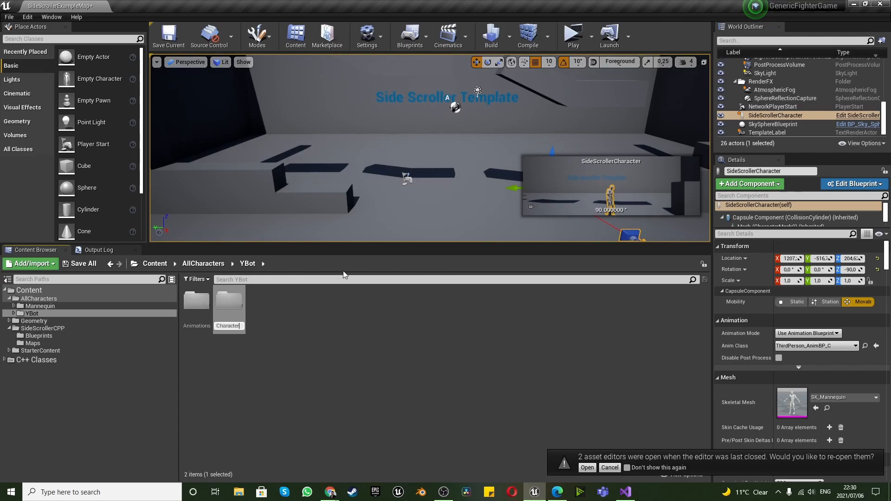
key("Return")
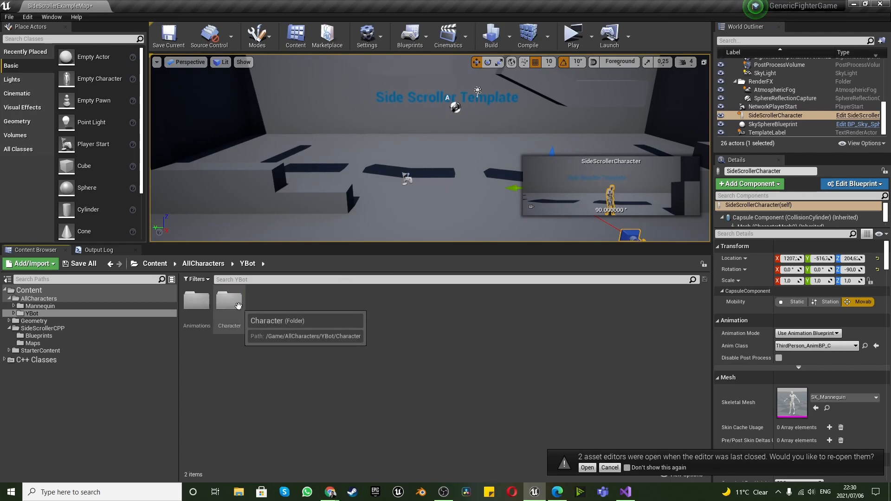
Choose the T-Pose file on the Desktop for import into the YBot Character folder
double_click(238, 309)
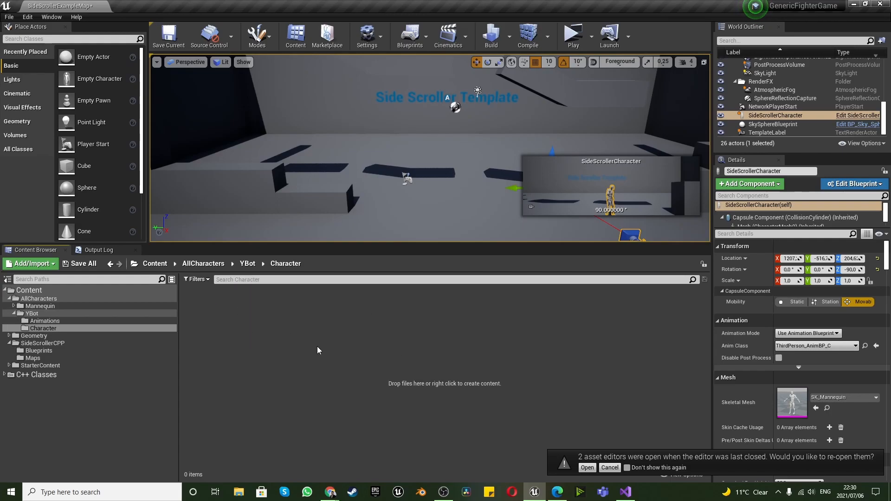
right_click(318, 347)
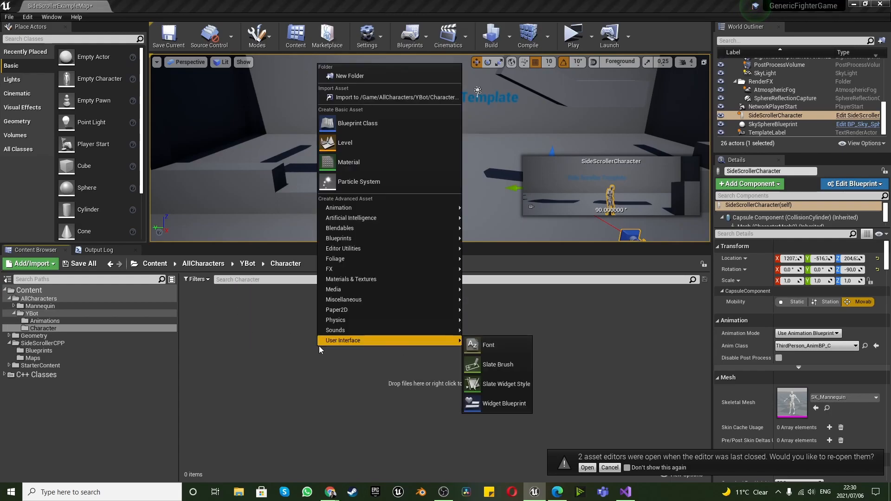
left_click(362, 101)
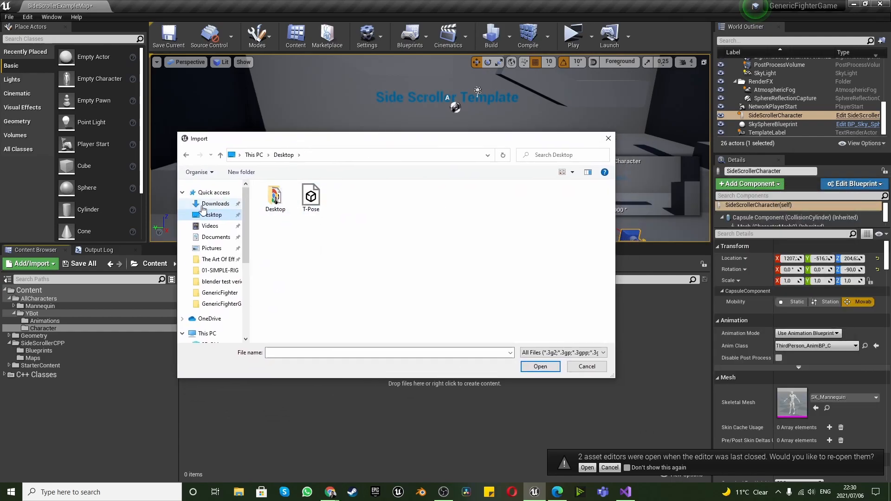
left_click(547, 367)
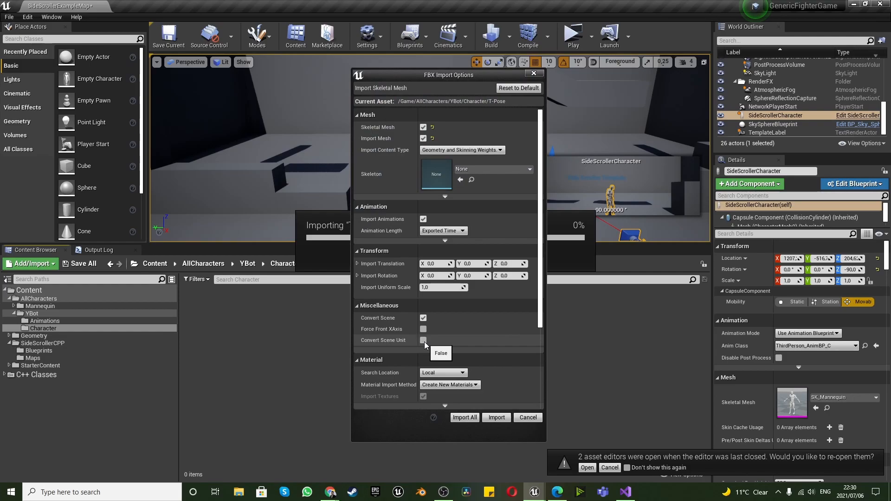
Import the T-Pose skeletal mesh with Convert Scene Unit enabled and no existing skeleton assigned, and close the message log
left_click(473, 169)
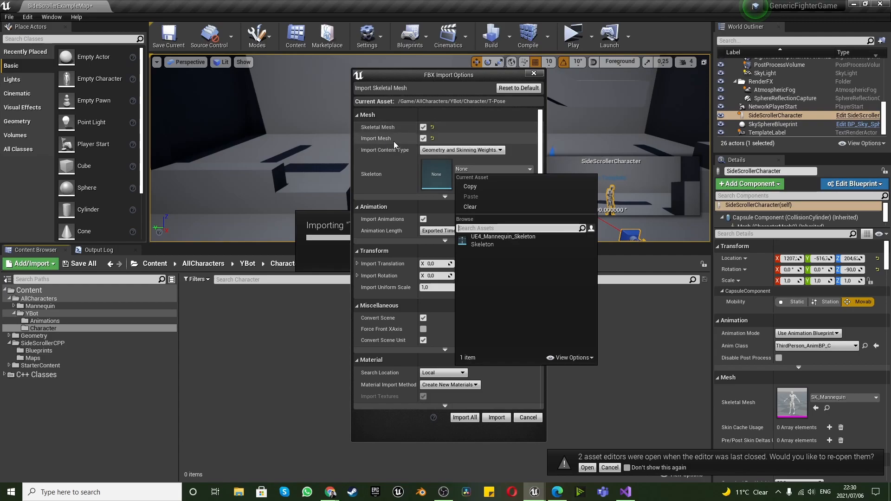
left_click(490, 420)
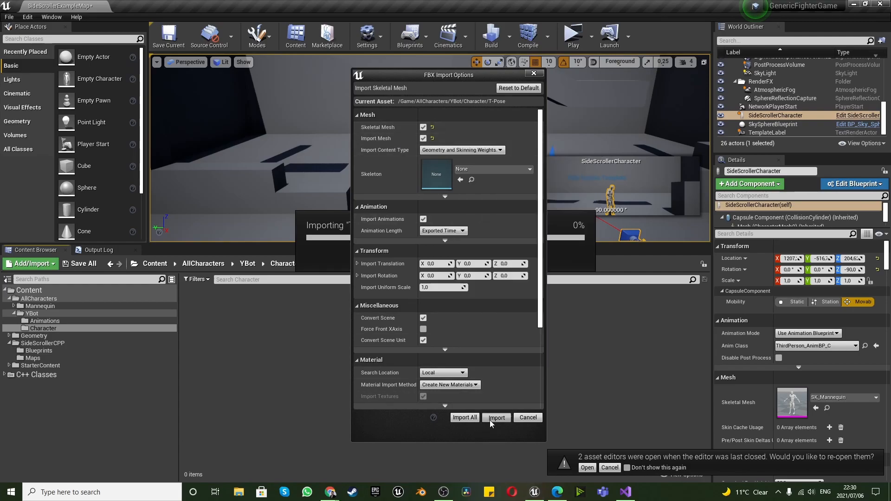
left_click(490, 419)
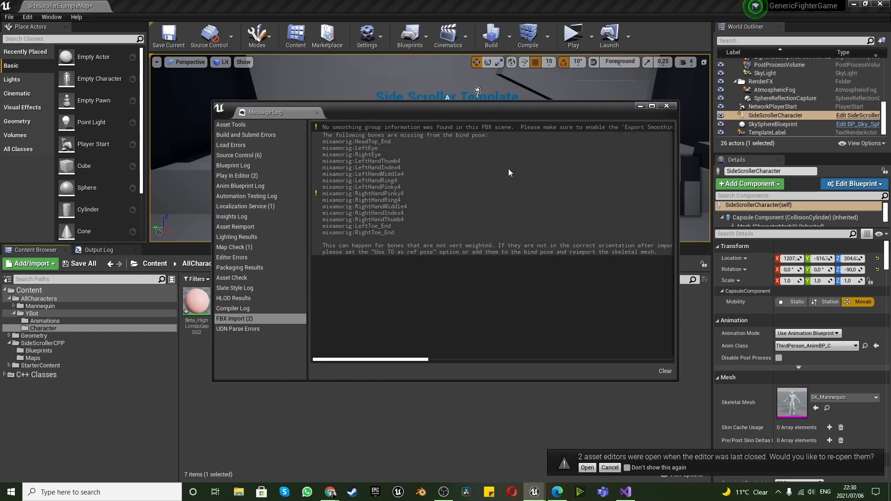
left_click(667, 106)
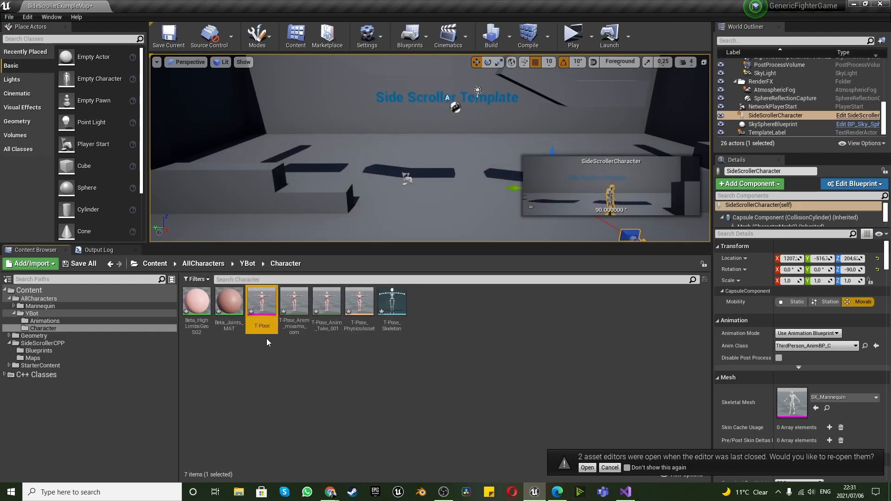
Inspect the imported T-Pose mesh in a docked editor and the T-Pose_Anim_mixamo_com animation, and return to the level
double_click(259, 321)
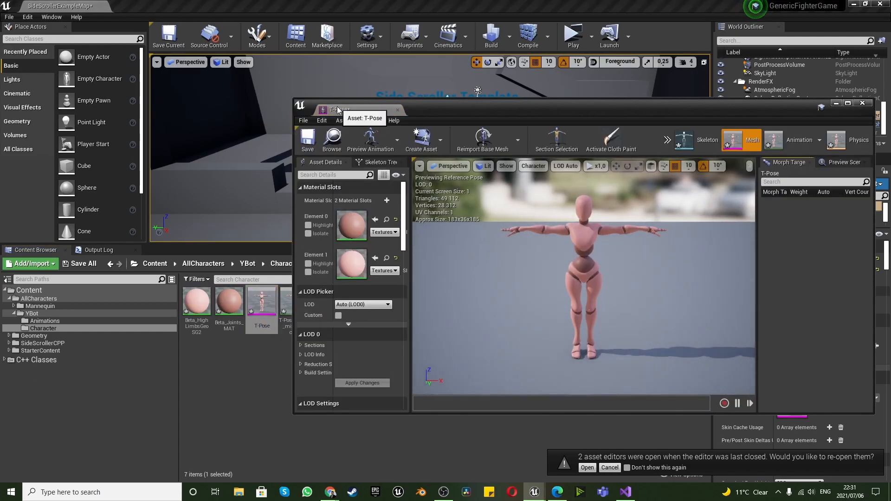
left_click_drag(337, 109, 131, 6)
left_click(45, 5)
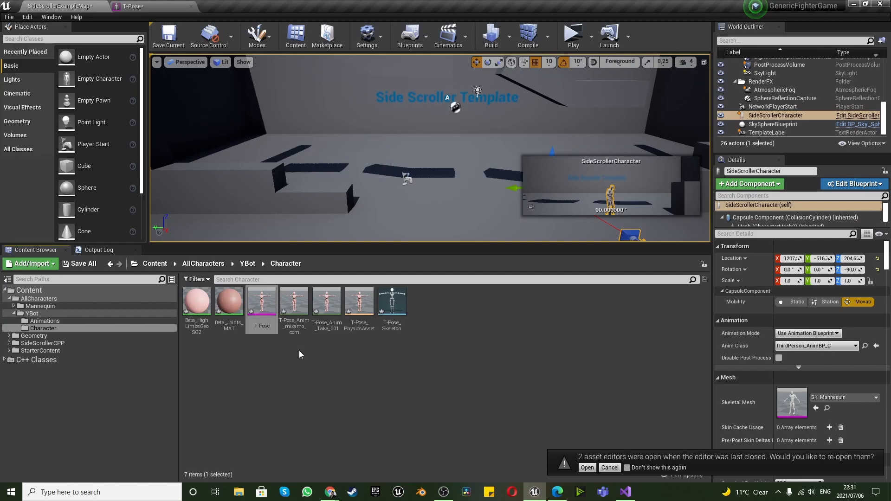
double_click(295, 300)
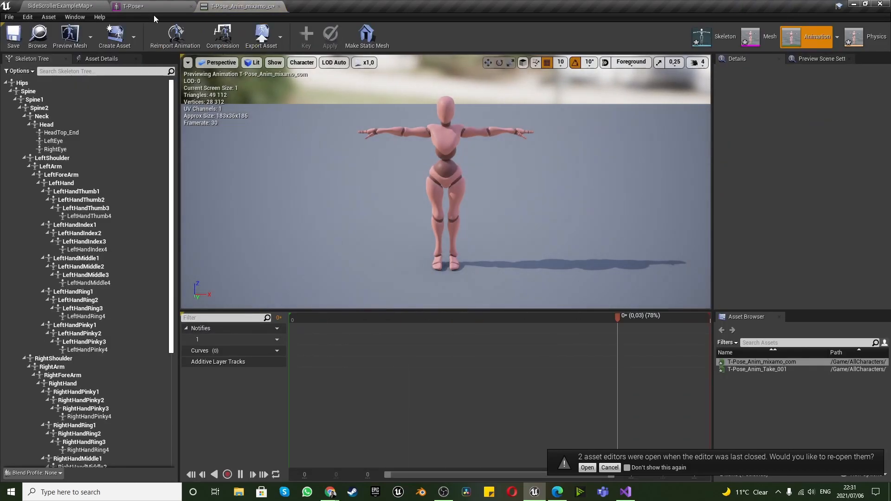
left_click(78, 6)
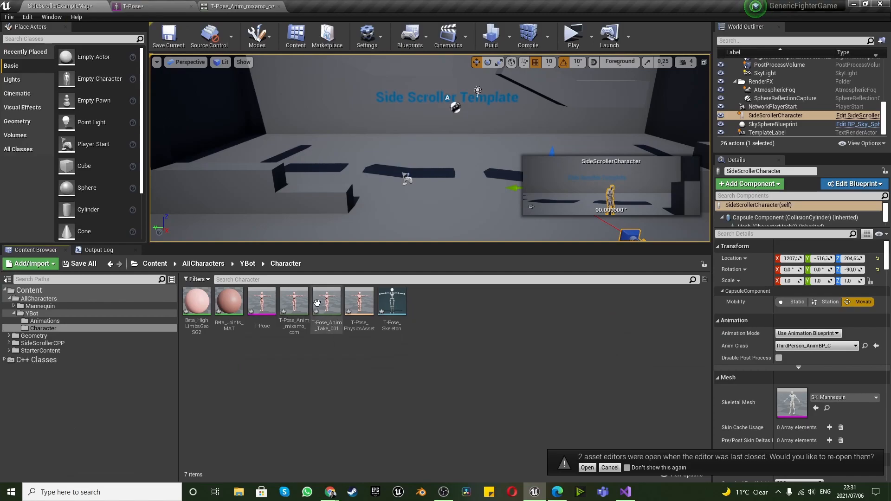
Force-delete the T-Pose_Anim_mixamo_com animation from the Character folder
right_click(293, 303)
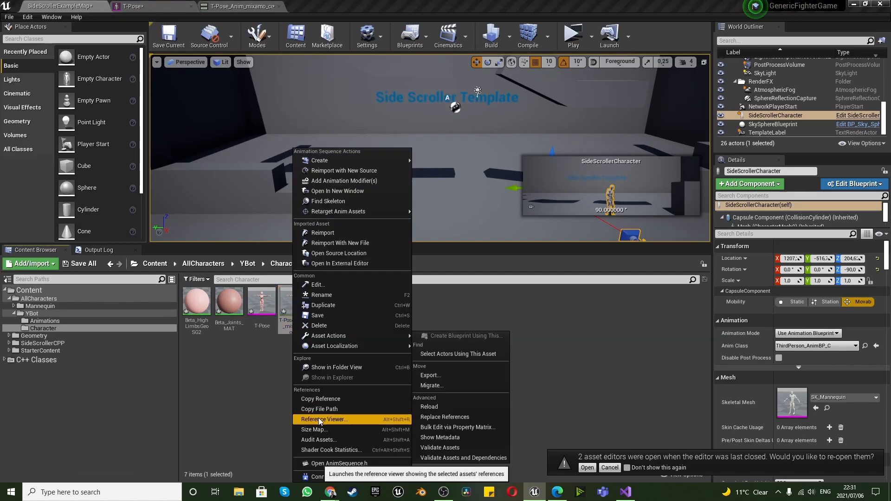
left_click(360, 263)
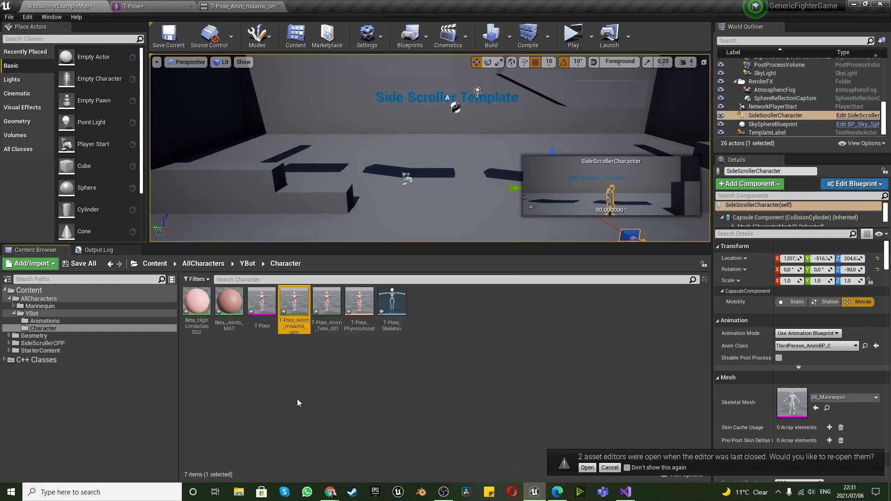
key("Delete")
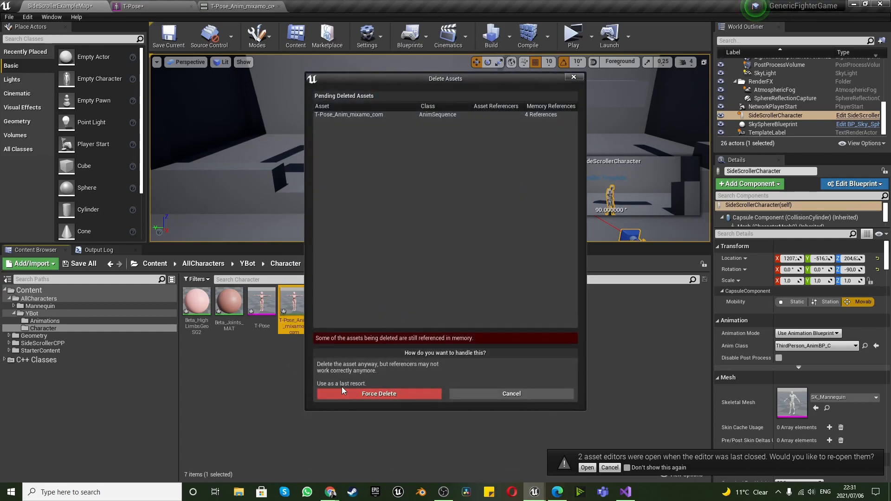
left_click(344, 397)
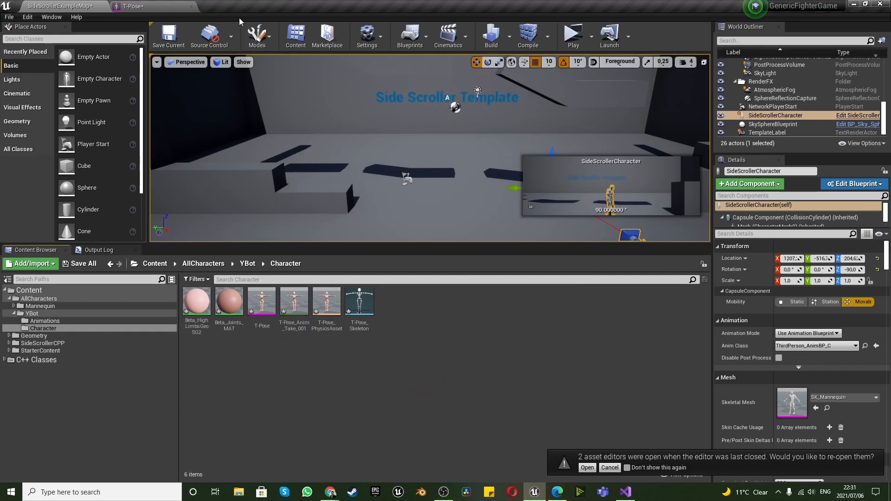
Close the T-Pose mesh editor, reopen it docked beside the level, and return to the Character folder
left_click(151, 9)
left_click(191, 6)
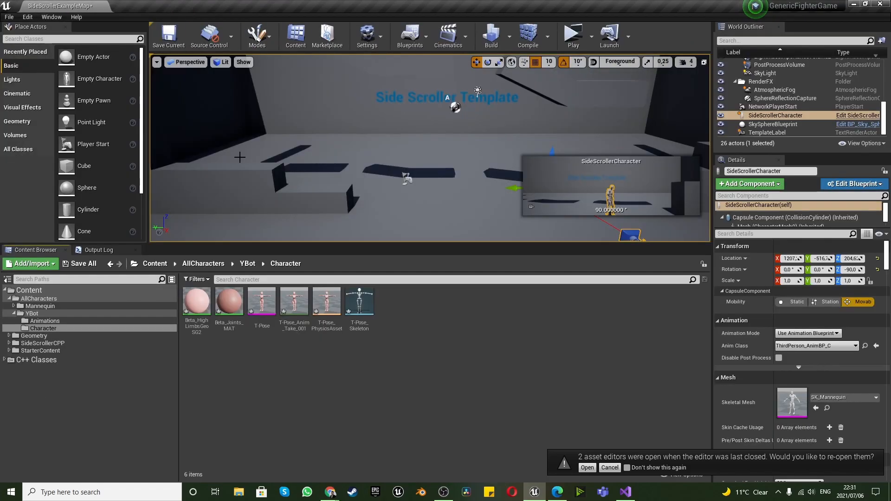
double_click(262, 304)
left_click_drag(362, 103, 154, 6)
left_click(56, 6)
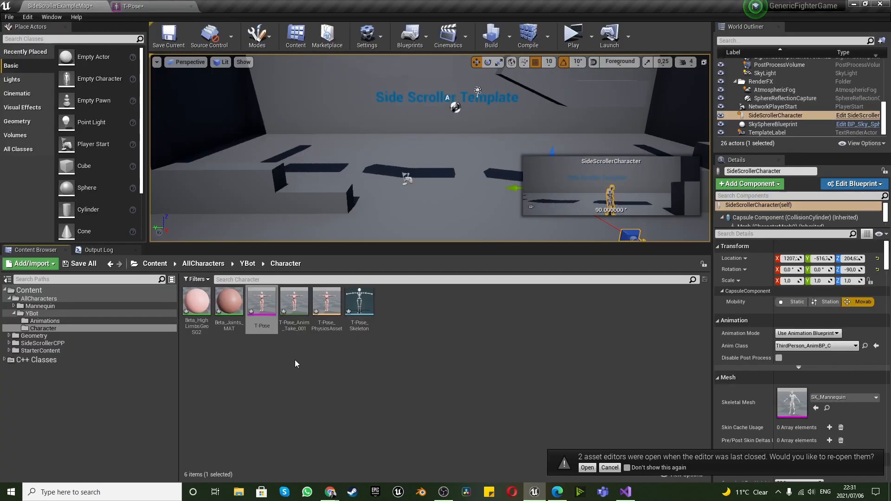
Delete the remaining T-Pose_Anim_Take_001 animation from the Character folder
mouse_move(296, 297)
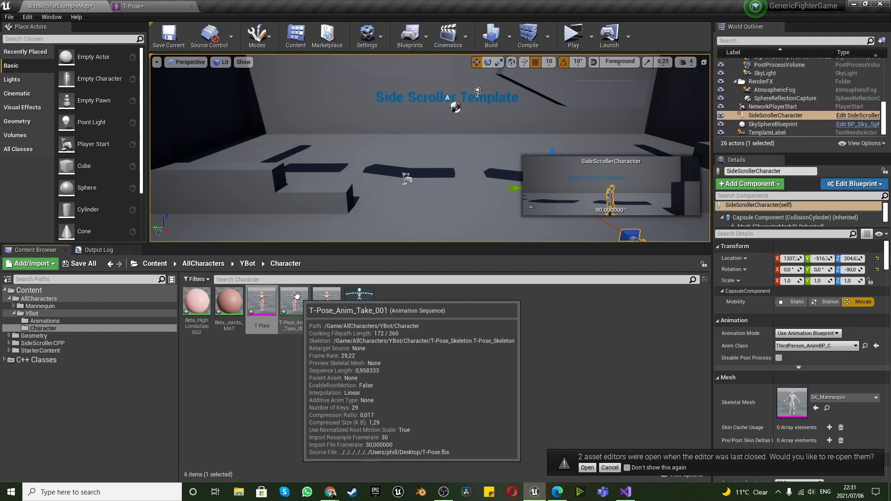
left_click(297, 297)
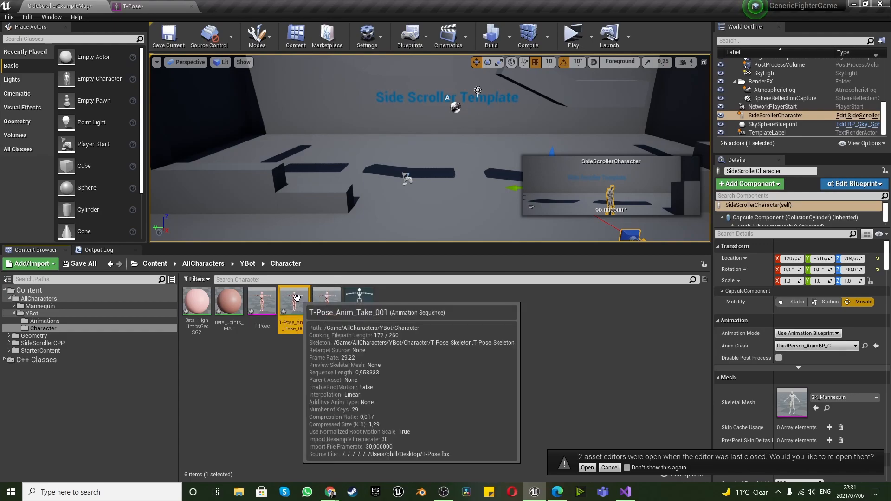
right_click(296, 305)
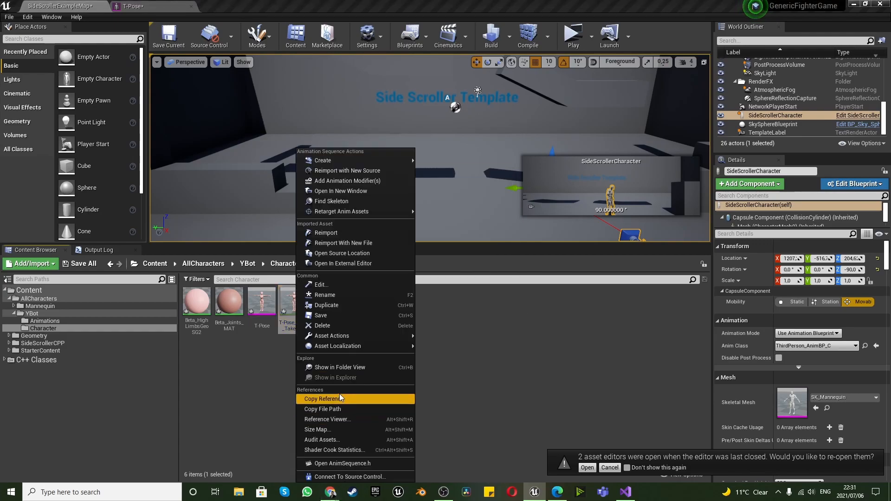
left_click(289, 349)
left_click(294, 302)
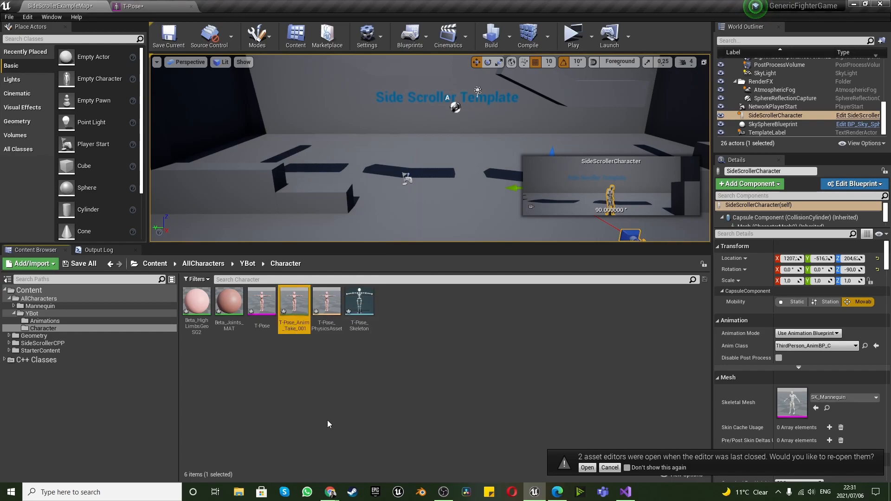
key("Delete")
left_click(346, 393)
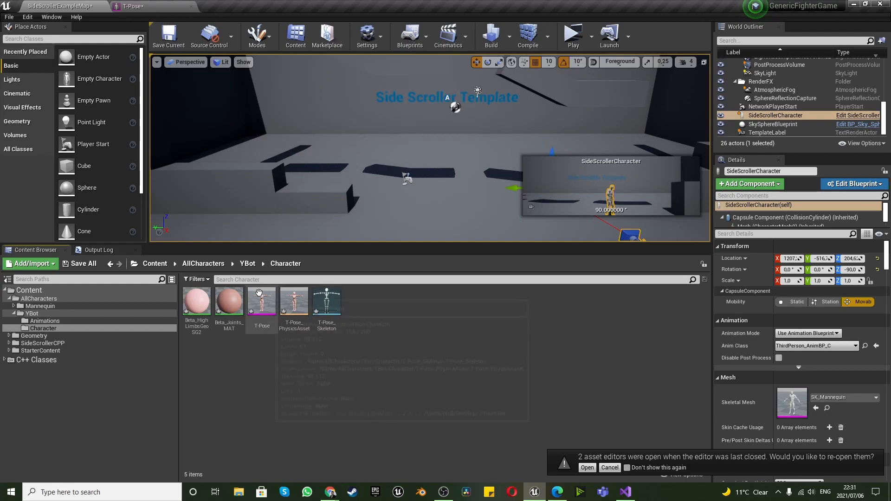
Inspect the T-Pose_PhysicsAsset and T-Pose_Skeleton assets in their editors, and return to the Character folder
double_click(295, 301)
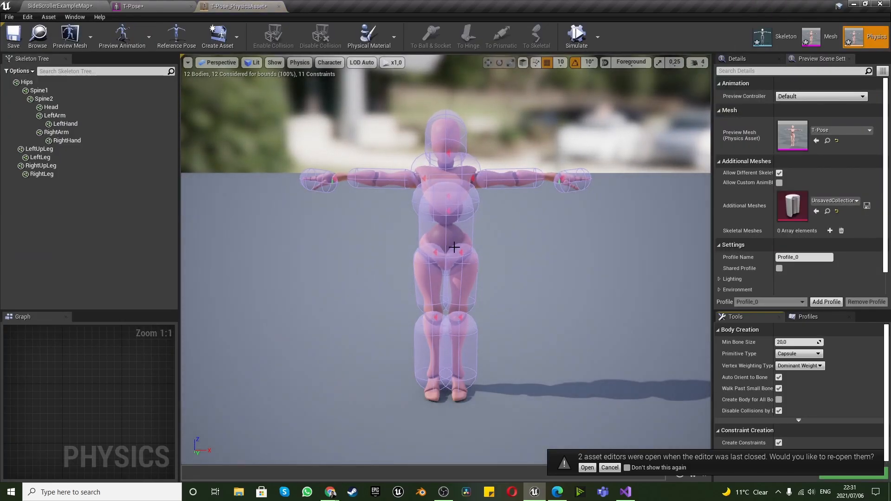
left_click(61, 6)
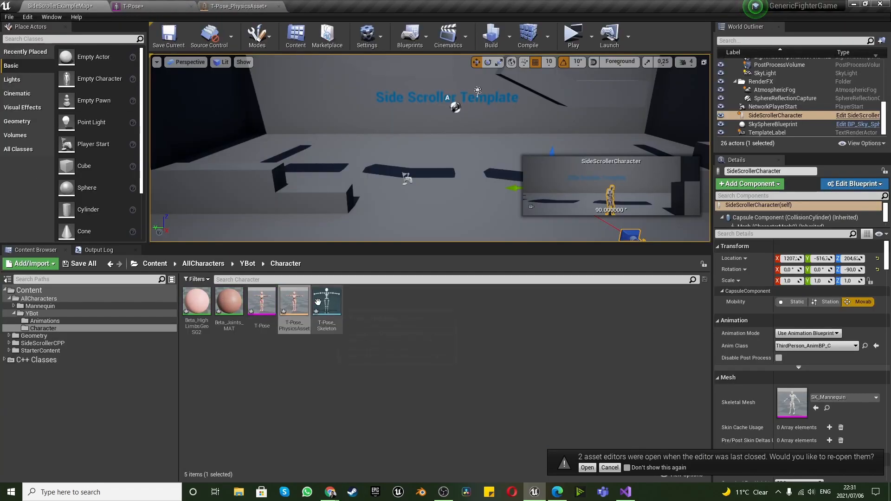
double_click(331, 309)
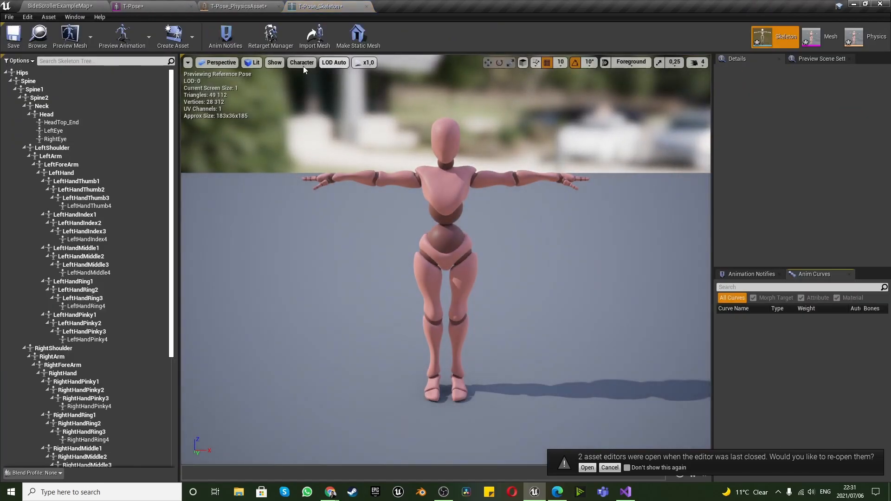
left_click(68, 6)
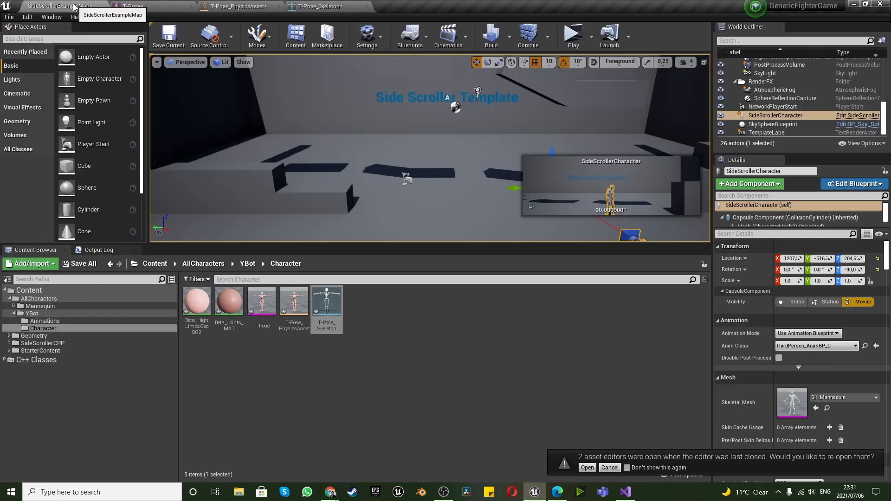
left_click(349, 375)
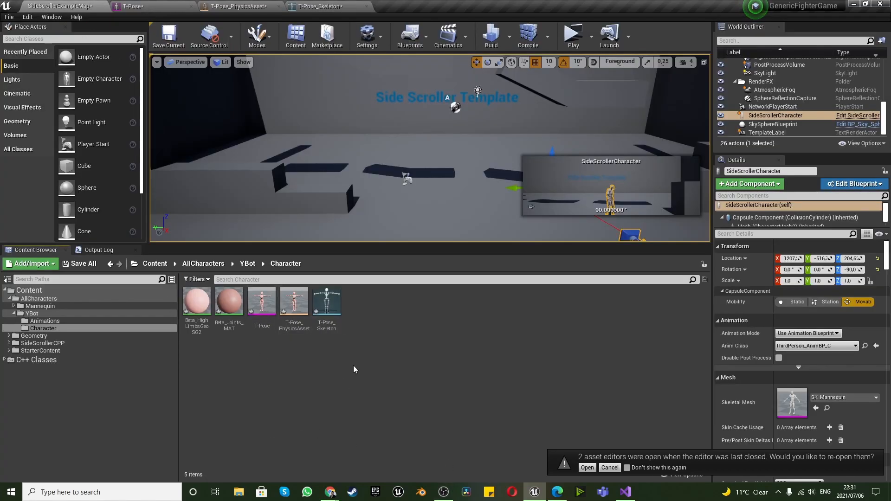
Rename the T-Pose skeletal mesh as YBot_mesh
right_click(262, 327)
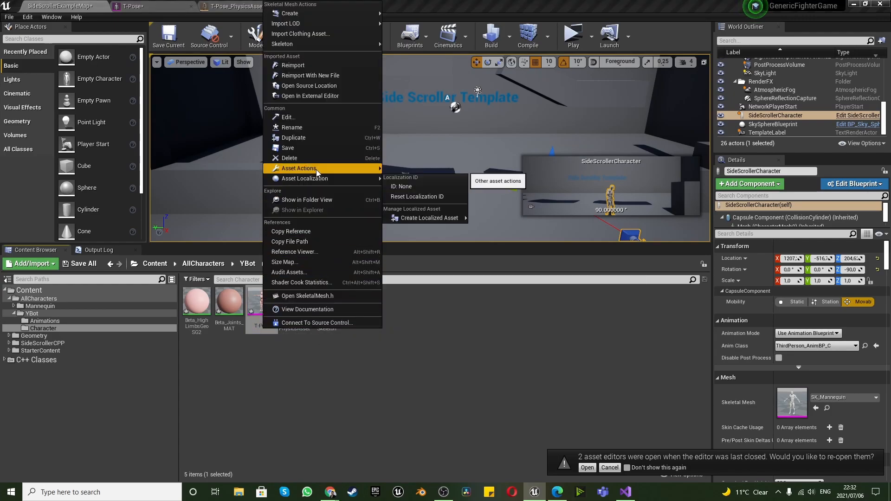
left_click(312, 128)
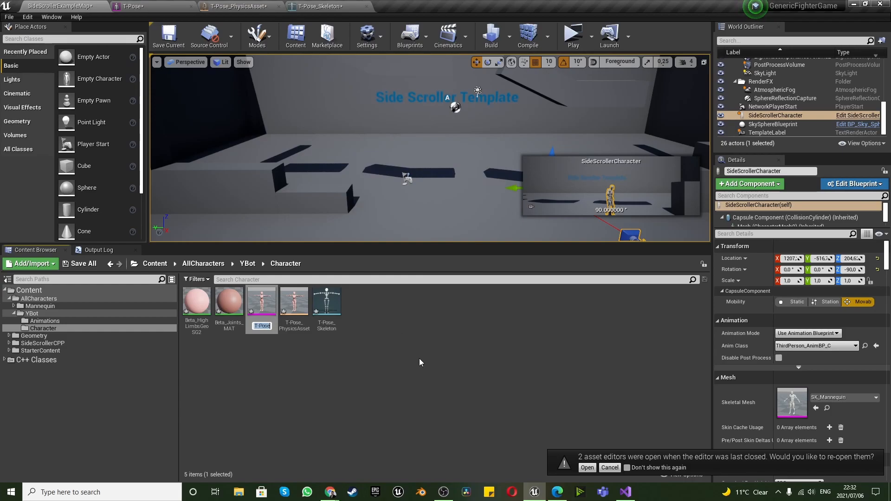
type("YBotM")
key("BackSpace")
type("_mesh")
key("Return")
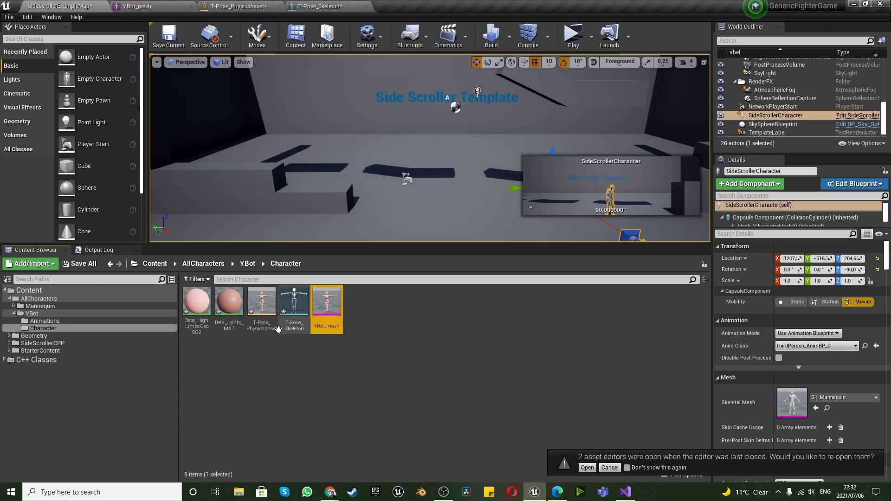
Rename the T-Pose physics asset as YBot_PhysicsAsset
right_click(260, 328)
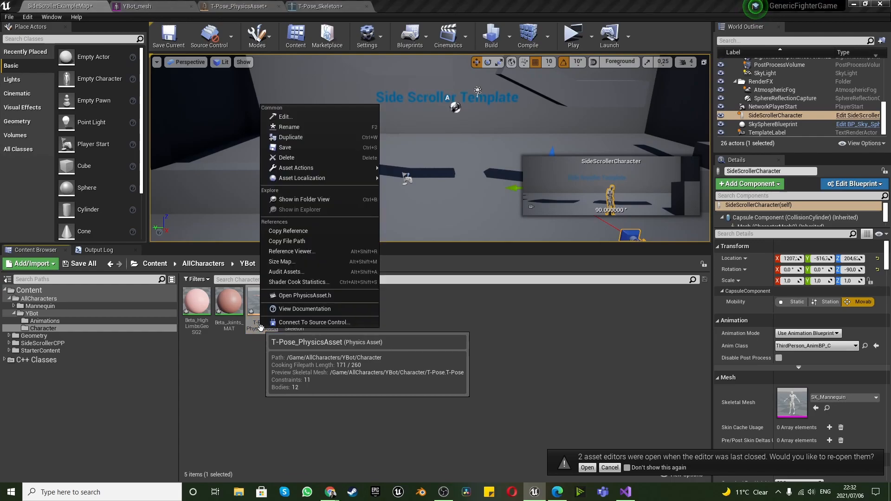
left_click(298, 128)
key("Home")
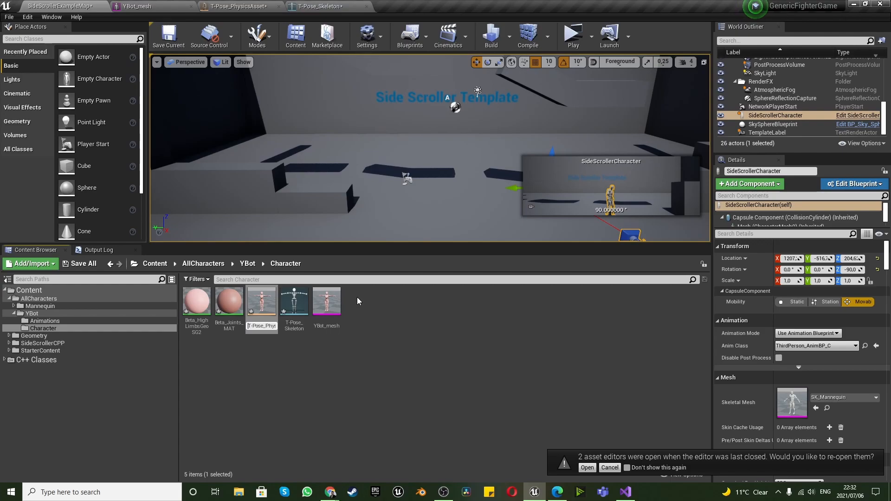
key("BackSpace")
key("BackSpace")
key("BackSpace")
key("BackSpace")
key("BackSpace")
key("BackSpace")
type("Ybo")
key("BackSpace")
key("BackSpace")
type("Bot")
key("Return")
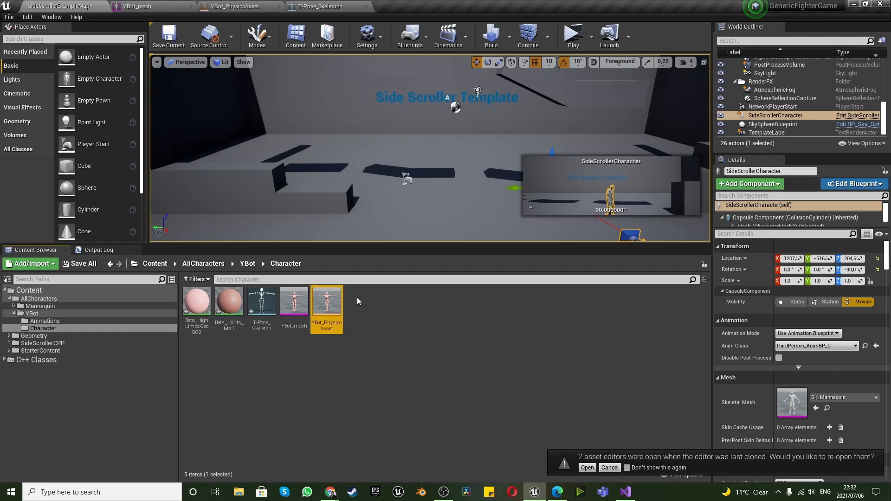
Rename the T-Pose skeleton asset as YBot_Skeleton
right_click(258, 327)
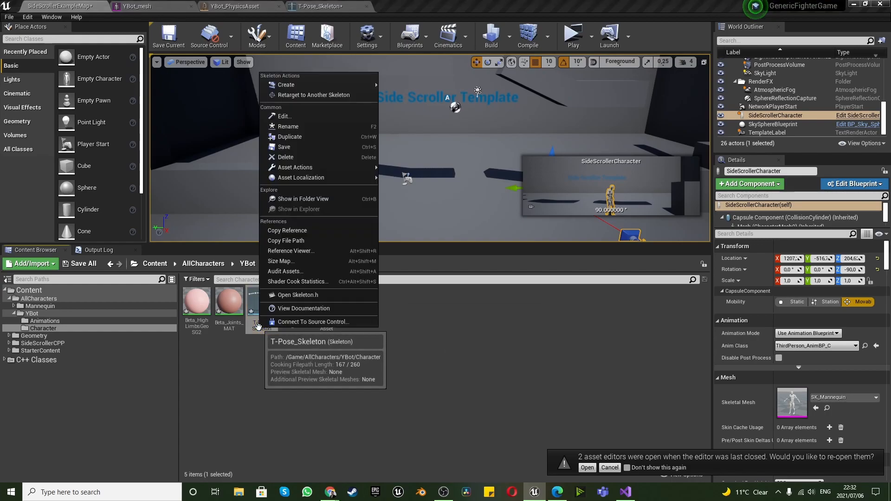
left_click(297, 126)
key("Home")
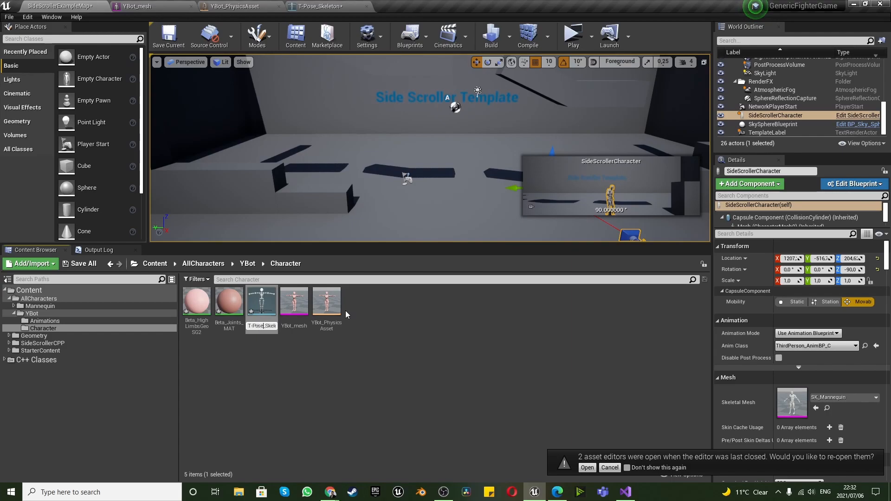
key("shift+Home")
key("BackSpace")
type("YBot")
key("Return")
left_click(317, 393)
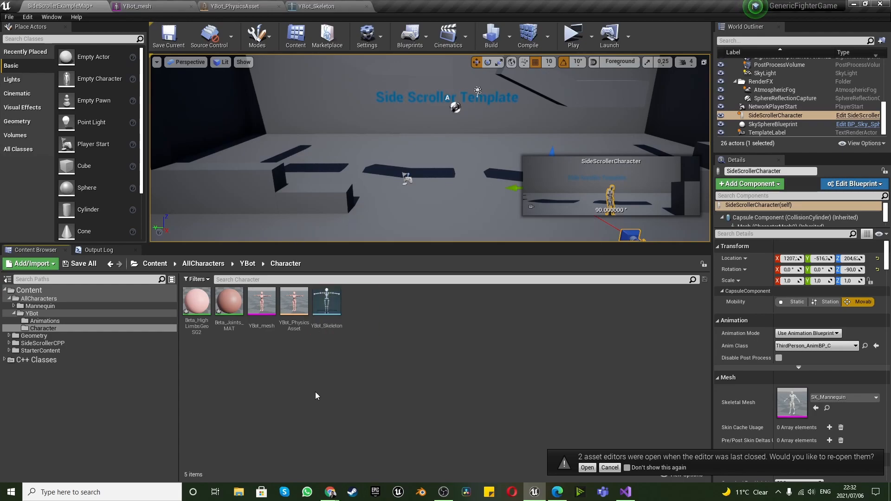
Review the YBot skeleton, physics asset and mesh in their editors, and close all three asset editors
double_click(325, 306)
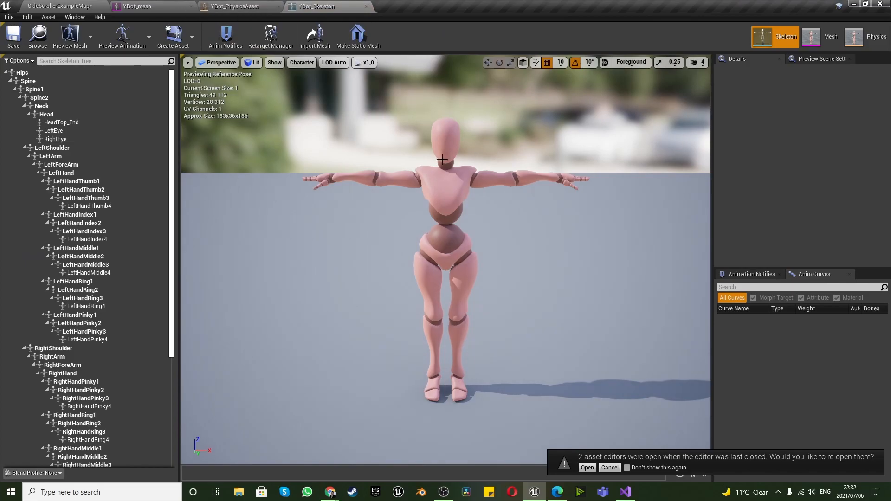
left_click(214, 6)
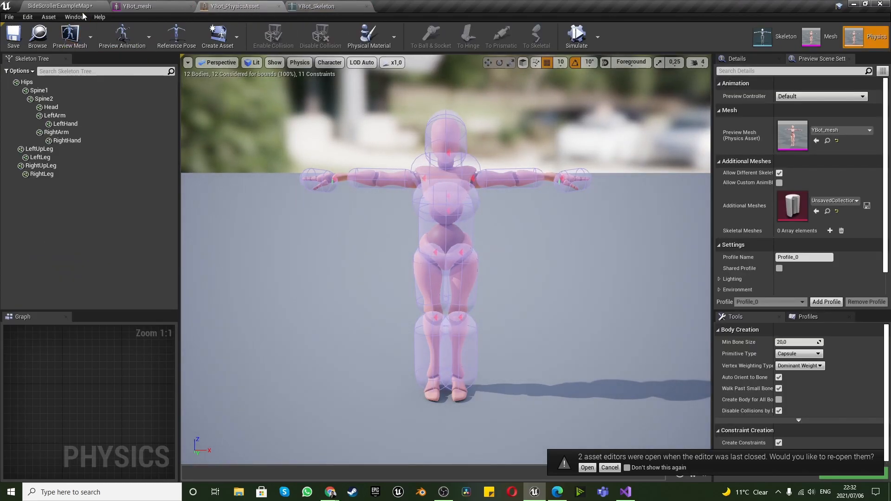
left_click(158, 7)
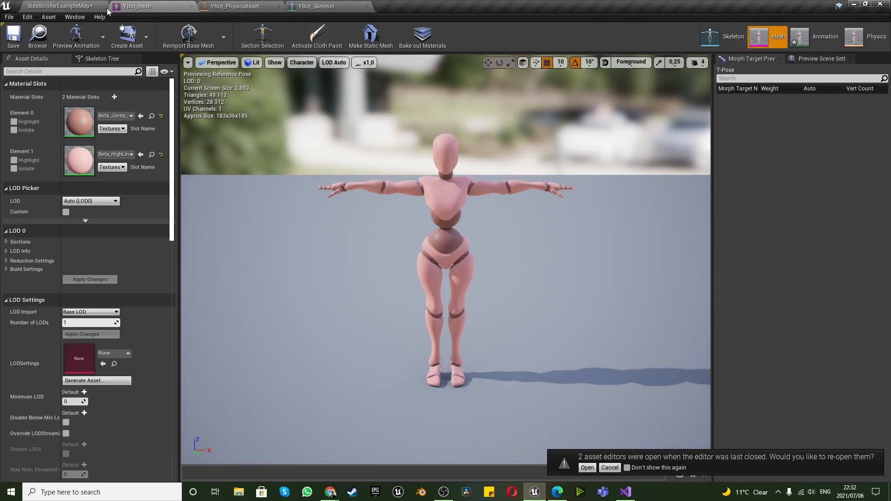
left_click(191, 7)
left_click(191, 7)
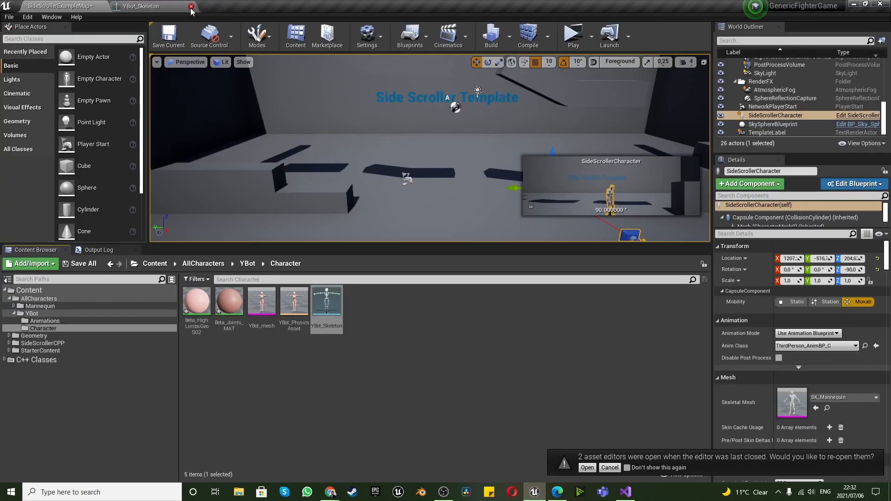
left_click(191, 7)
left_click(275, 405)
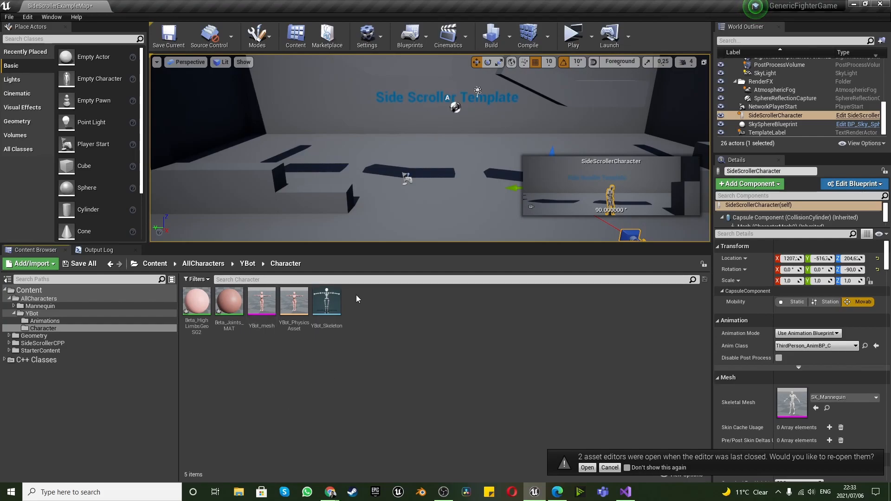
Create an Animation Blueprint in the Character folder with AnimInstance as parent class and YBot_Skeleton as target skeleton
right_click(369, 308)
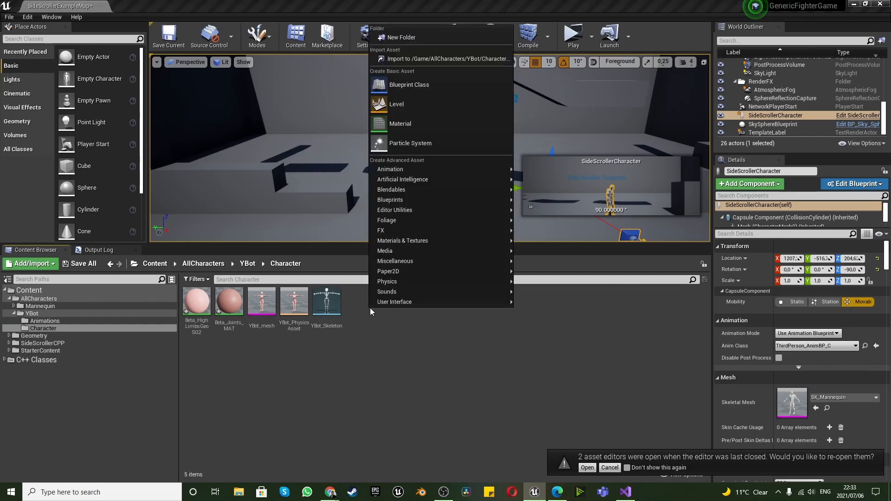
mouse_move(401, 170)
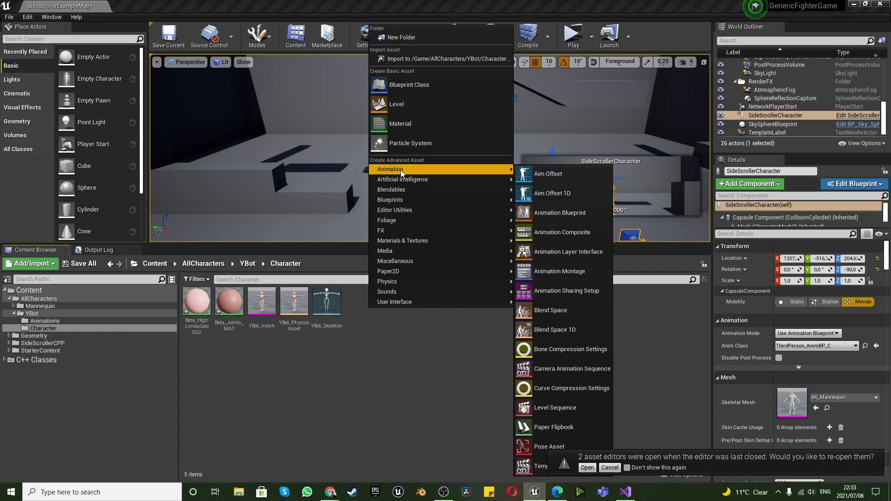
left_click(578, 213)
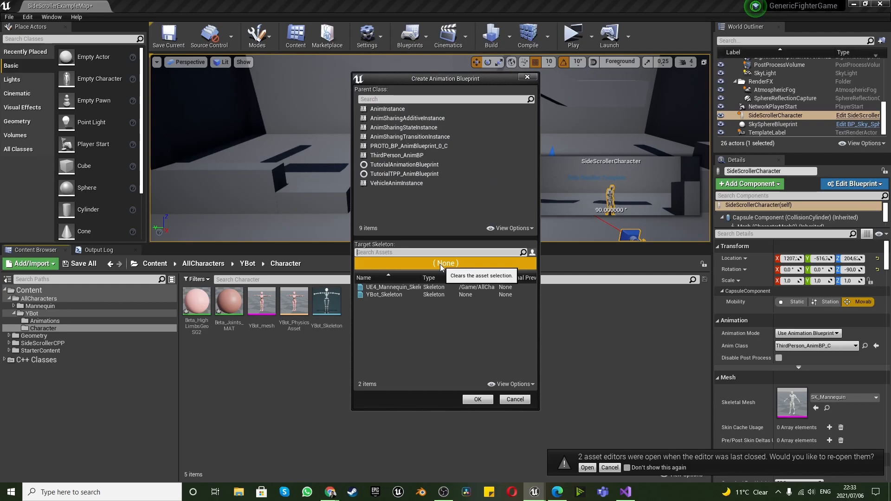
left_click(418, 295)
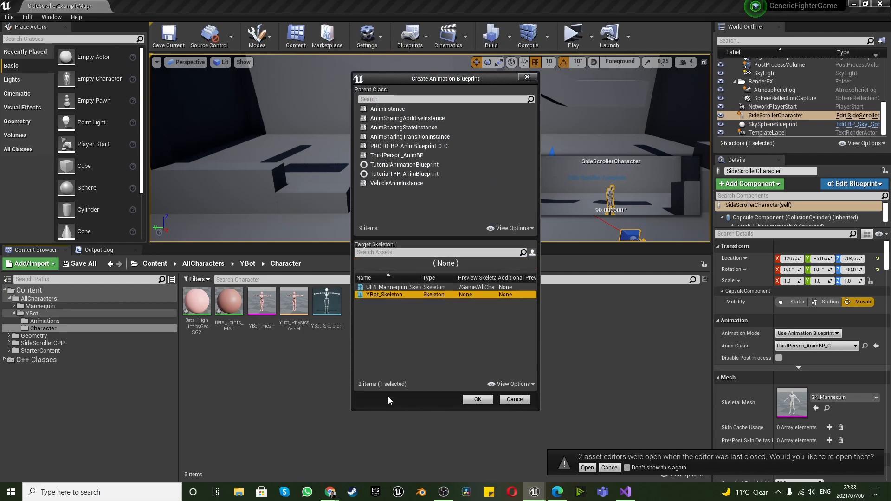
left_click(396, 110)
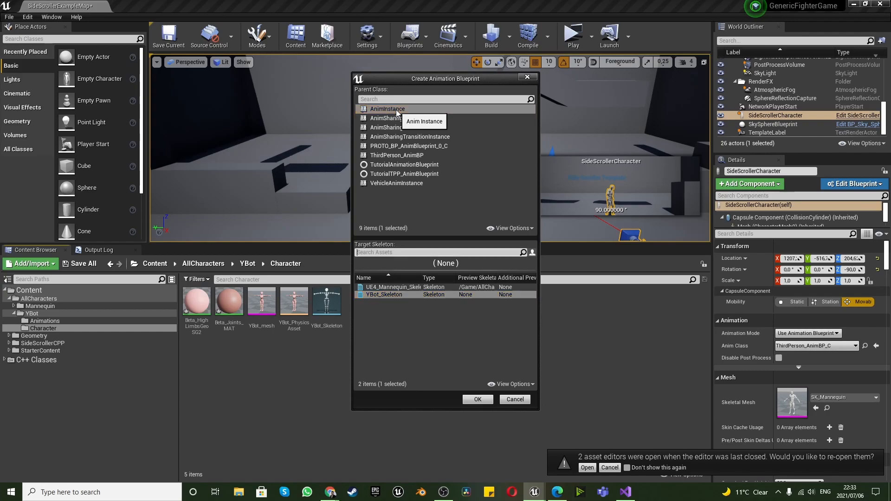
left_click(374, 296)
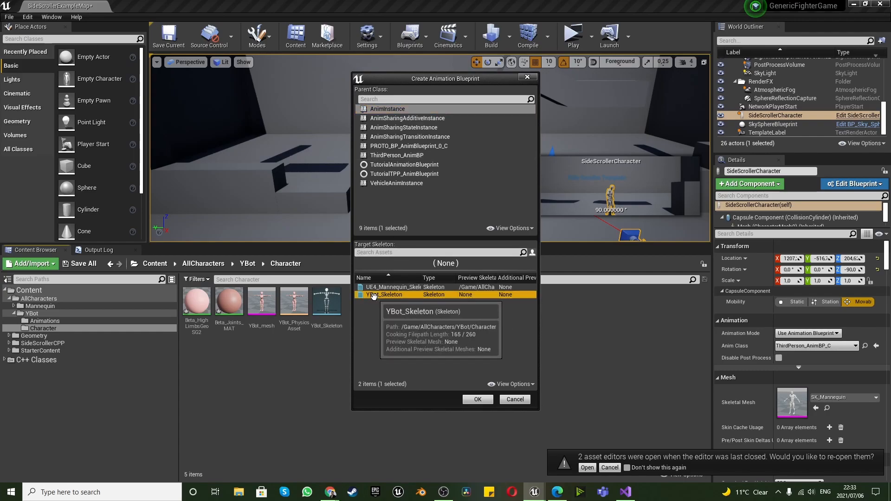
left_click(477, 399)
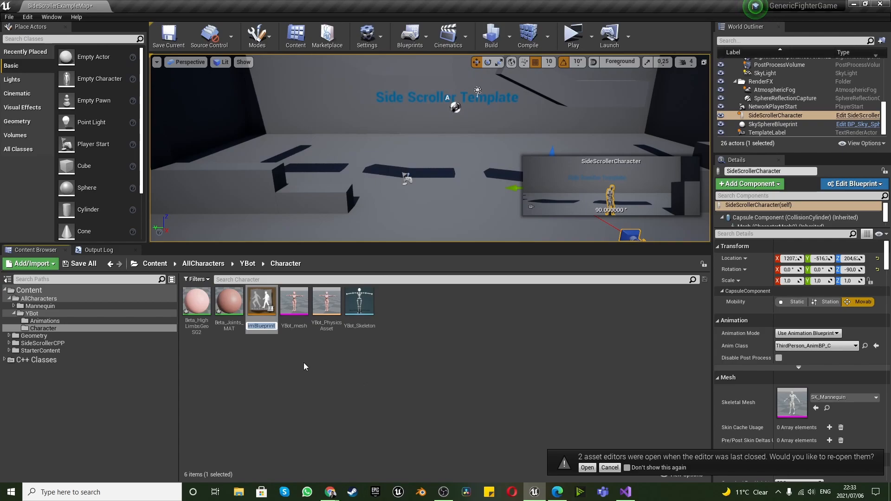
key("Return")
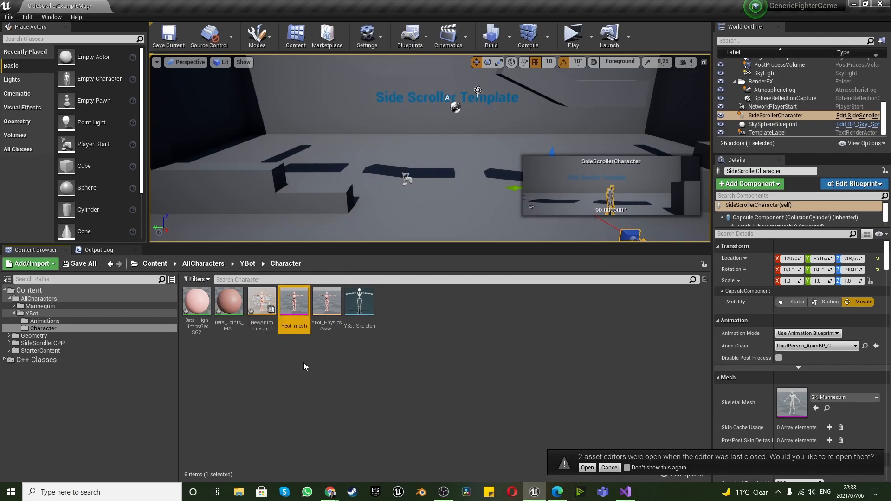
Rename the new Animation Blueprint as YBot_AnimBP
right_click(258, 321)
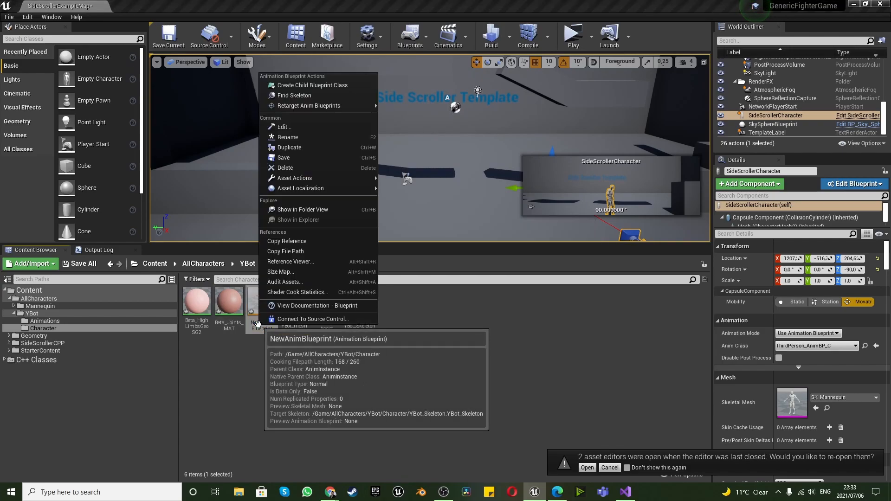
left_click(301, 136)
type("YBot")
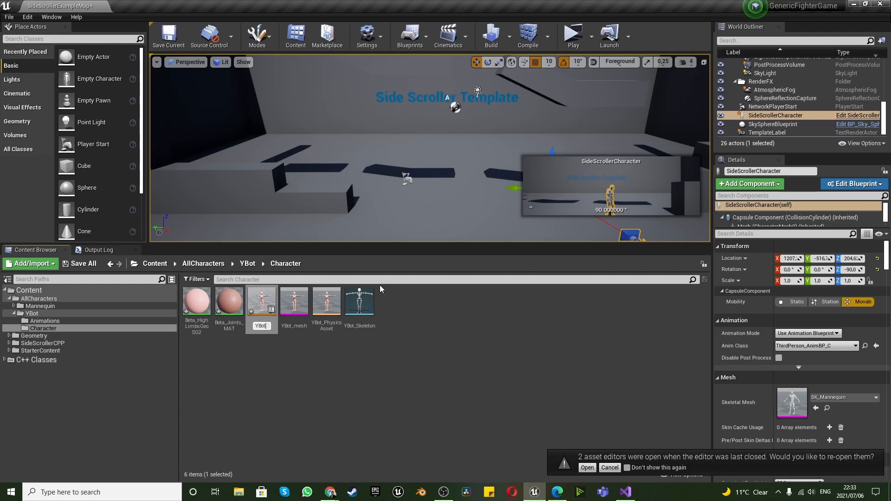
type("_AnimBP")
key("Return")
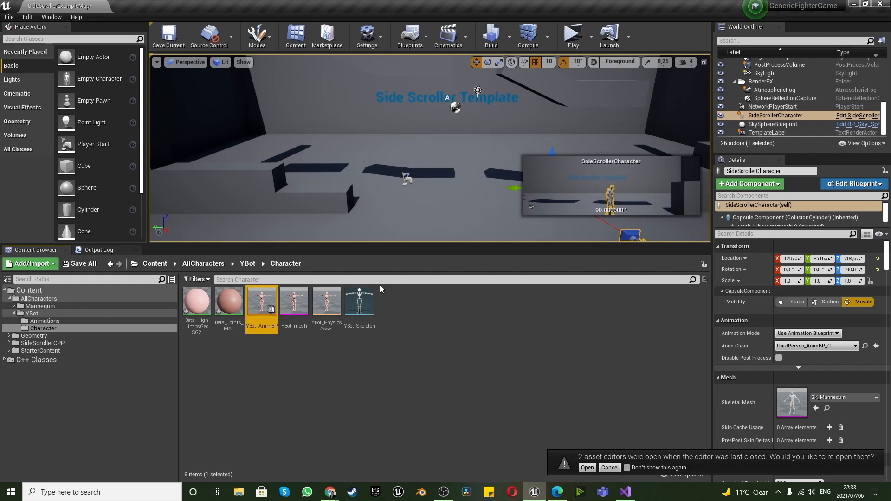
Open YBot_AnimBP, dock its editor beside the level editor, and look over its AnimGraph and Event Graph
double_click(259, 301)
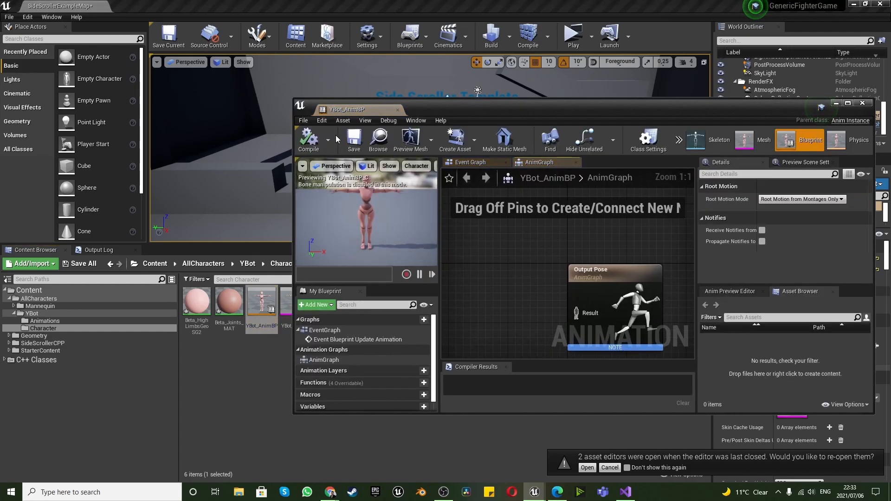
left_click_drag(360, 114, 132, 7)
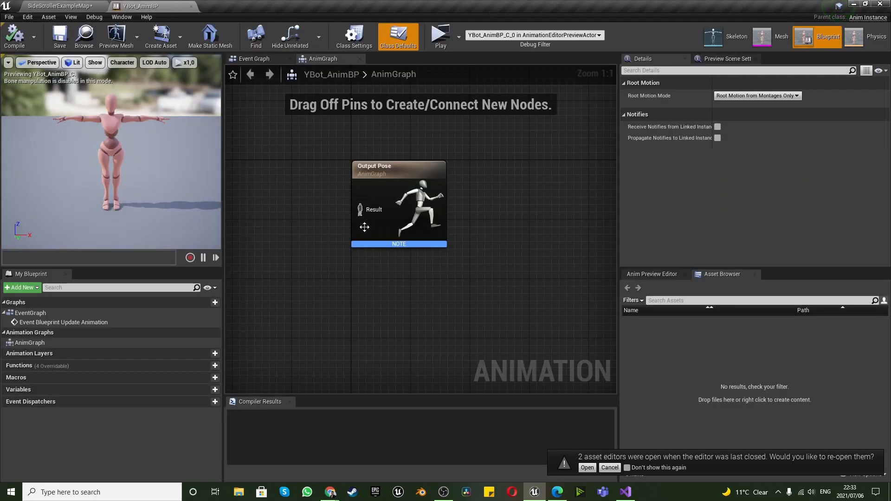
scroll(403, 231, "down", 5)
scroll(259, 203, "up", 5)
scroll(444, 244, "down", 4)
scroll(551, 248, "up", 4)
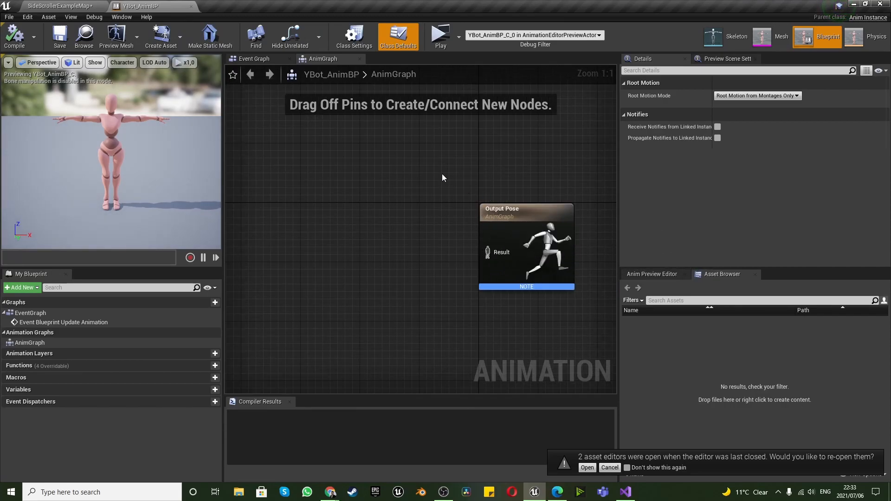
left_click(255, 59)
left_click(316, 59)
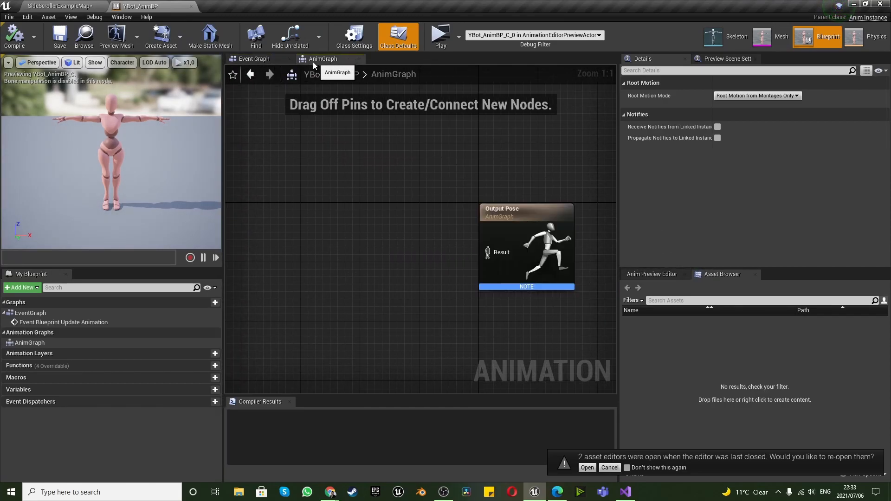
Return to the level editor and open the Animations folder inside YBot
left_click(56, 6)
left_click(378, 367)
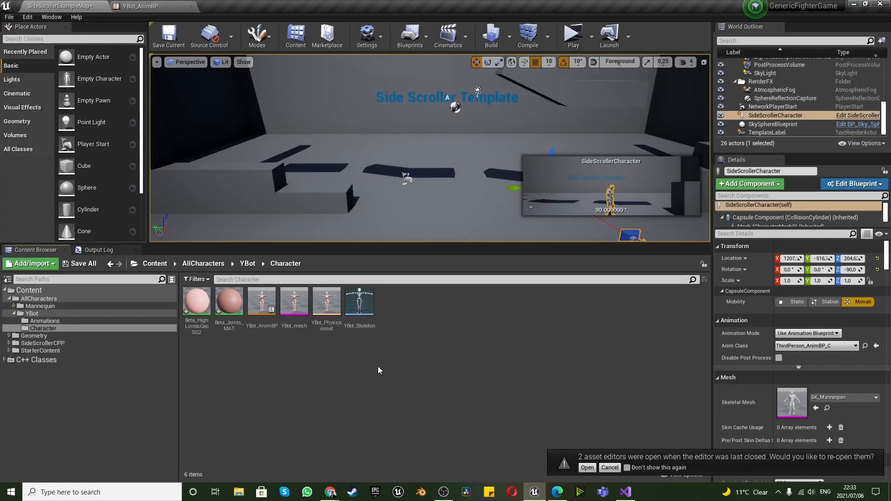
left_click(248, 264)
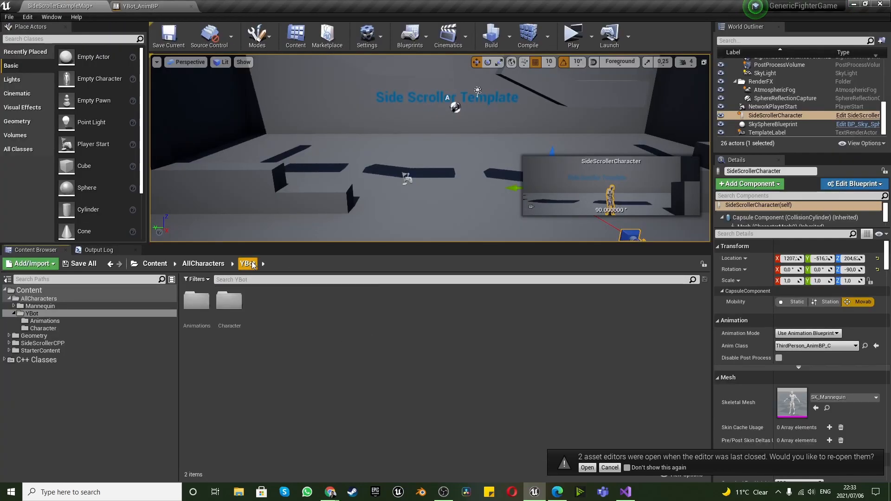
double_click(197, 307)
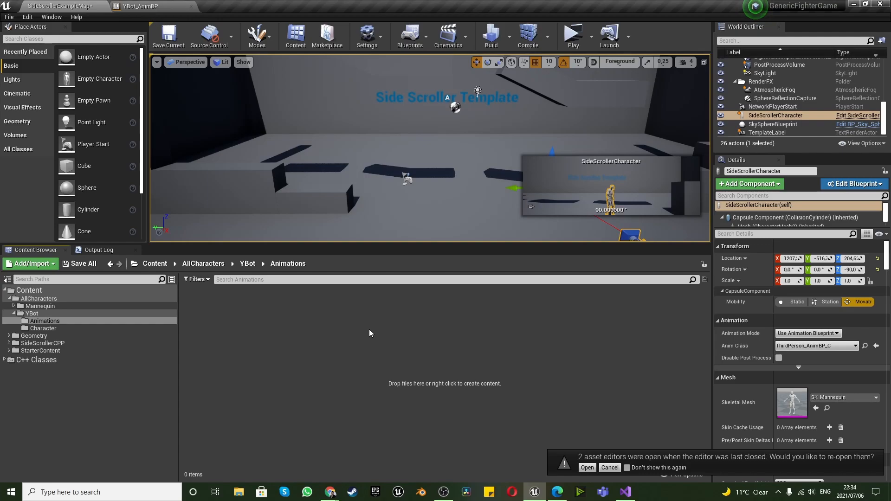
Switch to Mixamo in Chrome, clear the tpose search, and search the animations for "walk"
mouse_move(330, 492)
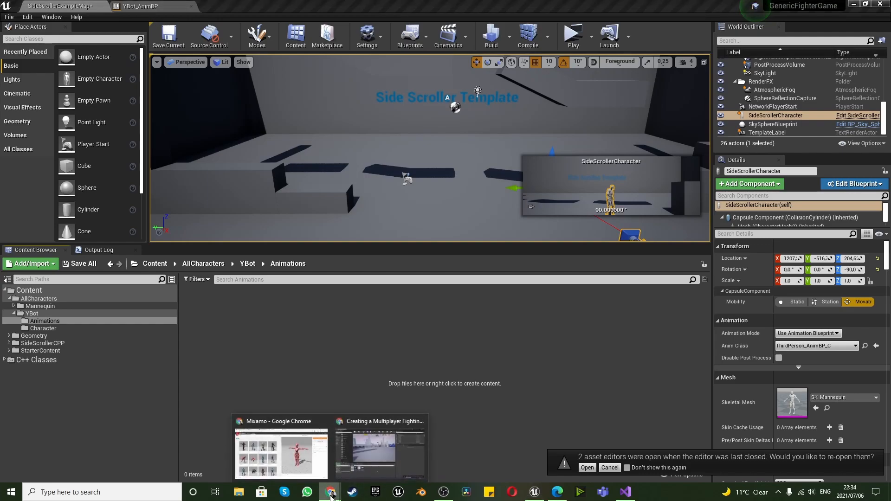
left_click(307, 444)
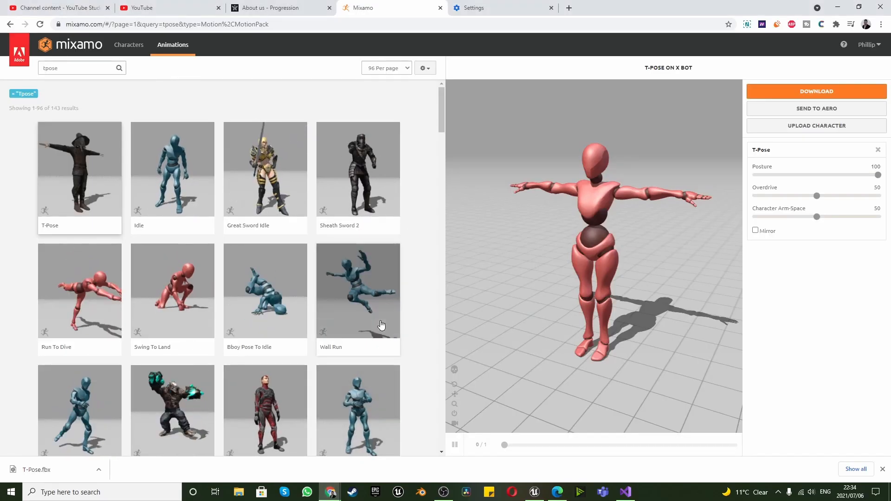
left_click(93, 48)
left_click(469, 284)
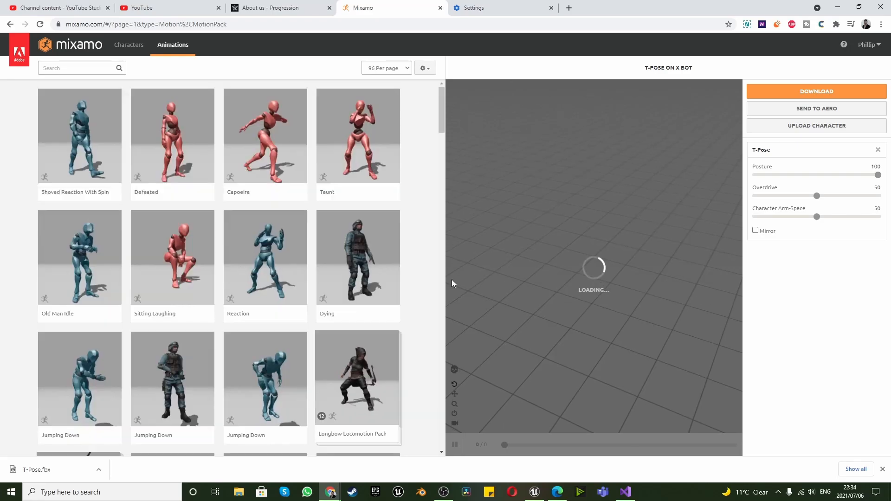
left_click(89, 68)
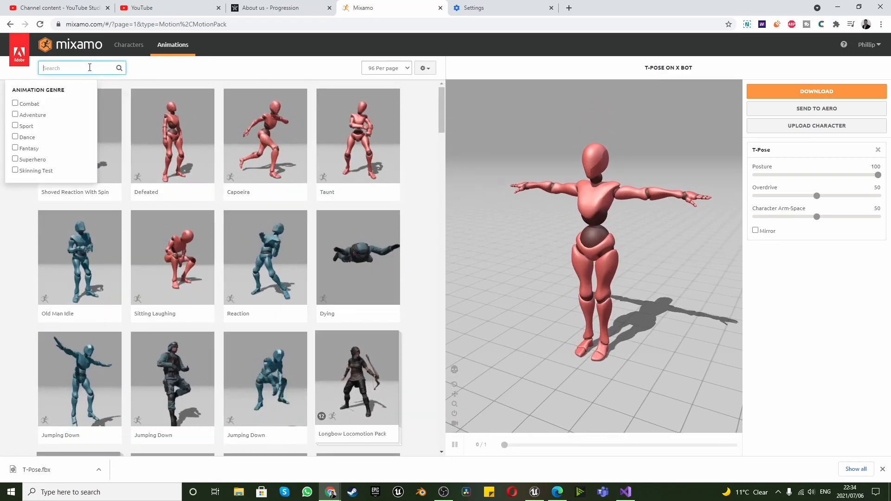
type("walk")
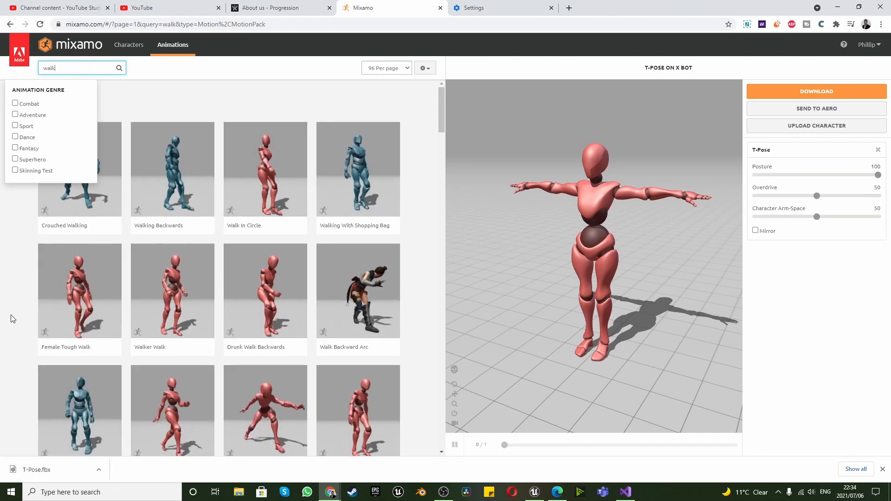
left_click(13, 318)
Load the Walking animation with raised guard arms from the walk results onto the X Bot character
scroll(216, 278, "down", 7)
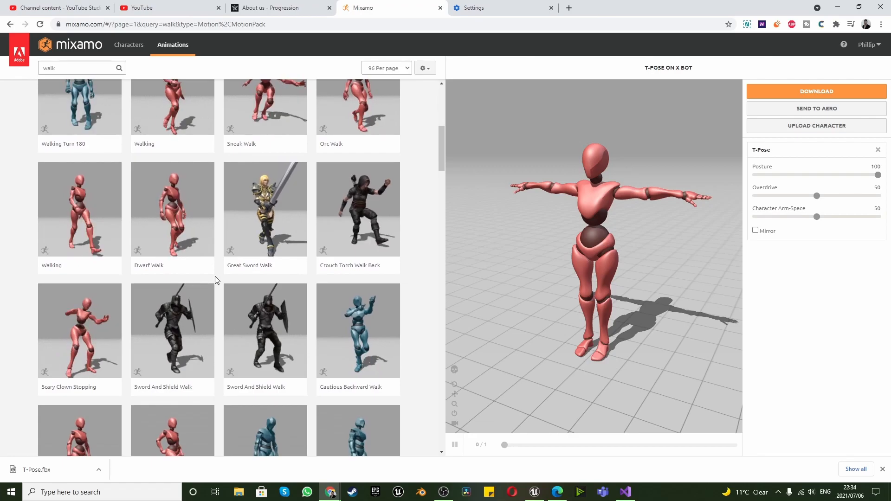
scroll(218, 278, "down", 8)
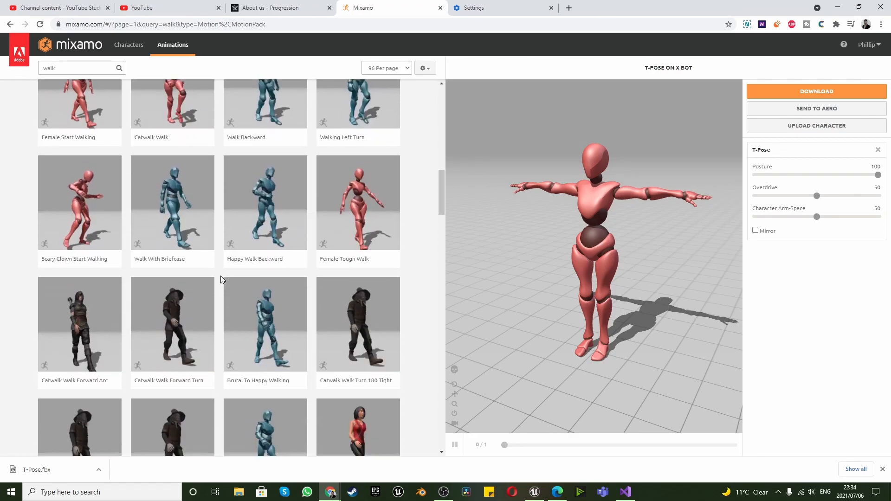
scroll(221, 279, "down", 10)
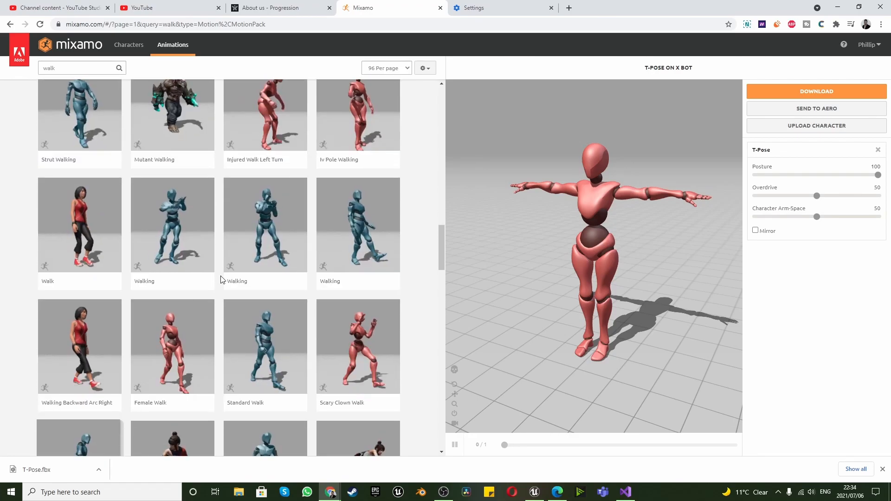
left_click(260, 227)
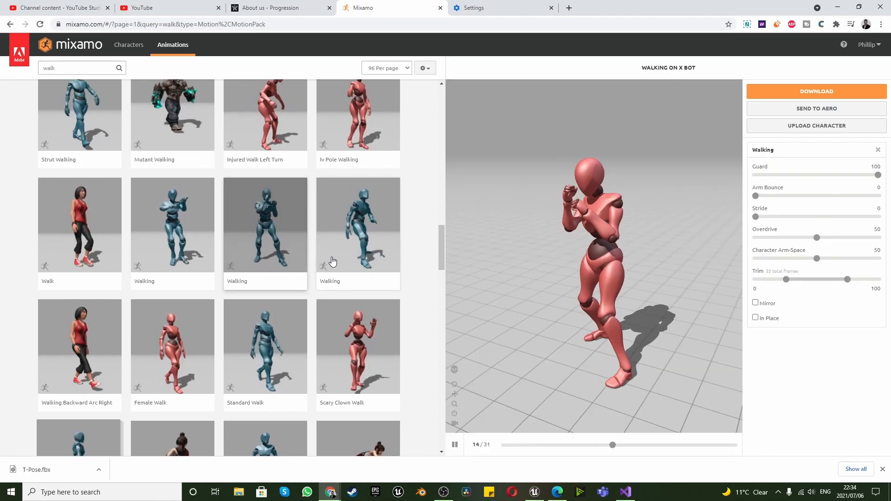
Load the Walking animation with fists raised in a wide fighting stance from further down the results and make it in place
scroll(204, 226, "down", 2)
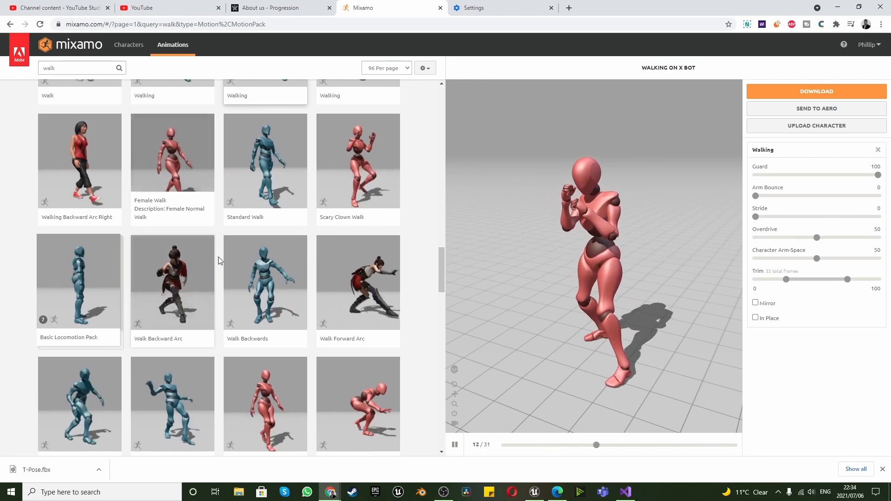
scroll(221, 290, "down", 4)
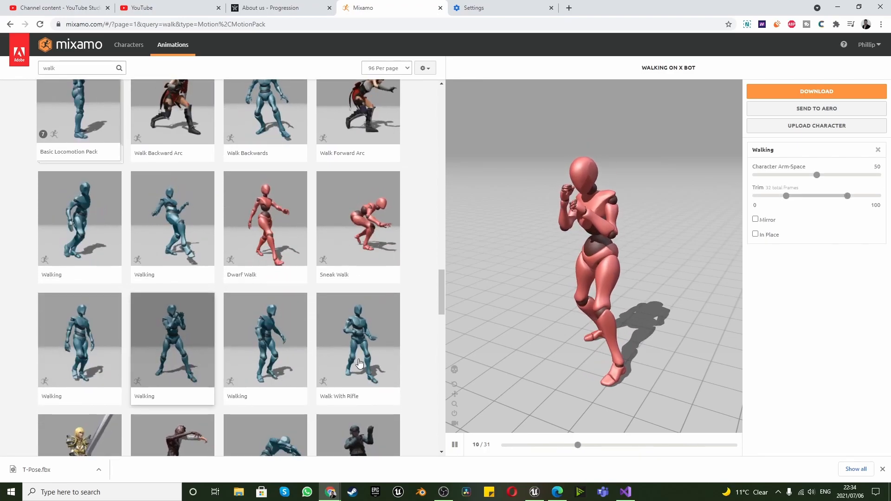
left_click(164, 346)
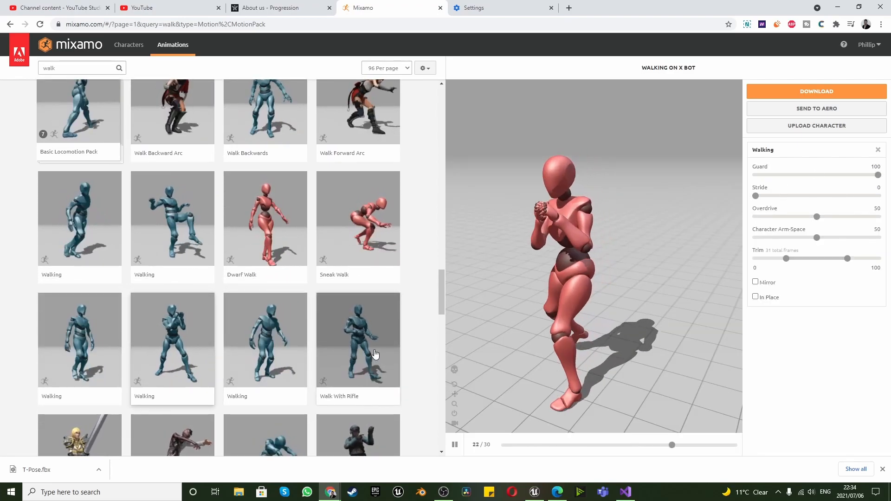
left_click(756, 298)
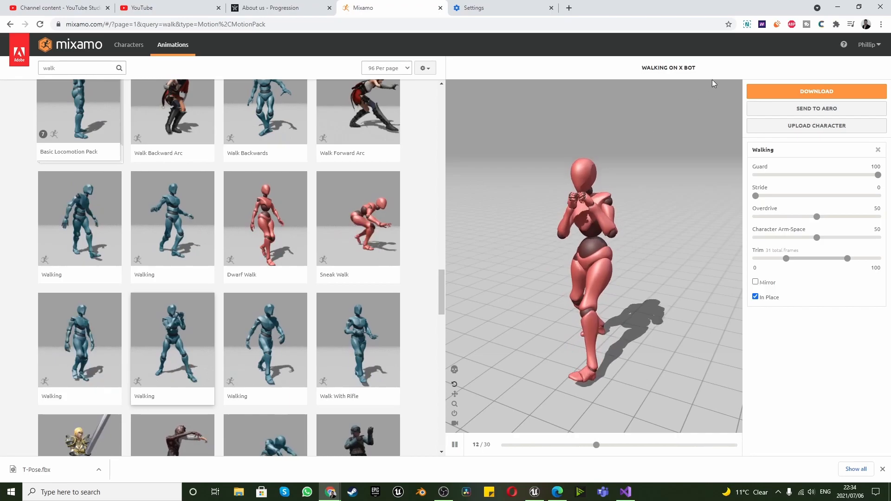
Download the in-place Walking animation as FBX Binary without skin, at 30 frames per second with no keyframe reduction
left_click(783, 95)
left_click(538, 132)
left_click(531, 147)
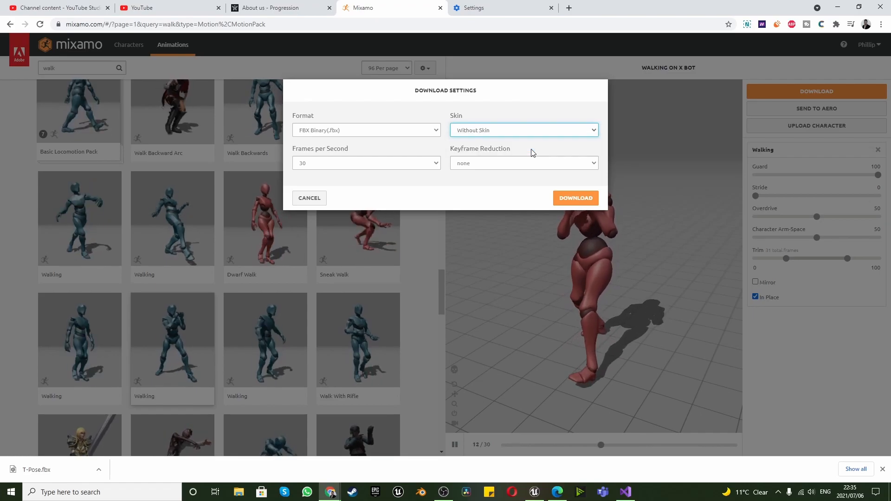
left_click(563, 201)
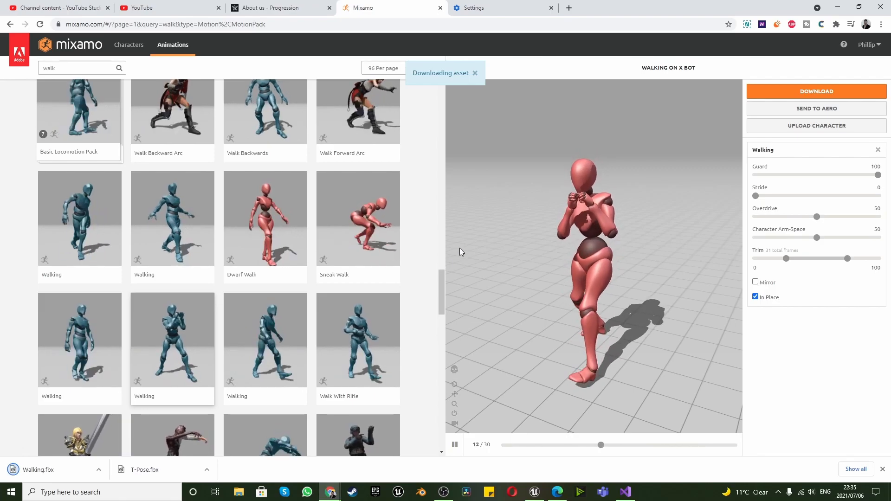
Search the animations for "idle" and download the Idle with raised fists as FBX Binary without skin at 30 frames per second
left_click(55, 69)
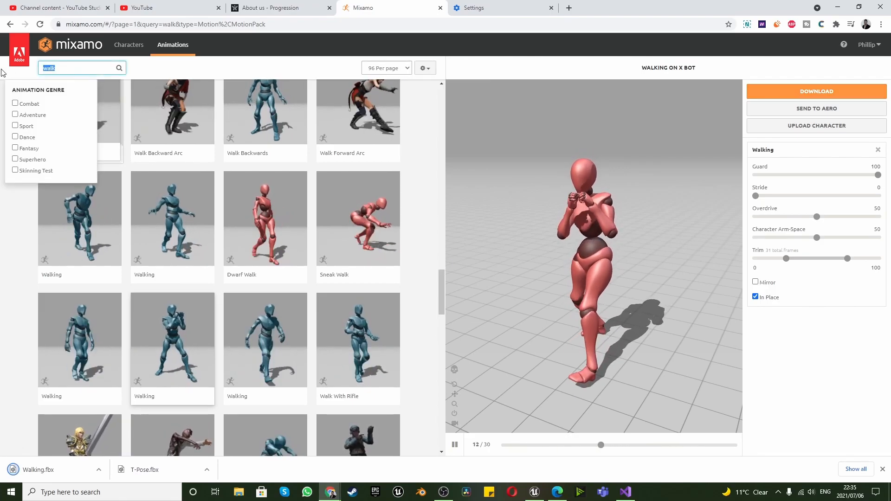
type("idle")
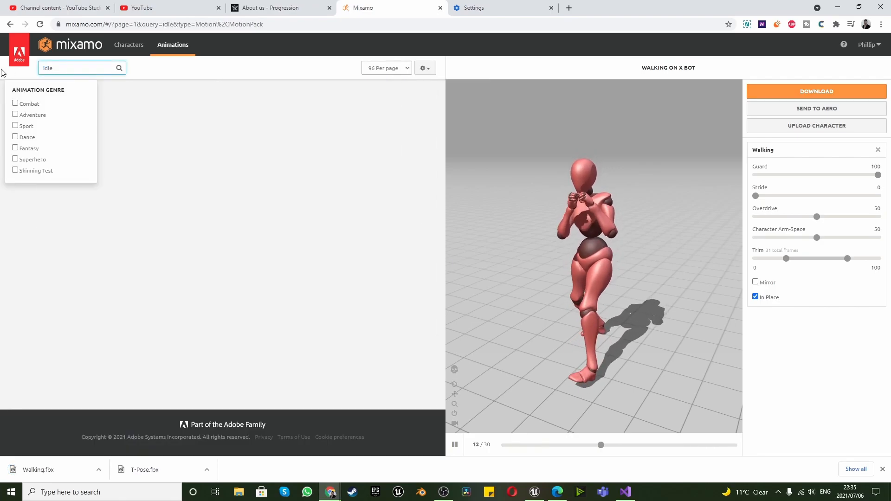
left_click(220, 89)
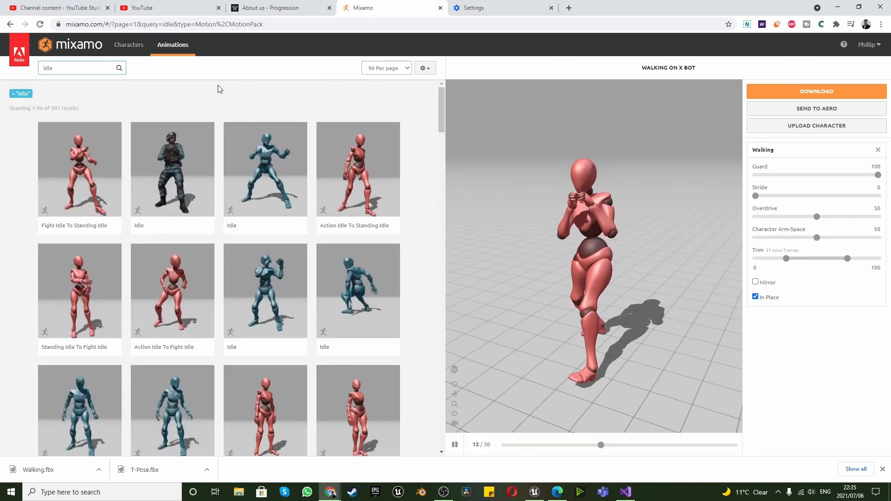
left_click(282, 270)
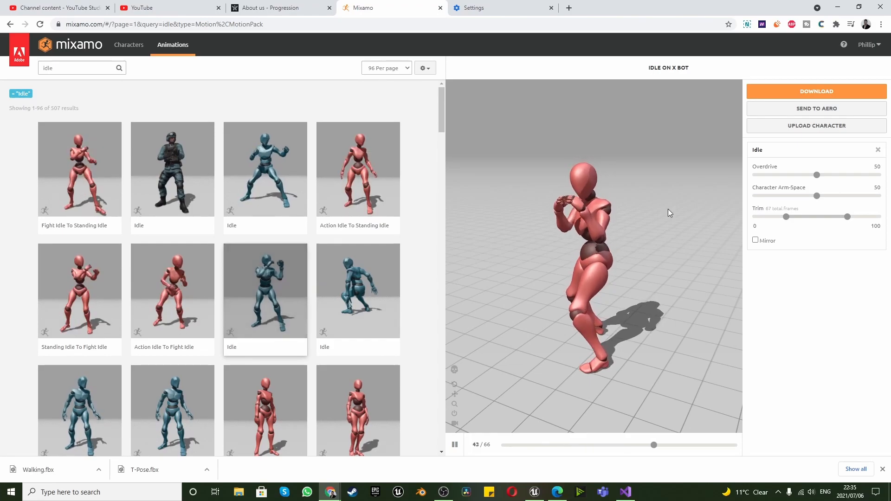
left_click(794, 93)
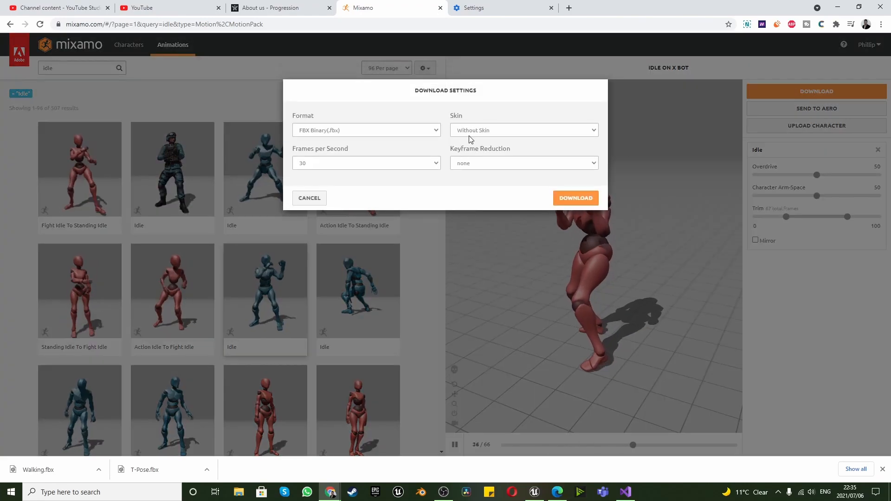
left_click(576, 198)
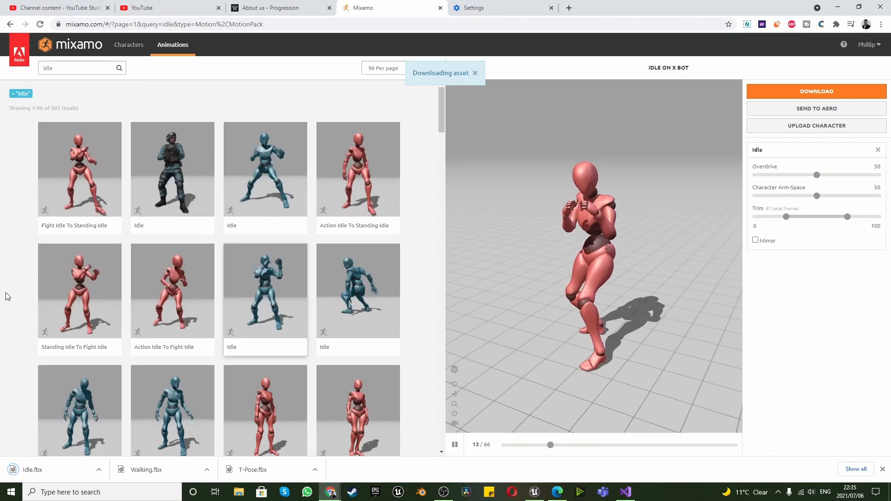
Look briefly through the idle results and search the animations for "walk" again
scroll(12, 291, "down", 5)
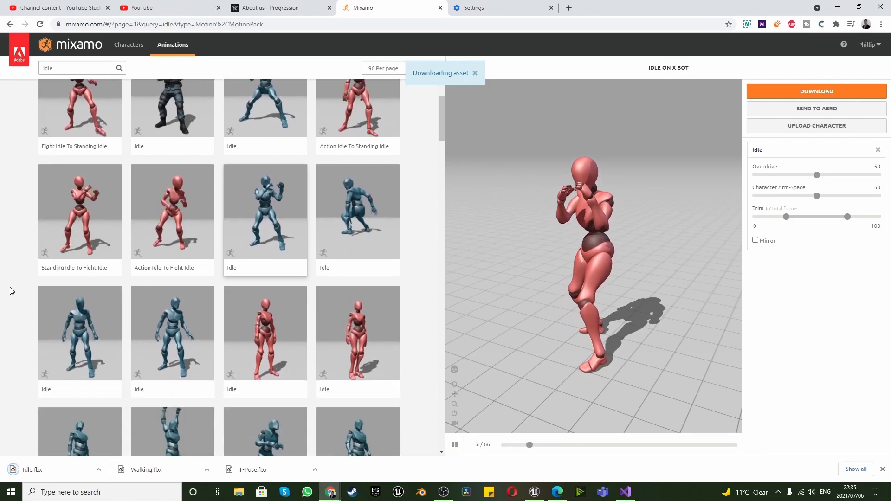
scroll(9, 292, "down", 3)
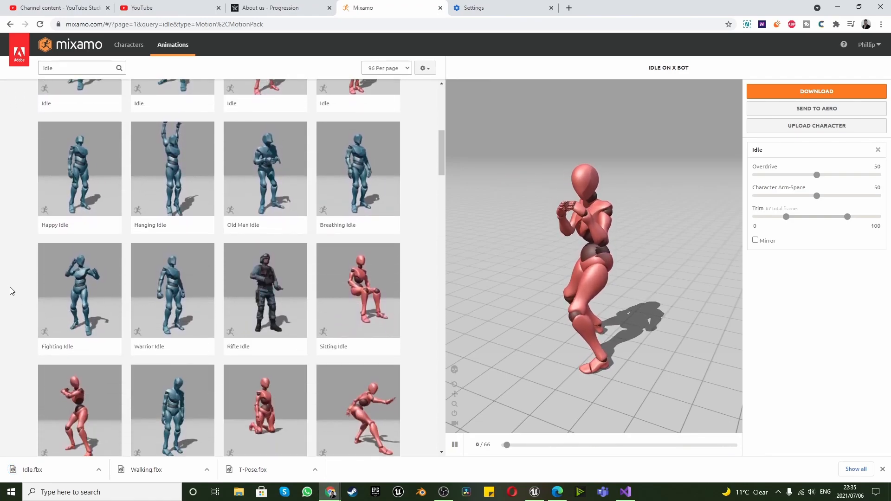
scroll(8, 290, "up", 8)
left_click_drag(67, 66, 31, 70)
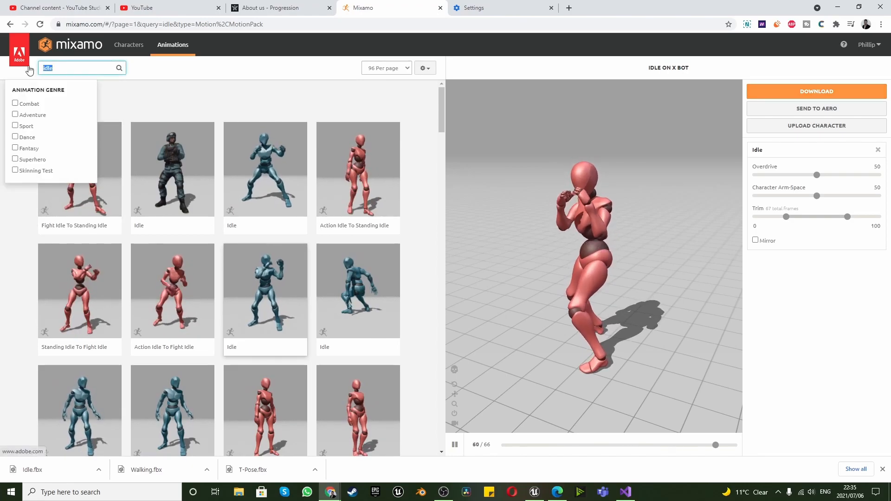
type("walk")
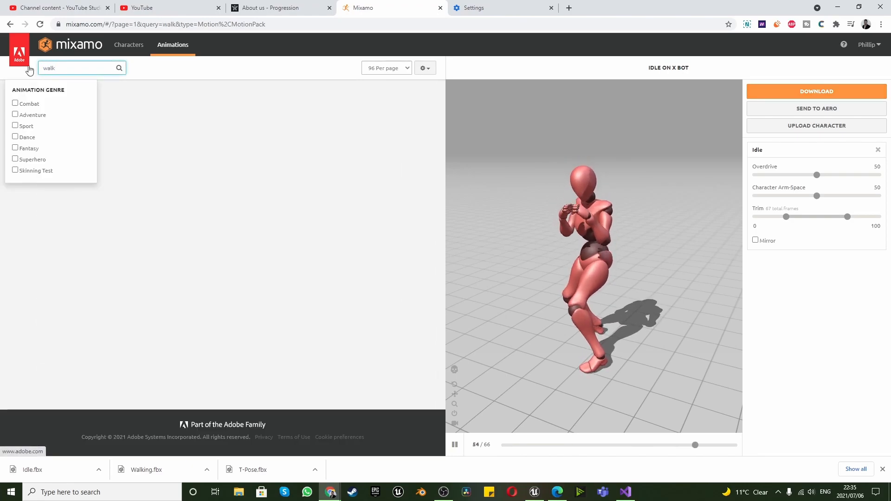
left_click(208, 119)
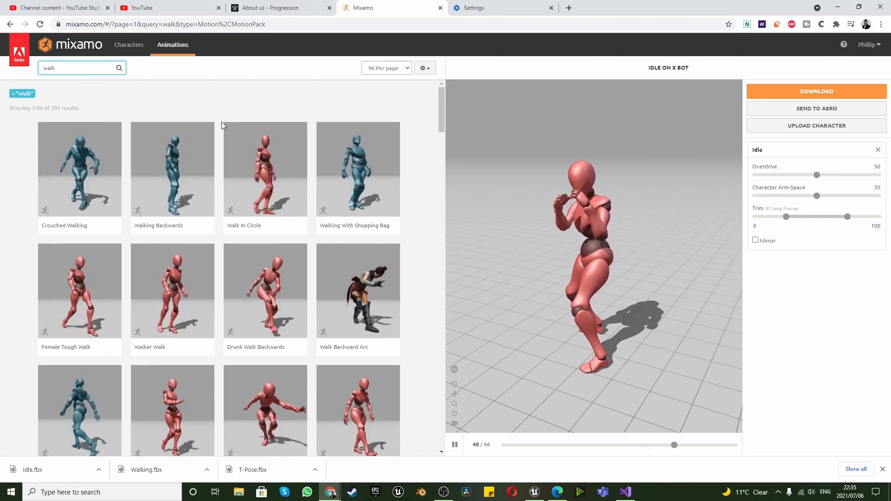
Narrow the animation search to "walk backward"
scroll(298, 187, "down", 3)
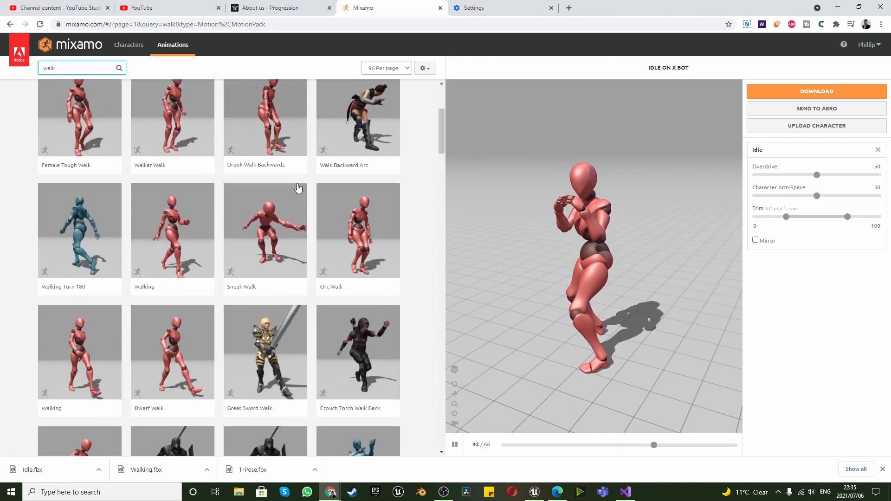
scroll(299, 188, "up", 3)
left_click(72, 67)
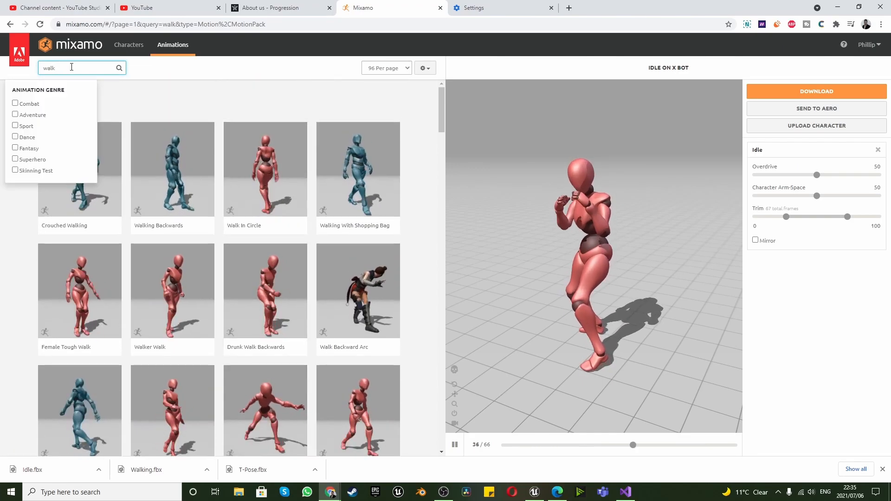
type("backward")
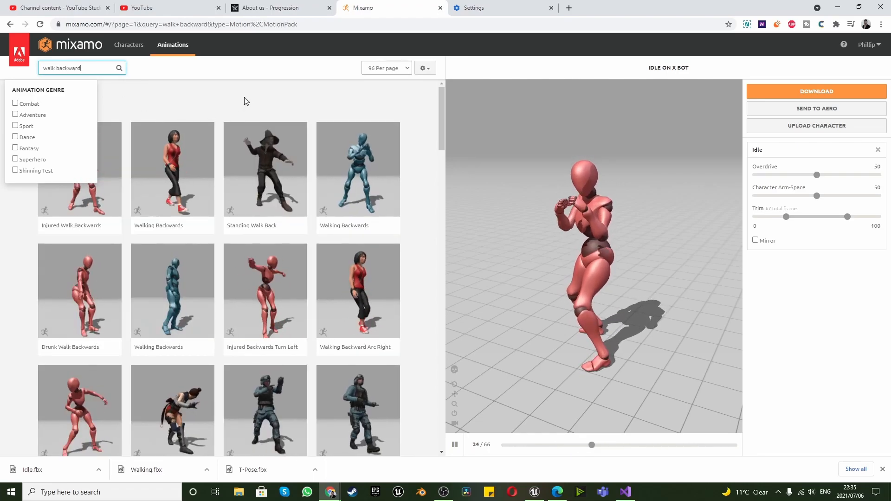
left_click(236, 73)
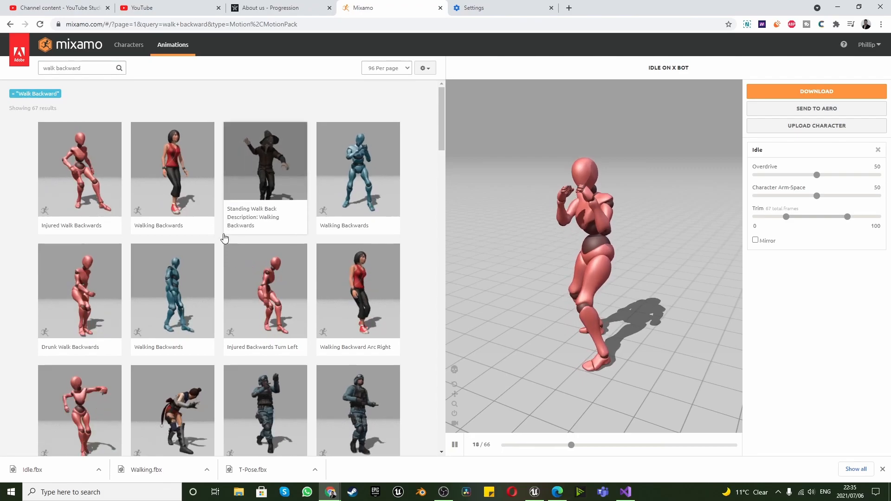
Look through the walk backward results for a backward walk that suits the fighter
scroll(221, 239, "down", 5)
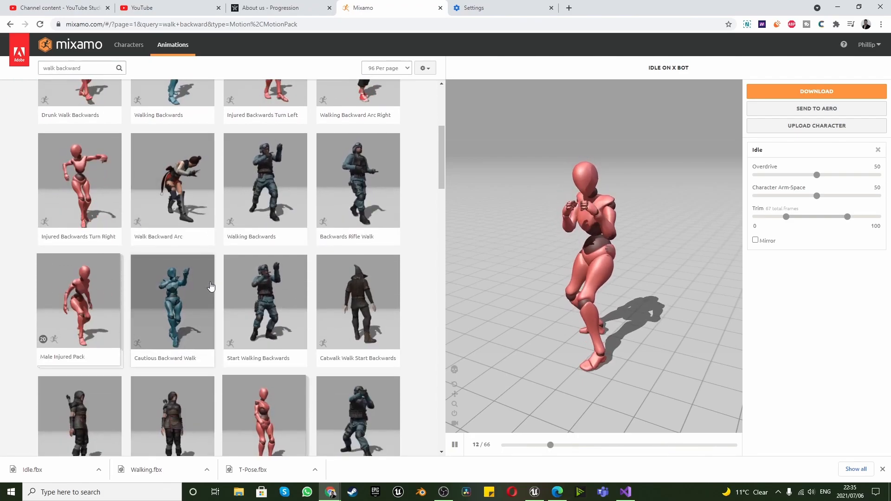
scroll(211, 288, "down", 10)
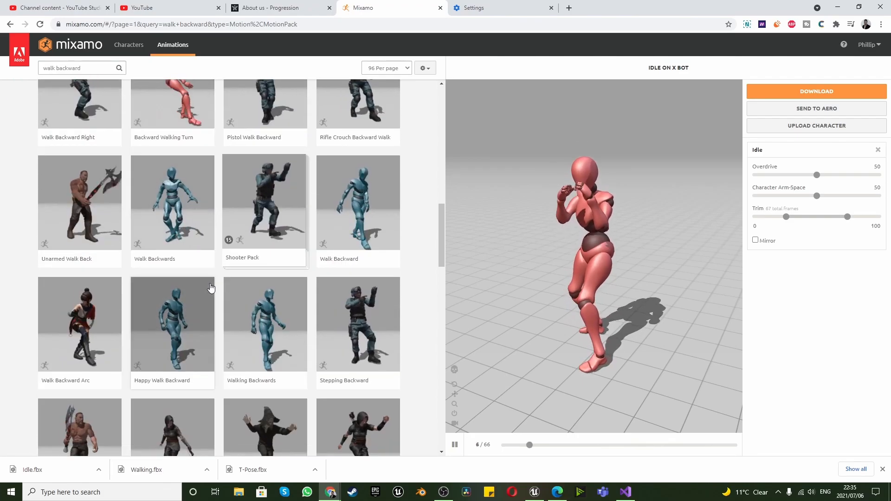
scroll(210, 291, "down", 12)
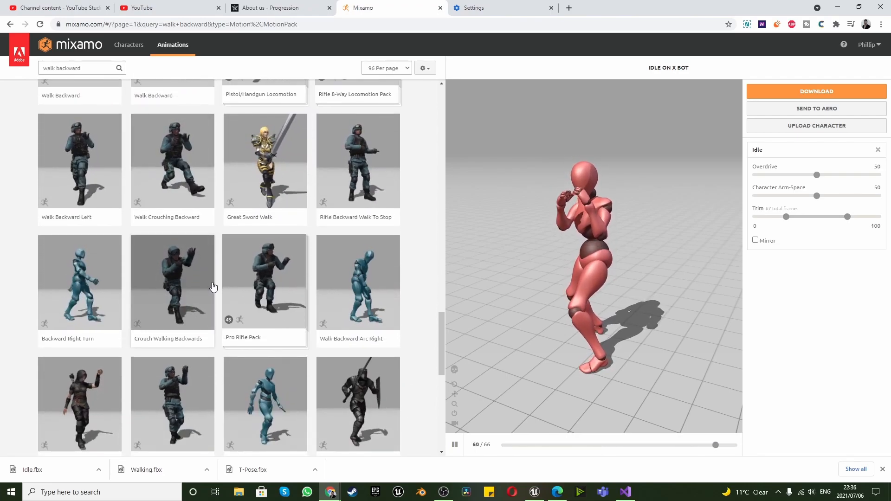
scroll(213, 287, "down", 9)
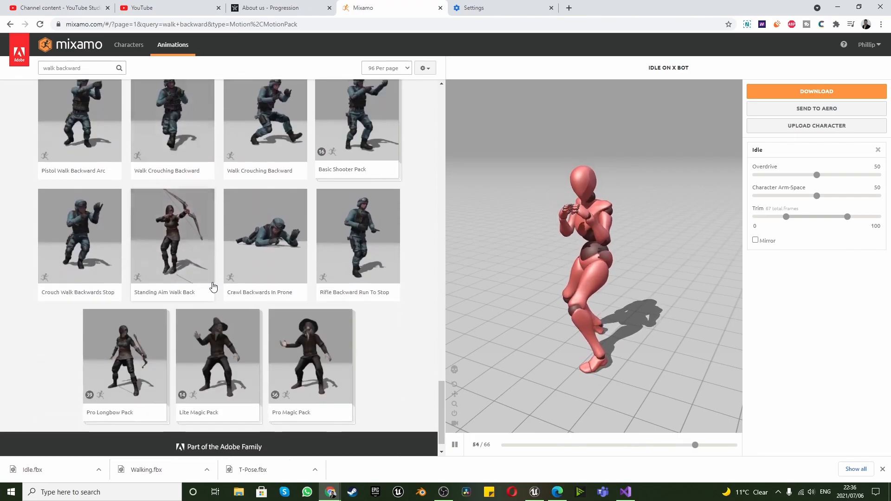
scroll(213, 287, "up", 5)
scroll(213, 288, "up", 10)
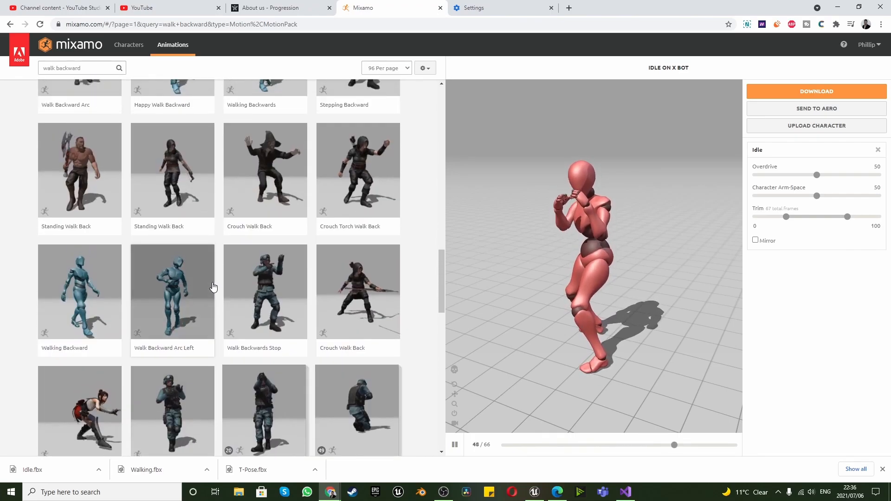
scroll(213, 288, "up", 5)
Shorten the search to "walk back", look through the results, and load the Moonwalk animation onto the X Bot character
left_click(101, 66)
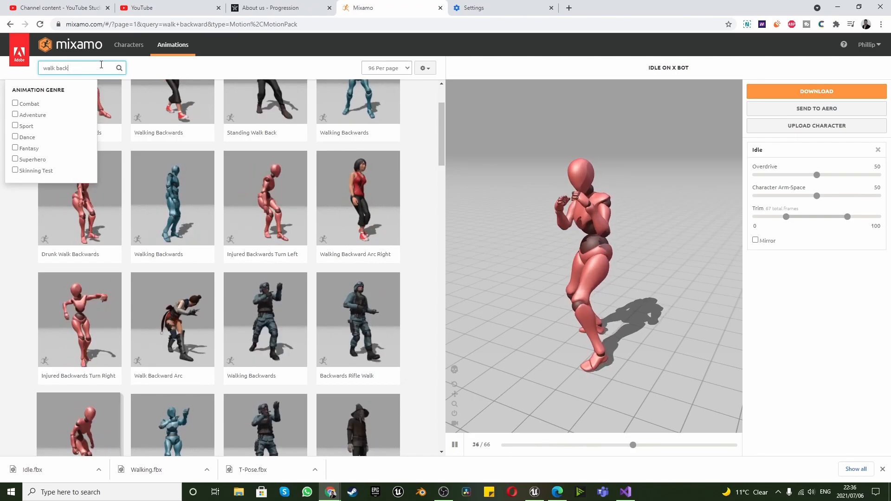
key("Return")
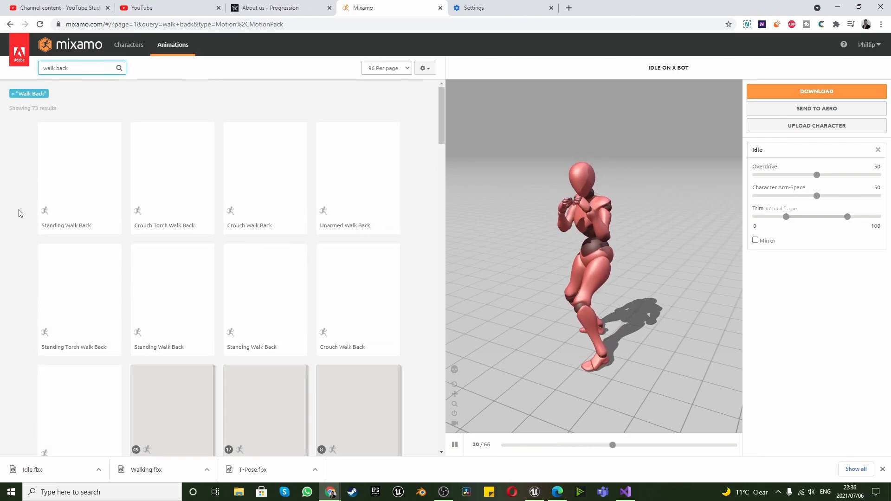
scroll(20, 208, "down", 3)
scroll(19, 208, "down", 8)
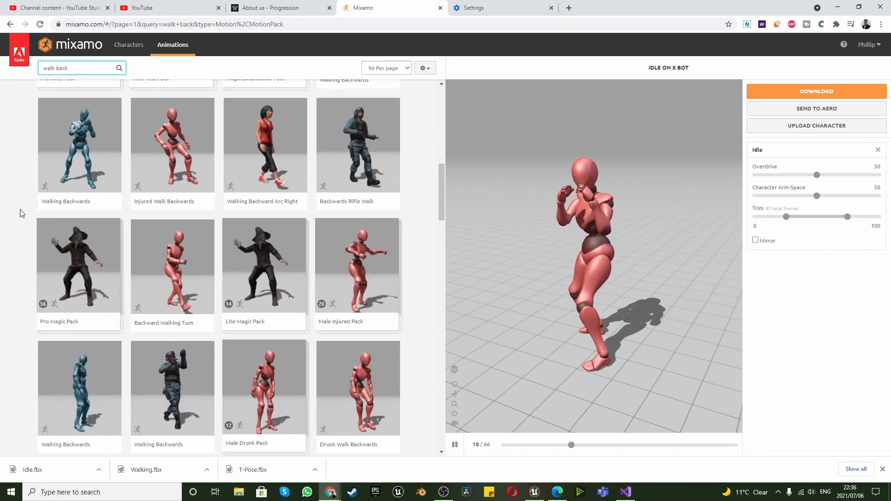
scroll(20, 213, "down", 4)
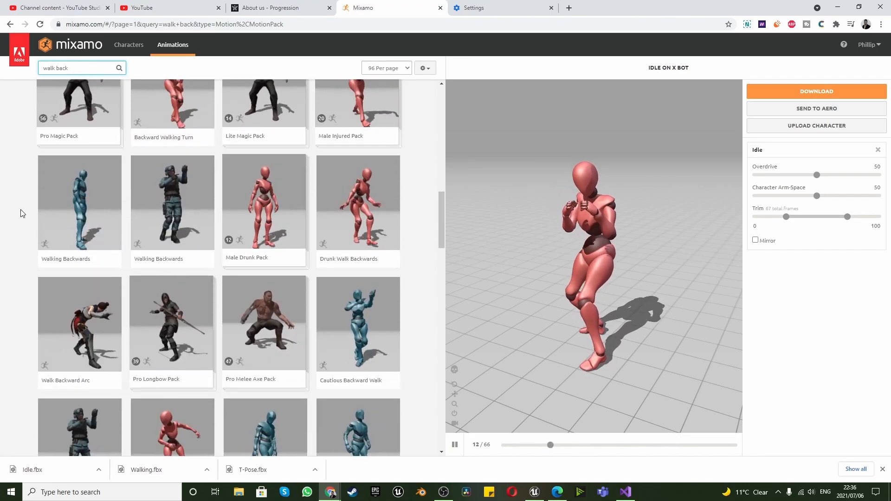
scroll(21, 213, "down", 5)
scroll(21, 214, "down", 11)
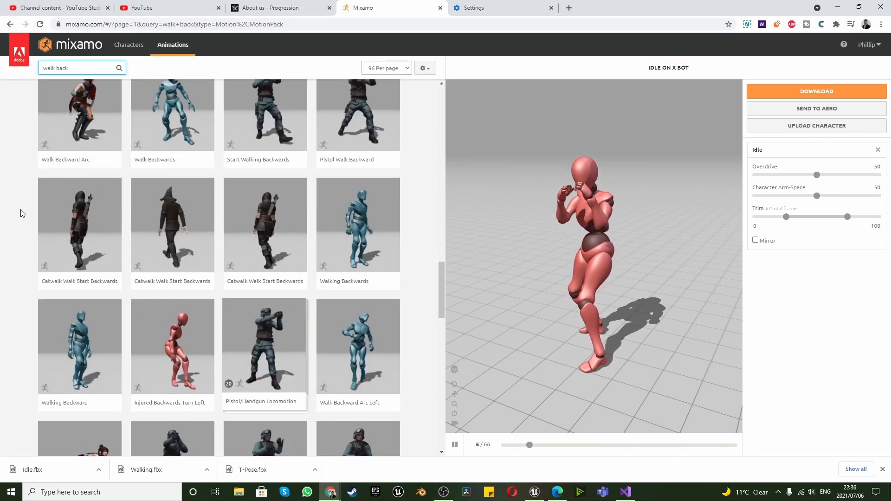
scroll(20, 213, "down", 10)
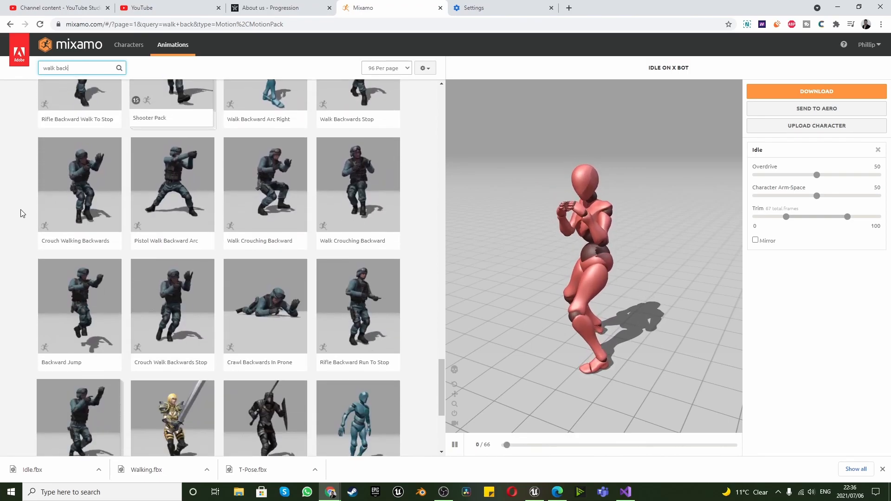
scroll(20, 214, "up", 3)
scroll(21, 213, "up", 4)
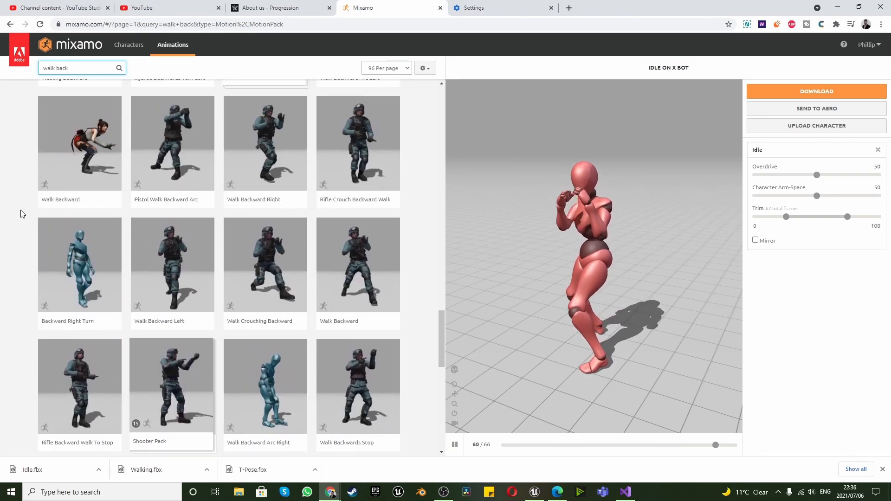
scroll(21, 214, "down", 10)
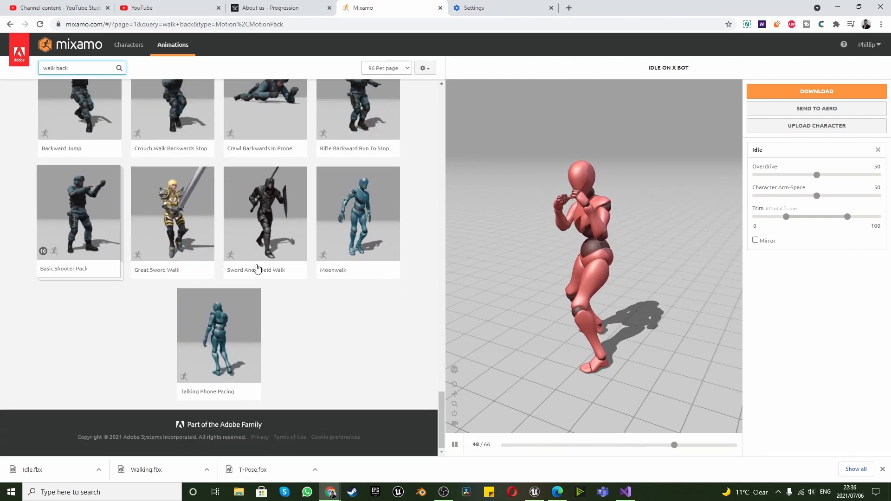
left_click(331, 205)
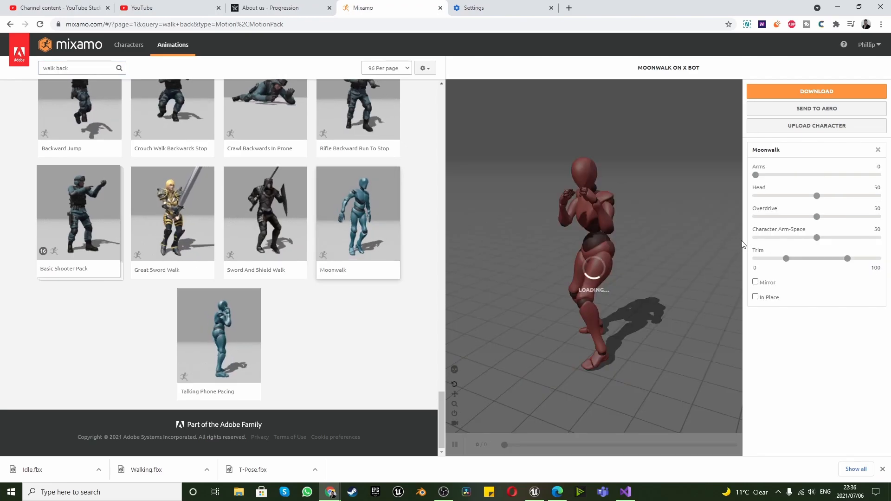
Make the Moonwalk animation play in place and download it as FBX Binary without skin at 30 frames per second
left_click(755, 296)
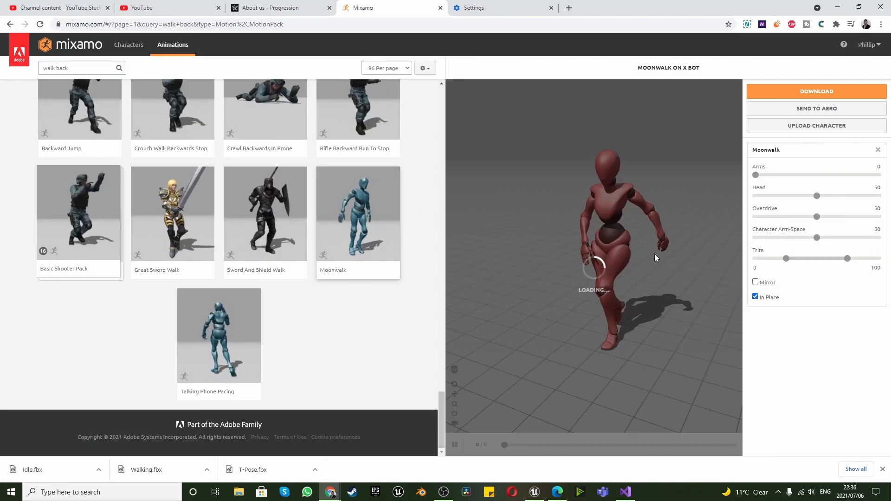
left_click(798, 93)
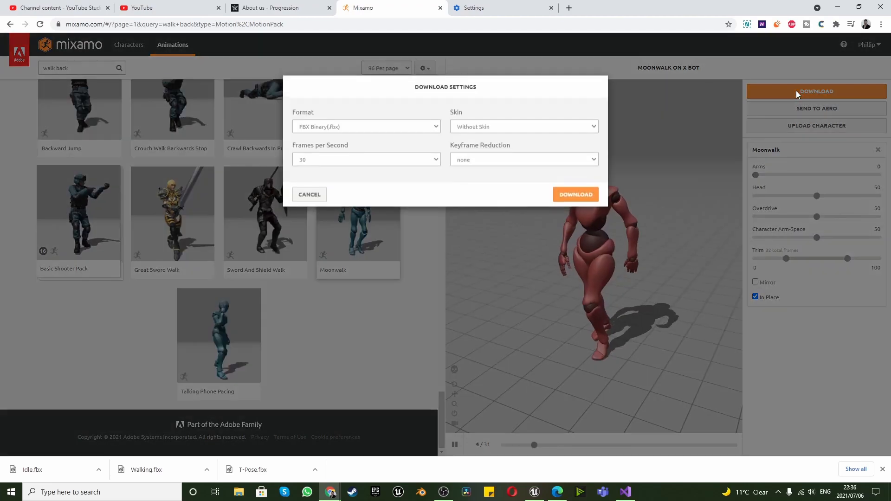
left_click(569, 199)
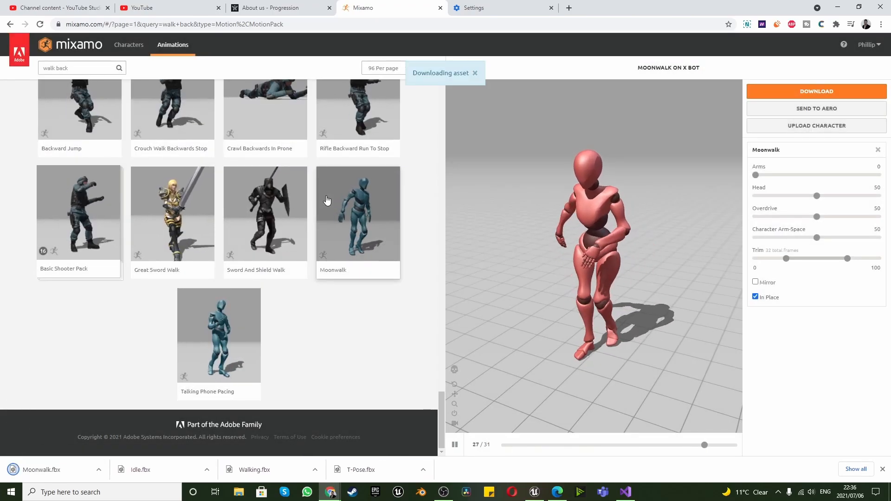
Replace the walk back search with a search for "jump" animations
scroll(311, 237, "up", 20)
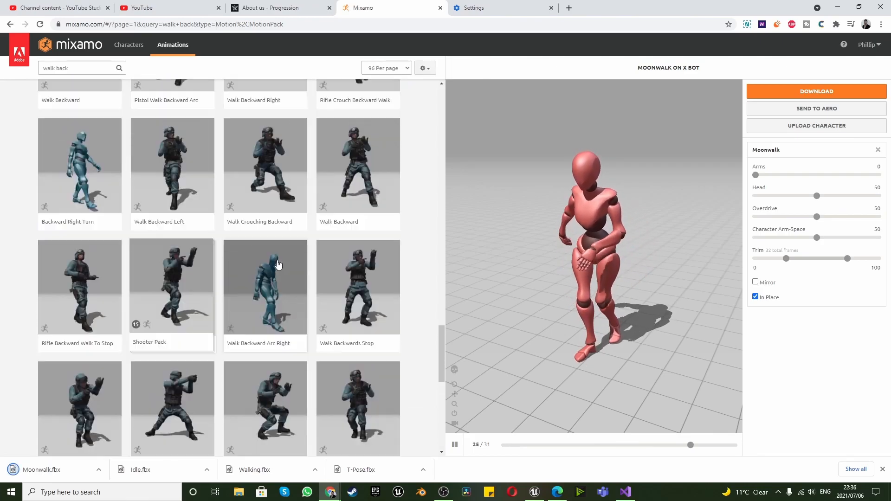
scroll(224, 209, "up", 15)
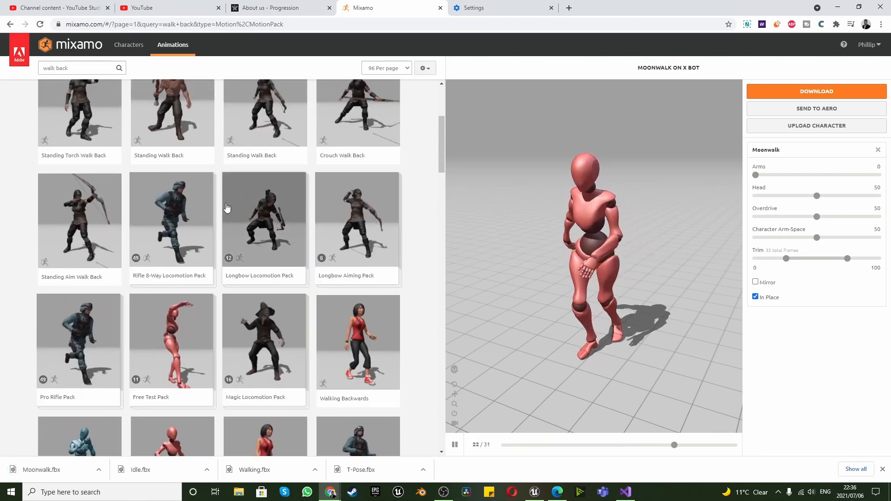
left_click(68, 68)
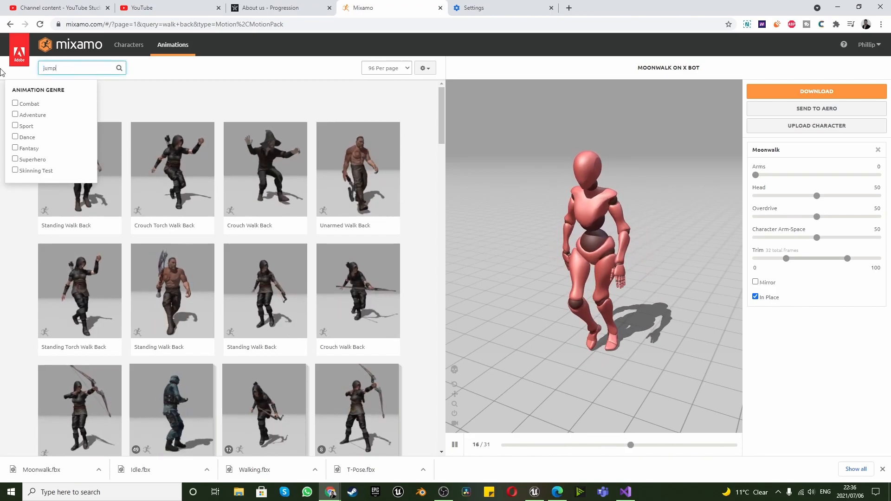
key("Return")
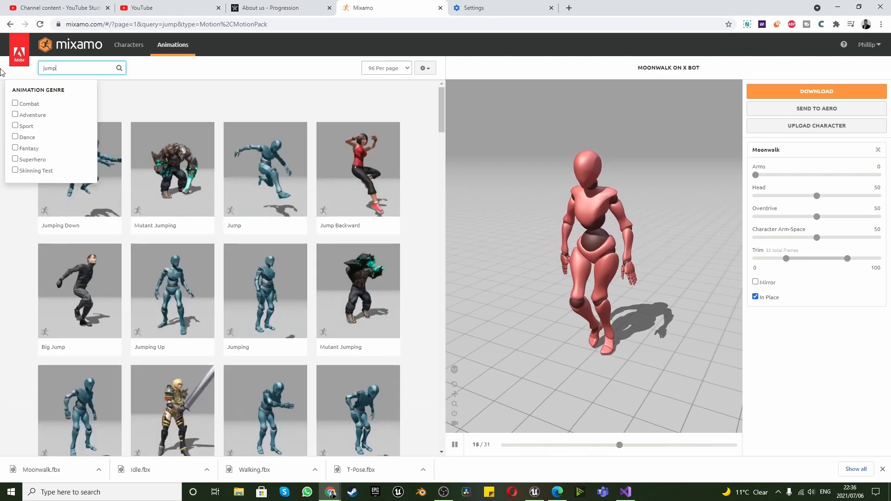
left_click(226, 107)
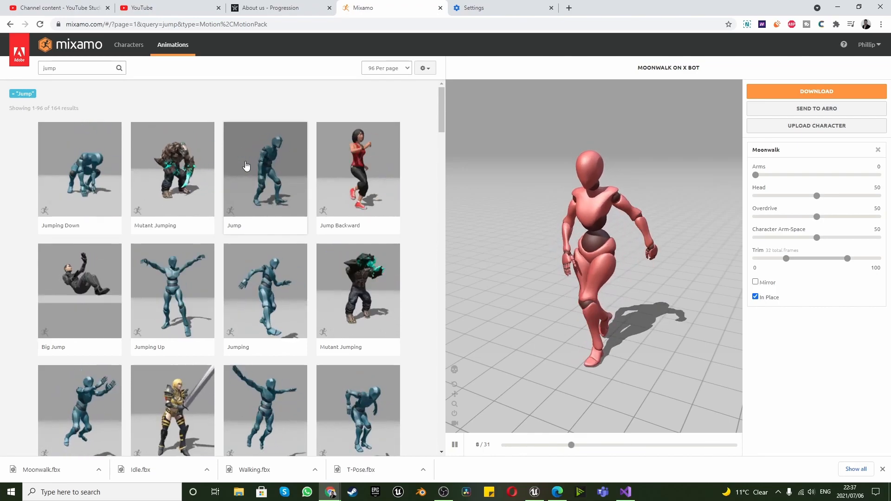
Look through the first jump results and preview the Jumping Up animation on the X Bot character
scroll(246, 166, "down", 3)
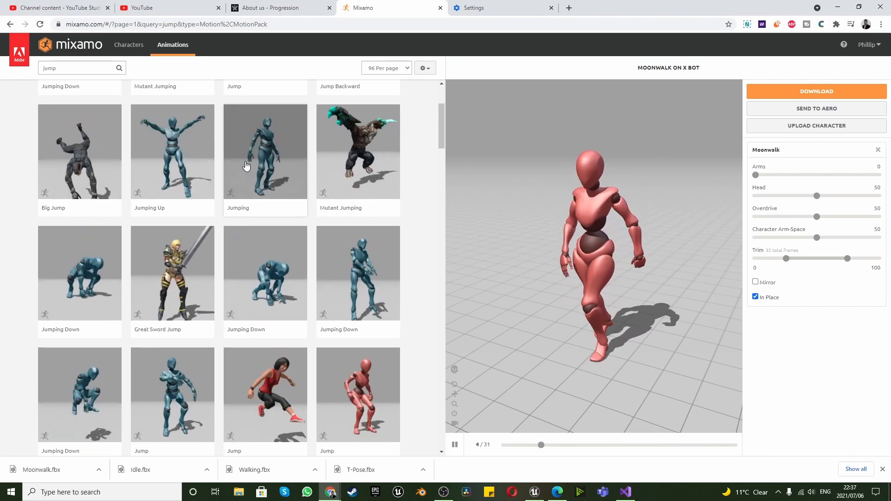
scroll(246, 166, "up", 3)
scroll(246, 166, "down", 3)
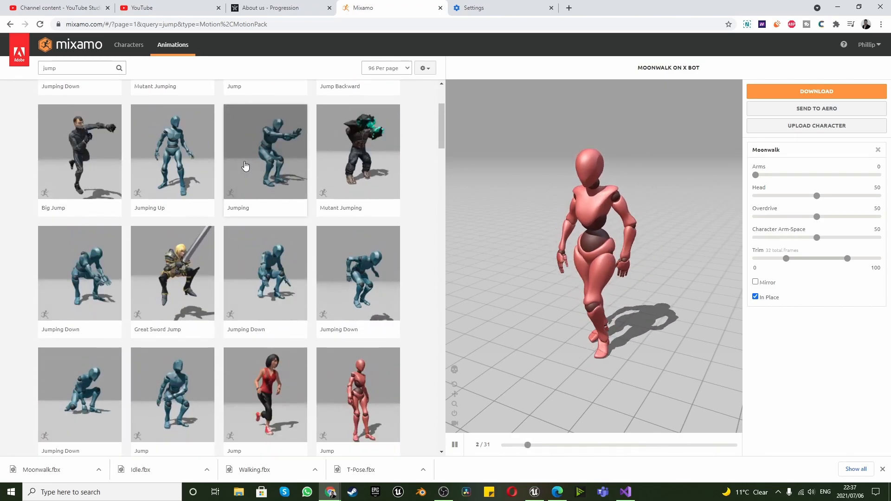
scroll(195, 187, "up", 1)
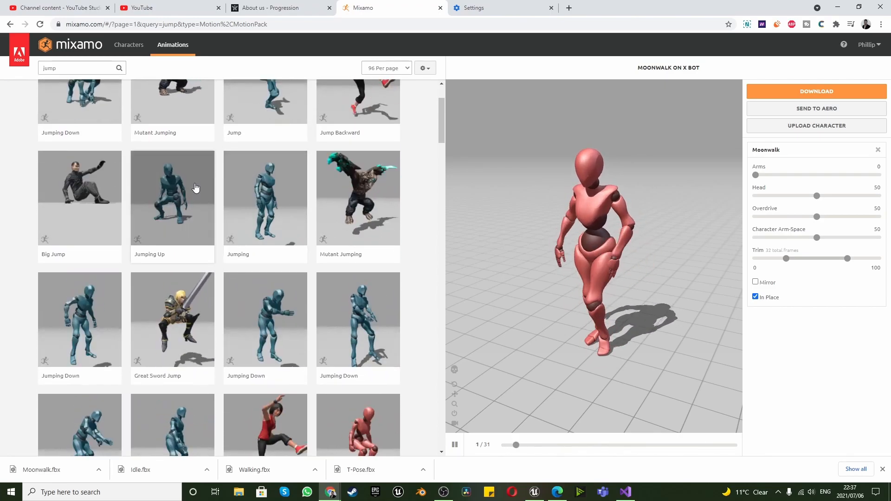
scroll(190, 202, "down", 3)
scroll(190, 202, "up", 1)
scroll(190, 202, "up", 2)
left_click(183, 209)
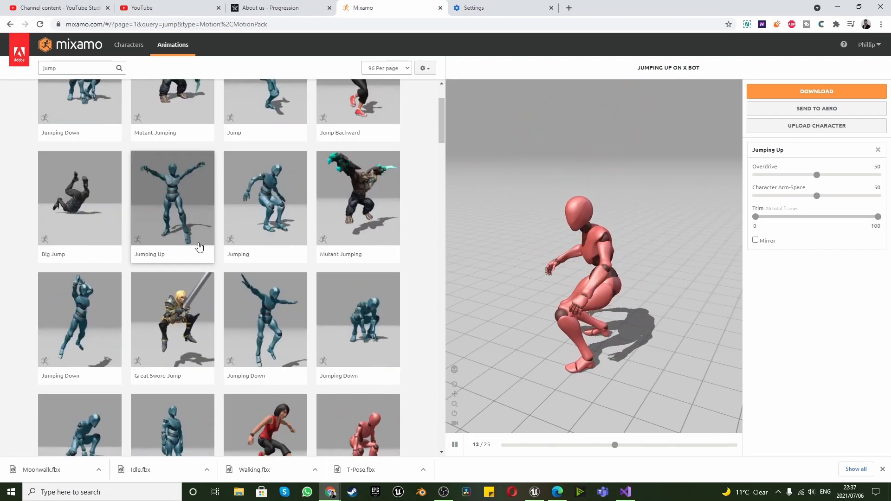
Find the other Jumping Up animation further down the jump results and download it as FBX Binary without skin at 30 frames per second
scroll(199, 243, "up", 1)
scroll(199, 243, "down", 4)
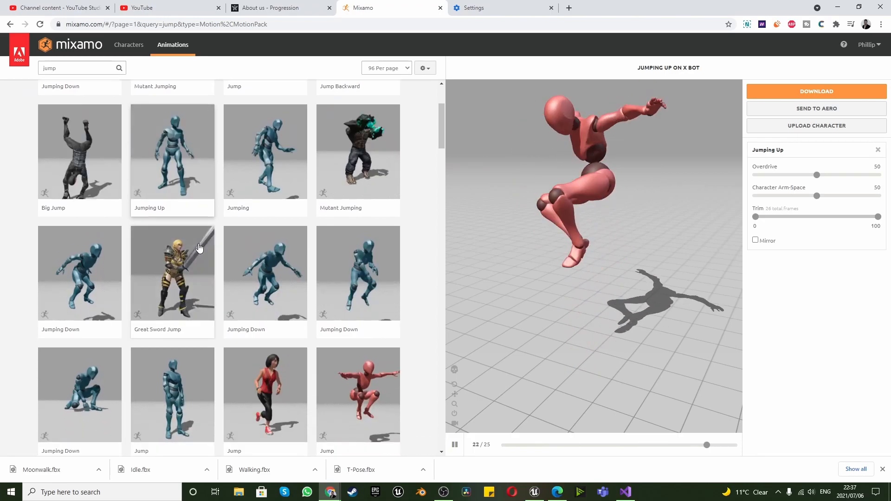
scroll(199, 249, "down", 5)
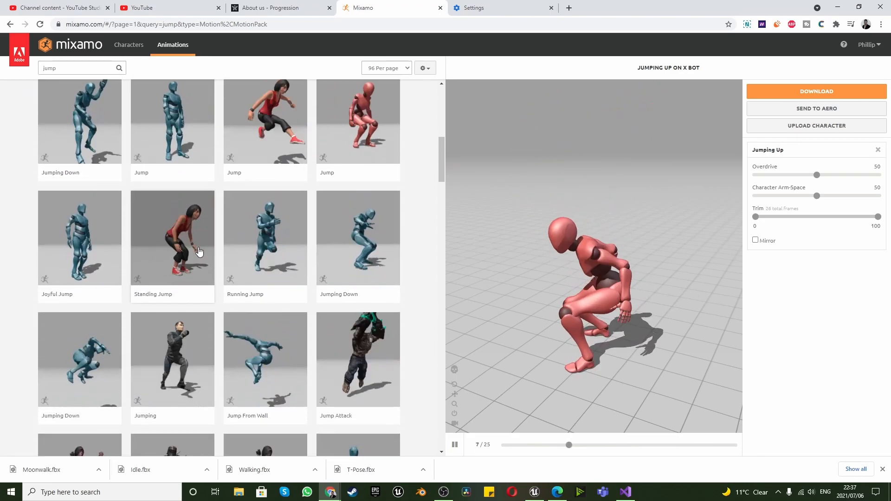
scroll(200, 252, "down", 4)
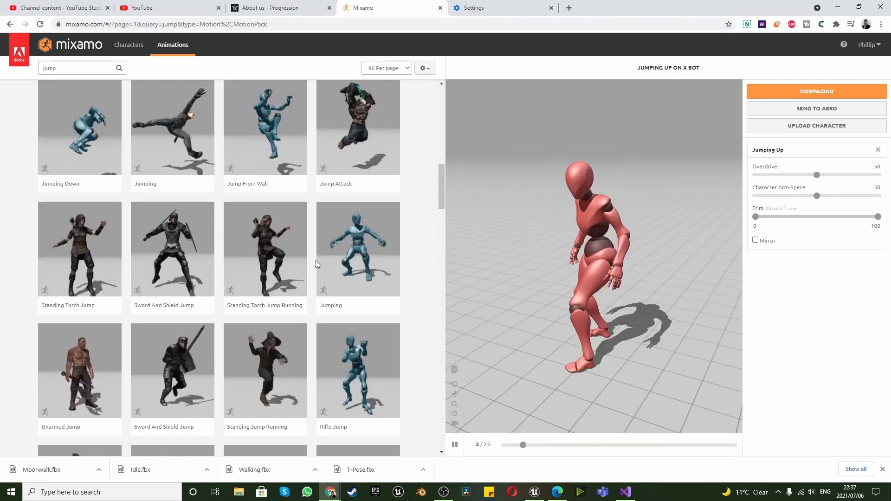
scroll(315, 262, "down", 2)
scroll(316, 262, "down", 7)
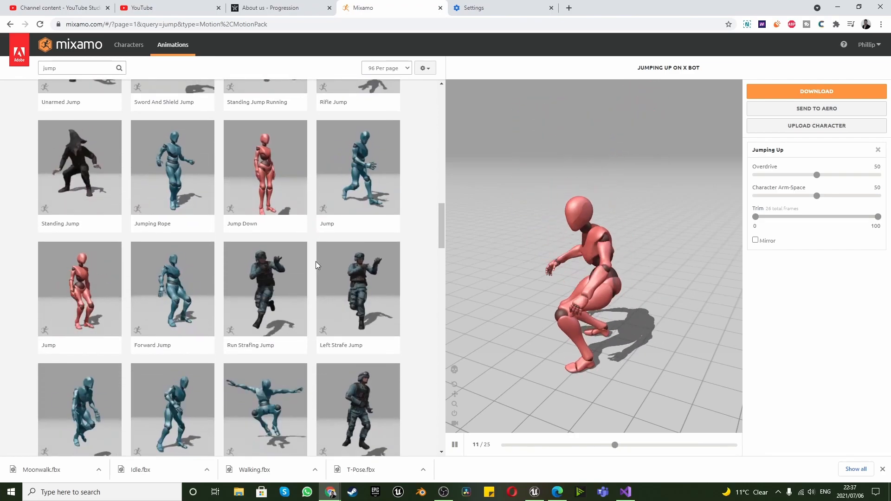
scroll(316, 264, "down", 5)
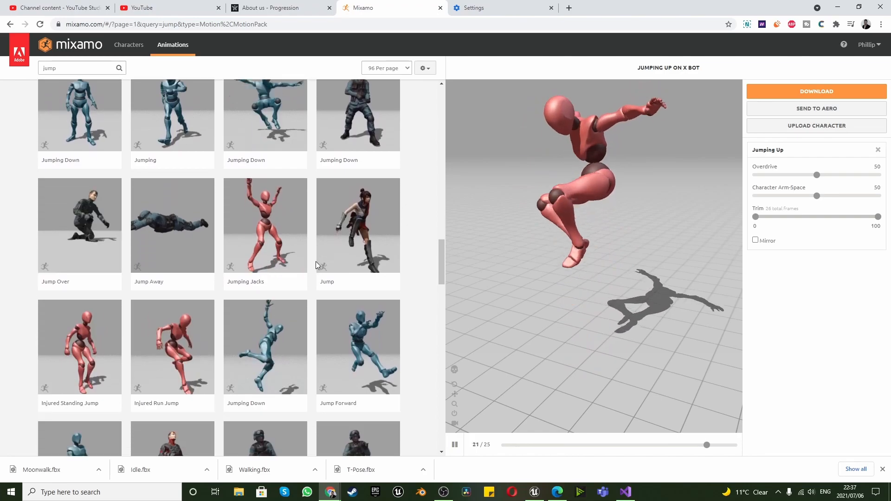
scroll(316, 264, "down", 7)
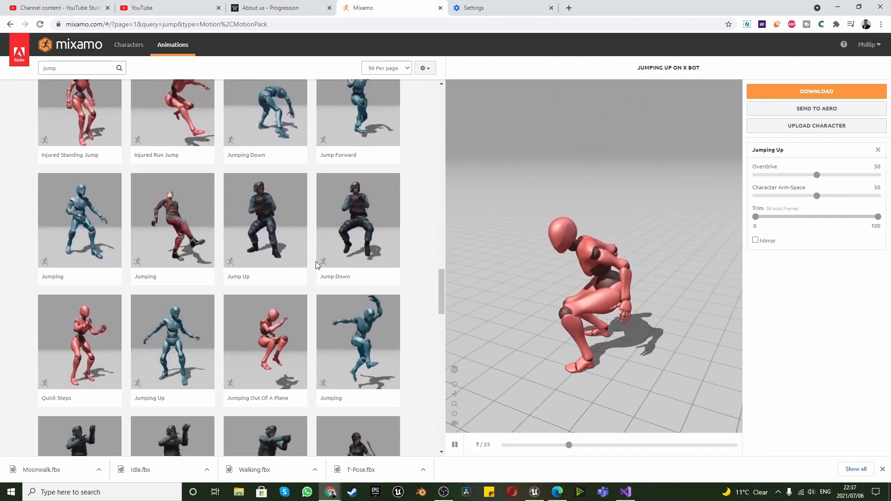
left_click(165, 247)
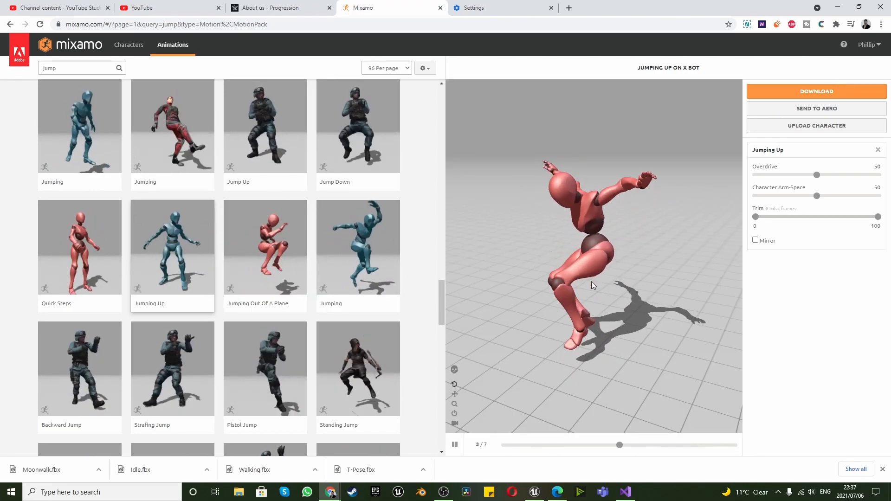
left_click(795, 91)
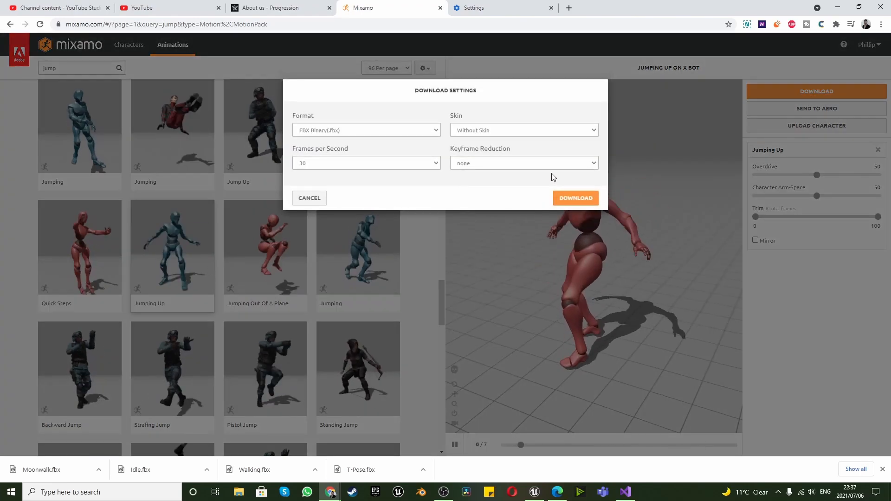
left_click(577, 197)
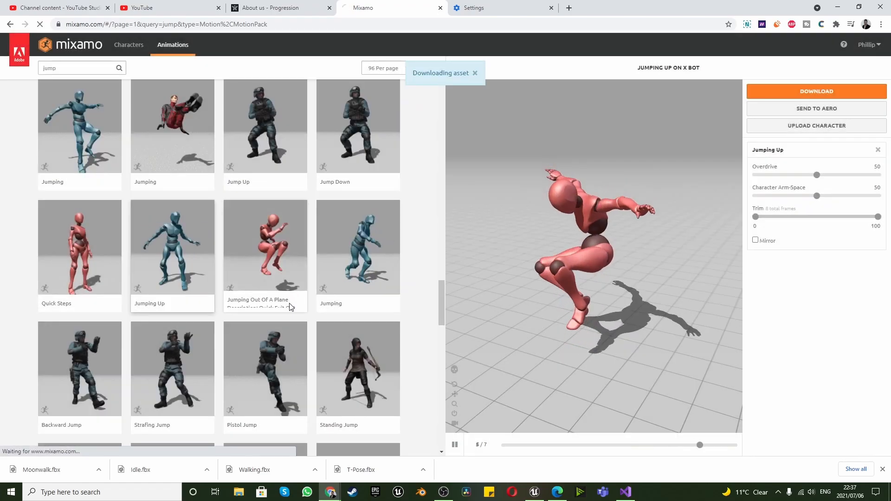
Browse the remaining jump results for a matching landing motion, load the Jumping Down animation beside Jumping, and download it as FBX
scroll(194, 336, "up", 4)
scroll(193, 337, "down", 6)
scroll(193, 337, "down", 6)
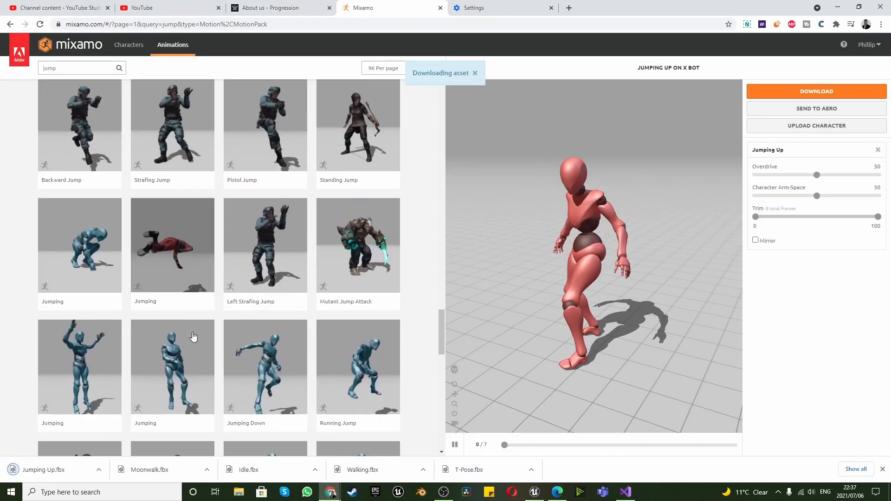
scroll(193, 336, "down", 7)
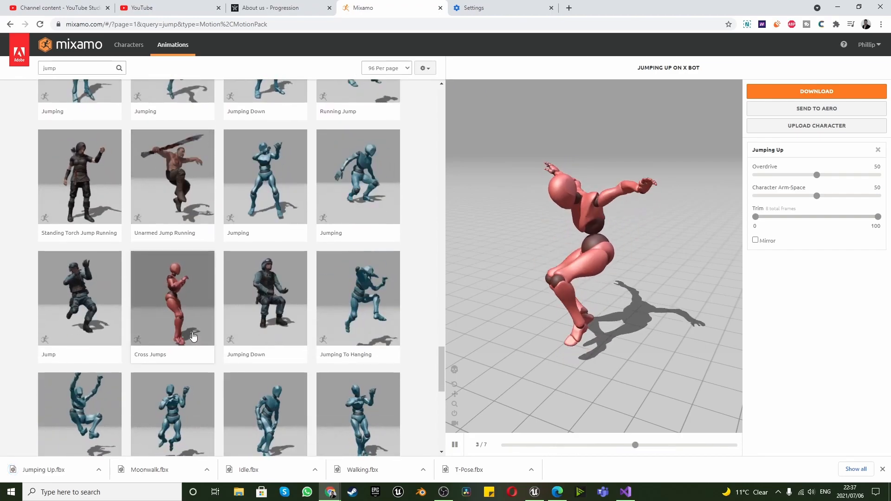
scroll(193, 336, "down", 7)
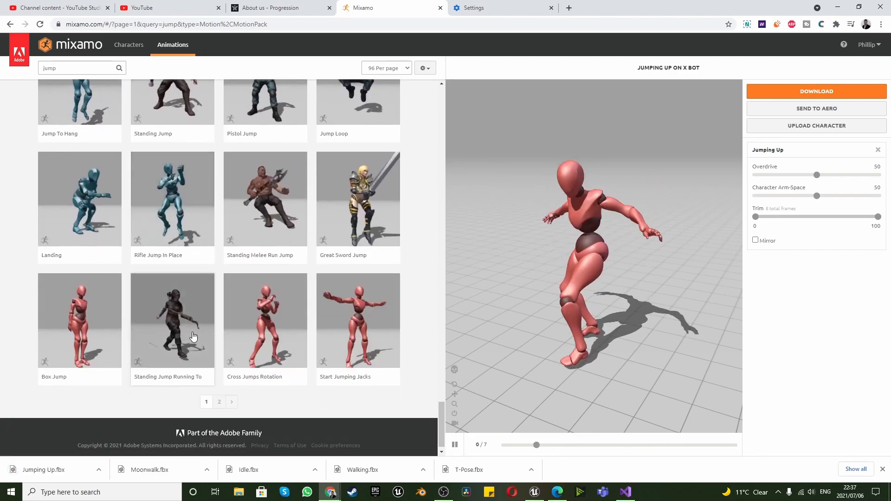
scroll(193, 336, "up", 13)
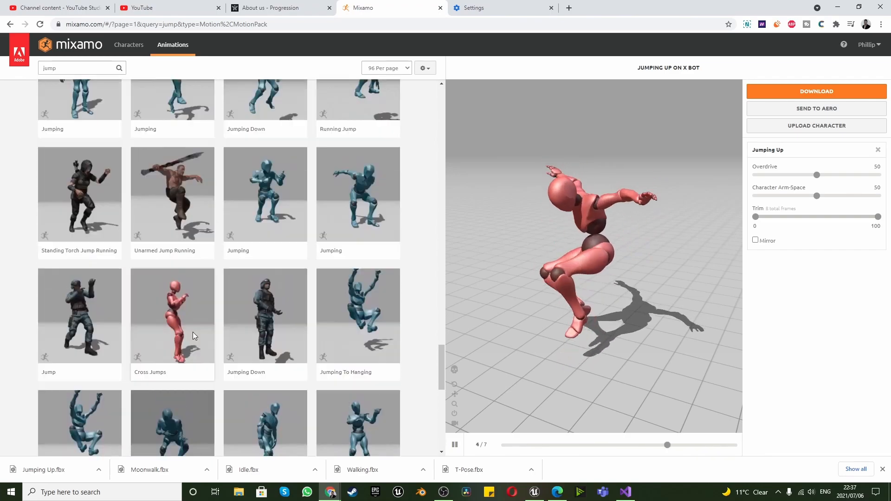
scroll(194, 336, "up", 13)
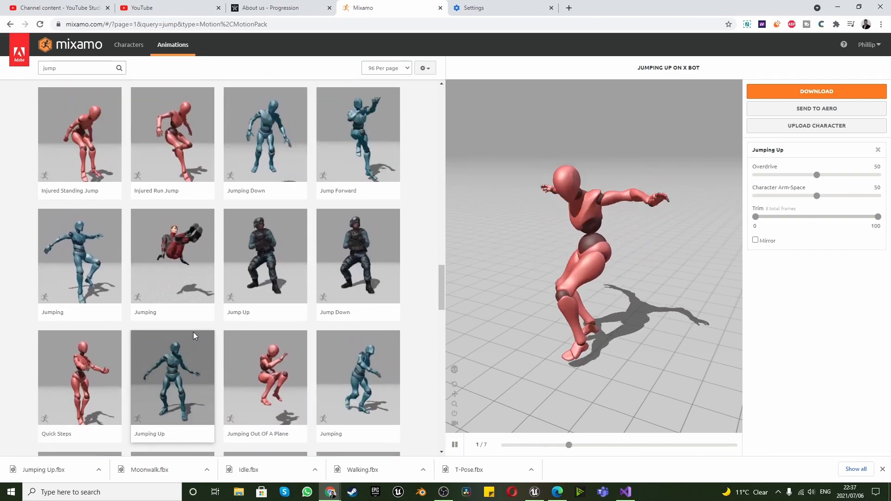
scroll(193, 332, "up", 2)
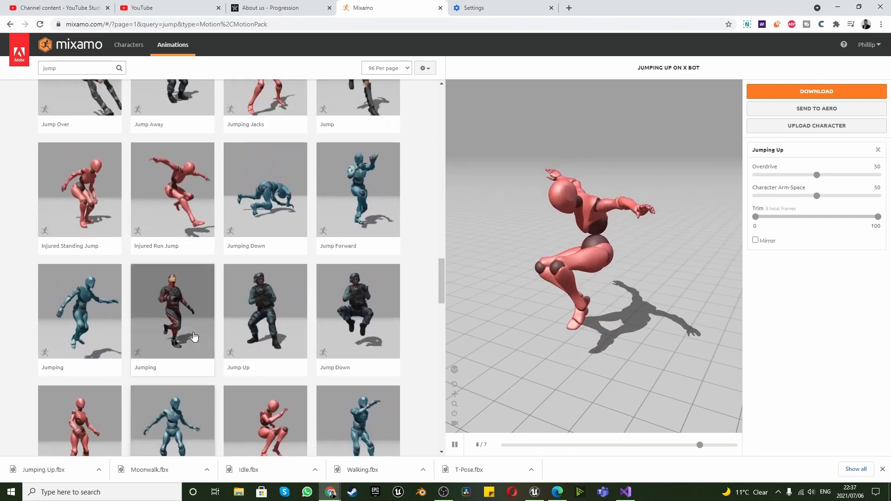
scroll(194, 336, "up", 7)
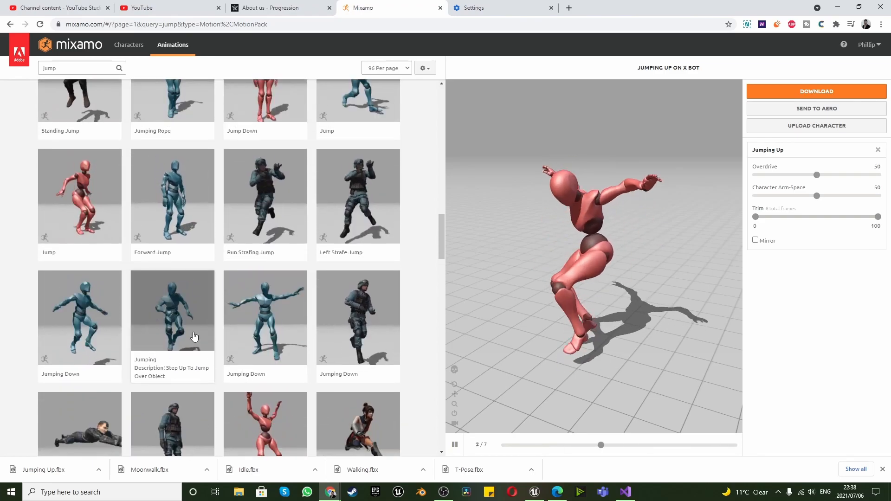
left_click(266, 324)
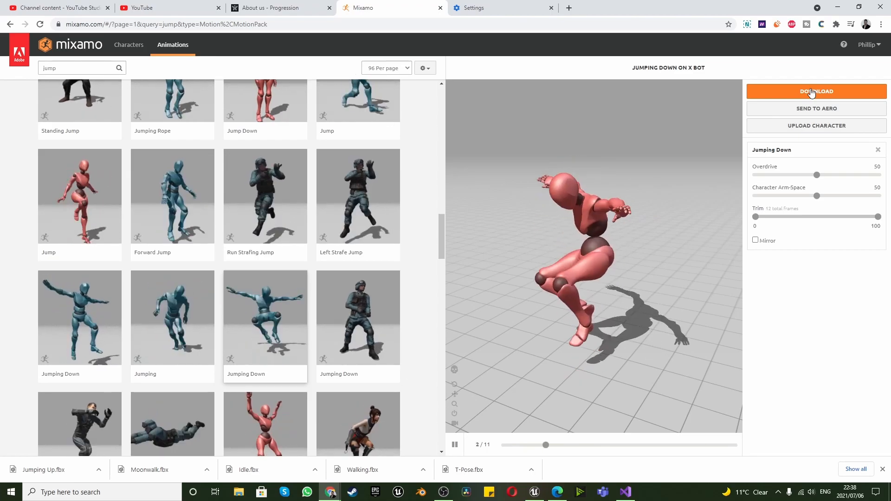
left_click(812, 92)
left_click(578, 199)
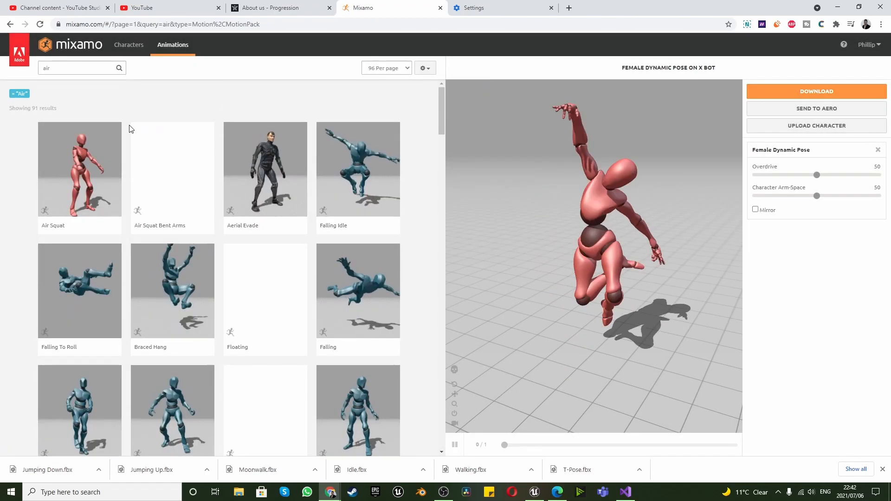
Load Falling Idle from the "air" results and download it as FBX Binary without skin at 30 frames per second
left_click(347, 158)
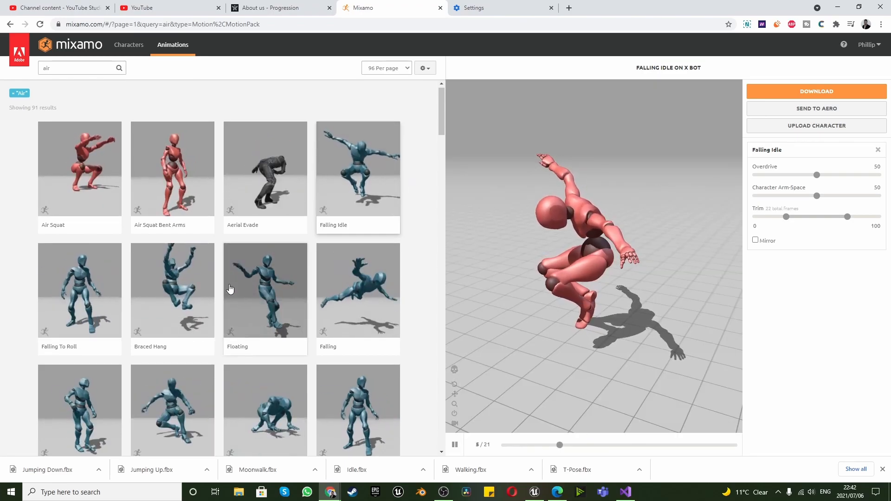
scroll(232, 284, "down", 3)
scroll(232, 283, "up", 3)
left_click(826, 91)
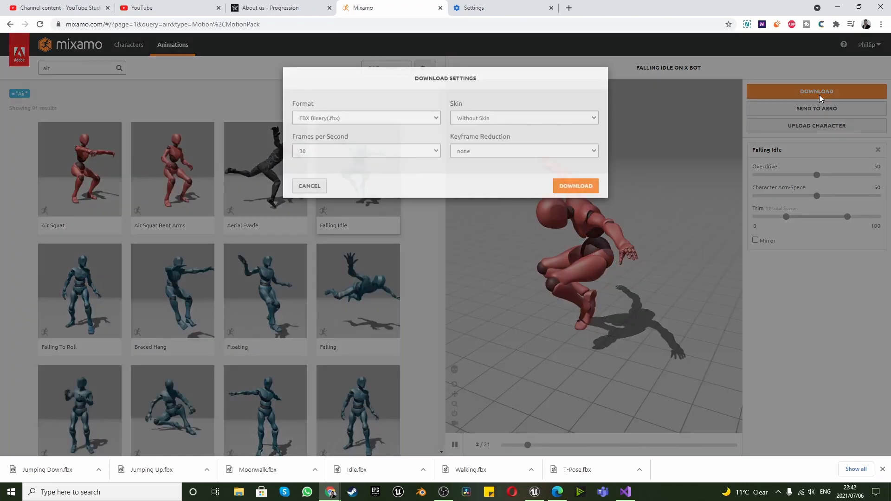
left_click(575, 197)
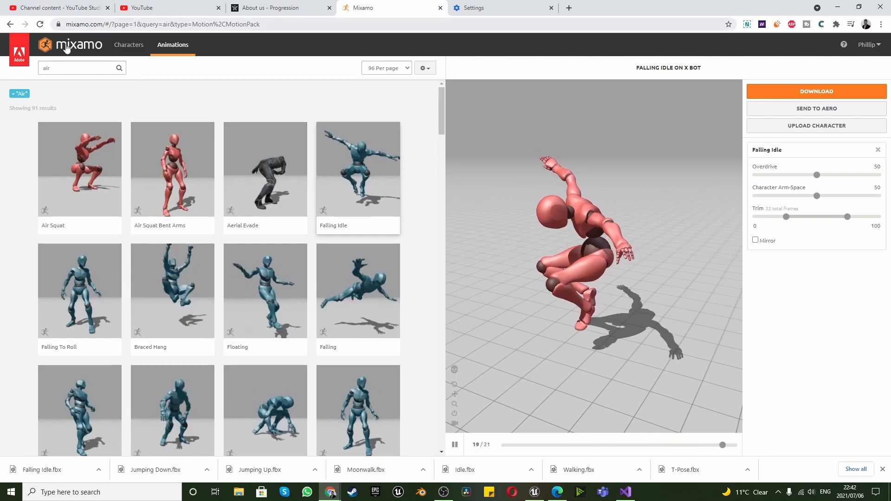
Replace the "air" search with a search for "punch" animations
left_click_drag(66, 72, 23, 65)
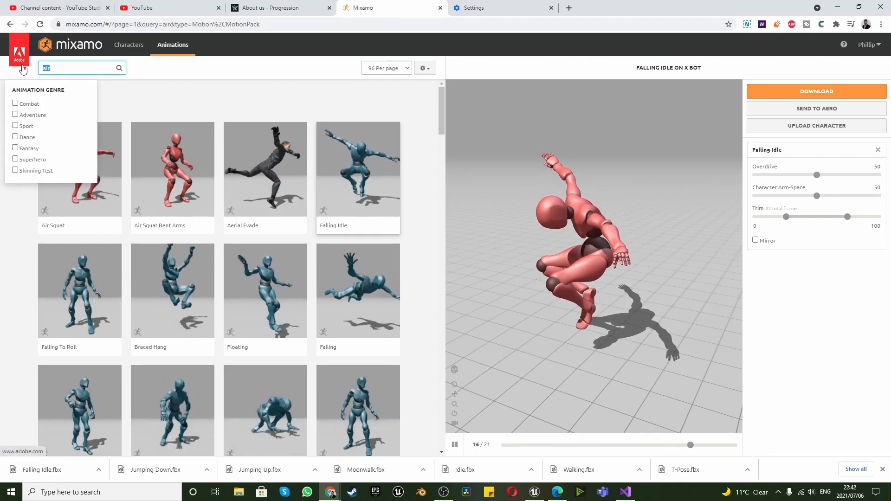
key("BackSpace")
type("punch")
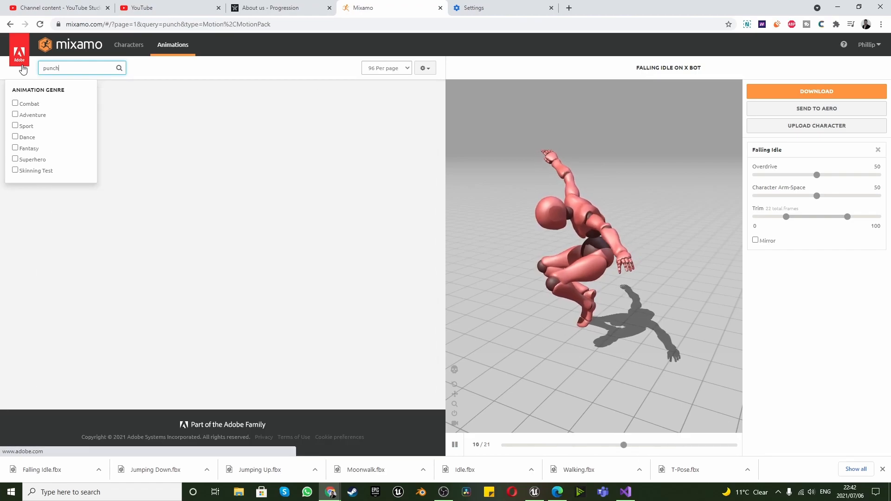
Browse the punch results and preview the Zombie Punching and Right Hook animations on the character
left_click(207, 74)
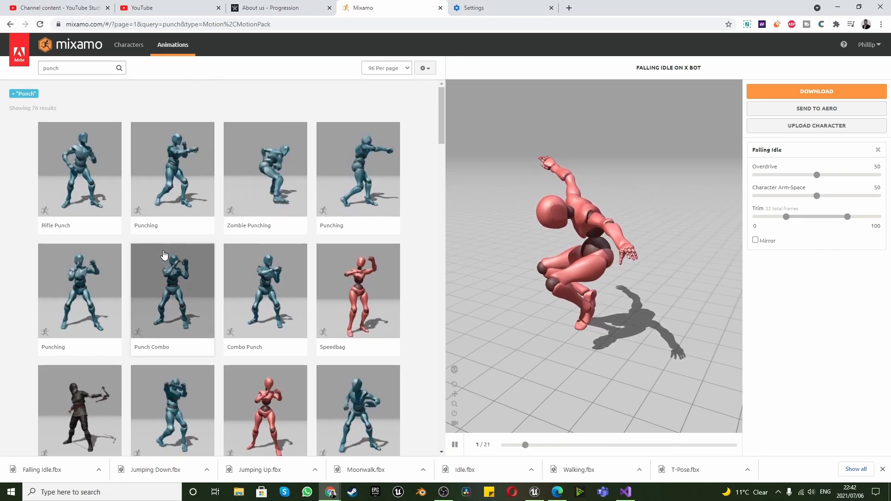
scroll(164, 258, "down", 2)
mouse_move(163, 258)
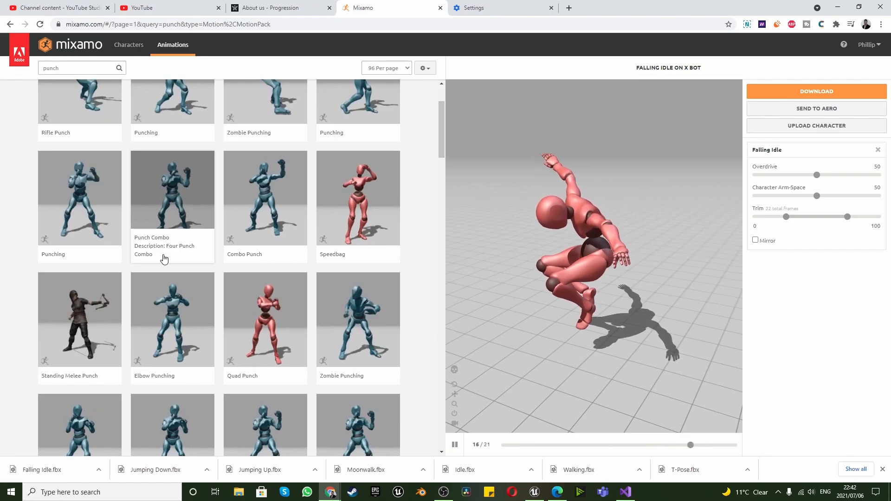
left_click(370, 323)
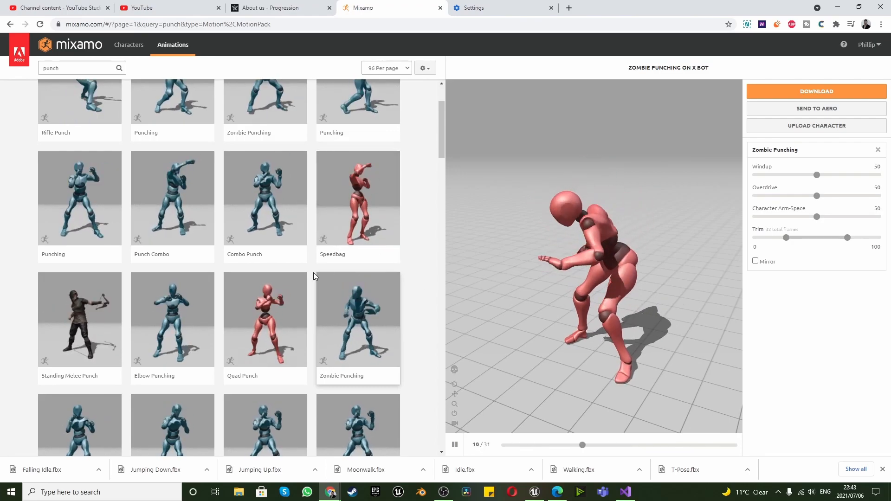
scroll(274, 276, "down", 4)
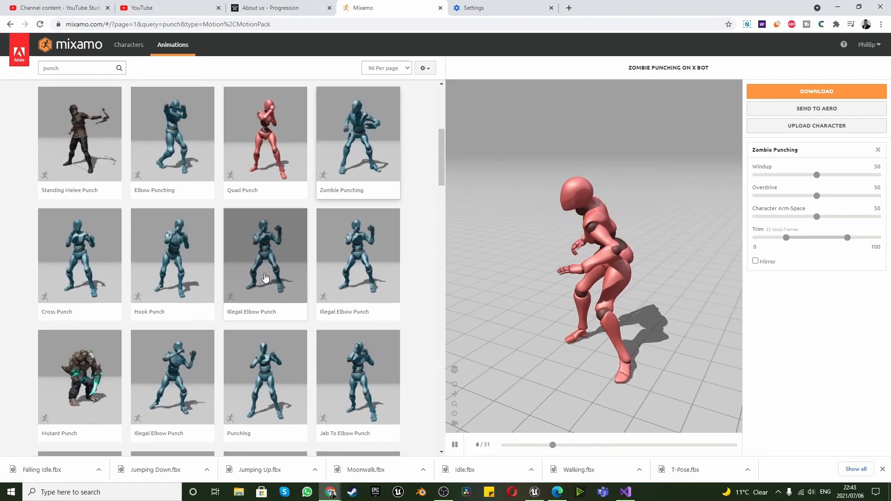
scroll(265, 278, "down", 6)
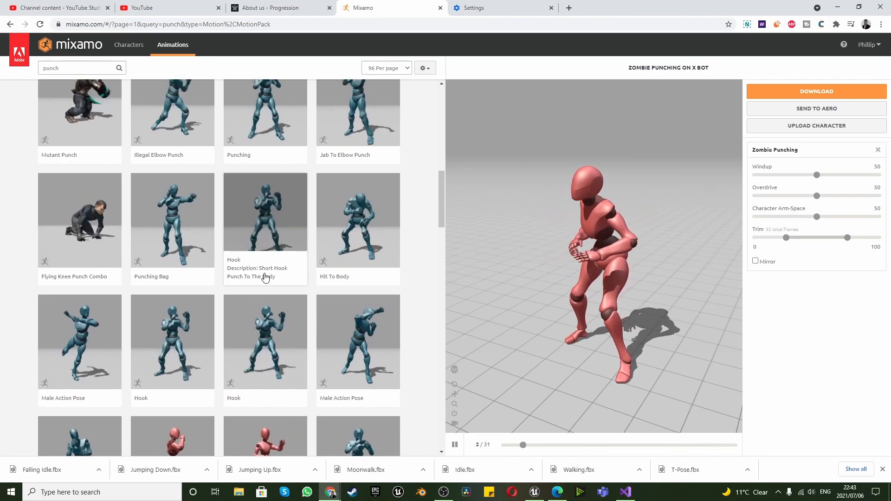
scroll(259, 291, "down", 1)
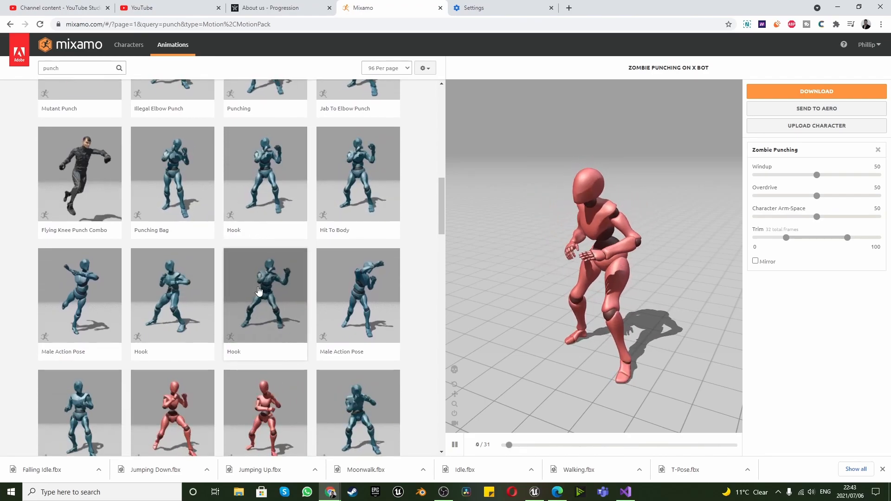
scroll(258, 291, "down", 2)
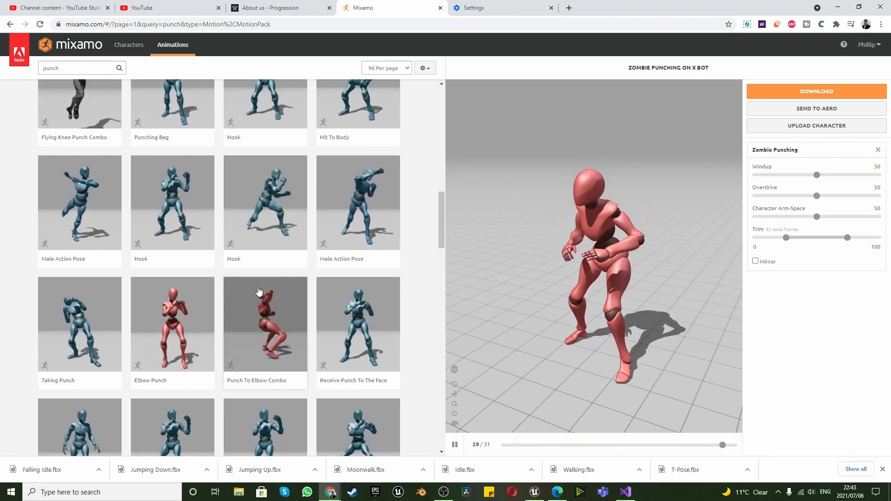
scroll(258, 291, "down", 4)
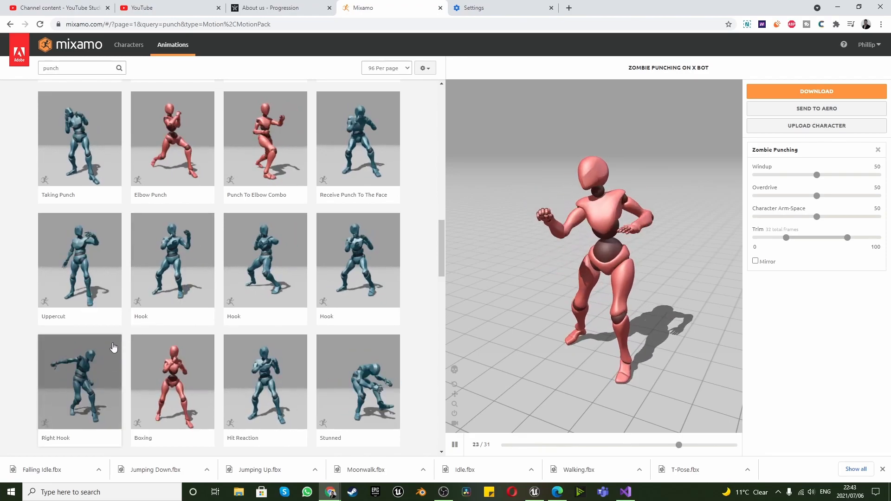
left_click(84, 382)
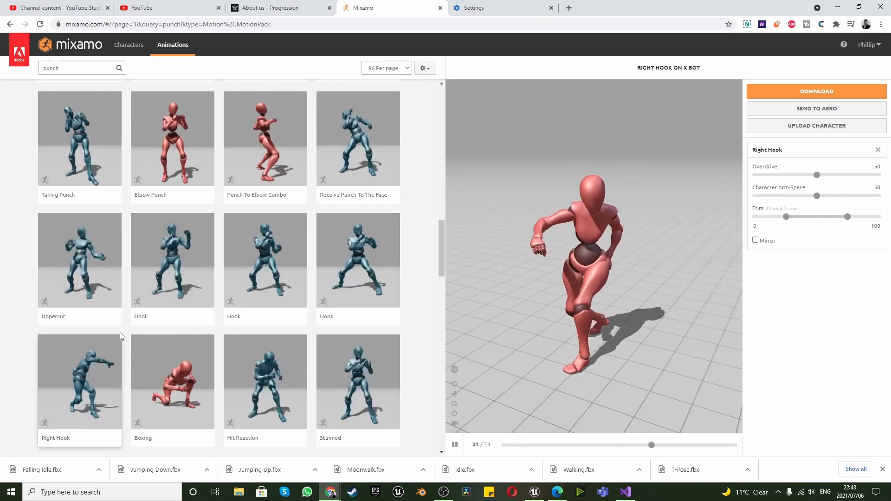
Compare the first row's two Punching animations and download the one at the row's end as FBX Binary without skin at 30 frames per second
scroll(129, 301, "up", 5)
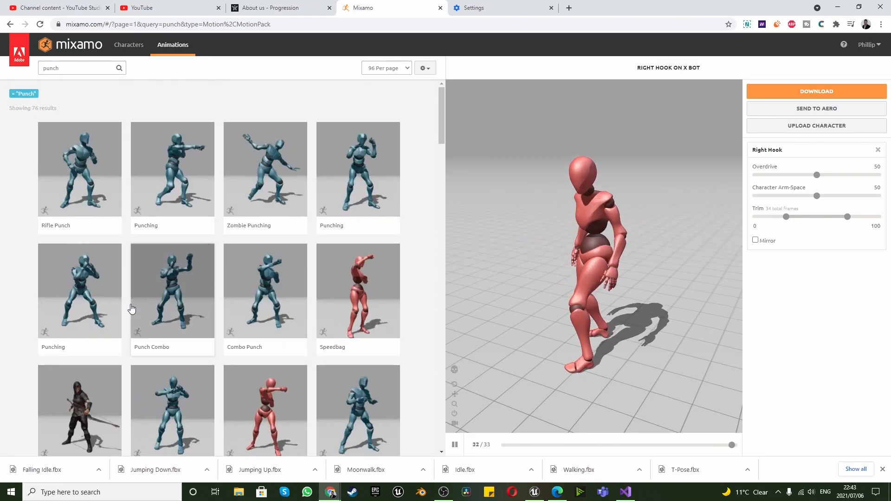
left_click(178, 161)
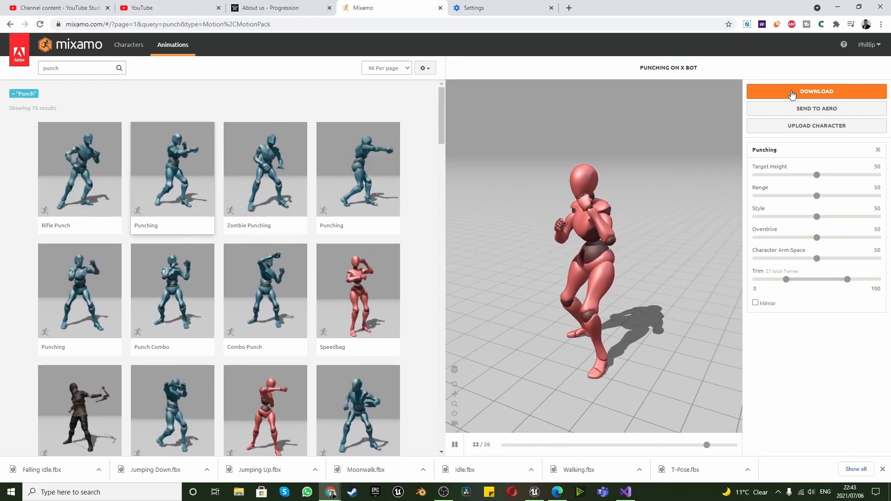
left_click(363, 160)
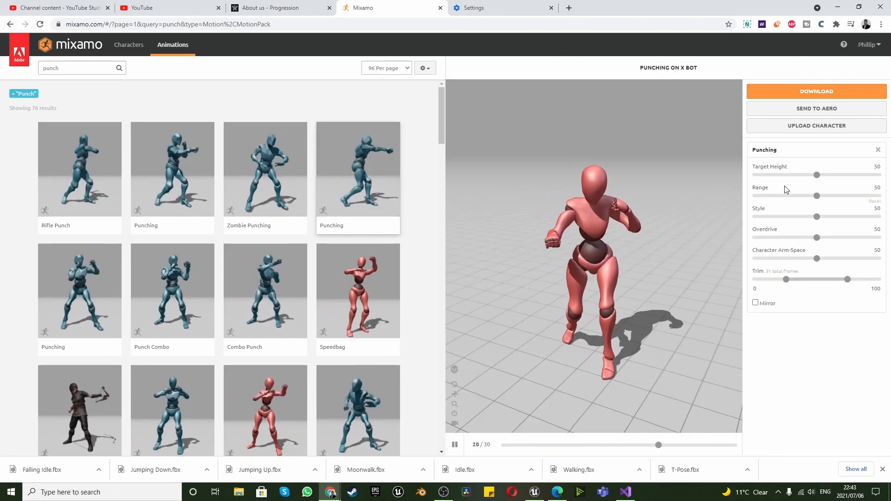
left_click(794, 90)
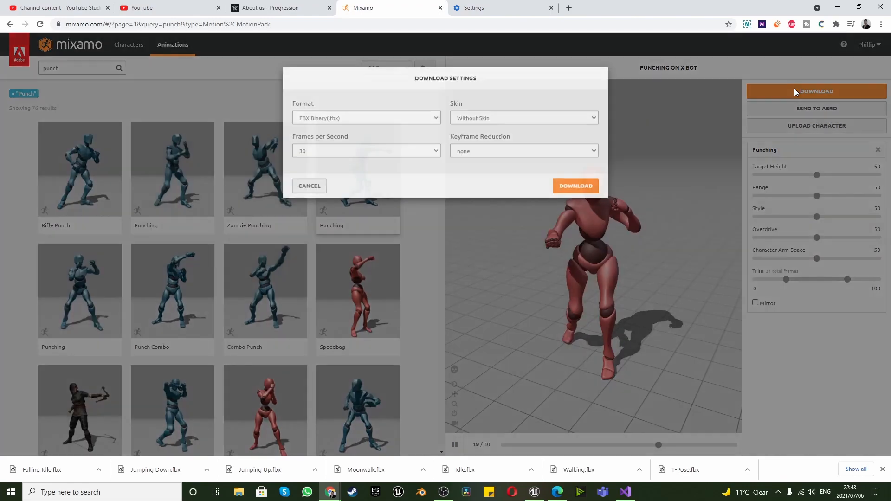
left_click(573, 200)
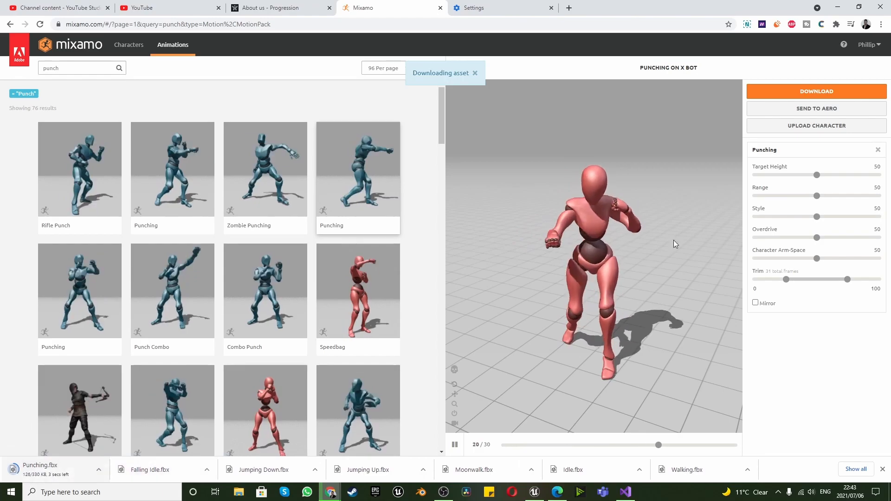
Mirror the Punching animation and download that version as FBX Binary without skin at 30 frames per second
left_click(756, 304)
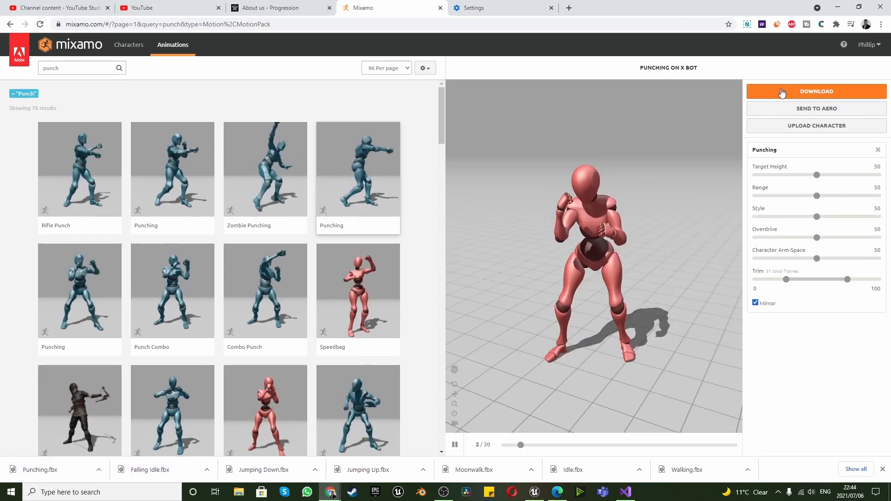
left_click(784, 92)
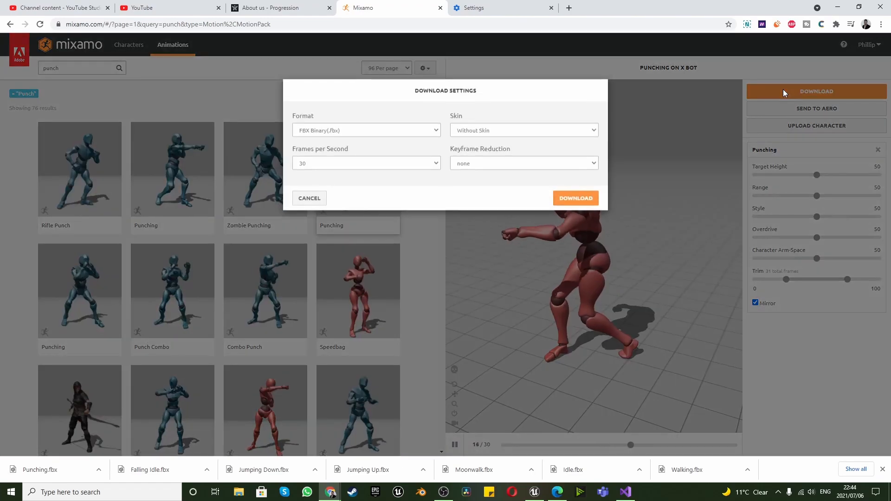
left_click(578, 200)
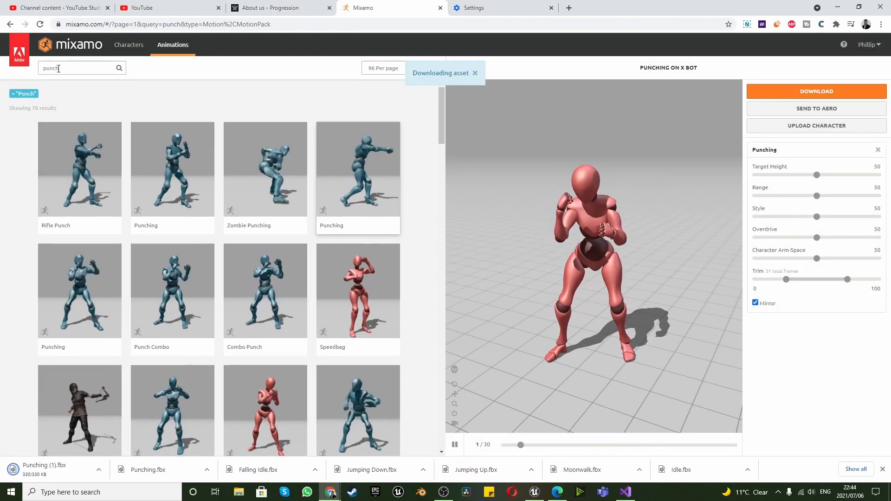
Replace the "punch" search with a search for "kick" animations
double_click(54, 68)
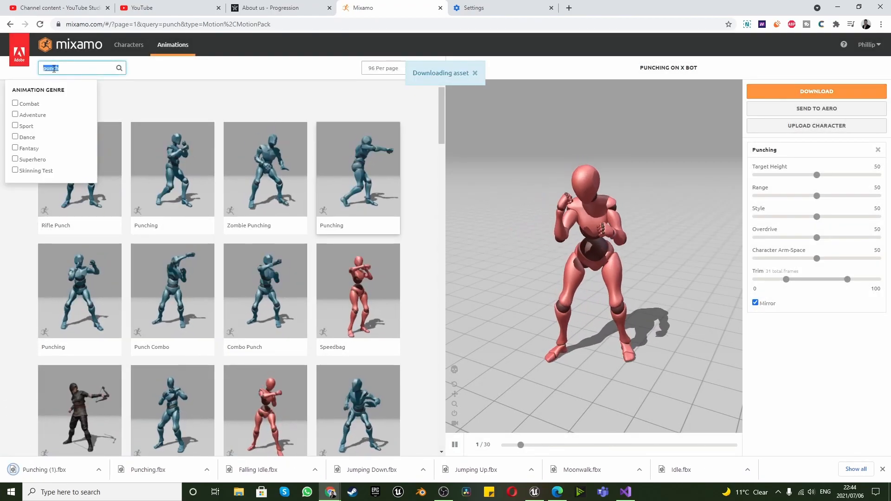
type("kid")
key("BackSpace")
type("ck")
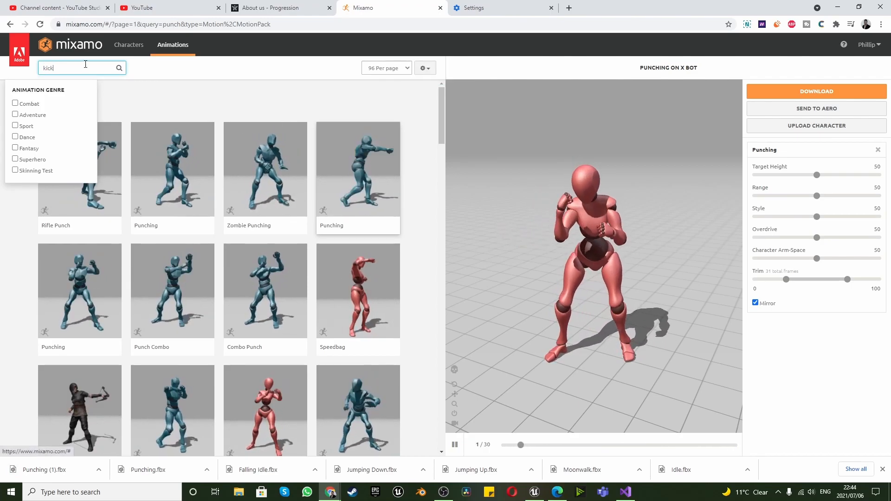
key("Return")
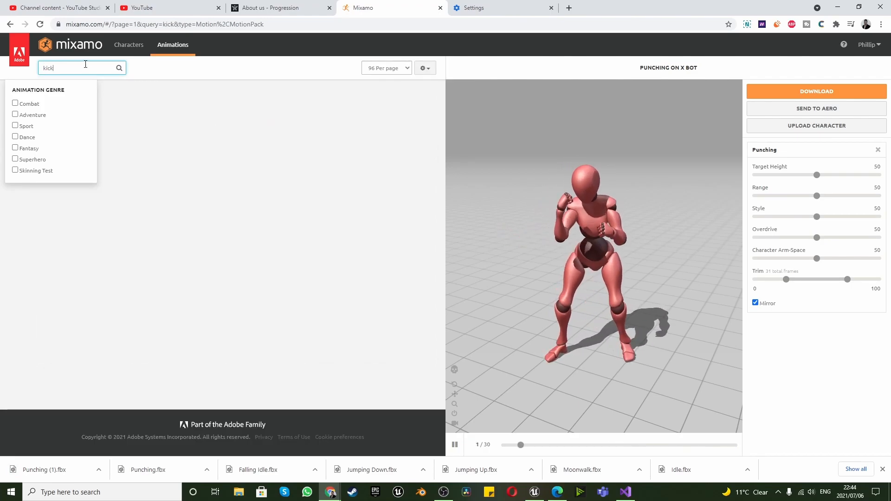
left_click(262, 69)
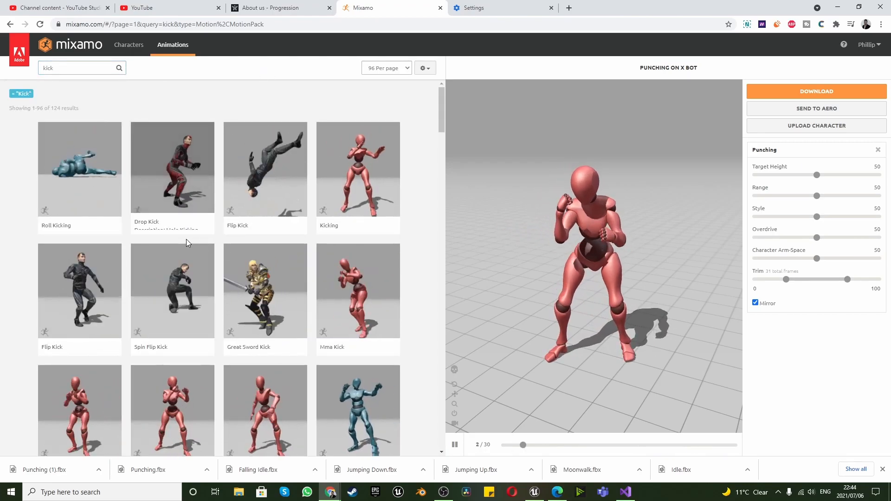
Load the Mma Kick that starts the third row of results and download it as FBX Binary without skin at 30 frames per second
scroll(186, 239, "down", 3)
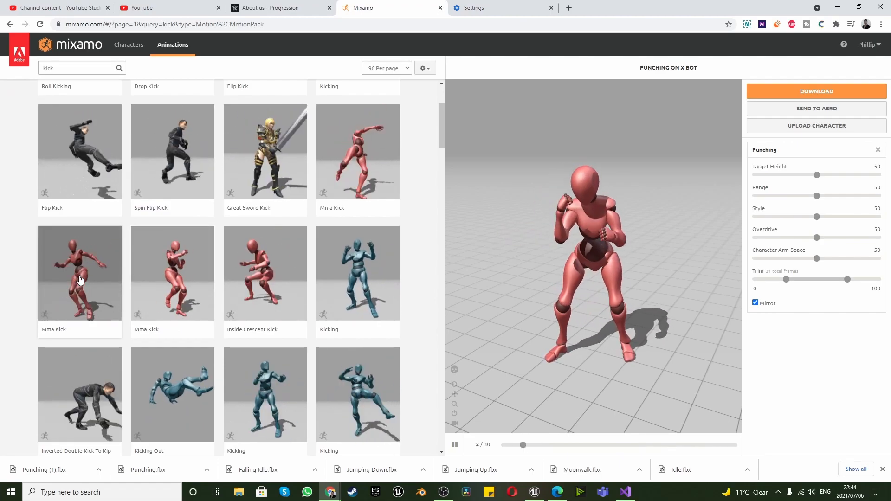
left_click(80, 279)
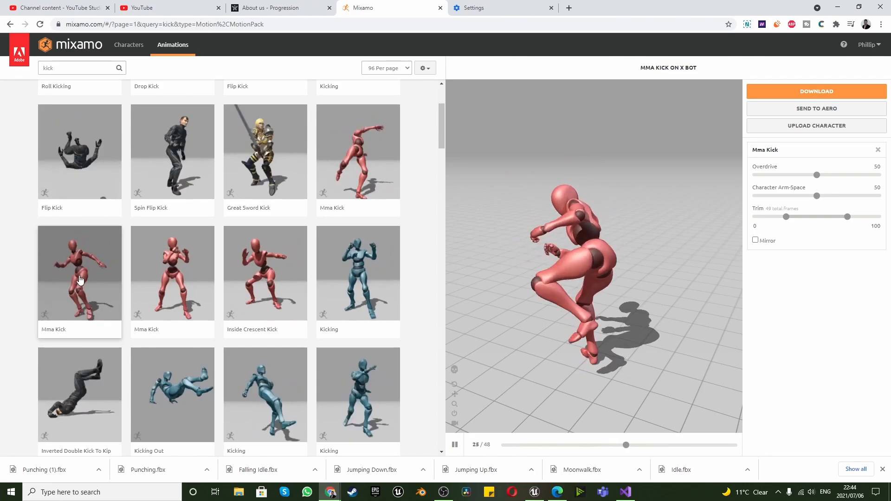
left_click(806, 91)
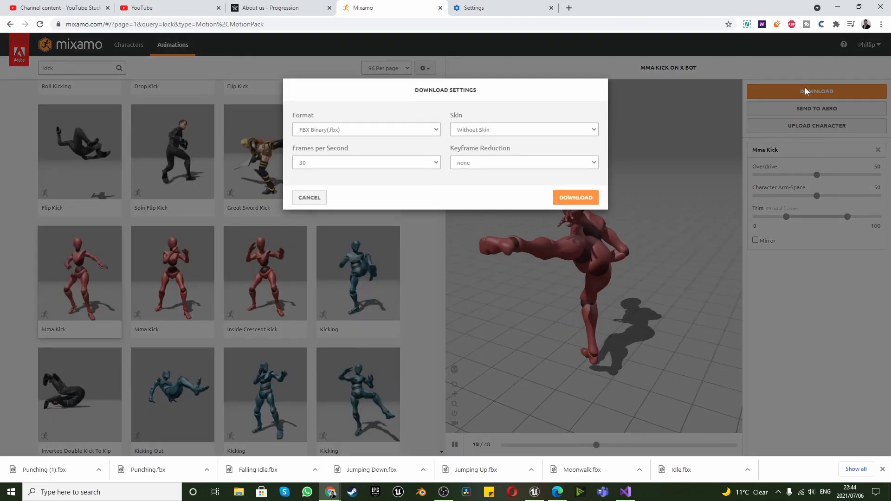
left_click(565, 201)
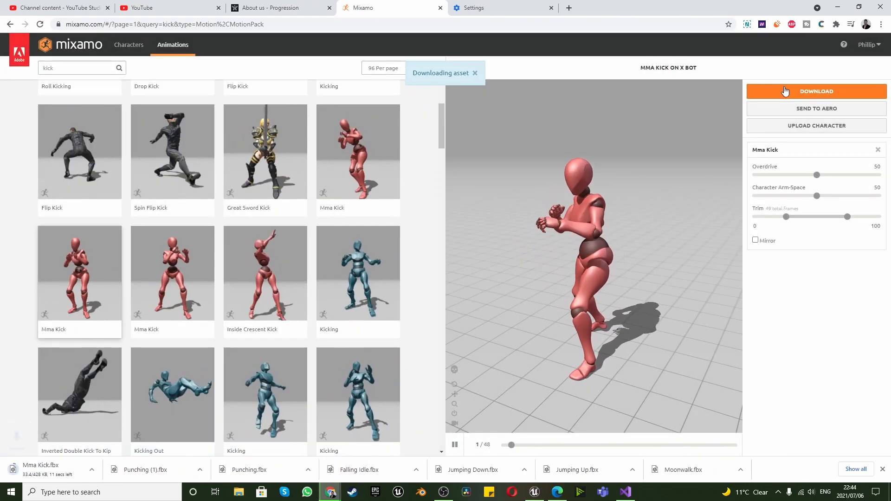
Mirror the Mma Kick animation and download that version as FBX Binary without skin at 30 frames per second
left_click(790, 92)
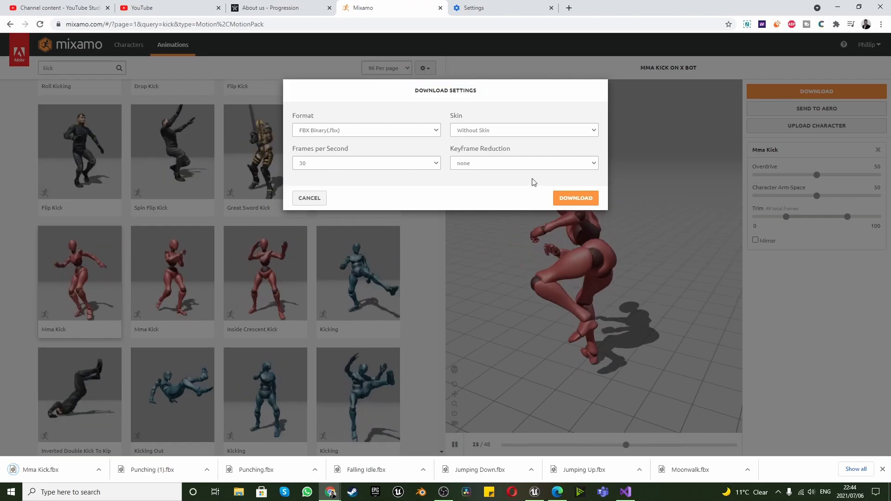
left_click(304, 199)
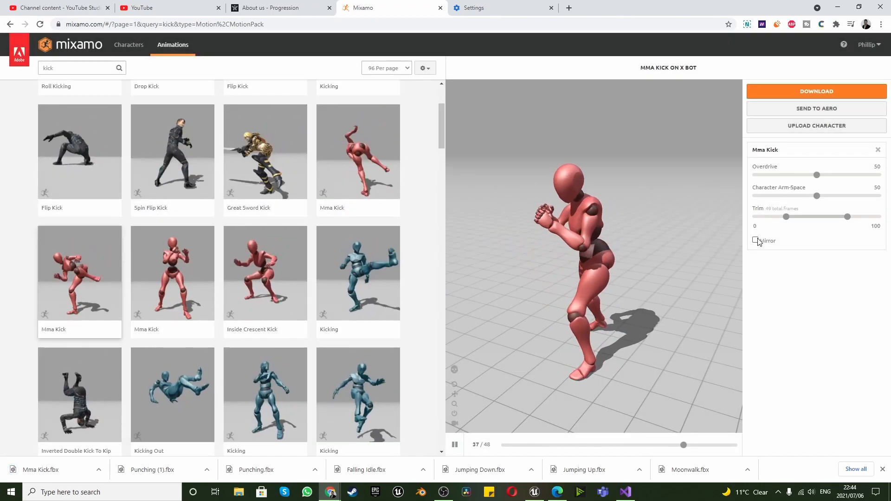
left_click(755, 240)
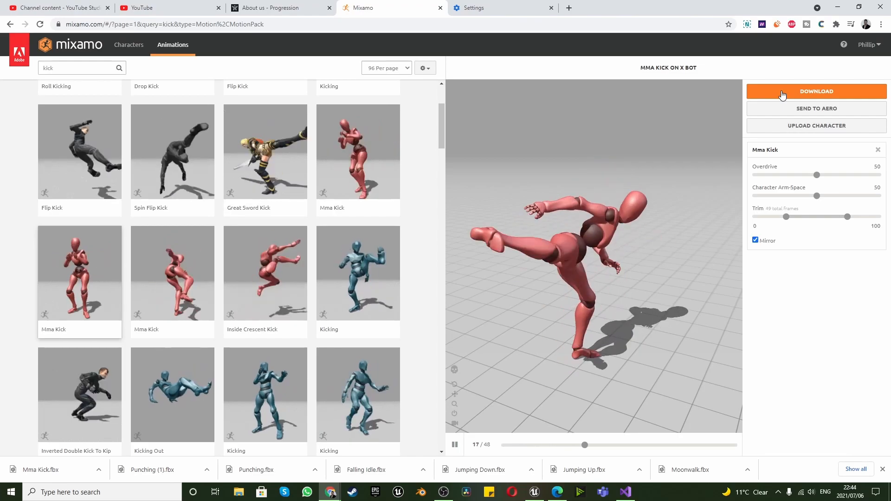
left_click(782, 92)
left_click(566, 200)
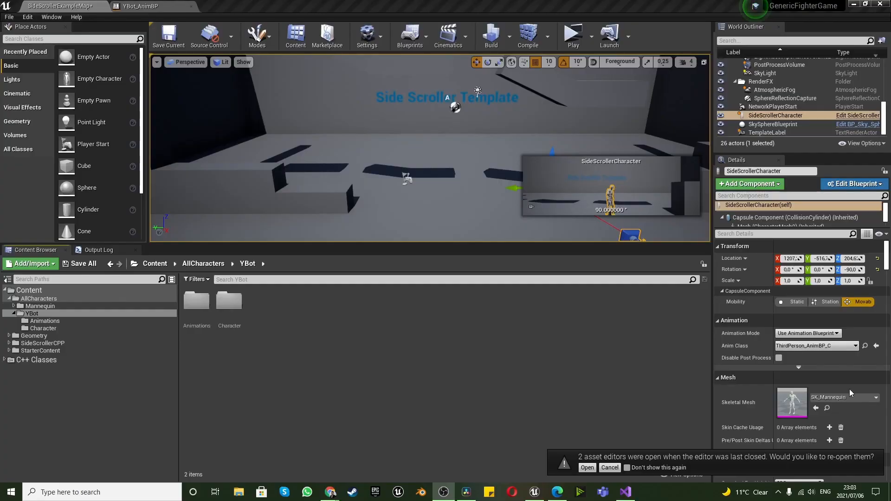
In Unreal Editor, start an import into YBot's Animations folder with all desktop animation files from Falling Idle through Walking
left_click(361, 364)
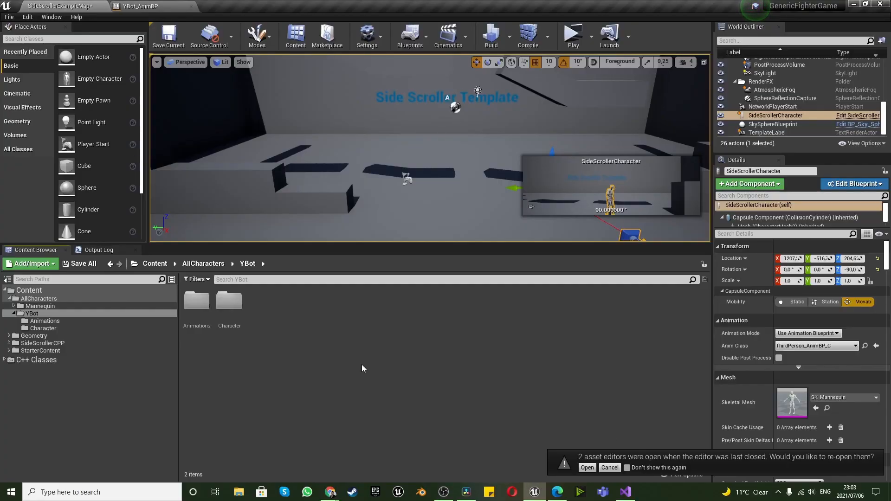
double_click(213, 322)
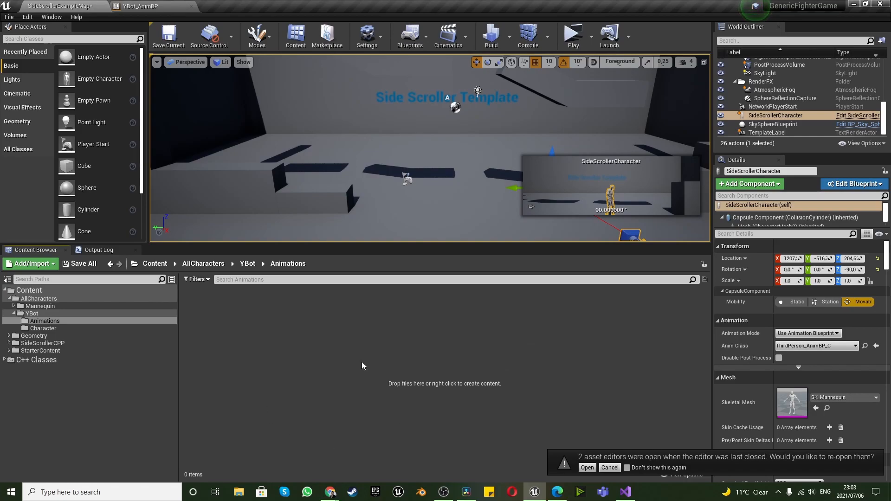
right_click(271, 326)
left_click(325, 74)
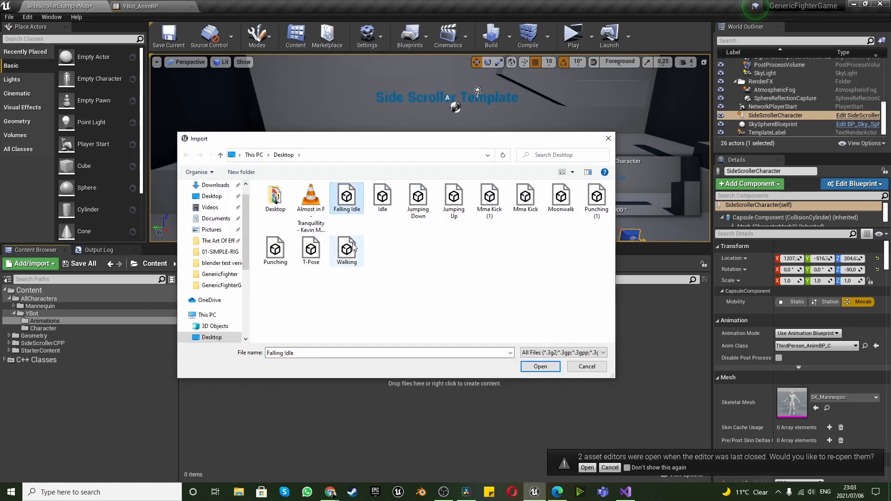
left_click(352, 247, "shift")
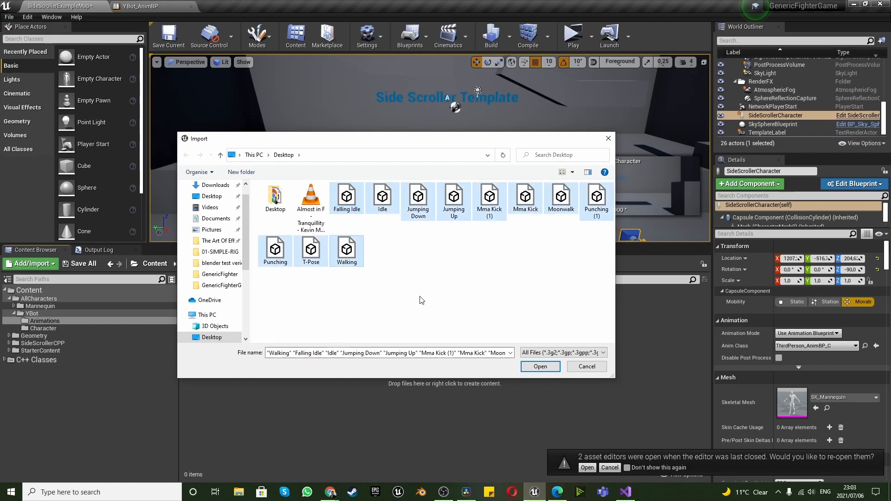
left_click(524, 369)
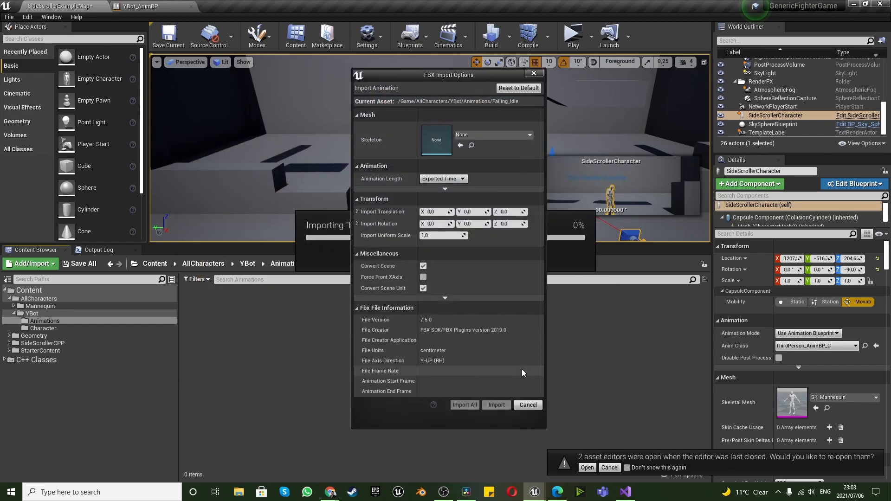
Assign YBot_Skeleton as the skeleton and import all the selected animation files with the remaining FBX options at their defaults
left_click(500, 135)
left_click(506, 222)
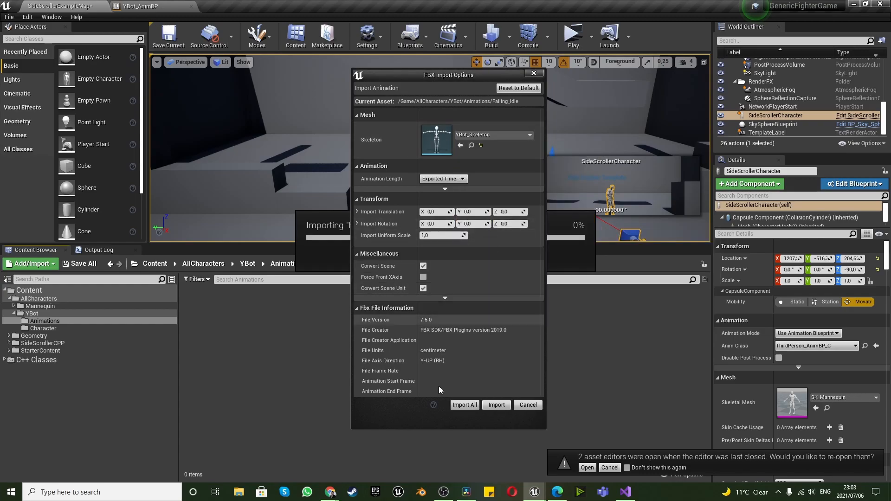
left_click(469, 406)
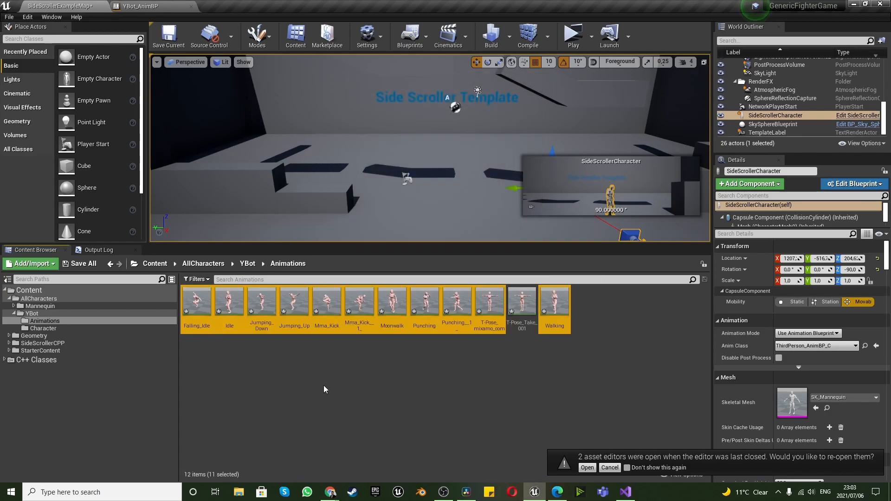
Delete the T-Pose_mixamo_com and T-Pose_Take_001 animation assets from YBot's Animations folder
left_click(291, 377)
left_click(490, 302)
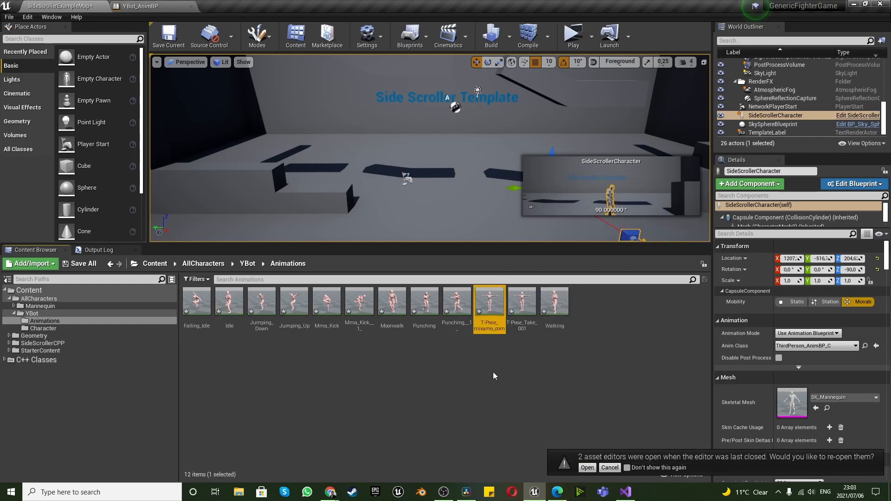
key("Delete")
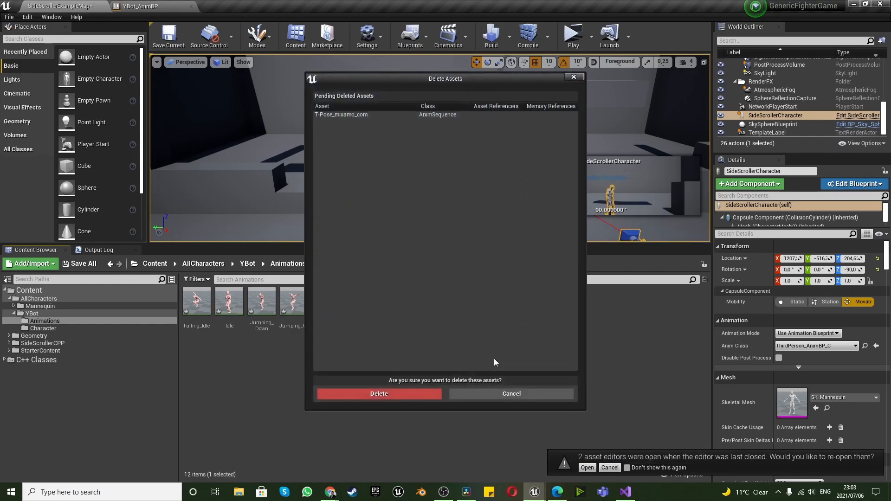
left_click(422, 395)
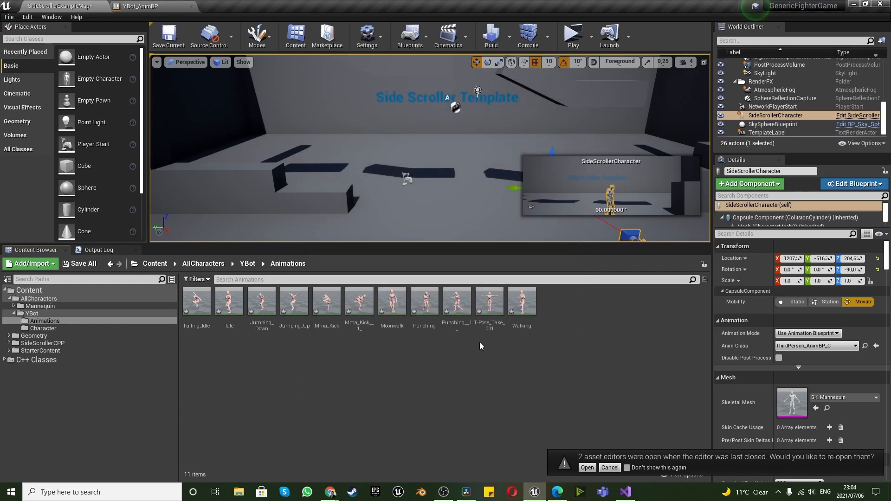
left_click(490, 302)
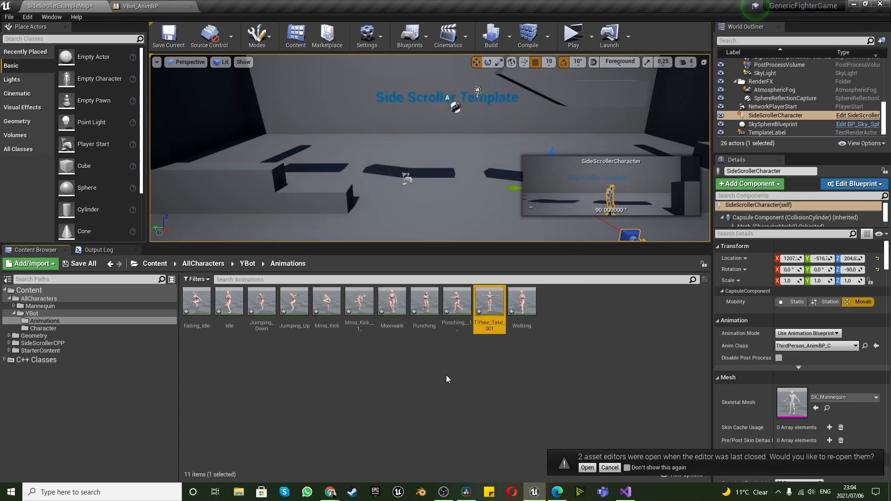
key("Delete")
left_click(405, 395)
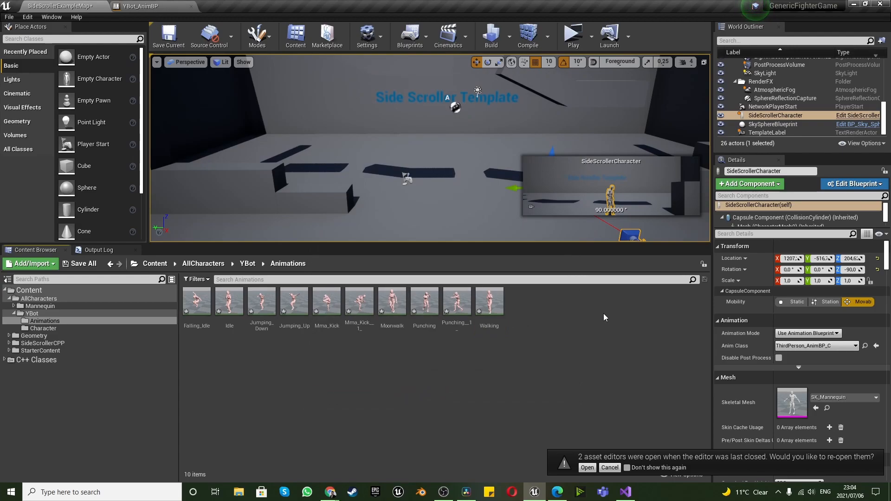
Create a folder named General inside YBot's Animations folder
right_click(572, 309)
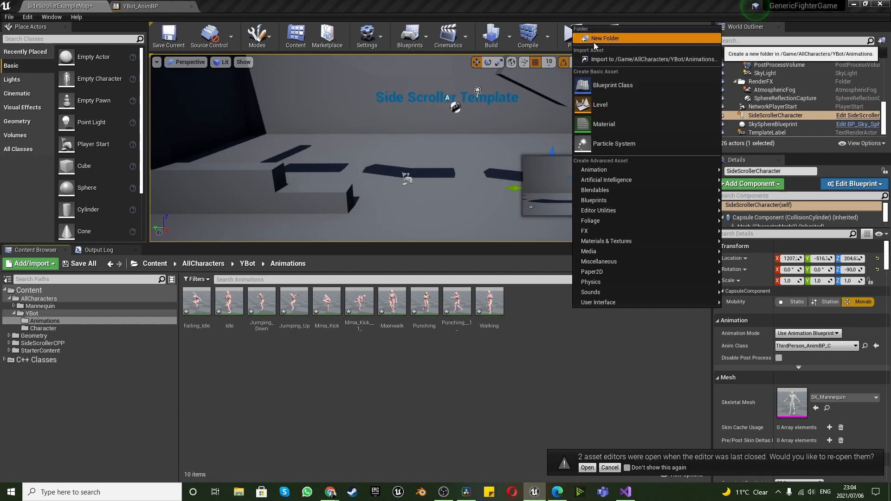
left_click(595, 39)
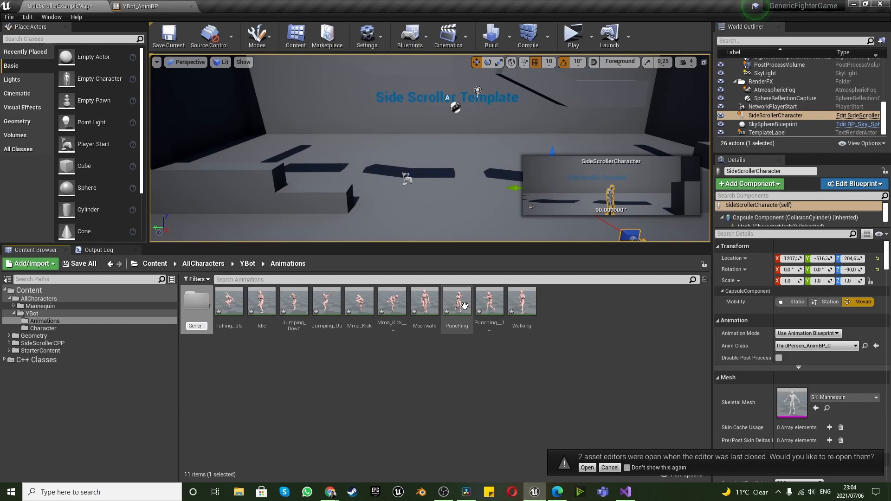
key("Return")
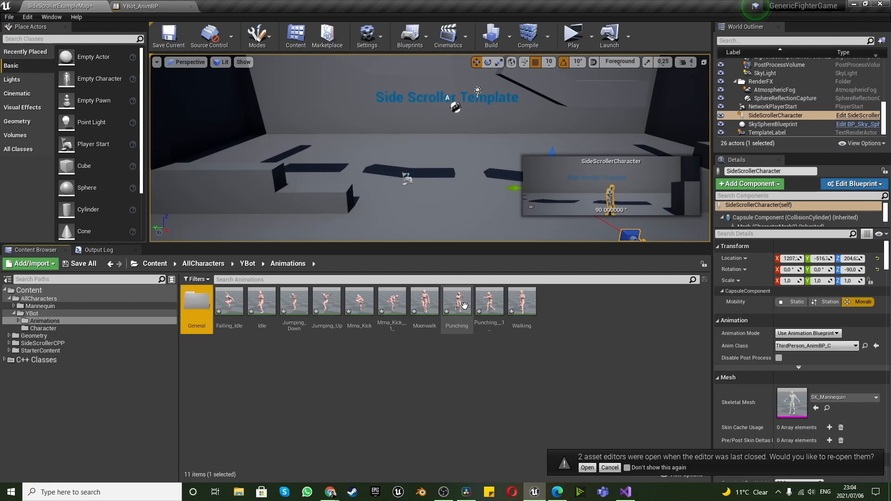
left_click(335, 369)
Move the Falling_Idle, Idle and Jumping_Down animations into the General folder
left_click_drag(218, 304, 195, 304)
left_click(209, 317)
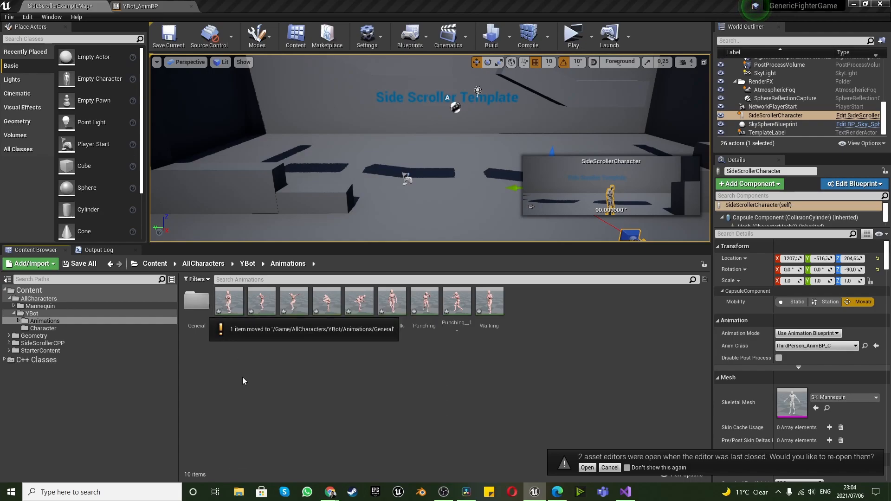
left_click_drag(229, 301, 198, 302)
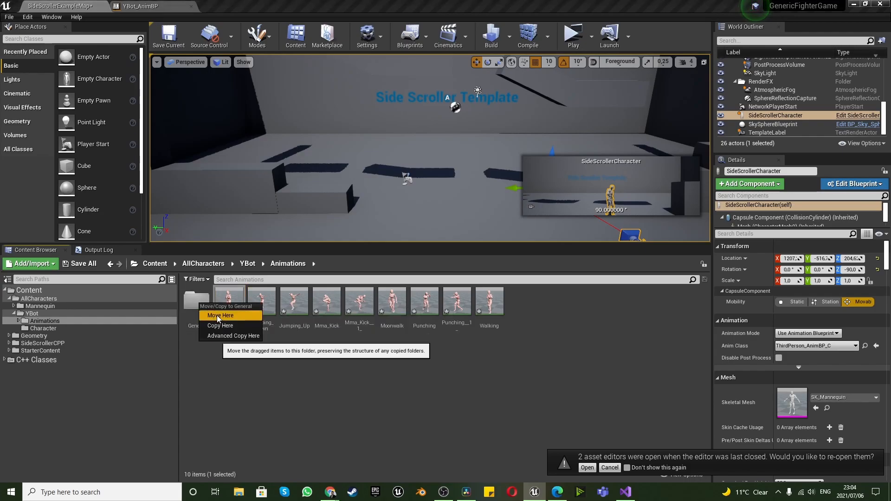
left_click(217, 316)
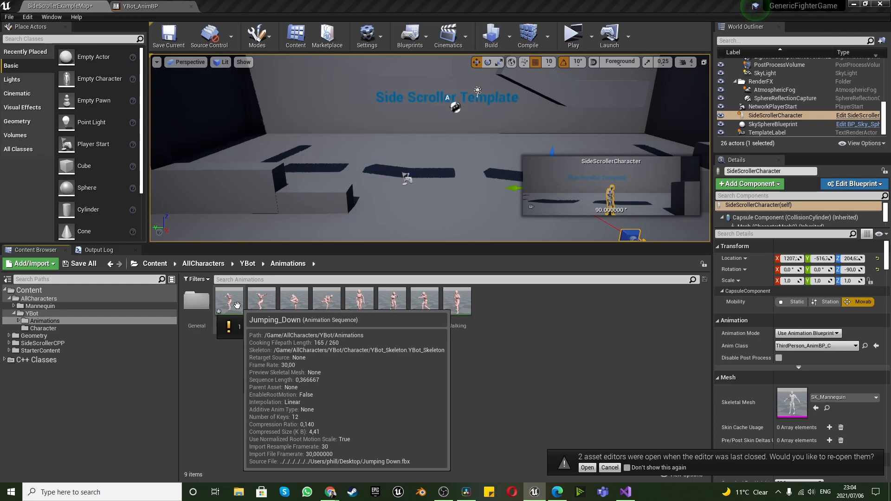
left_click(237, 306)
left_click_drag(229, 304, 199, 305)
left_click(229, 319)
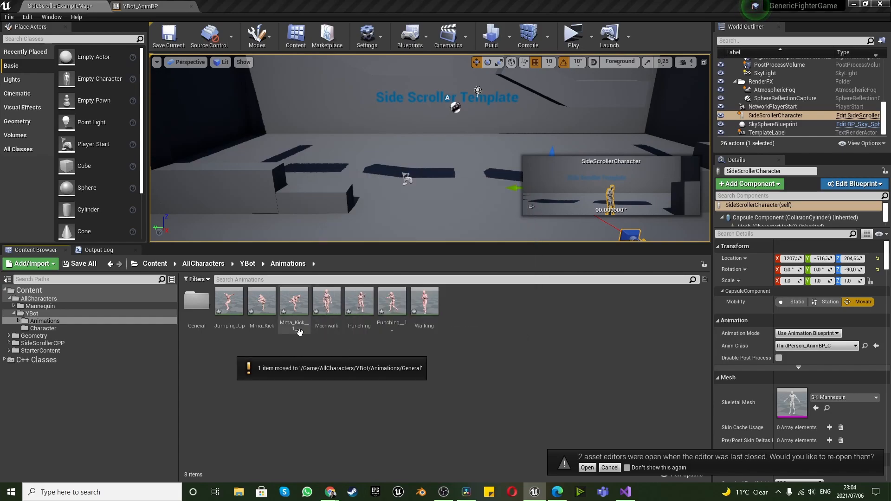
Move the Moonwalk, Walking and Jumping_Up animations into the General folder and open that folder to check its contents
left_click_drag(325, 320, 190, 308)
left_click(207, 317)
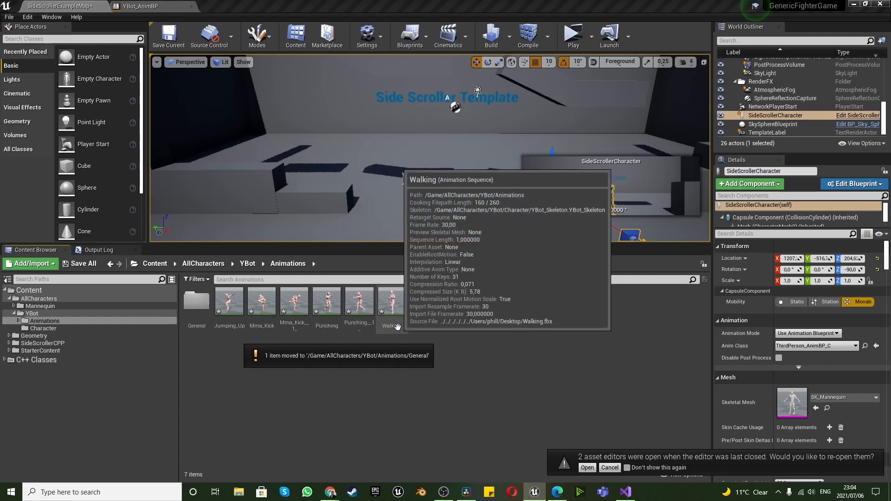
left_click_drag(397, 325, 198, 302)
left_click(221, 314)
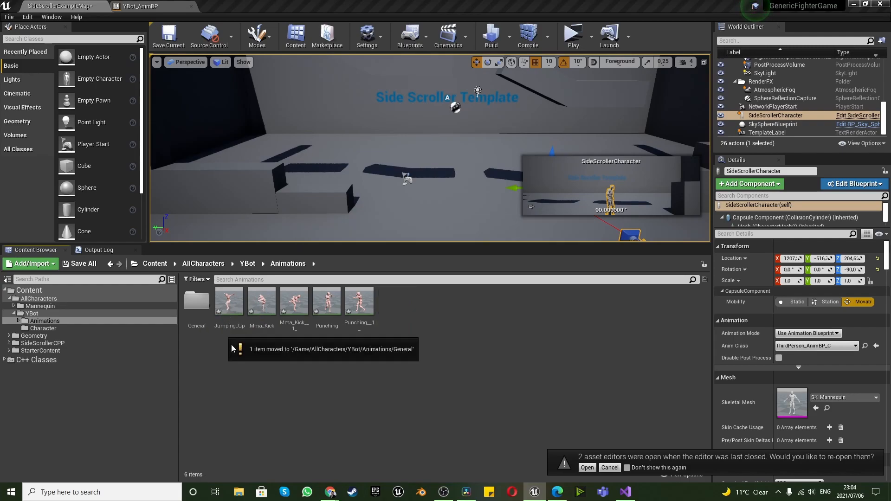
left_click(231, 301)
left_click_drag(231, 303, 197, 301)
left_click(220, 314)
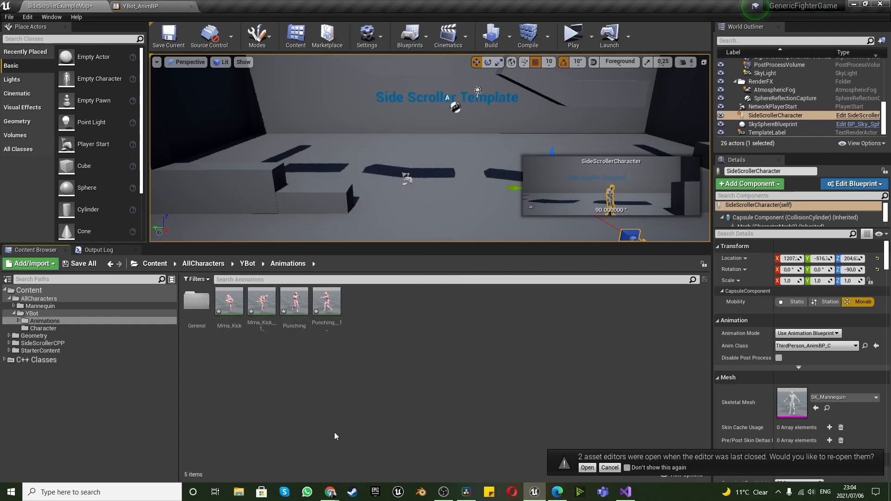
double_click(197, 301)
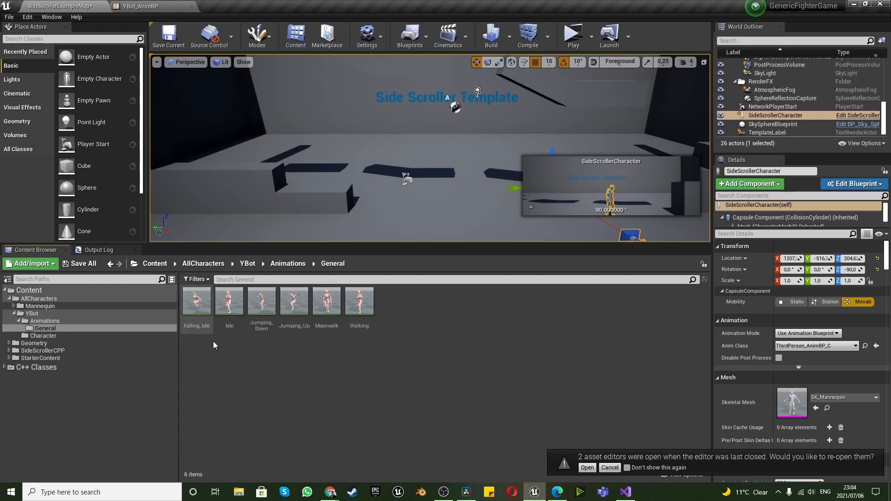
Return to YBot's Animations folder and create a folder named Combat there
left_click(281, 264)
right_click(364, 352)
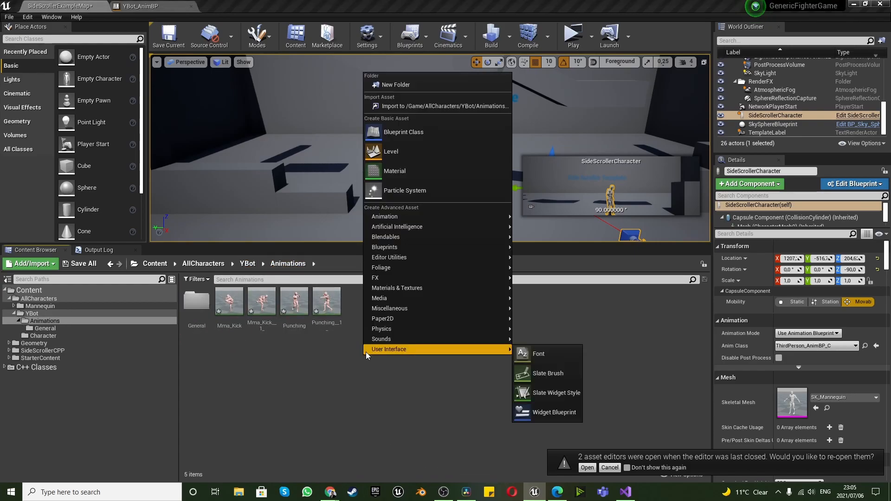
left_click(415, 85)
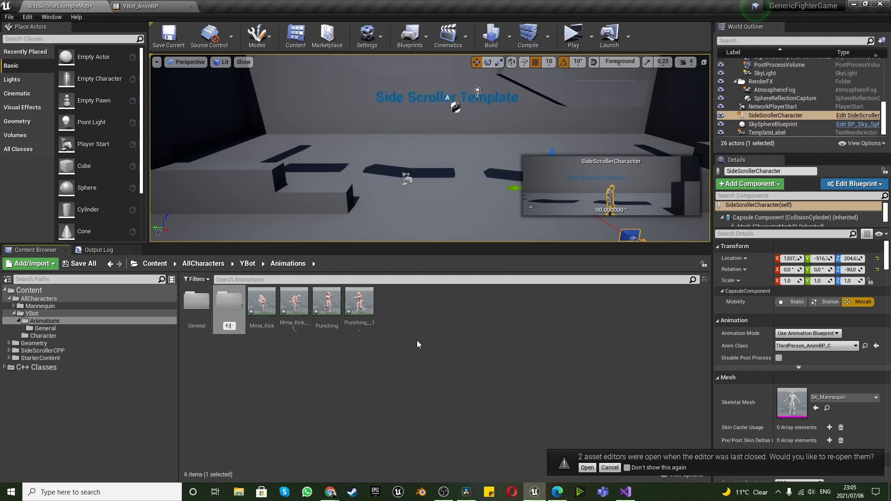
type("Ki")
key("BackSpace")
key("BackSpace")
type("C")
key("Return")
Open the Combat folder and create a subfolder named Hands in it
double_click(229, 321)
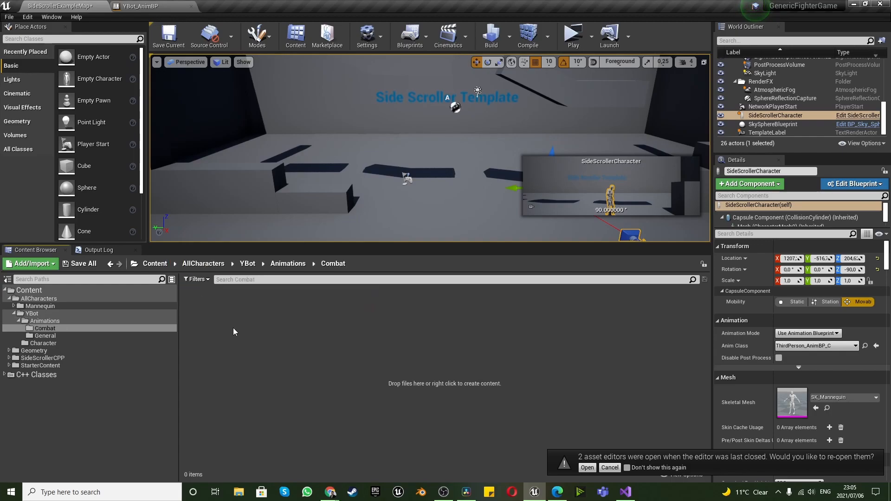
right_click(234, 328)
left_click(256, 63)
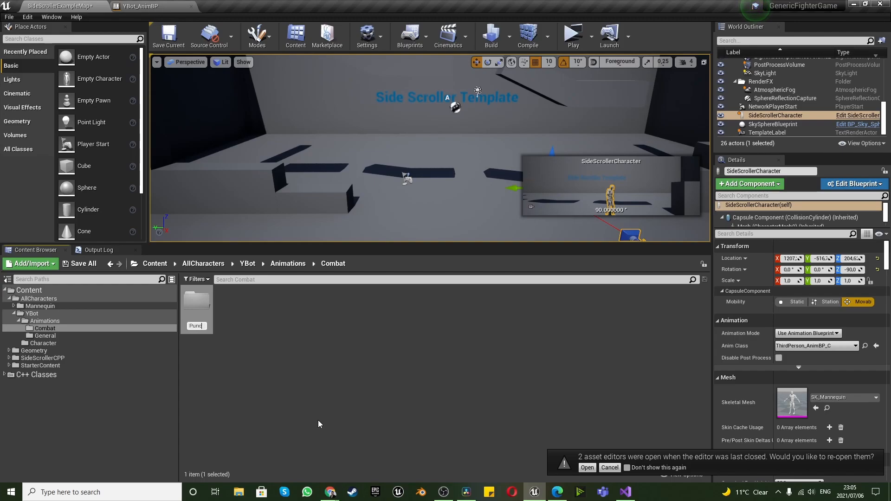
type("Punc")
key("BackSpace")
key("BackSpace")
key("BackSpace")
key("BackSpace")
type("Hands")
key("Return")
Create a second subfolder named Feet inside the Combat folder
right_click(242, 314)
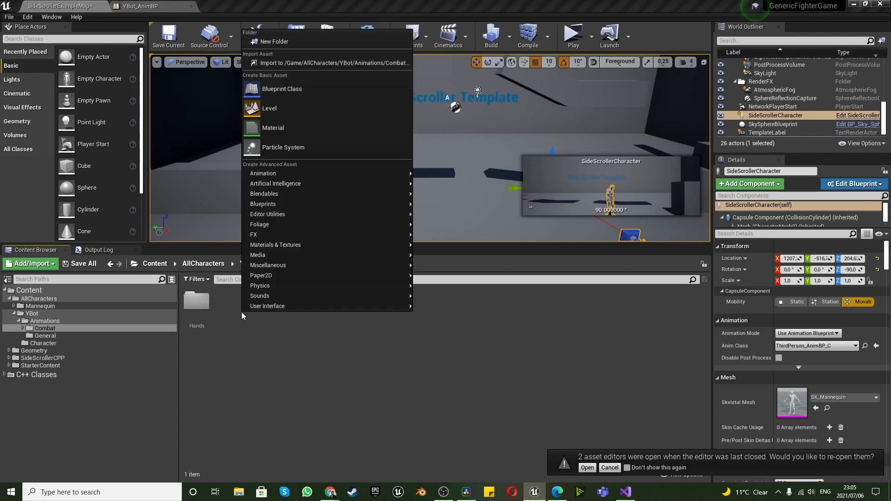
left_click(274, 42)
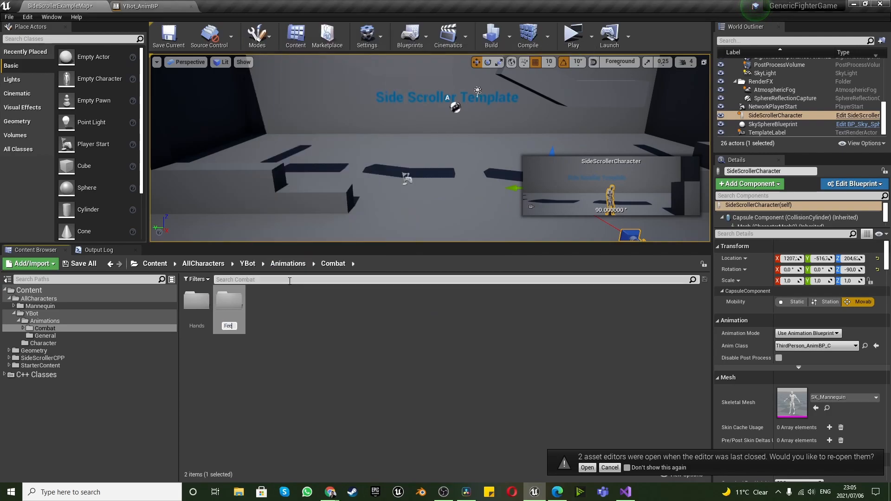
type("Feet")
key("Return")
left_click(310, 379)
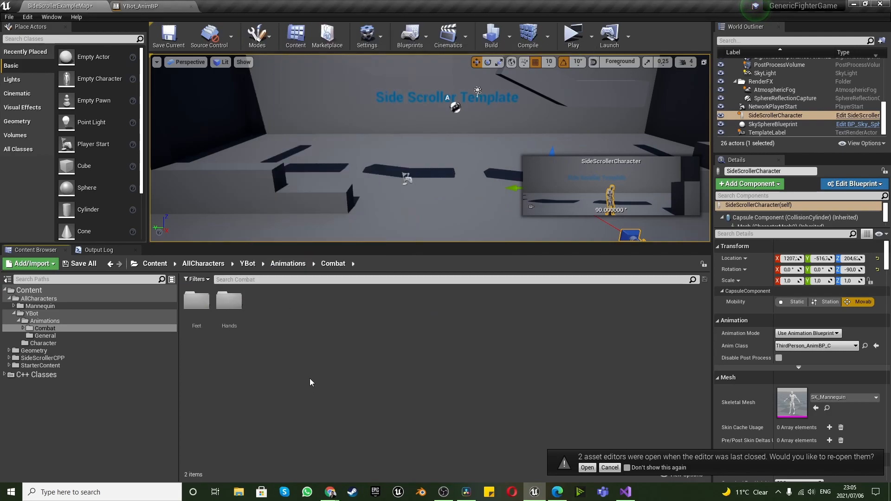
Move the Mma_Kick and Mma_Kick__1_ animations from the Animations folder into Combat/Feet
left_click(288, 264)
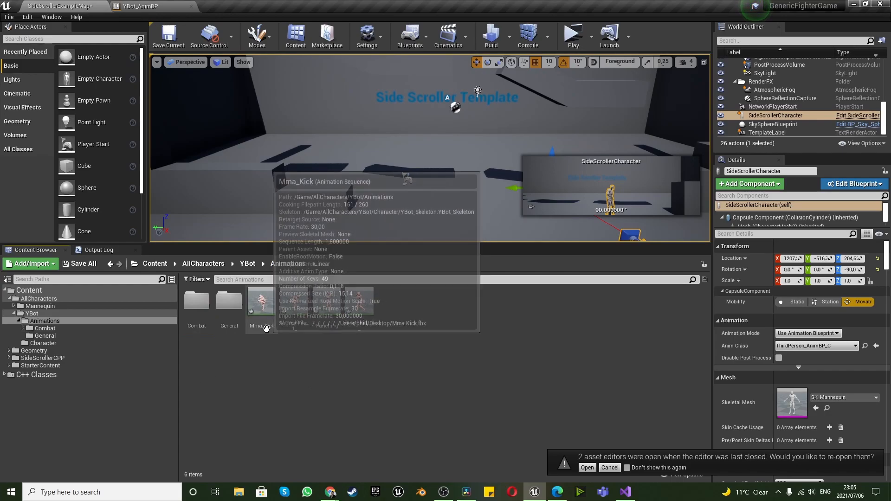
left_click(22, 328)
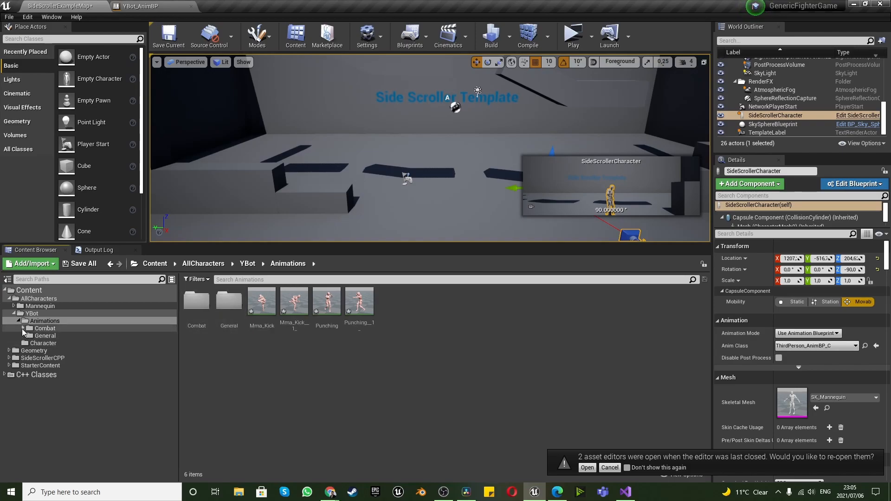
left_click(262, 301)
left_click(295, 301, "ctrl")
left_click_drag(296, 301, 55, 338)
left_click(91, 349)
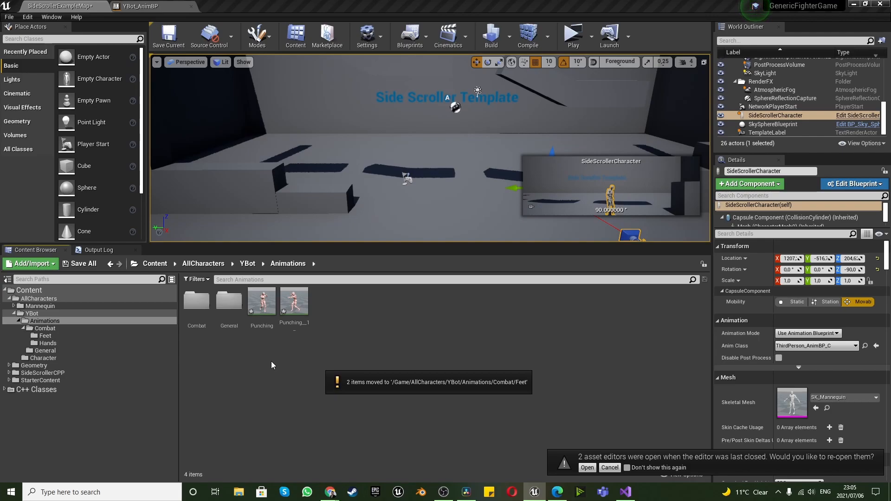
Move the Punching and Punching__1_ animations from the Animations folder into Combat/Hands
left_click(261, 301)
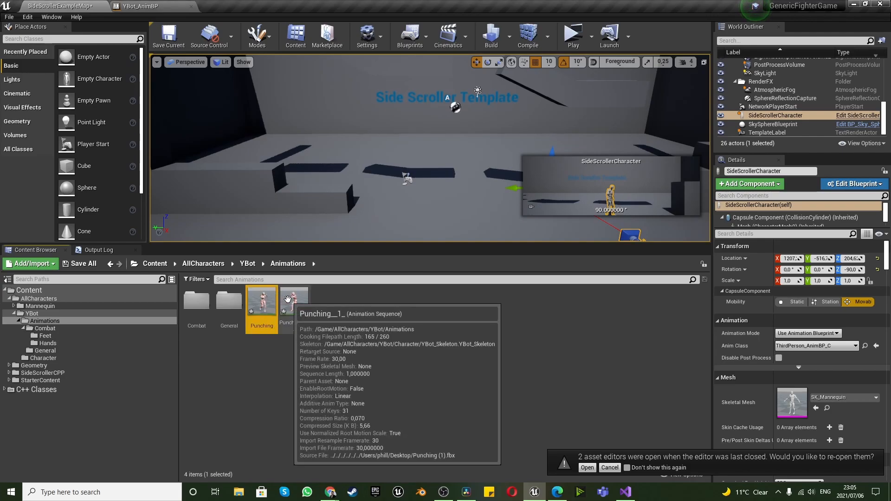
left_click(287, 299, "ctrl")
left_click_drag(288, 299, 45, 344)
left_click(72, 359)
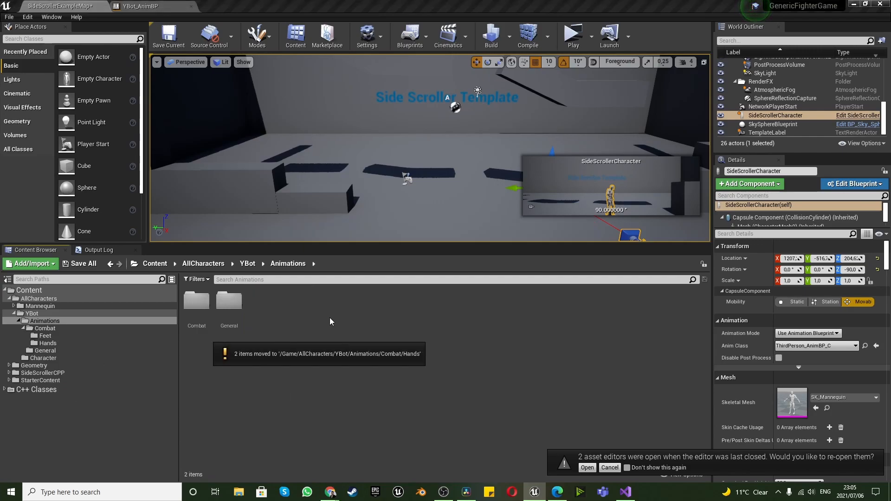
Open the YBot_AnimBP animation blueprint from YBot's Character folder
left_click(249, 264)
double_click(232, 306)
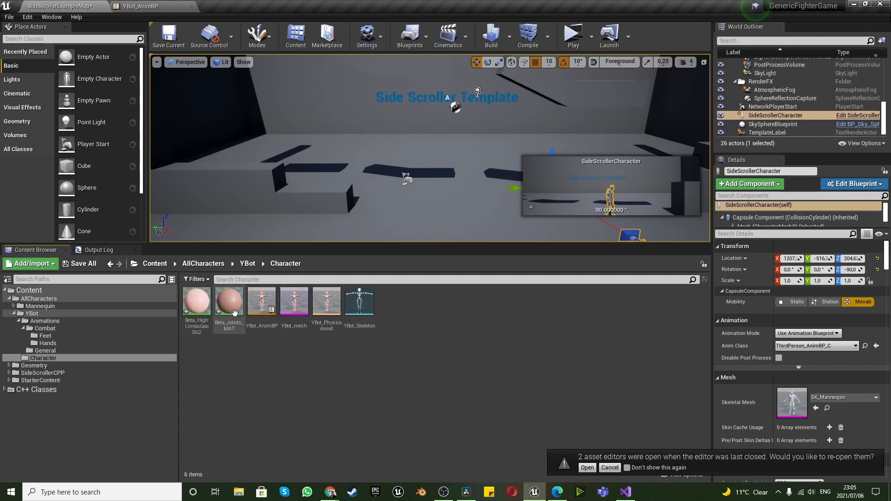
double_click(262, 302)
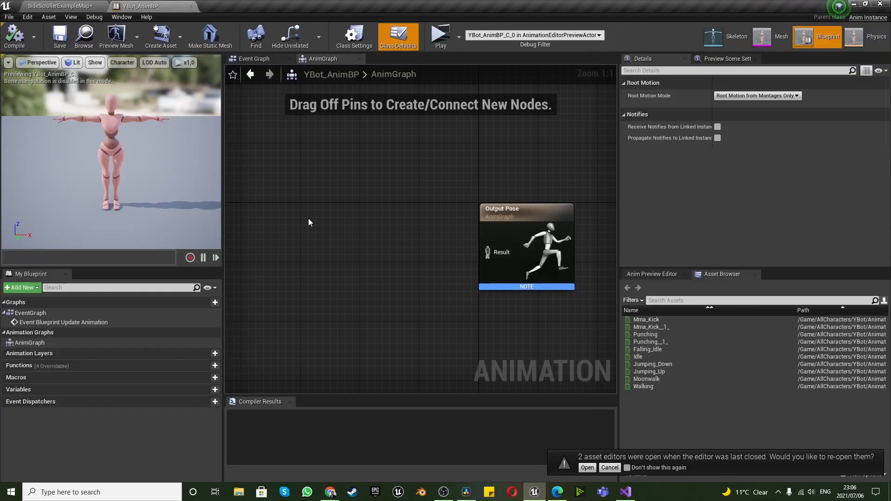
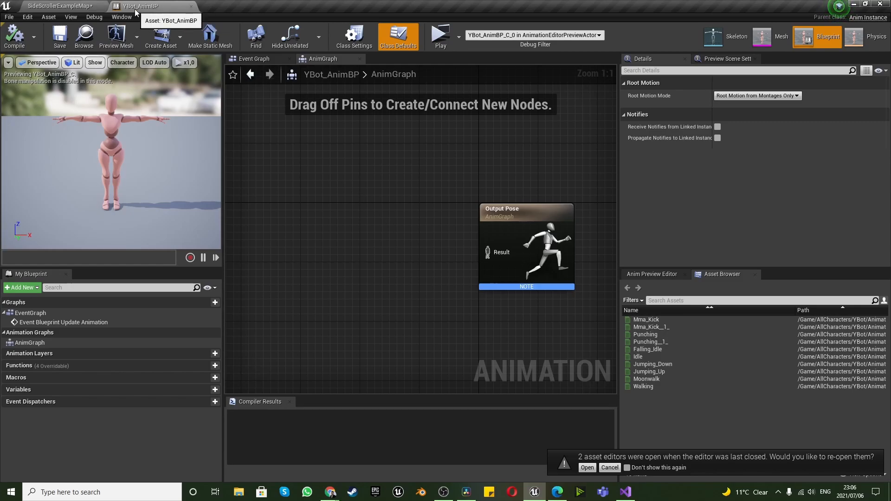
Create a Blueprint class with Pawn as its parent in the YBot folder and name it YBot_BP
left_click(72, 6)
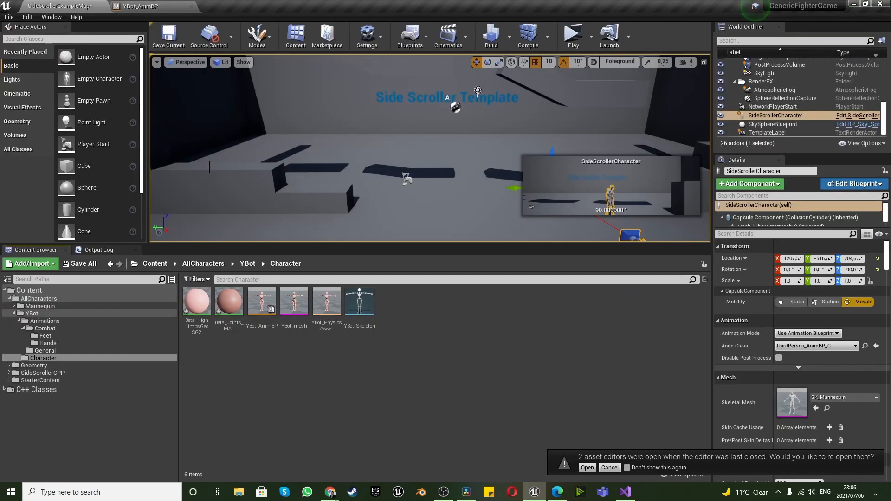
left_click(249, 265)
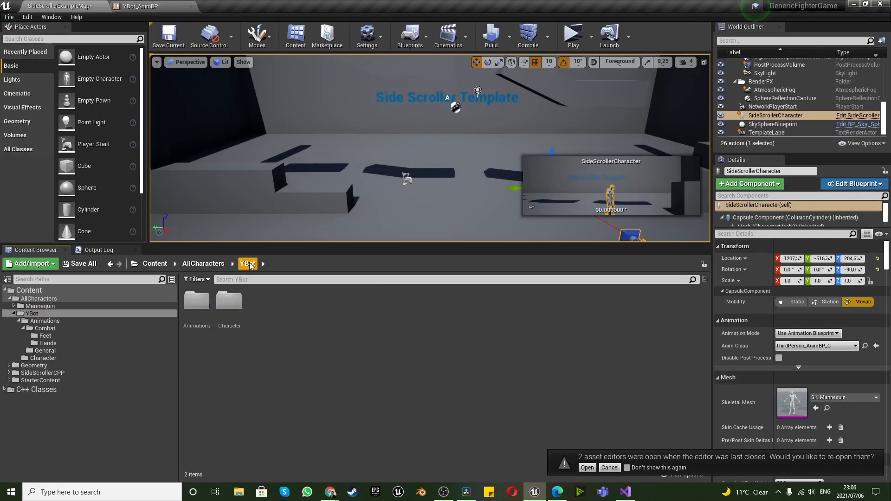
right_click(265, 302)
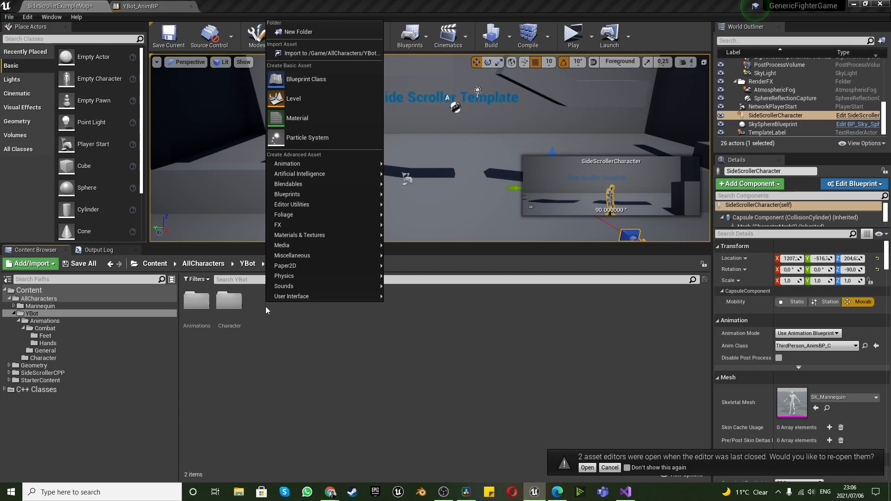
left_click(304, 82)
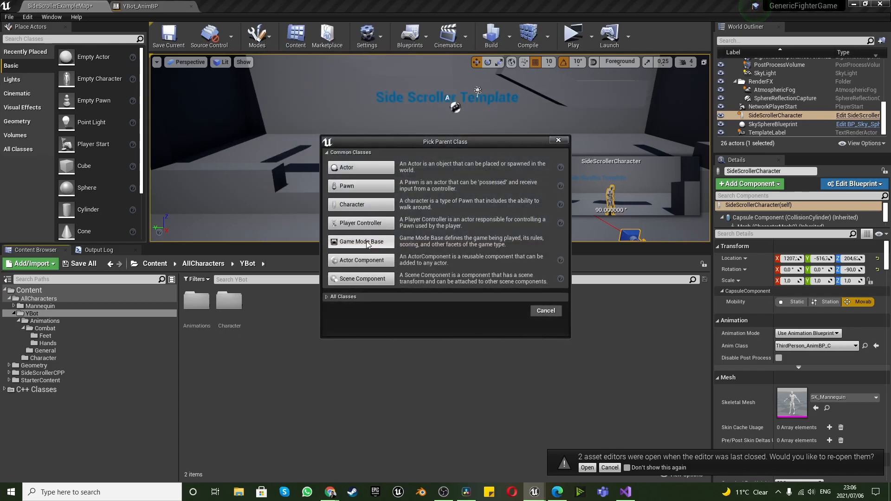
left_click(360, 185)
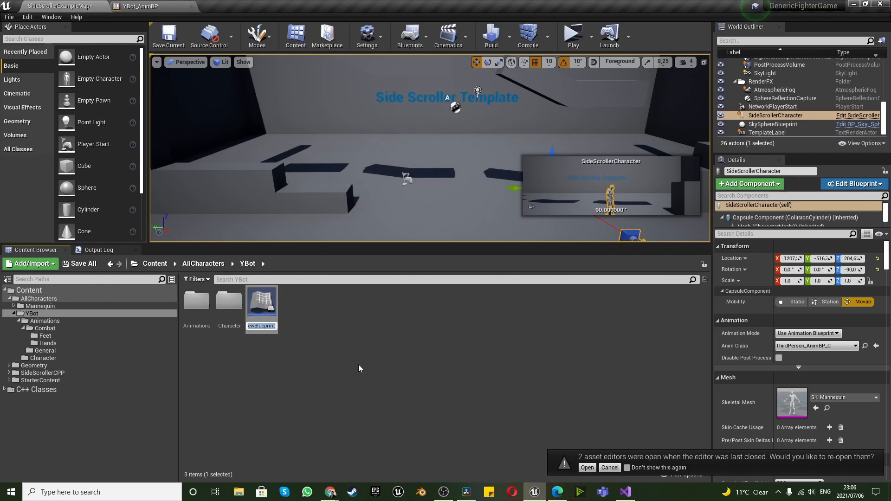
type("YBot_BP")
key("Return")
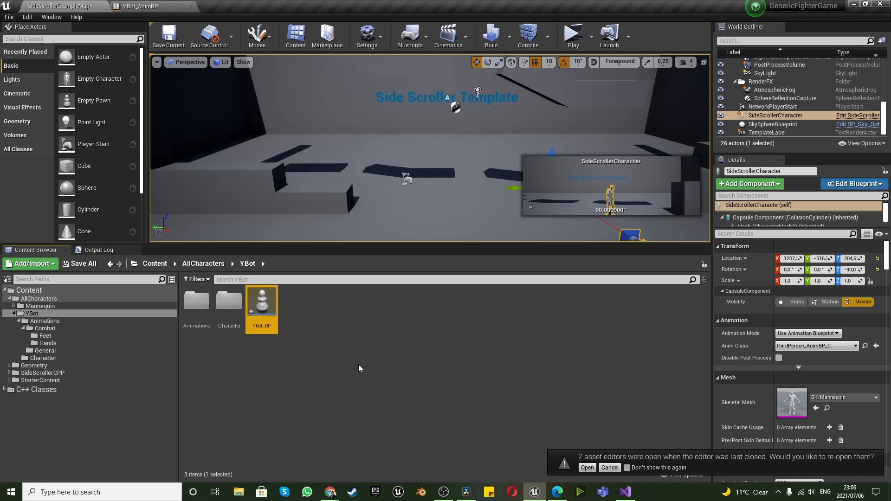
Open the YBot_BP blueprint and add a Capsule Collision component under its default scene root
double_click(258, 295)
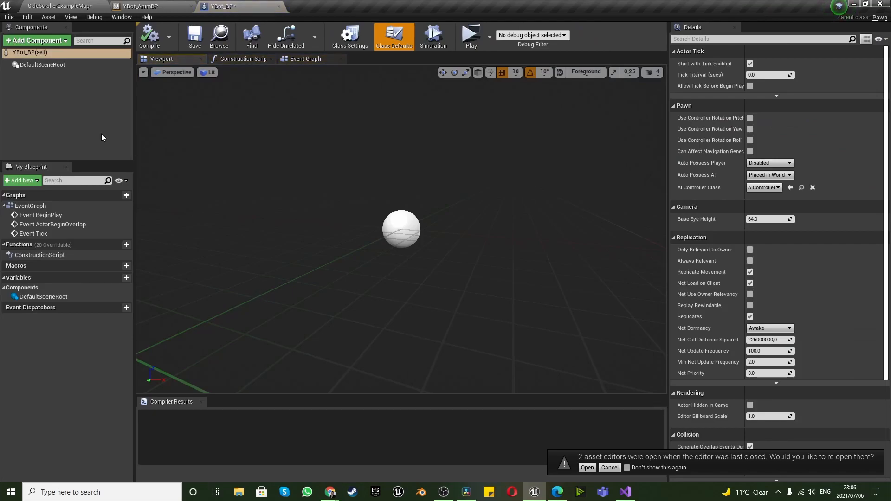
left_click(39, 41)
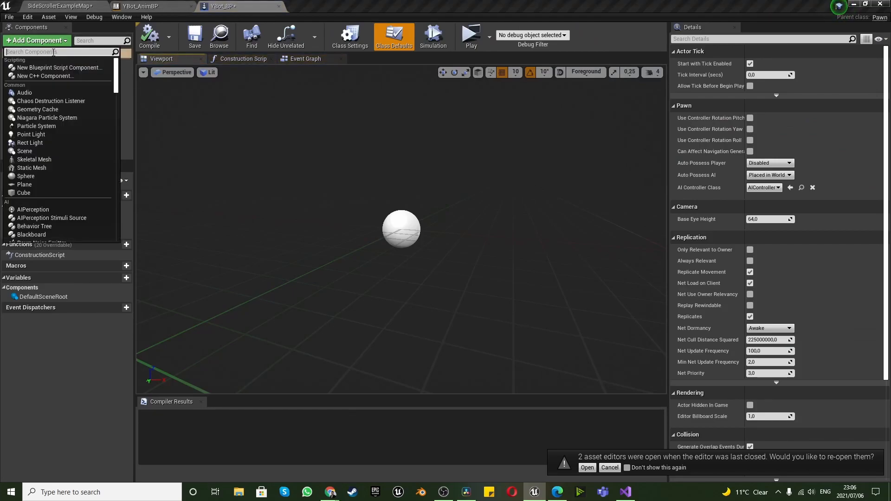
type("capsu")
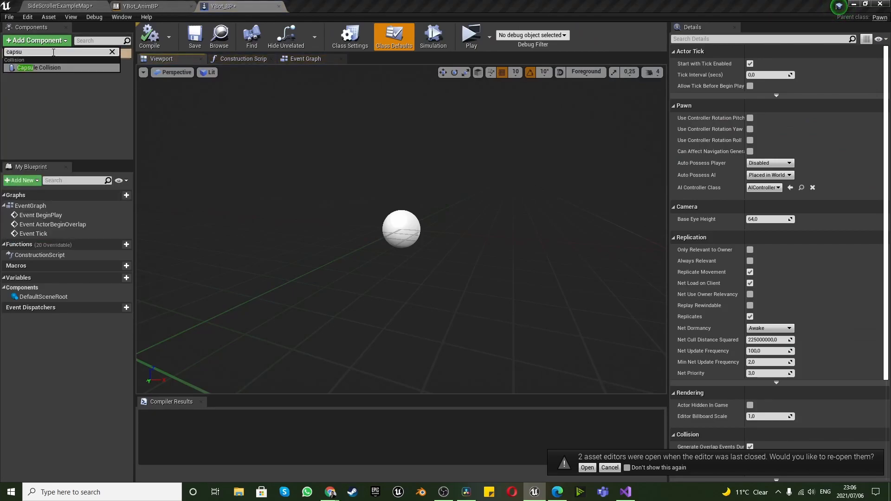
left_click(61, 66)
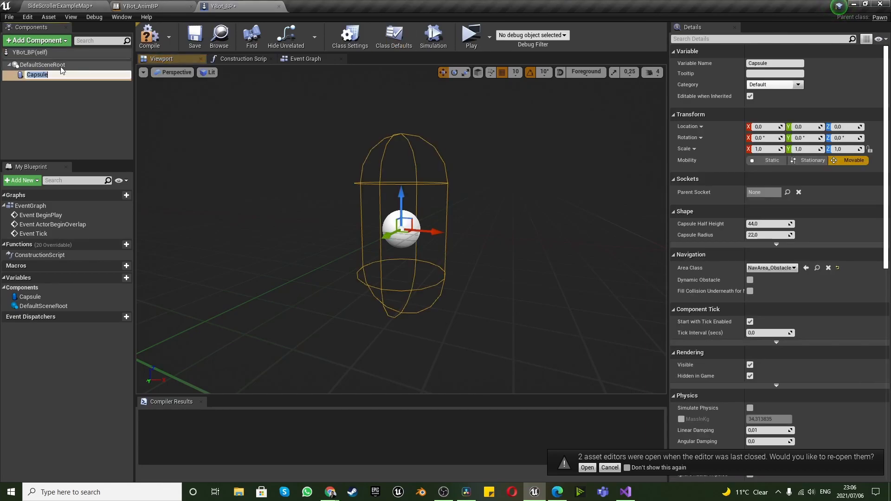
Add YBot_mesh from YBot's Character folder to YBot_BP as a child of the Capsule component
left_click(65, 6)
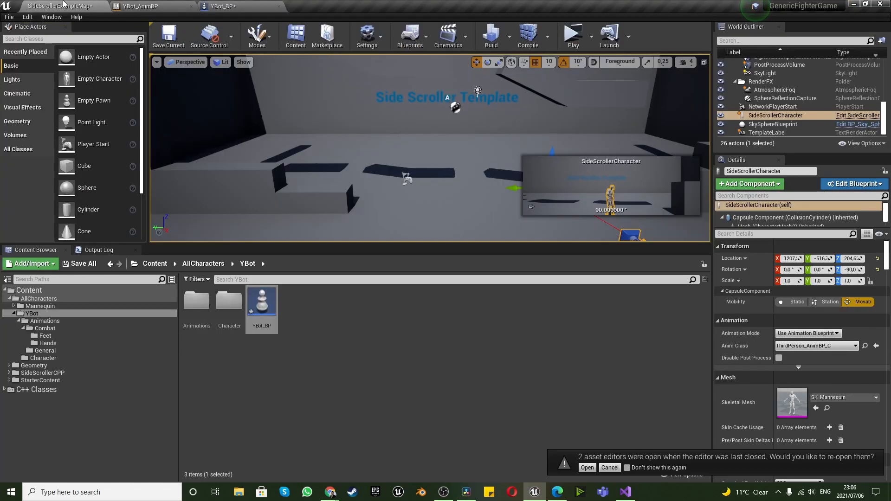
double_click(224, 302)
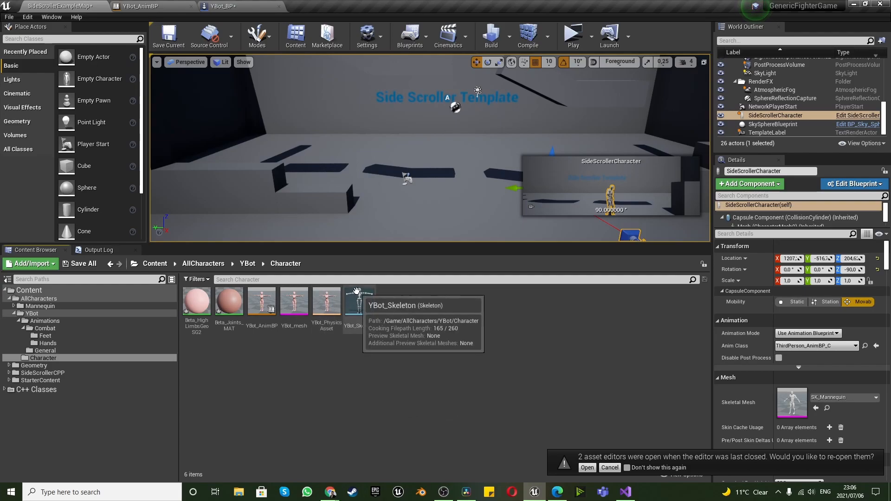
left_click(291, 298)
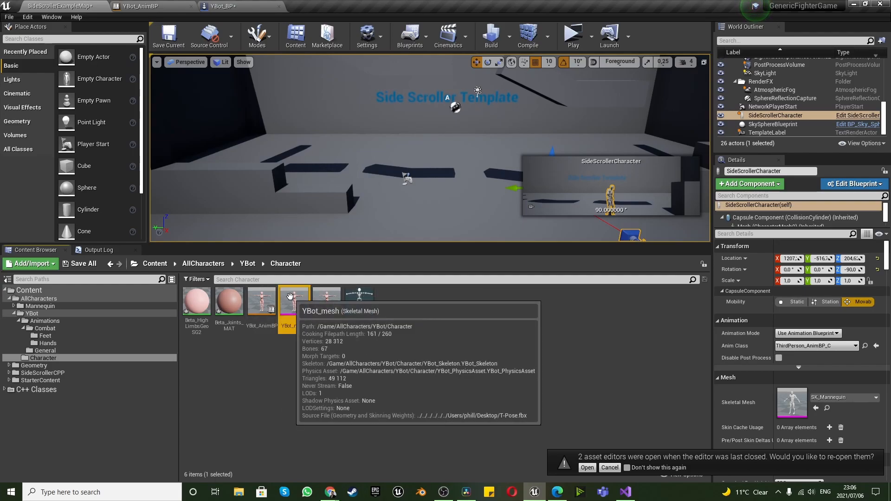
left_click_drag(294, 303, 40, 105)
Scale YBot_mesh down uniformly to about 0.41 so it approaches the capsule's size
scroll(398, 289, "down", 9)
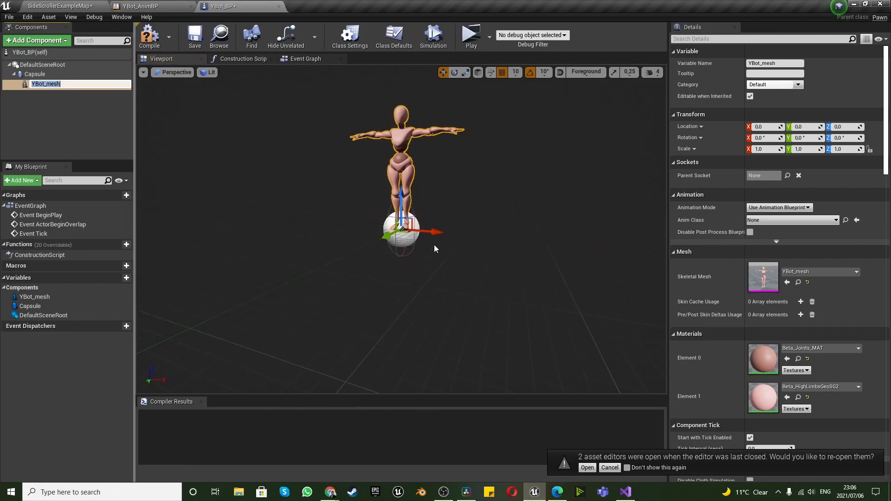
scroll(408, 152, "up", 3)
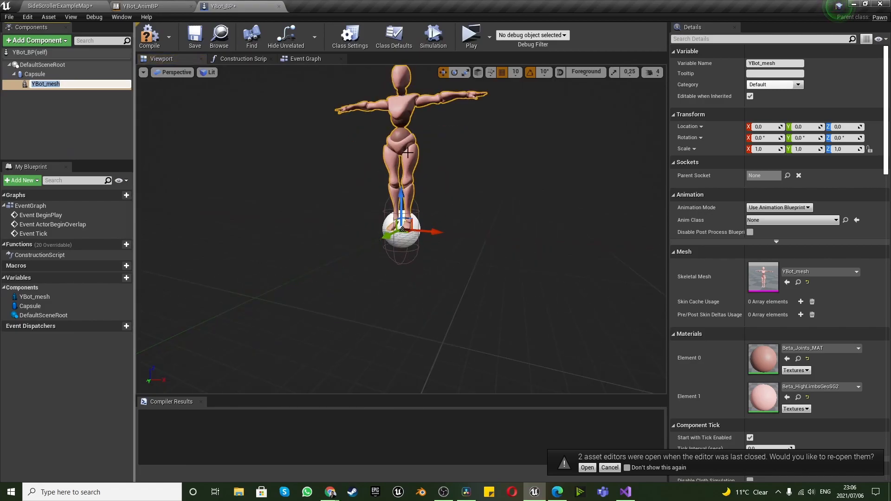
left_click(466, 72)
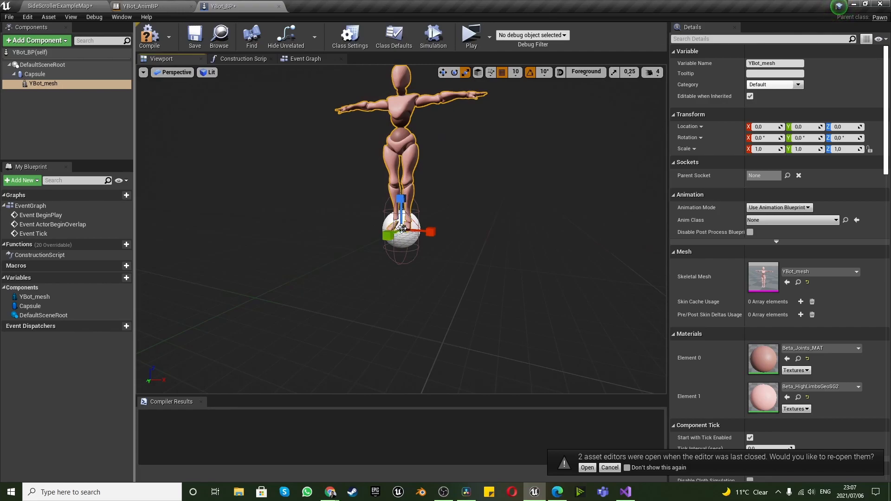
scroll(399, 232, "up", 4)
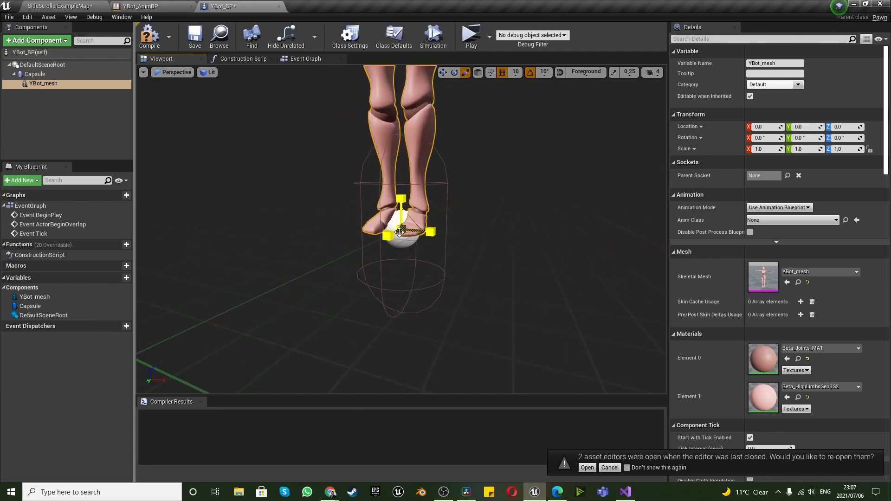
mouse_move(403, 228)
left_mouse_down()
mouse_move(376, 242)
mouse_move(412, 224)
left_mouse_up()
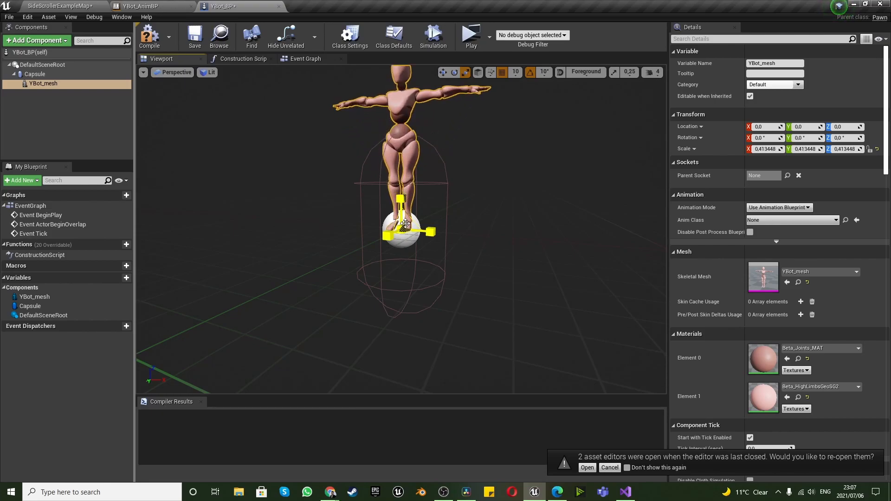
Lower YBot_mesh to a Z location of -40 so its feet sit near the capsule's base
right_click_drag(378, 237, 424, 233)
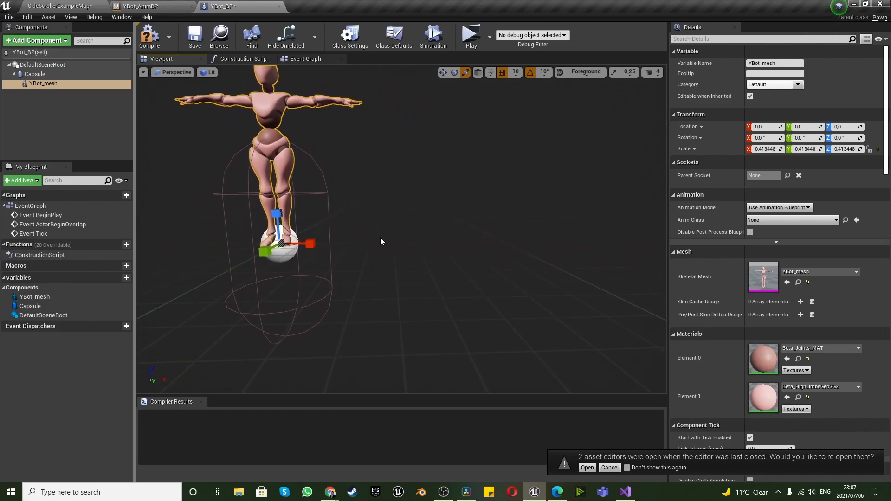
middle_click_drag(380, 238, 449, 228)
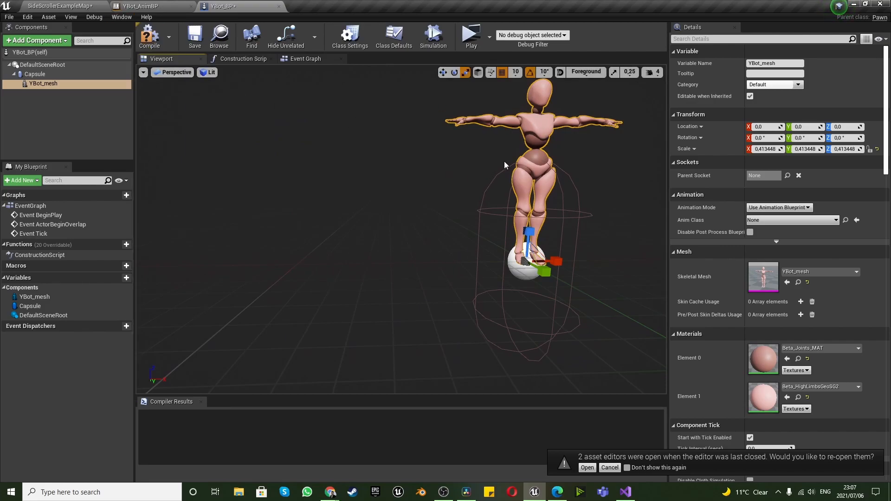
key("w")
left_click_drag(532, 233, 528, 311)
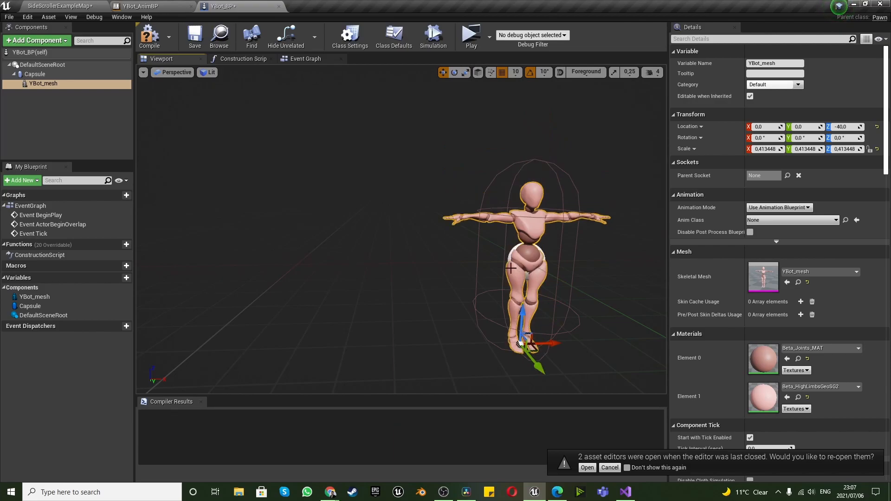
Enlarge YBot_mesh uniformly to a scale of about 0.46 to fill the capsule's height
left_click(466, 73)
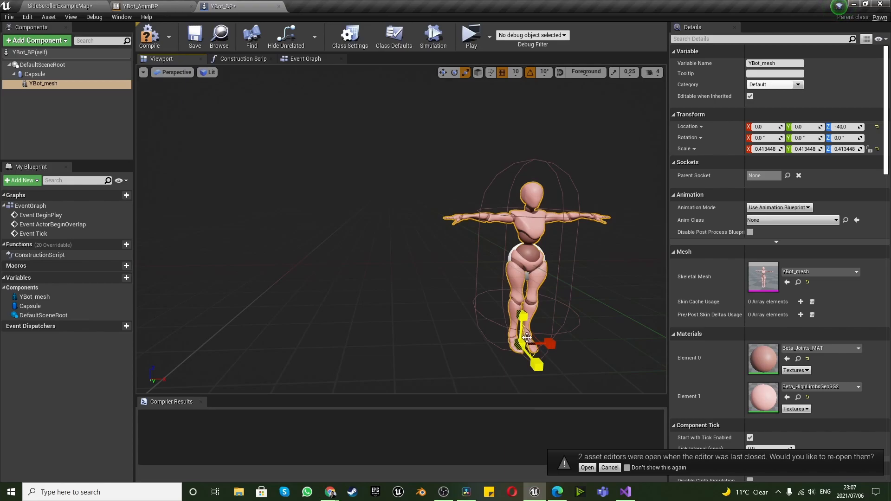
scroll(553, 359, "up", 5)
scroll(562, 347, "down", 10)
right_click_drag(525, 308, 476, 342)
left_click_drag(353, 316, 369, 295)
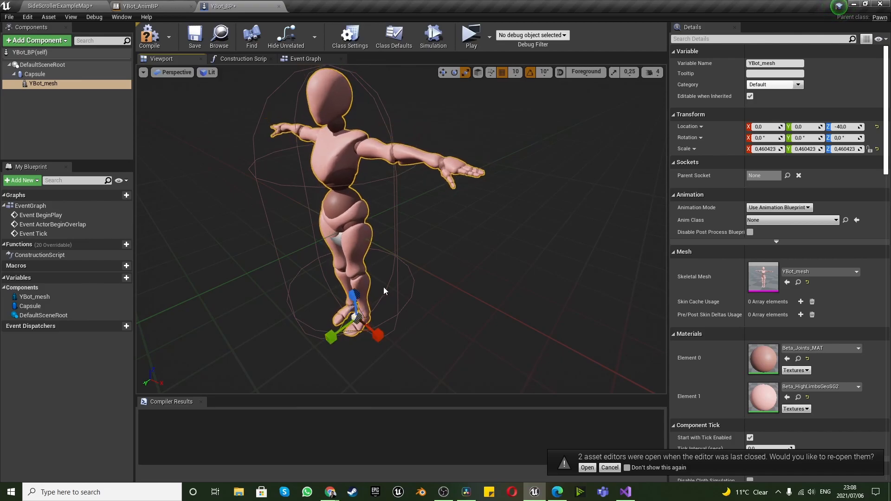
Examine from several angles and distances how the scaled YBot mesh fits inside the capsule
right_click_drag(383, 286, 396, 266)
key("s")
key("w")
key("s")
key("w")
key("s")
key("e")
key("w")
key("s")
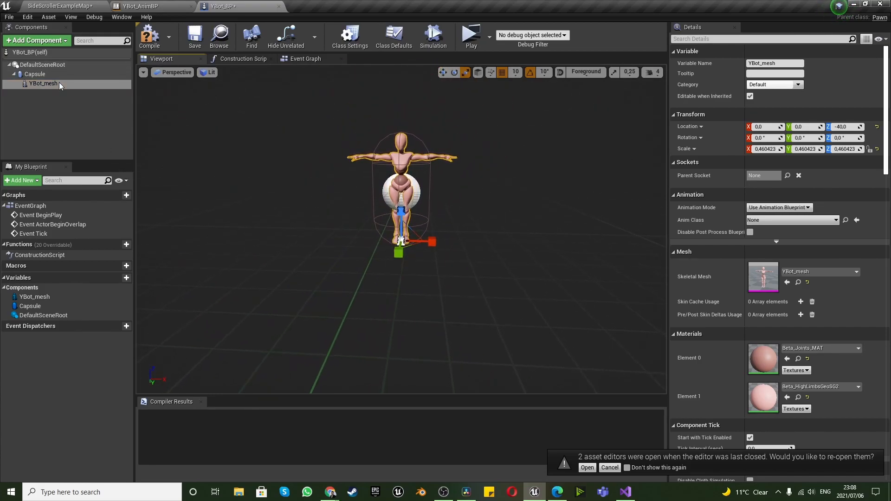
Assign YBot_AnimBP as the Anim Class of YBot_mesh, keeping Use Animation Blueprint mode, and compile YBot_BP
left_click(785, 208)
left_click(784, 215)
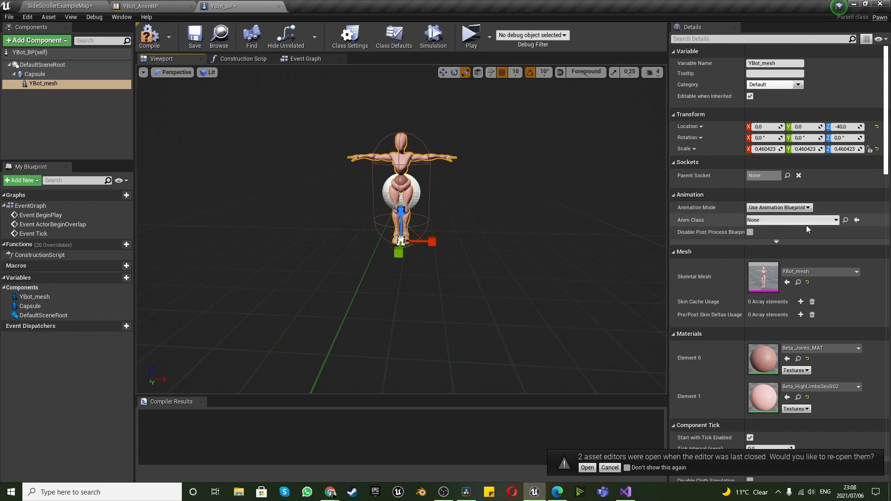
left_click(806, 225)
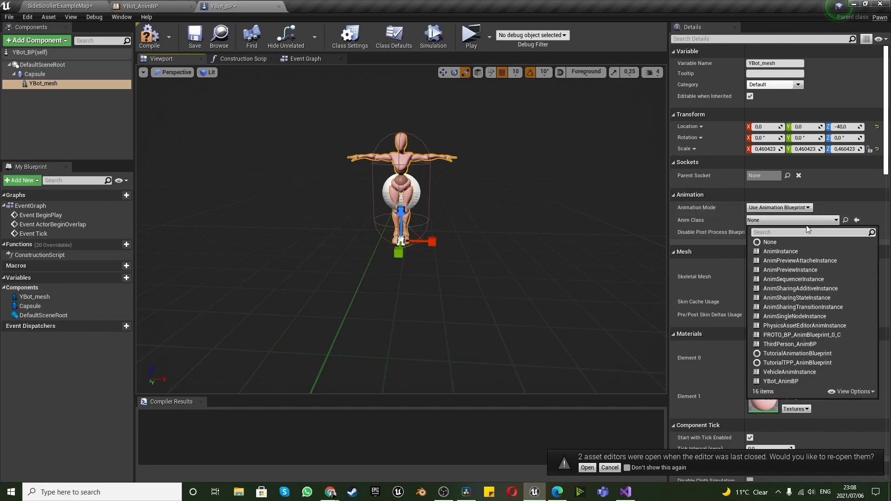
left_click(787, 382)
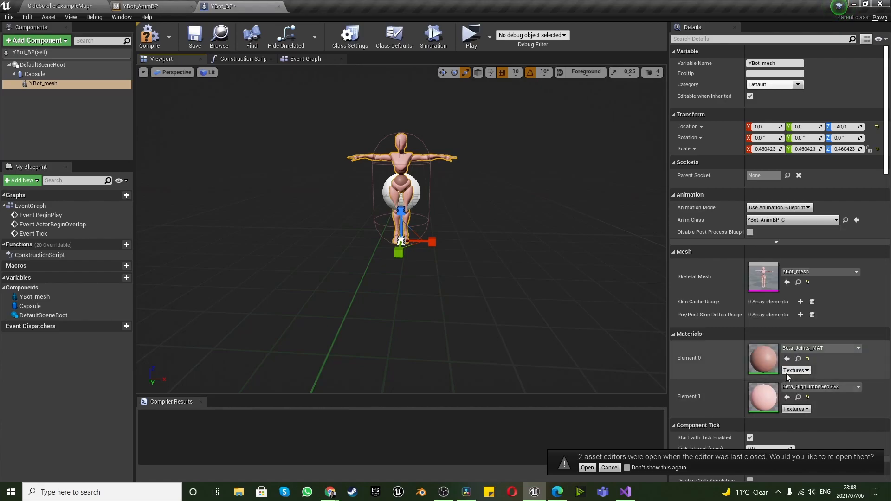
left_click(825, 270)
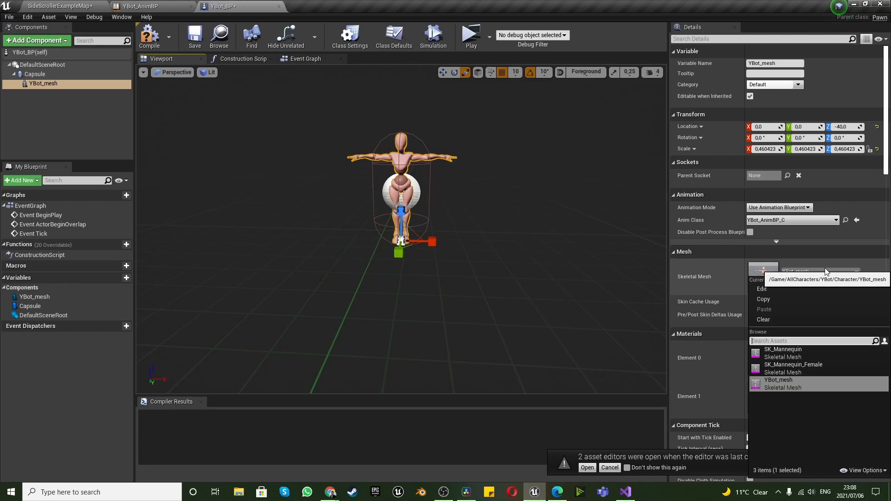
left_click(826, 271)
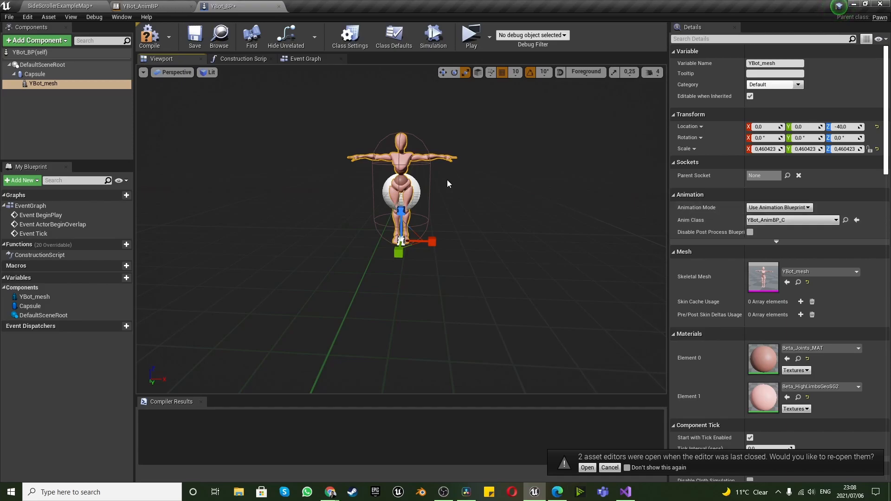
left_click(149, 36)
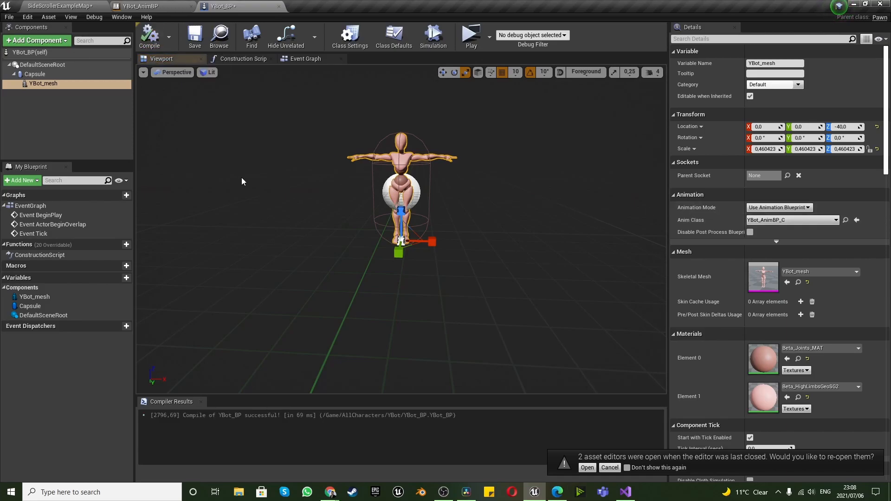
Return to SideScrollerExampleMap and select the SideScrollerCharacter in the level
left_click(134, 6)
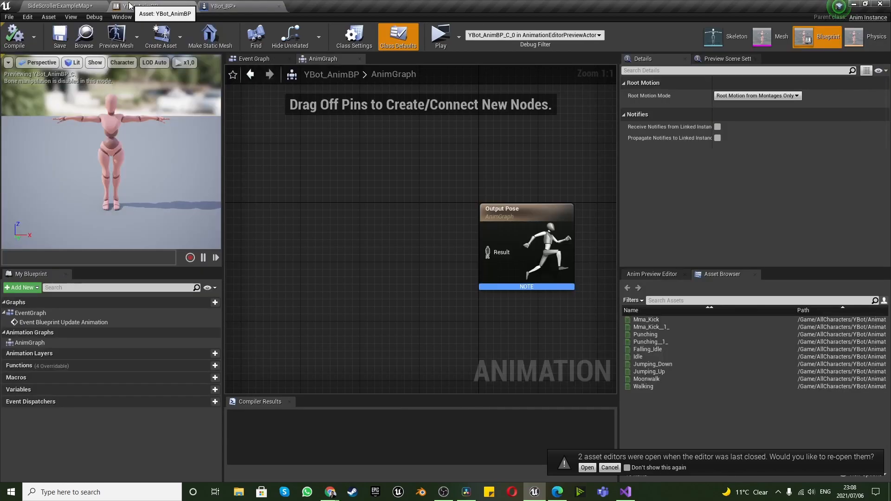
left_click(63, 6)
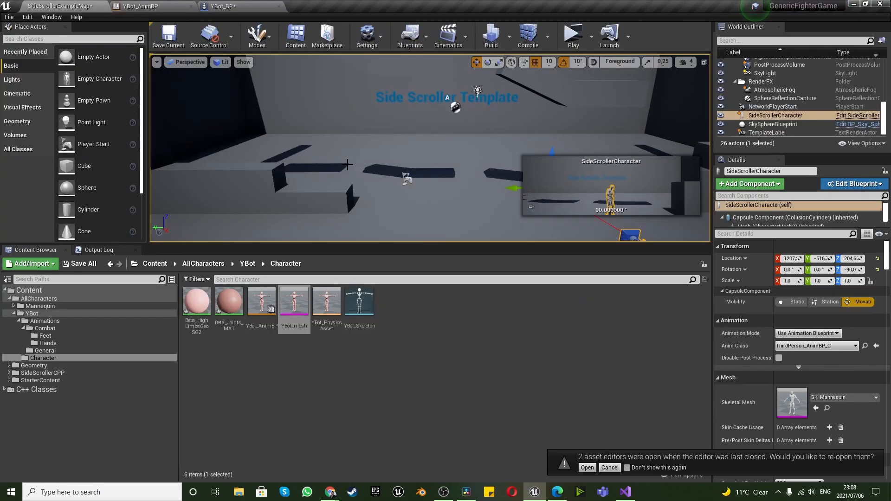
left_click(336, 127)
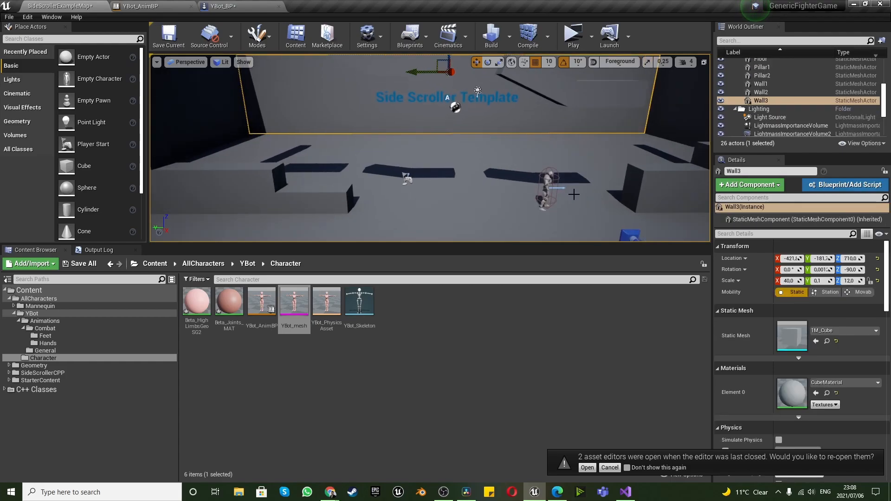
middle_click_drag(444, 156, 540, 179)
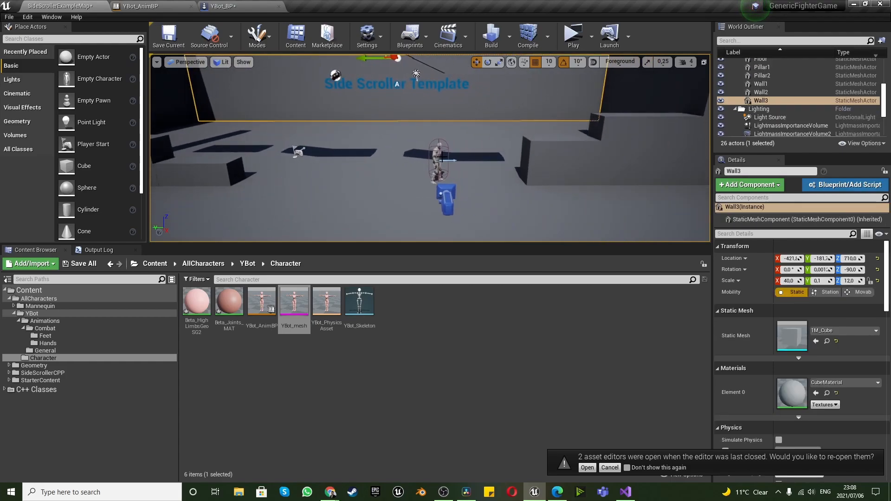
left_click(437, 154)
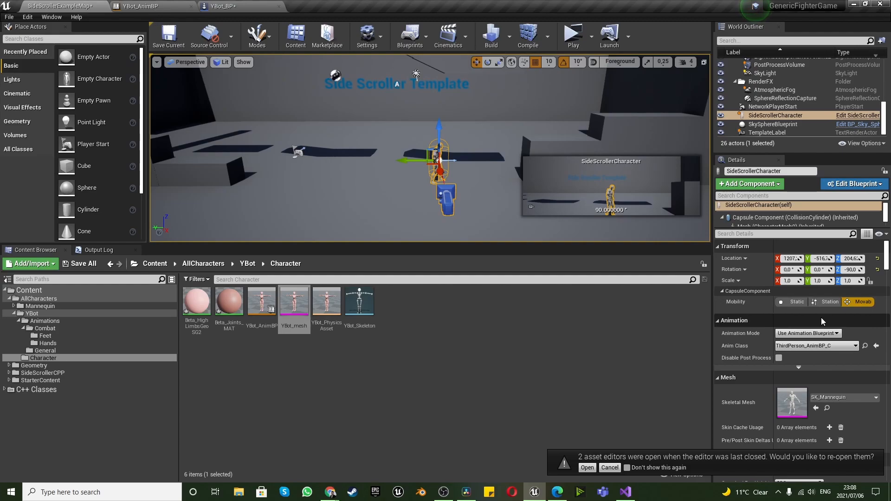
Set the Anim Class of the SideScrollerCharacter in the level to YBot_AnimBP
scroll(790, 372, "down", 2)
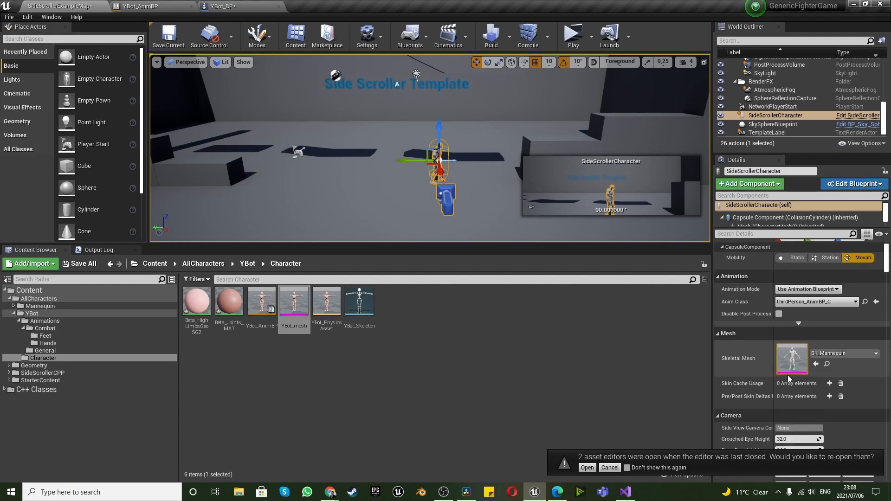
left_click(842, 353)
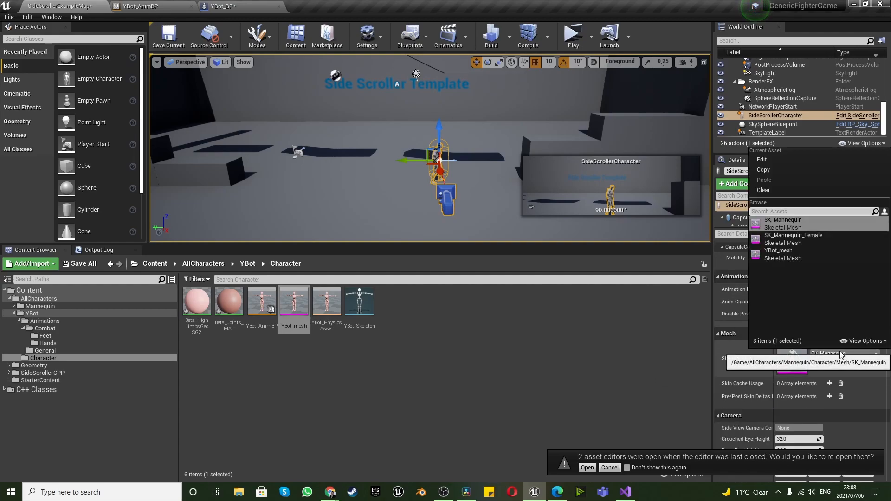
left_click(841, 354)
scroll(821, 329, "down", 2)
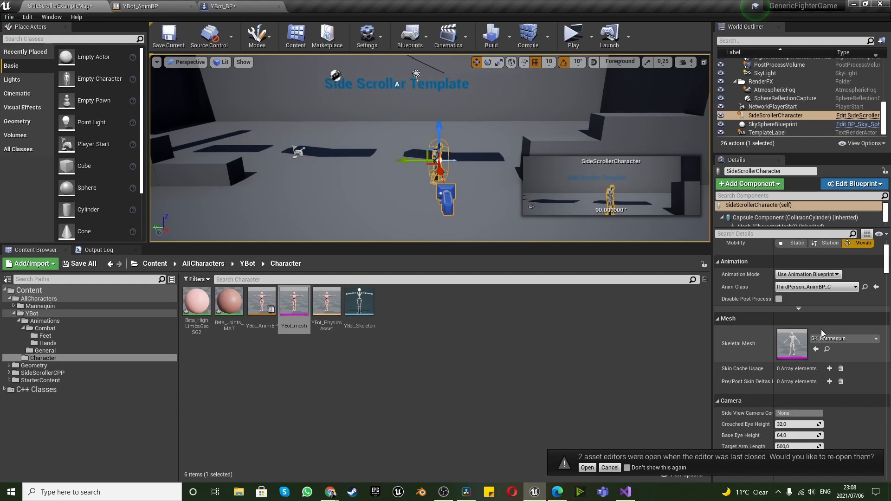
left_click(819, 273)
left_click(817, 275)
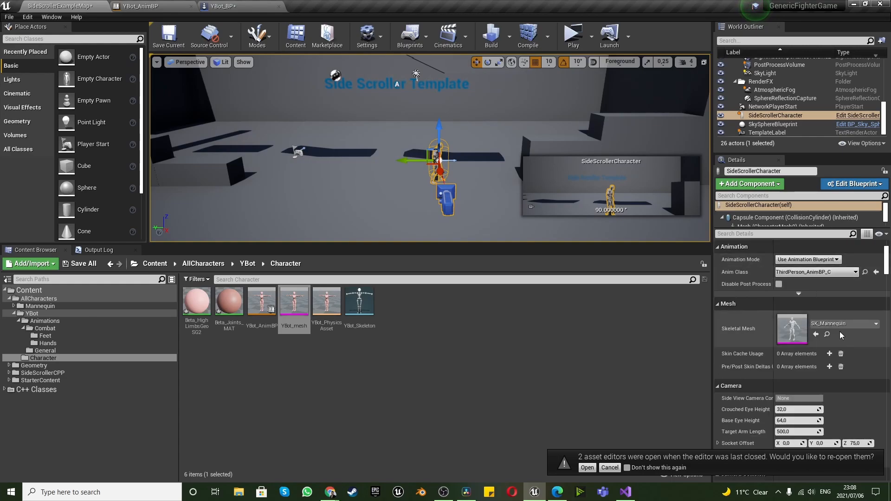
left_click(819, 273)
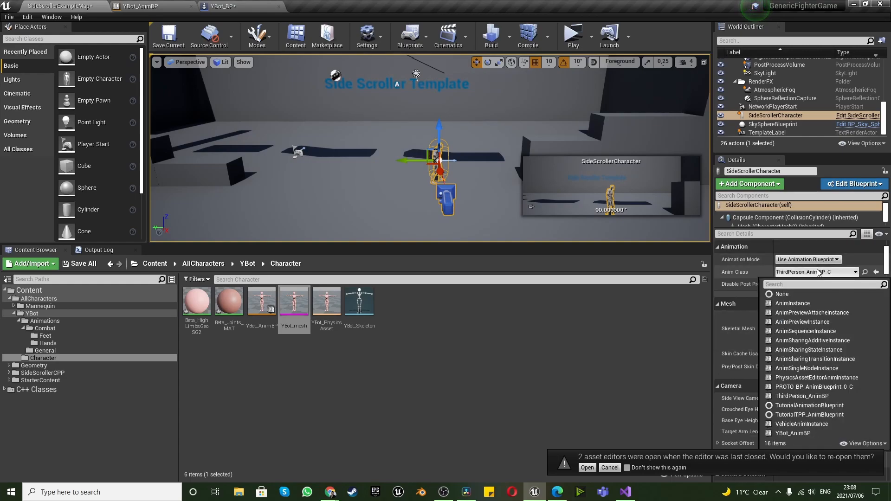
left_click(806, 434)
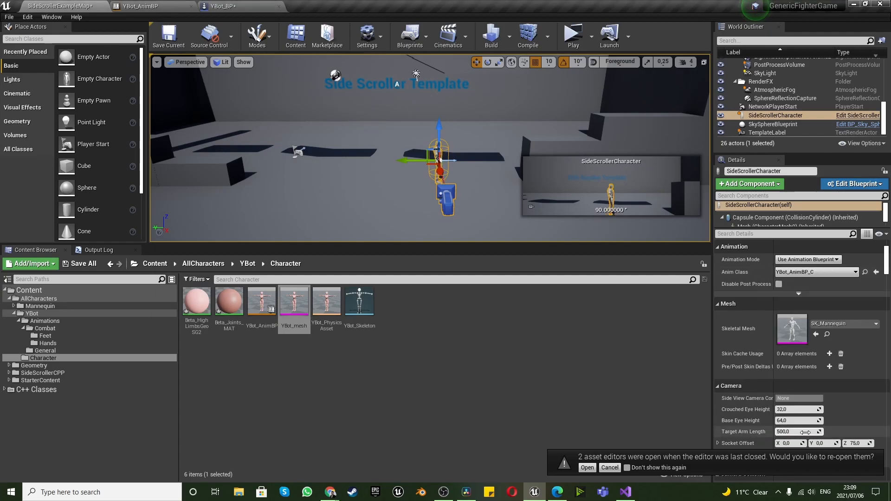
Change the Skeletal Mesh of the SideScrollerCharacter to YBot_mesh
left_click(844, 323)
left_click(776, 221)
scroll(440, 166, "up", 2)
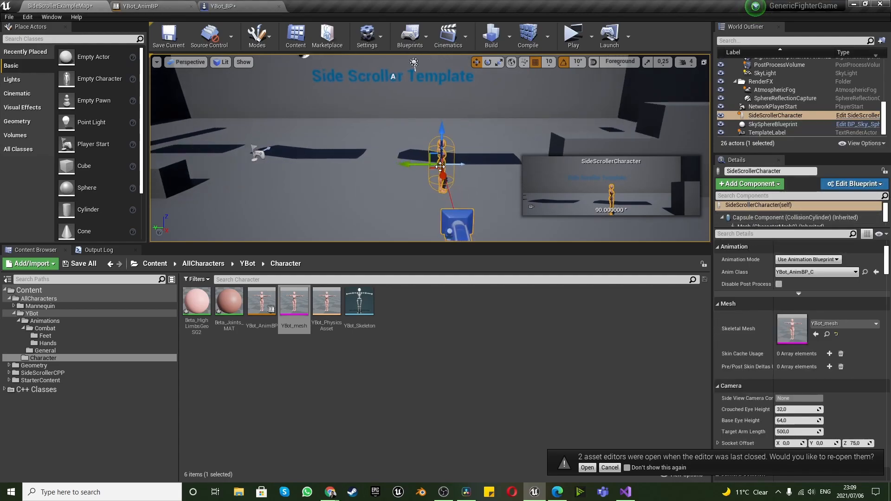
scroll(440, 167, "up", 2)
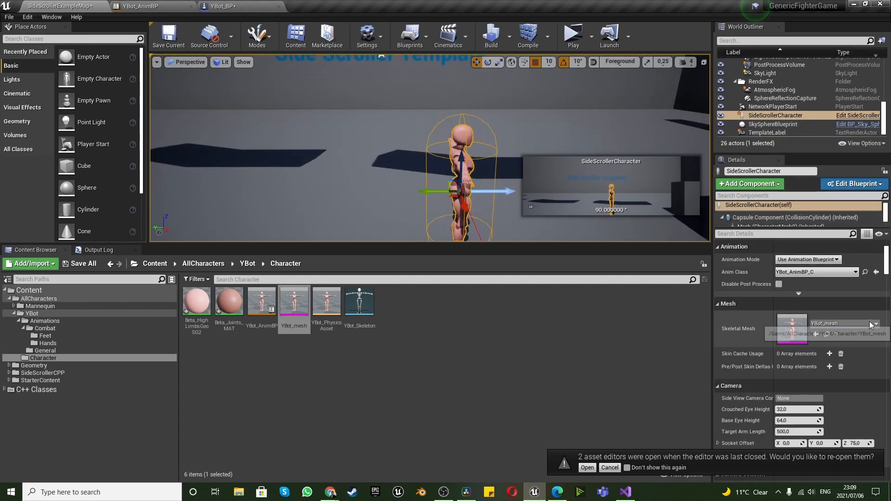
scroll(840, 314, "down", 1)
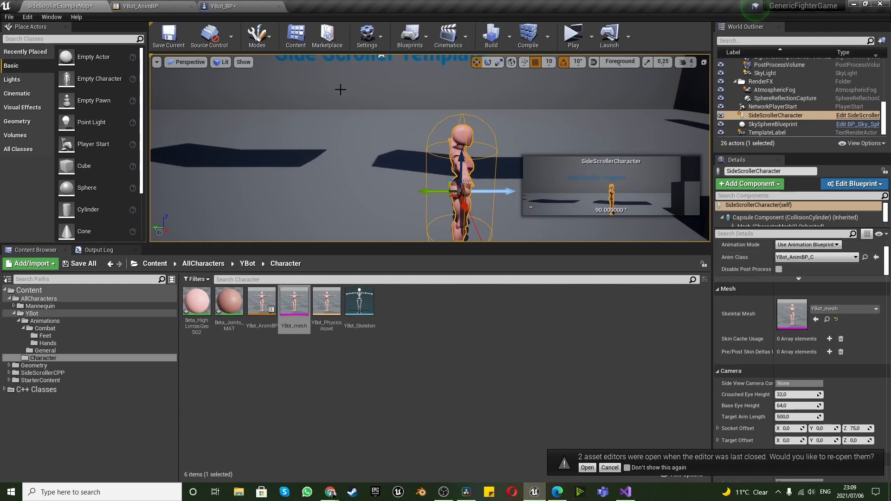
Add a new state machine node to the AnimGraph of YBot_AnimBP and place it beside the Output Pose node
left_click(141, 6)
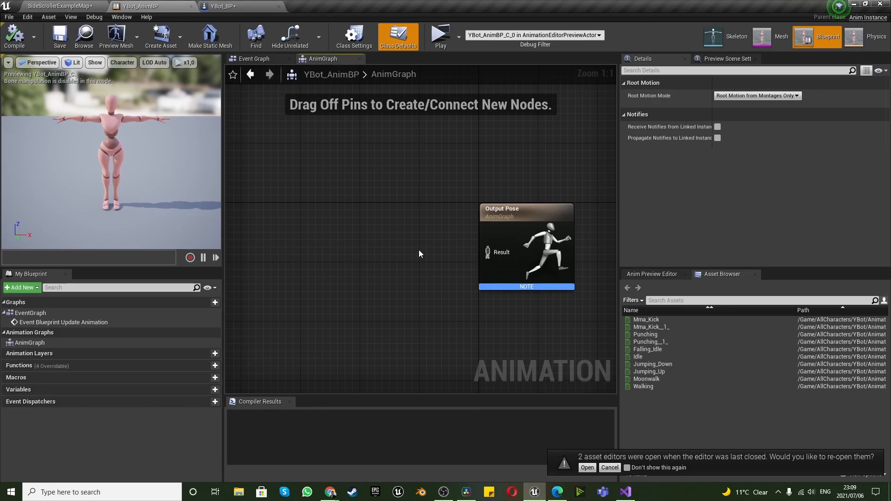
scroll(519, 283, "down", 1)
scroll(497, 279, "up", 1)
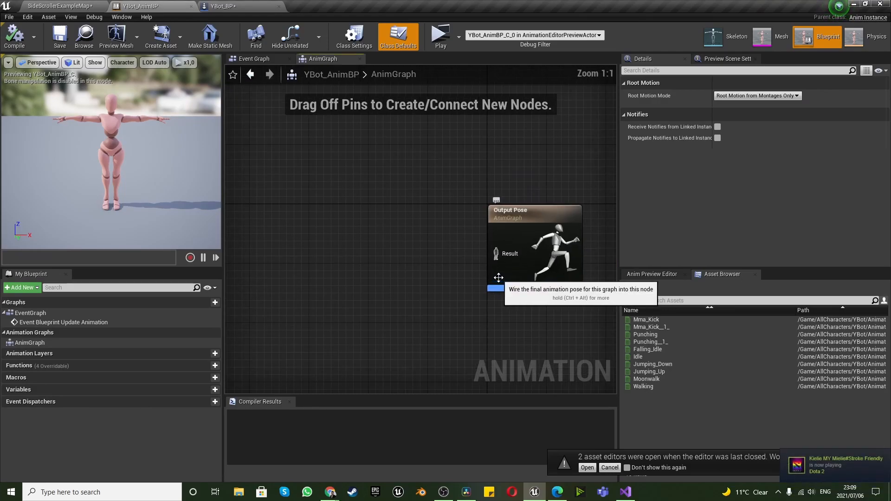
right_click(377, 253)
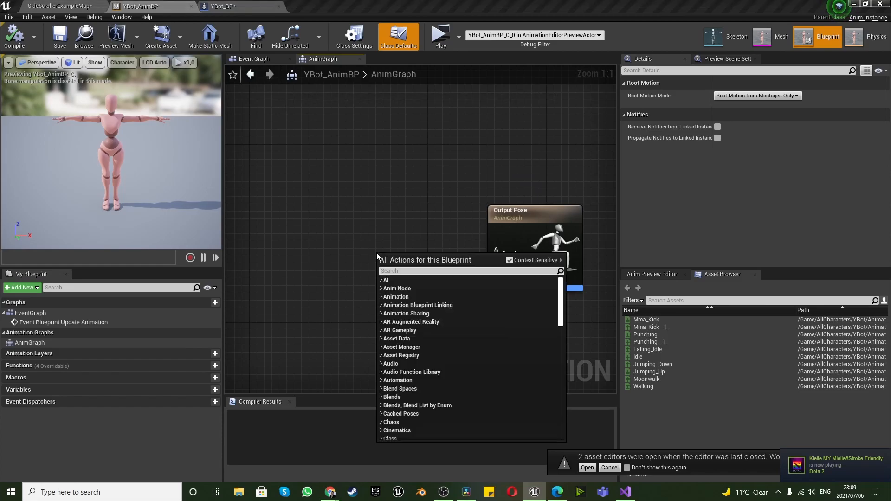
type("state")
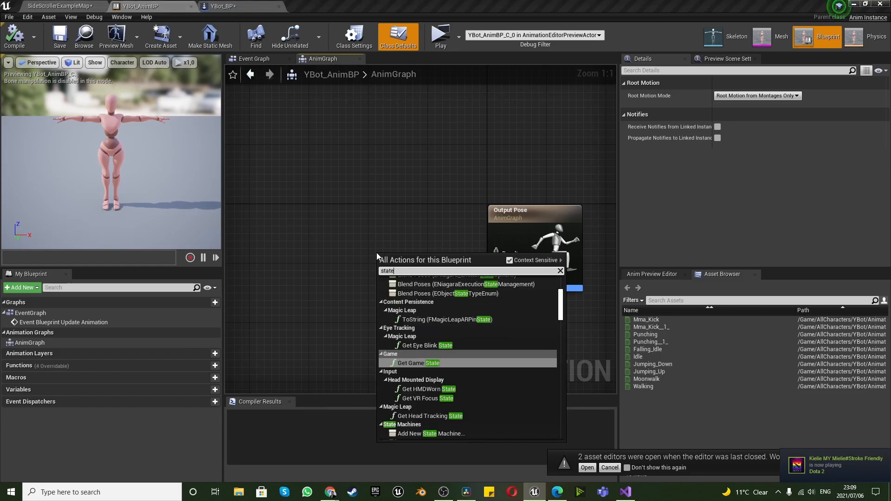
type(" mach")
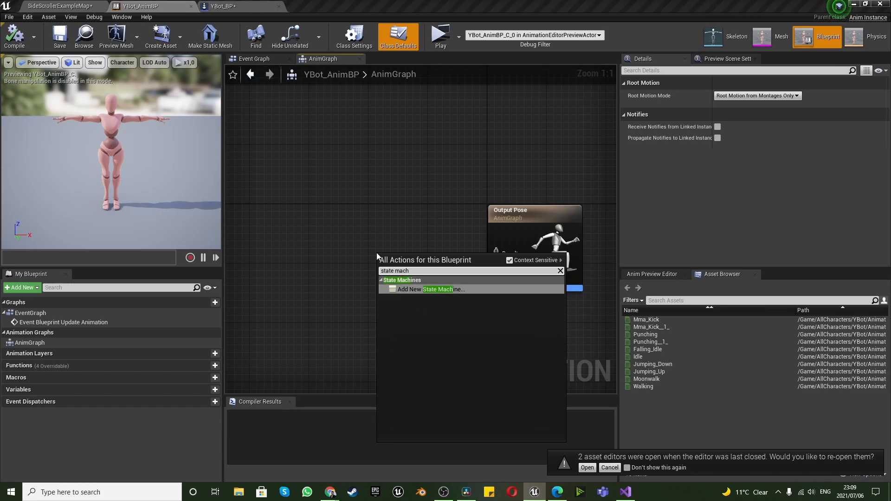
left_click(409, 289)
left_click_drag(417, 274, 384, 231)
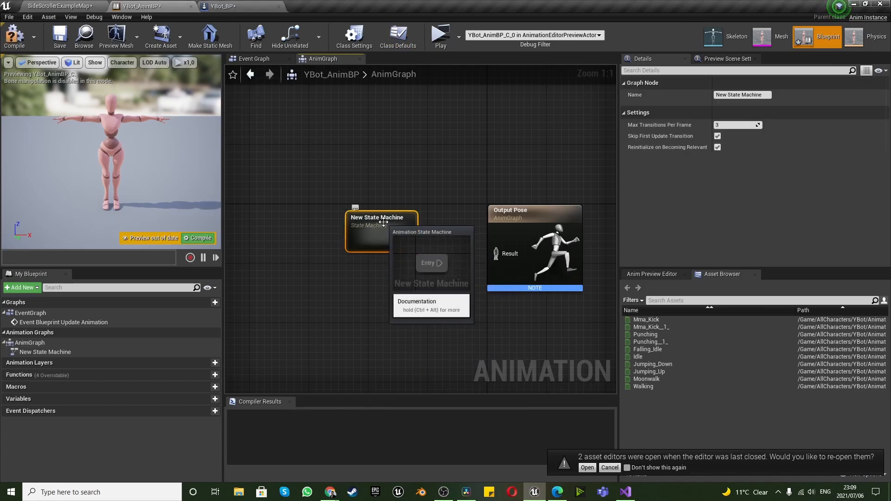
Rename the new state machine node to YBotStateMachine
right_click(383, 222)
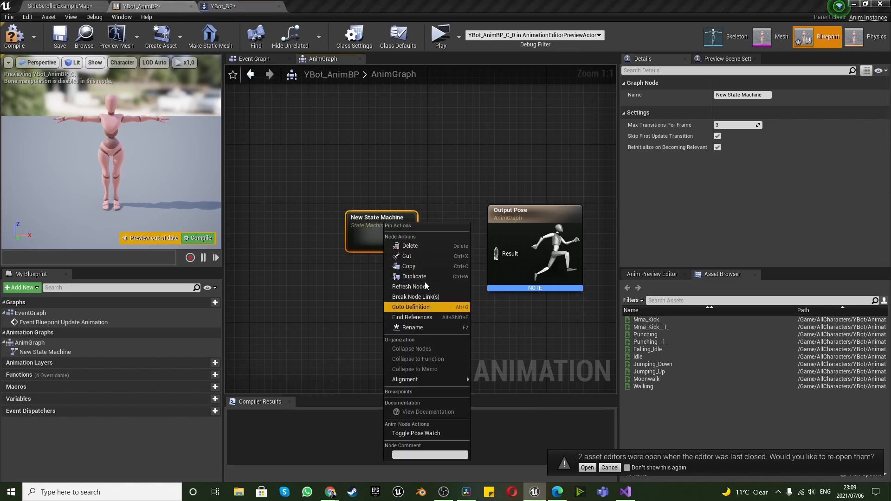
mouse_move(430, 380)
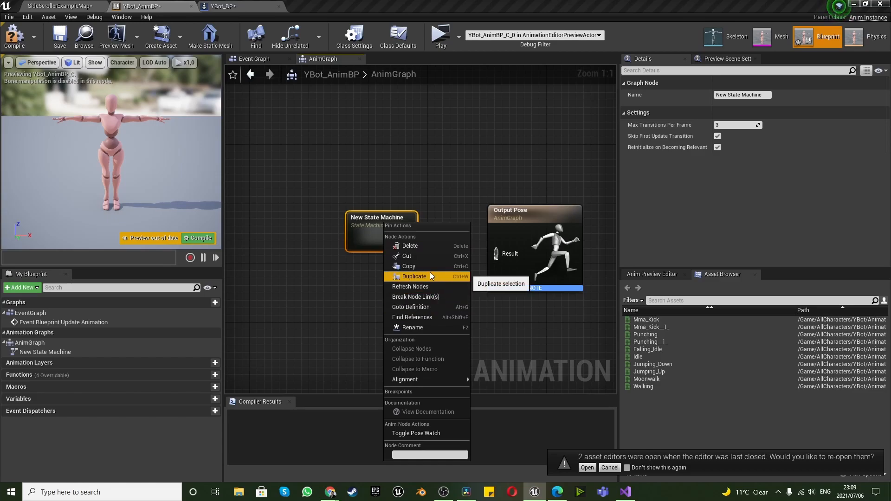
left_click(421, 325)
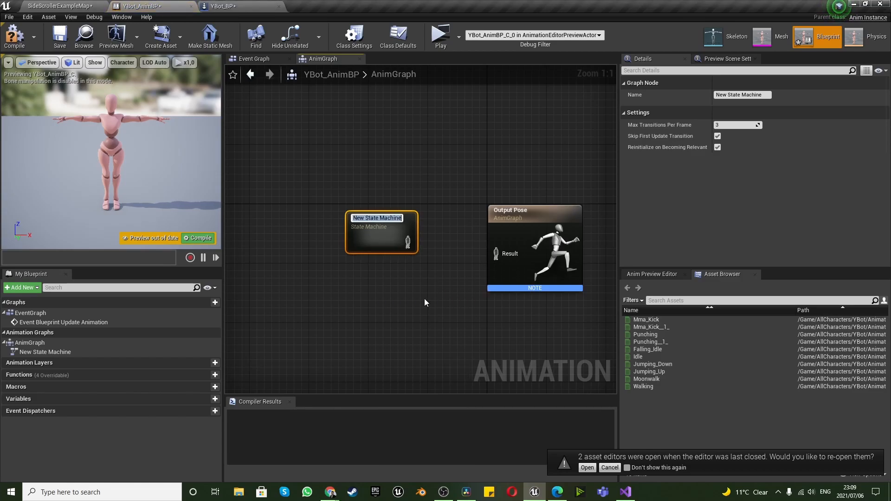
type("YBot")
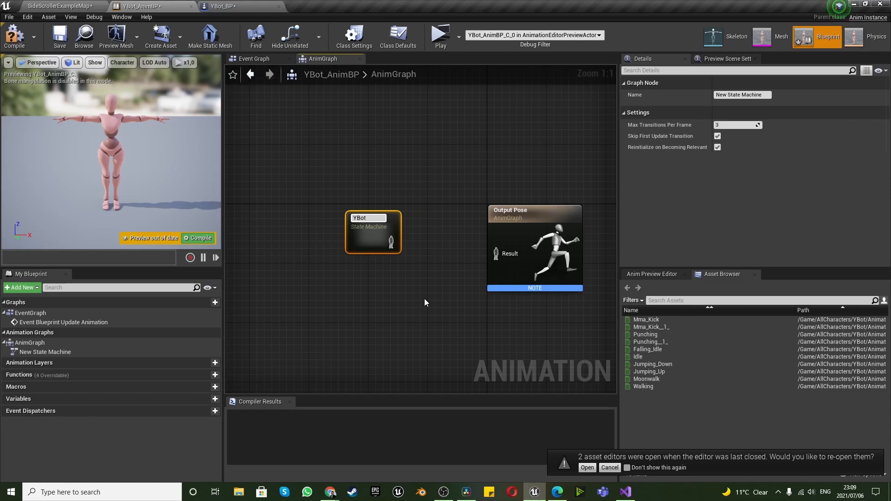
type("StateMachine")
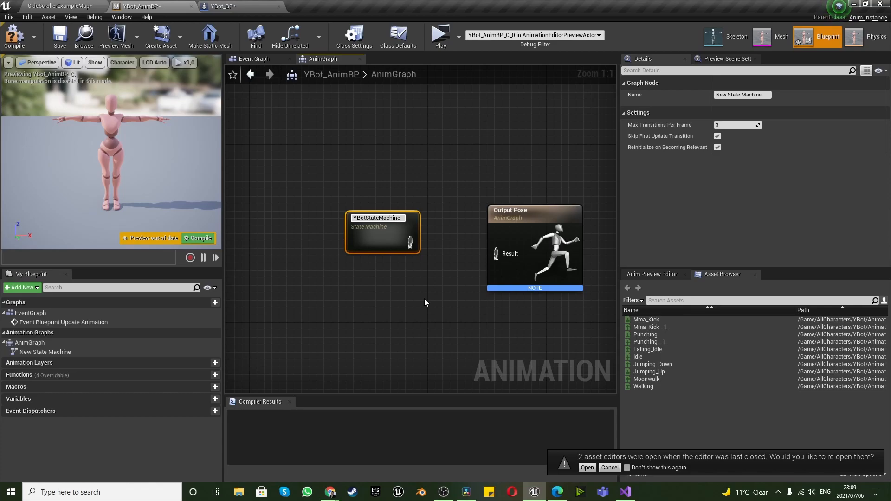
left_click(425, 296)
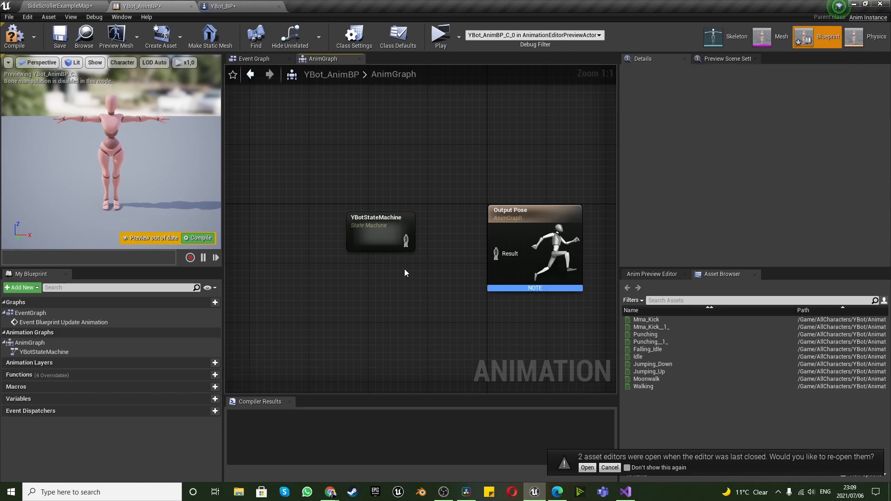
Connect YBotStateMachine's output to the Result of Output Pose and compile YBot_AnimBP
left_click_drag(406, 241, 496, 255)
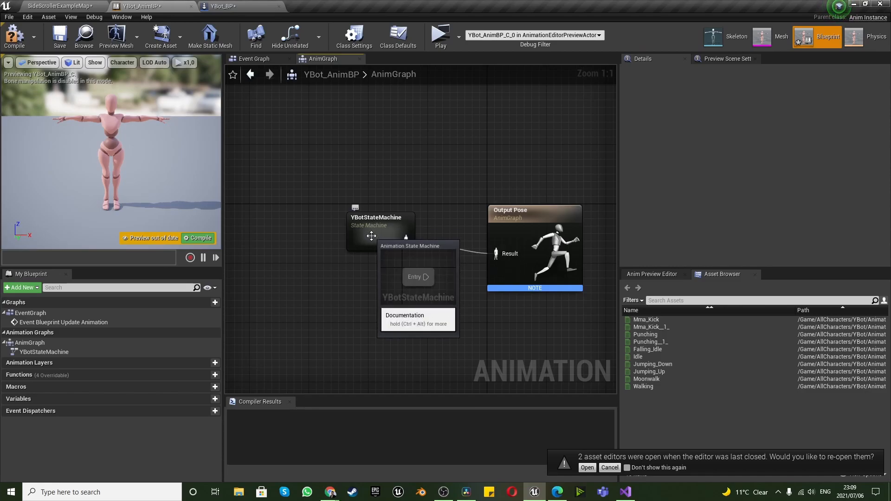
key("F7")
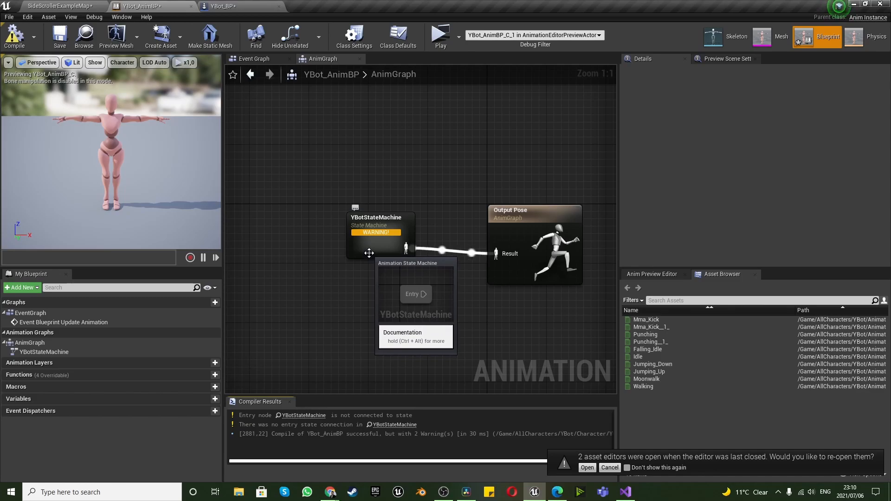
Play-test the level, running the YBot character in both directions and jumping, and end the preview
left_click(441, 35)
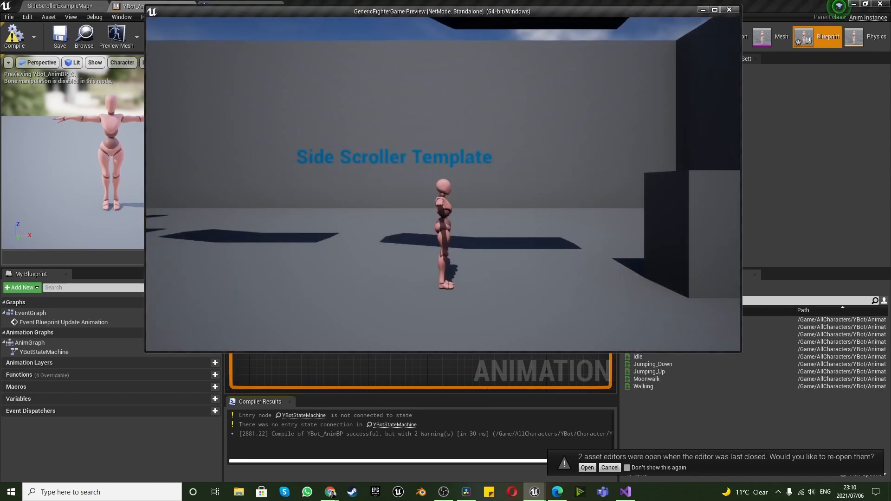
key("space")
key("d")
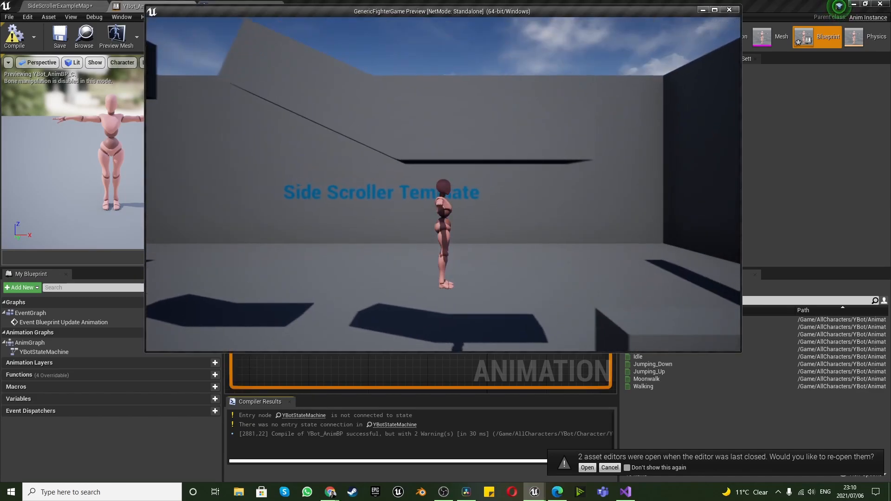
key("space")
key("d")
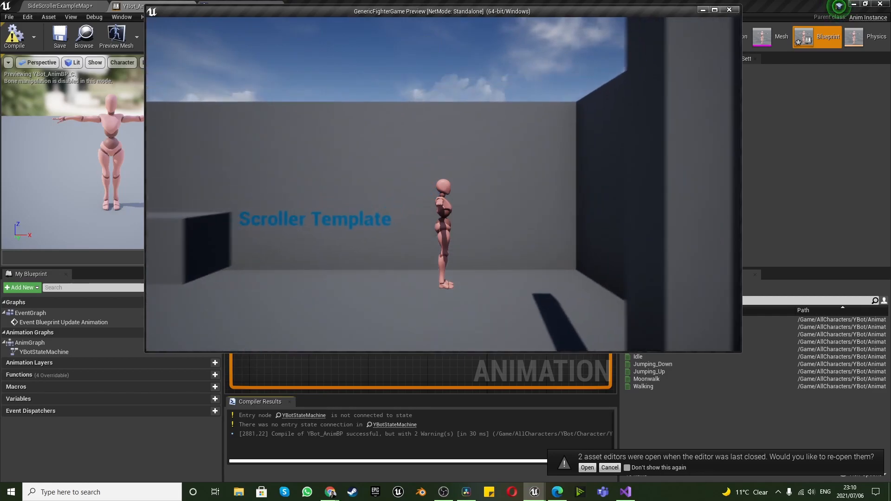
key("a")
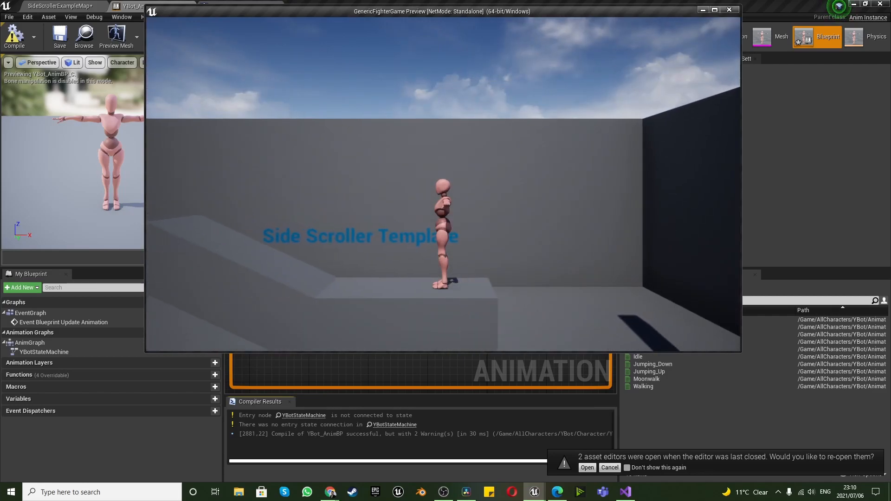
key("a")
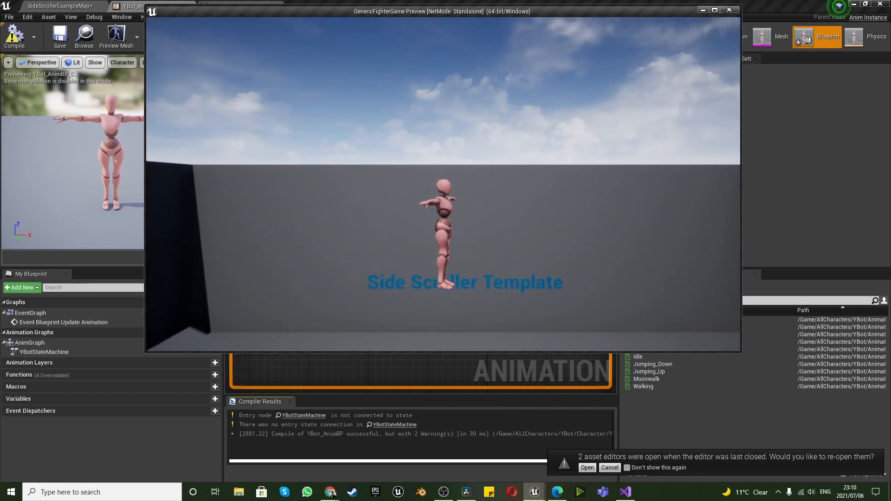
key("a")
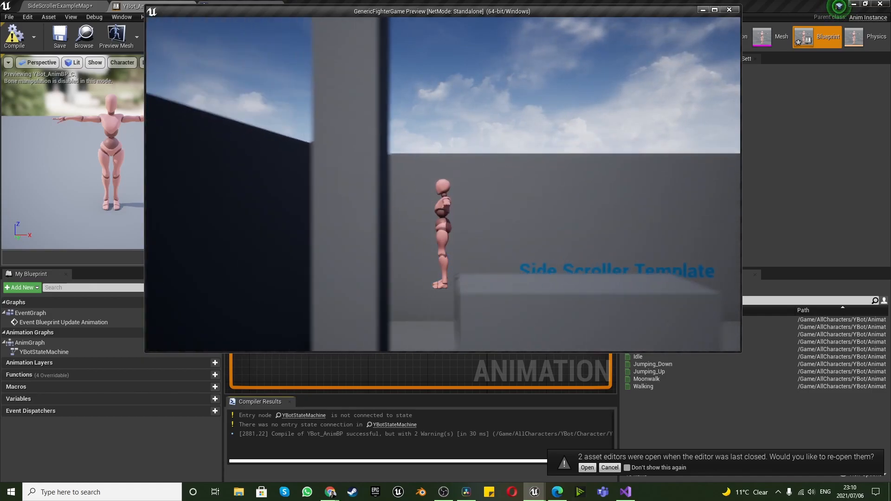
key("d")
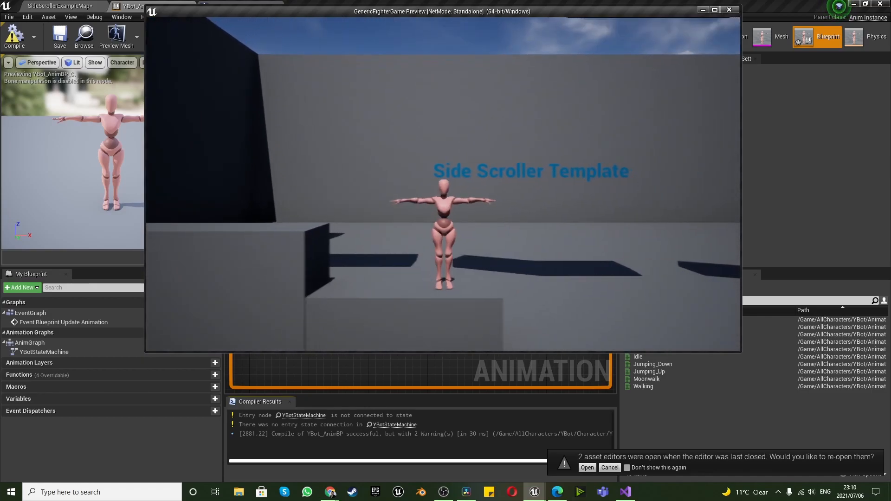
key("space")
key("d")
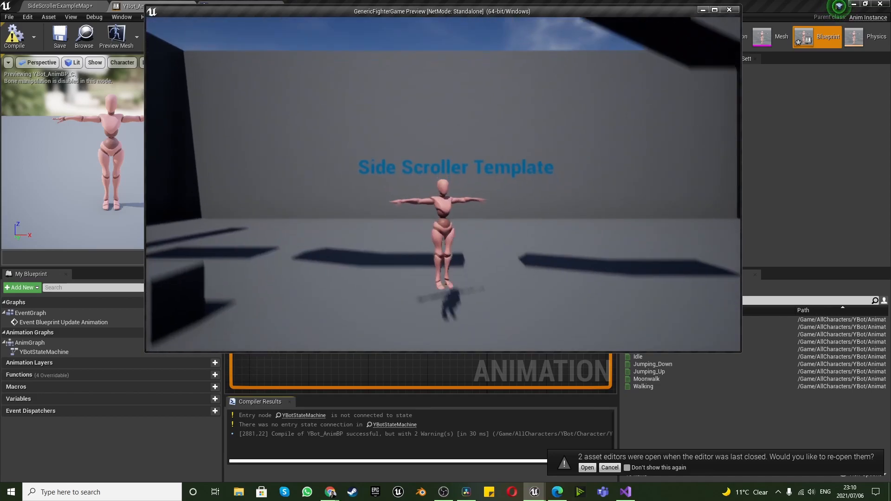
key("space")
key("a")
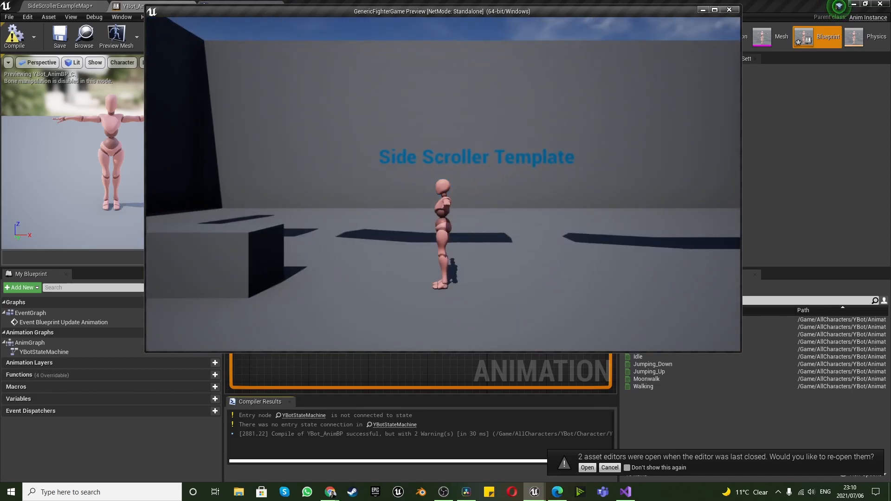
key("Escape")
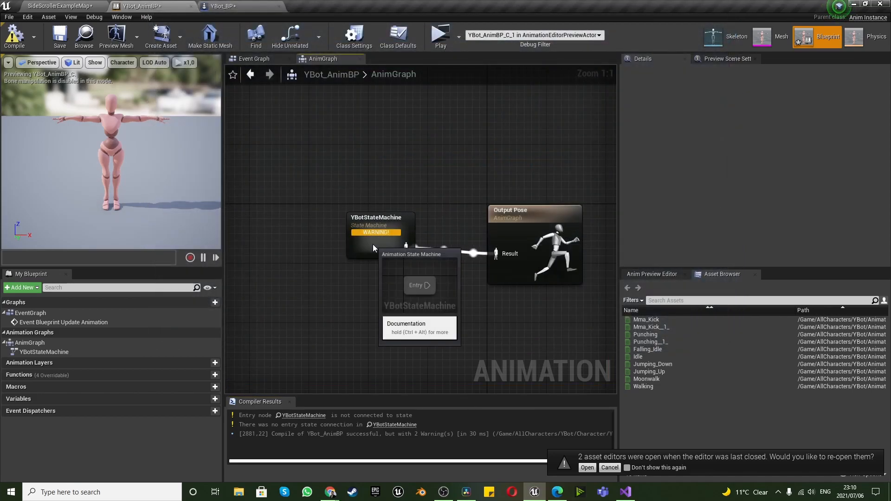
Open the YBotStateMachine graph and try drawing a connection out of its Entry node
double_click(372, 248)
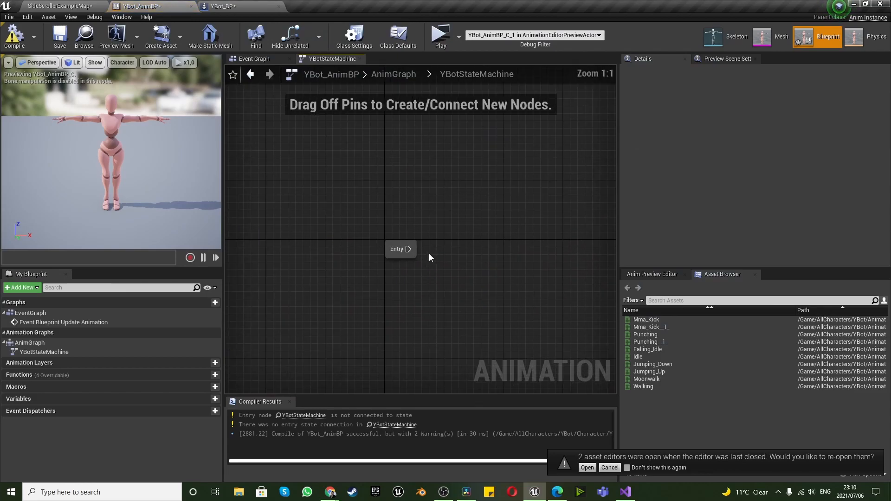
left_click_drag(407, 249, 489, 234)
left_click(399, 303)
Create a folder named Taunt inside YBot's Animations folder in the level editor's content and open it
left_click(84, 34)
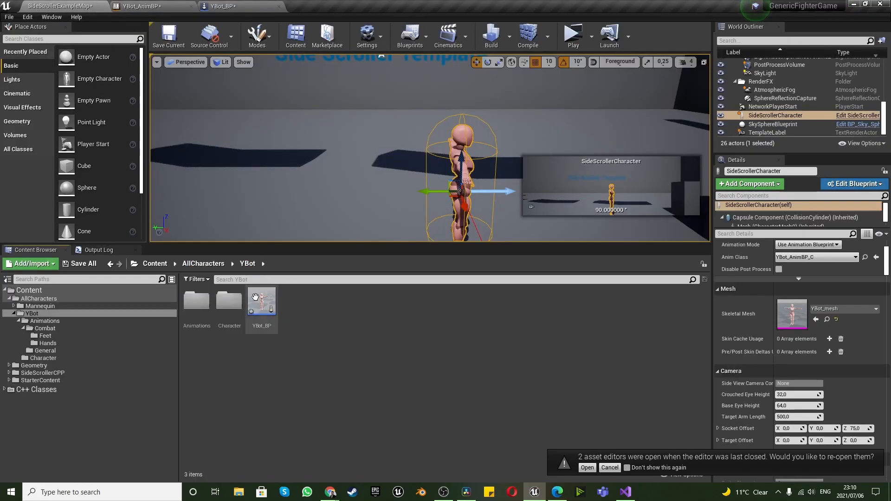
double_click(207, 309)
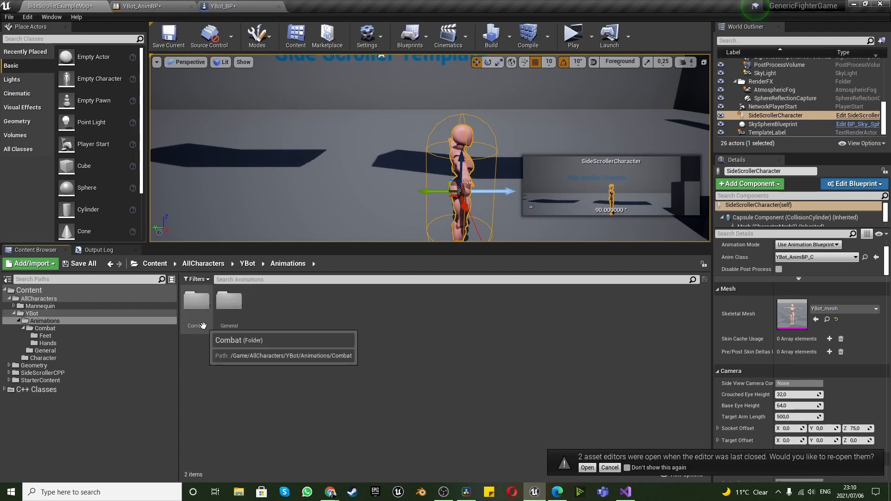
right_click(293, 309)
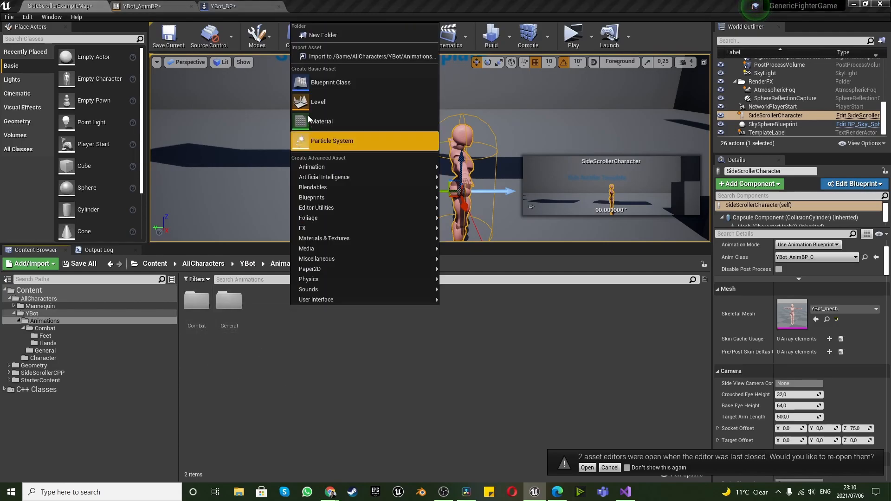
left_click(321, 36)
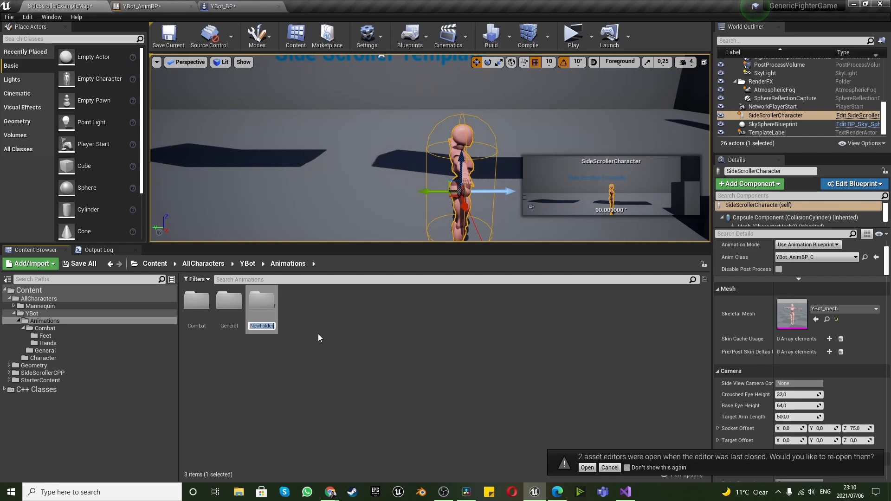
type("Taun")
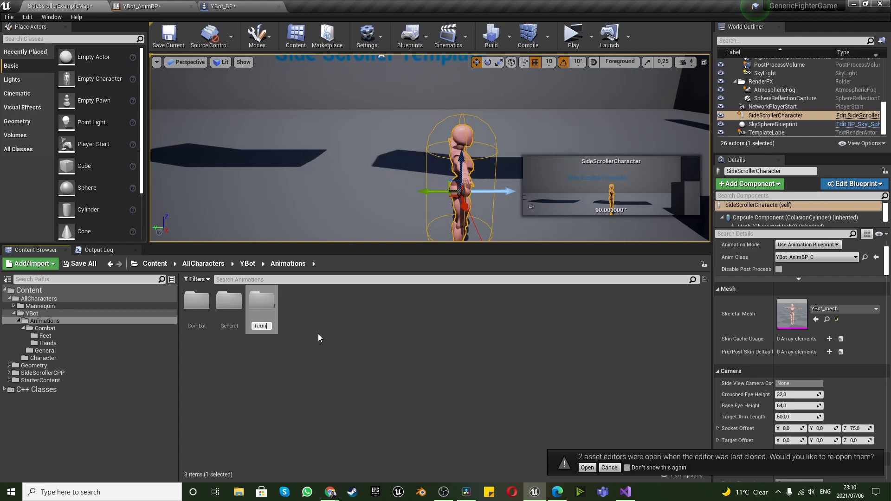
type("t")
key("BackSpace")
type("OrEntra")
key("BackSpace")
key("BackSpace")
key("BackSpace")
key("BackSpace")
key("BackSpace")
key("BackSpace")
key("BackSpace")
key("Return")
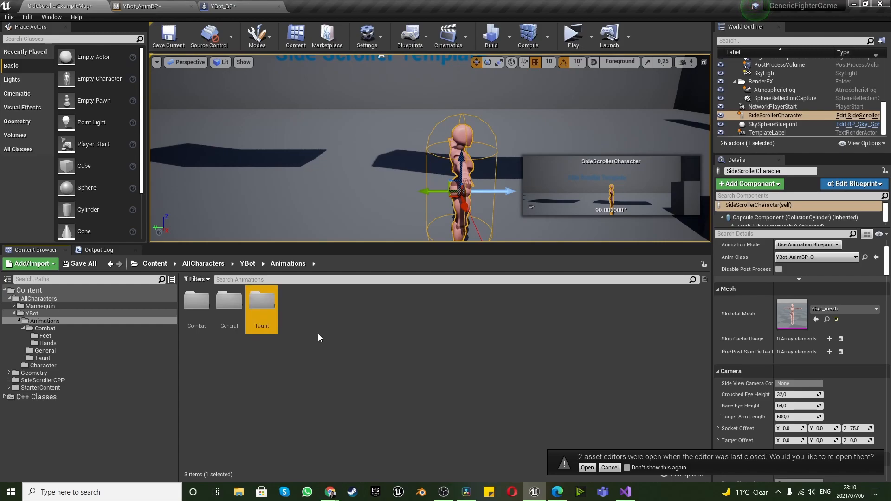
left_click(290, 358)
double_click(258, 299)
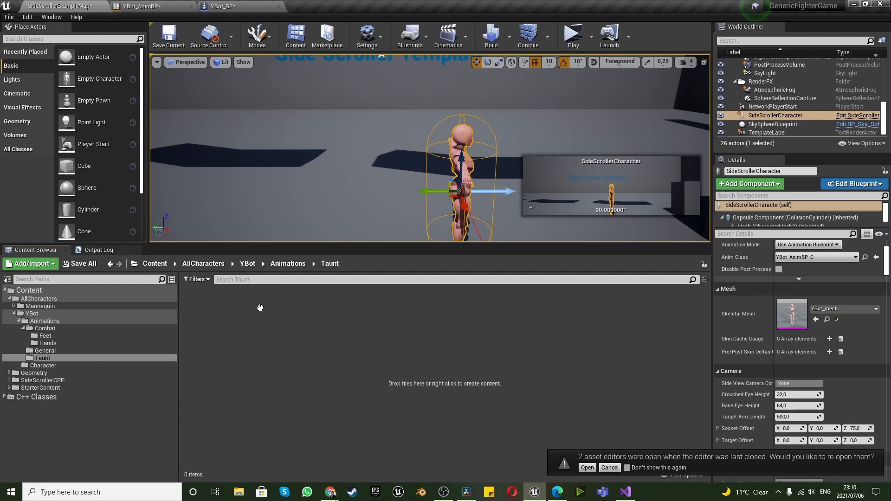
Switch to Mixamo in the browser and search the animations for taunt
mouse_move(330, 491)
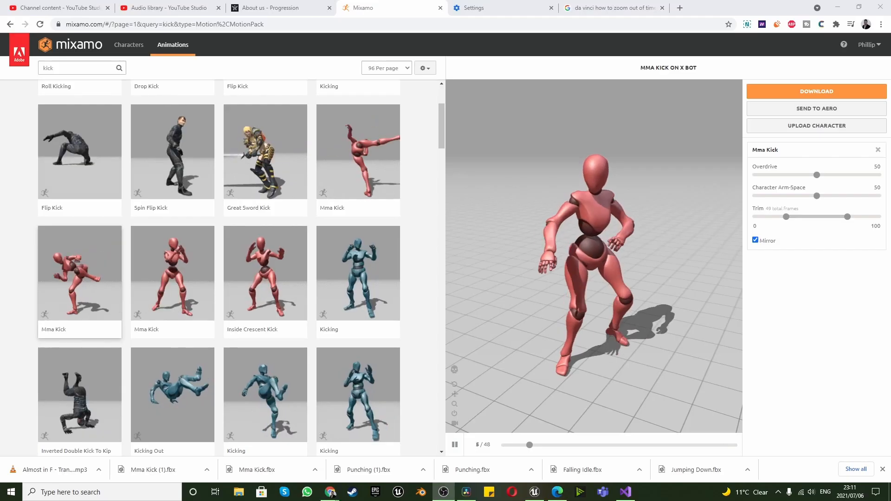
left_click(72, 68)
left_click_drag(72, 67, 3, 68)
type("taunt")
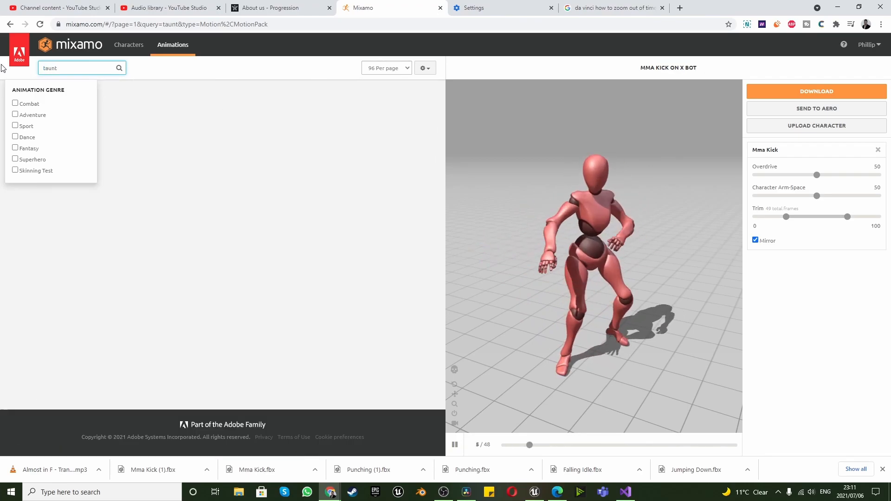
left_click(186, 65)
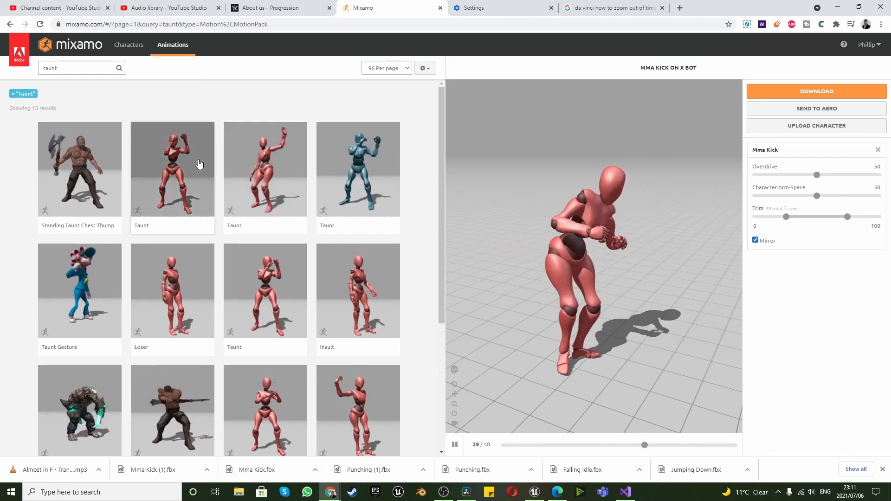
Download the Threatening animation as FBX Binary without skin, at 30 frames per second and with no keyframe reduction
left_click(268, 197)
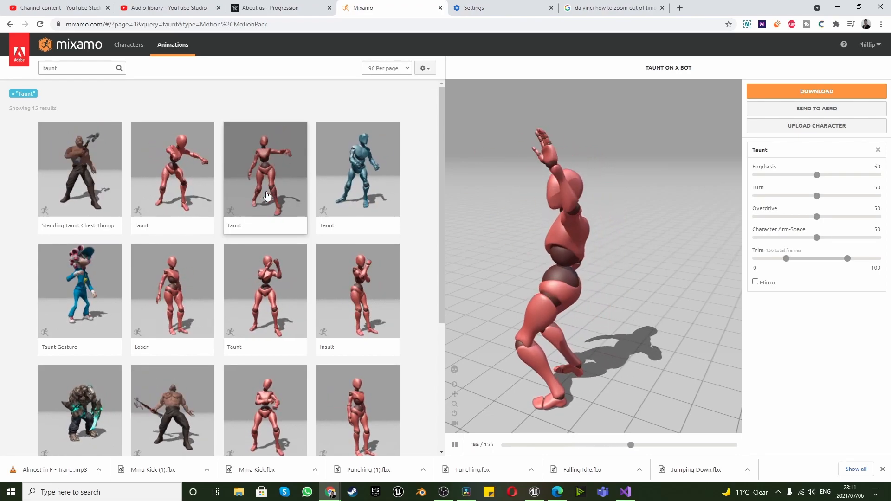
scroll(160, 272, "down", 2)
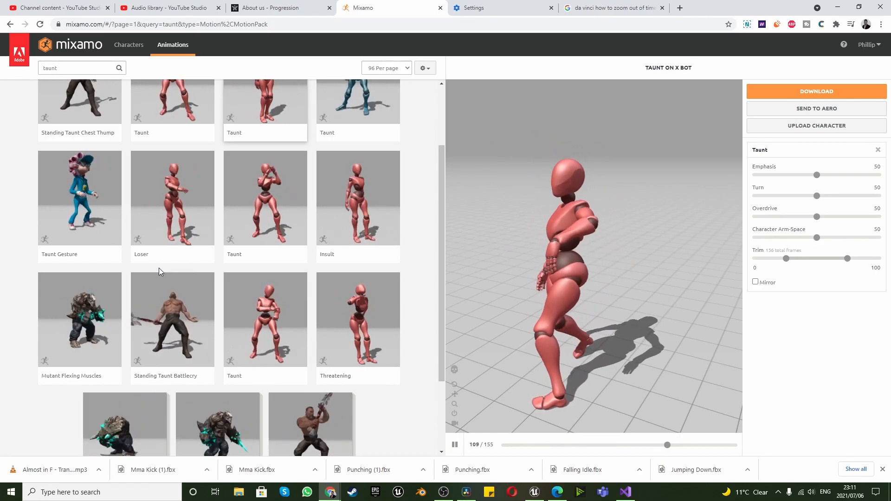
left_click(370, 319)
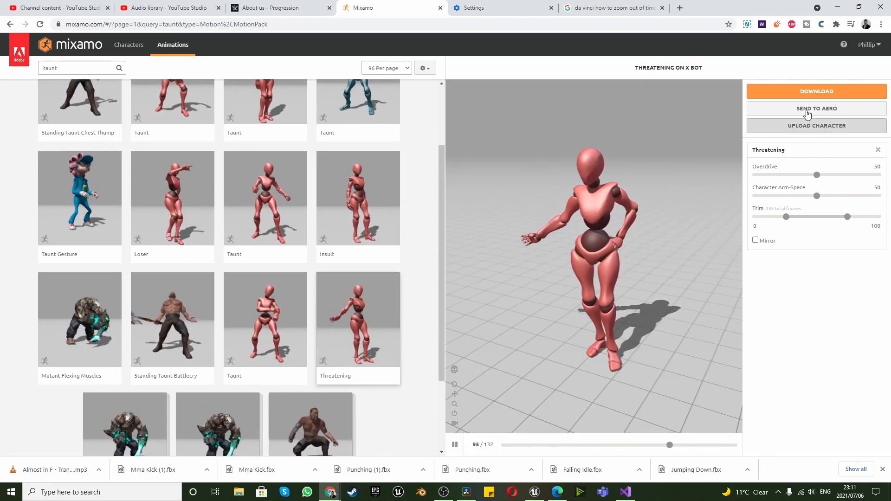
left_click(813, 93)
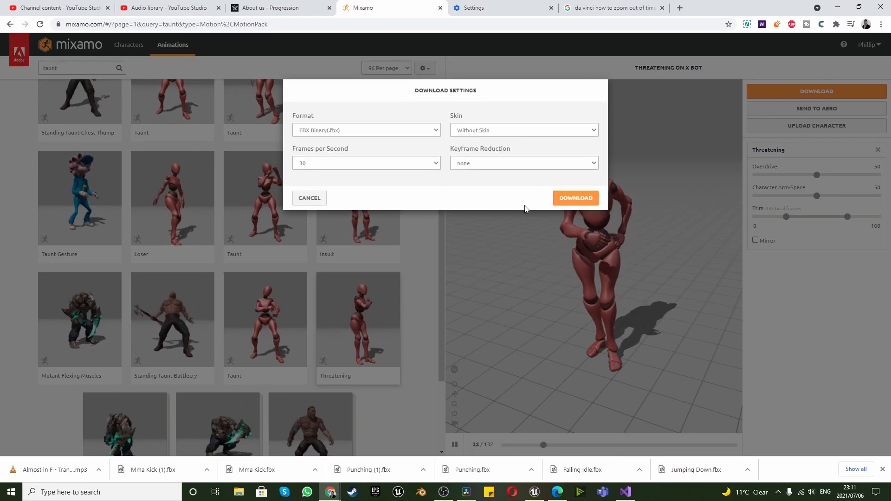
left_click(586, 200)
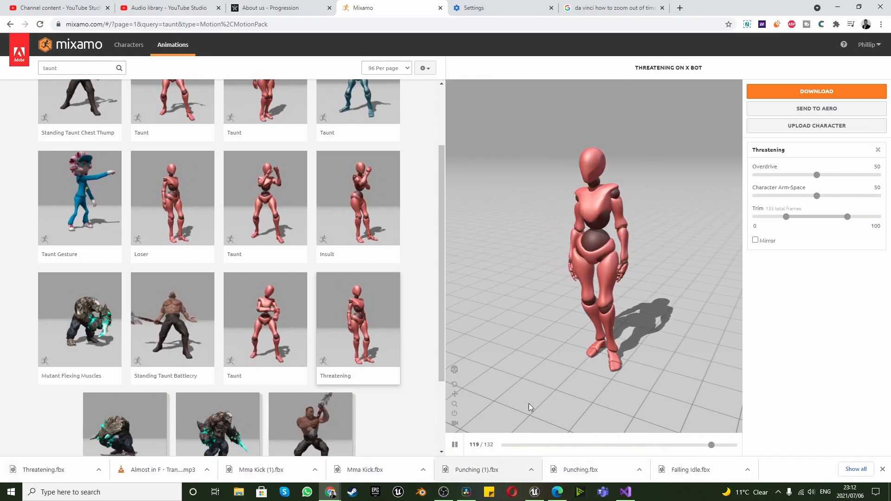
Switch back to Unreal Engine and import the Threatening FBX from the Desktop into the Taunt folder using YBot_Skeleton
left_click(536, 492)
right_click(267, 324)
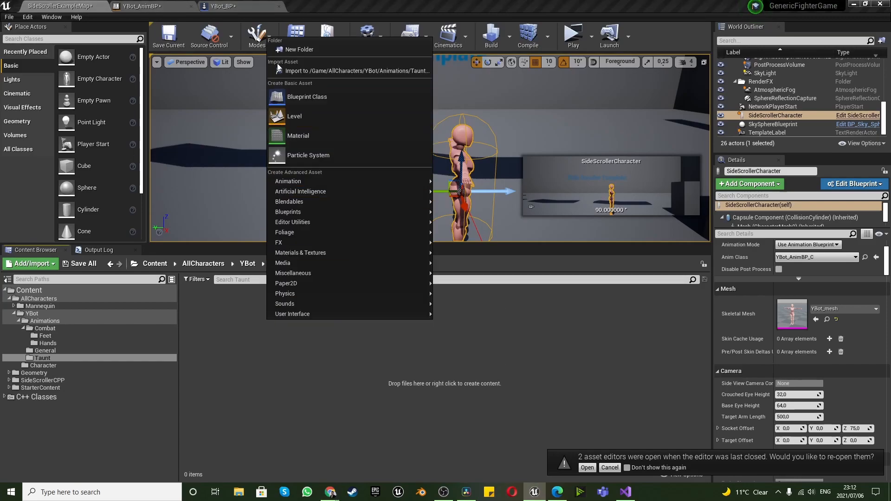
left_click(292, 73)
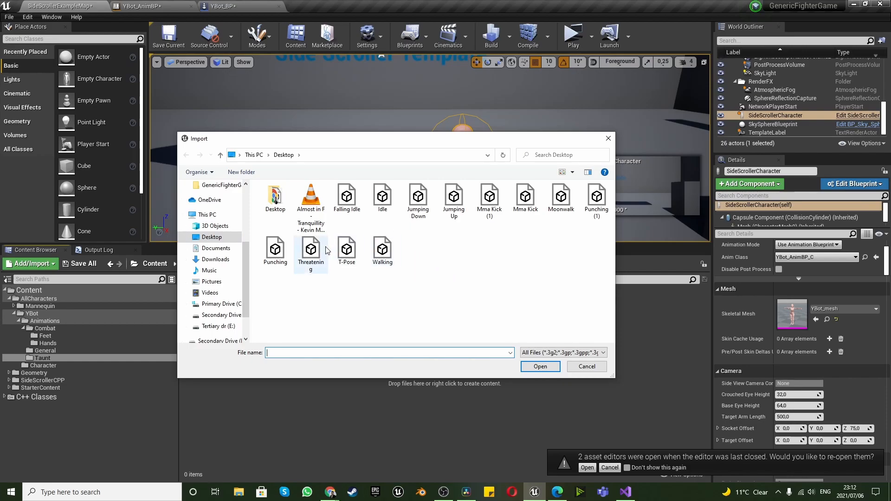
left_click(541, 367)
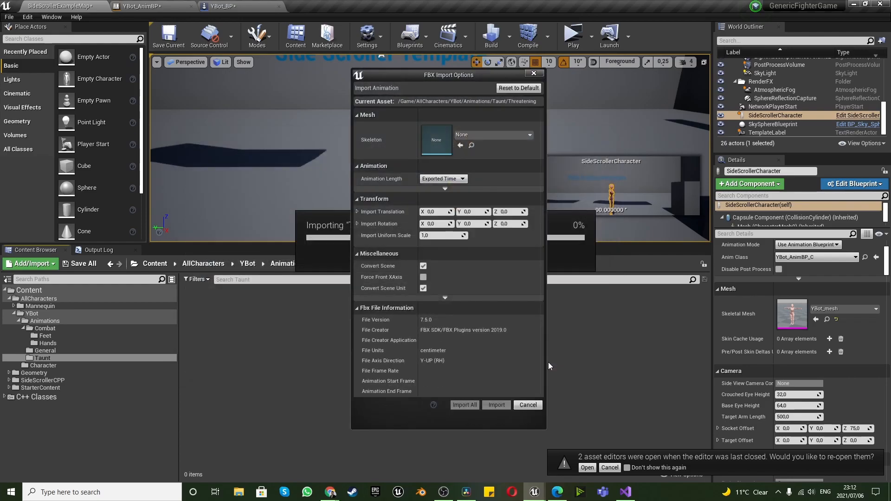
left_click(503, 133)
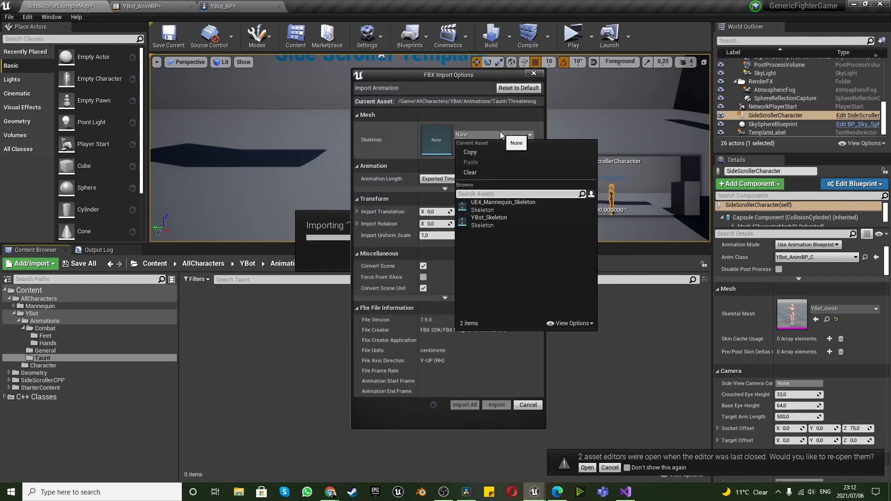
left_click(494, 222)
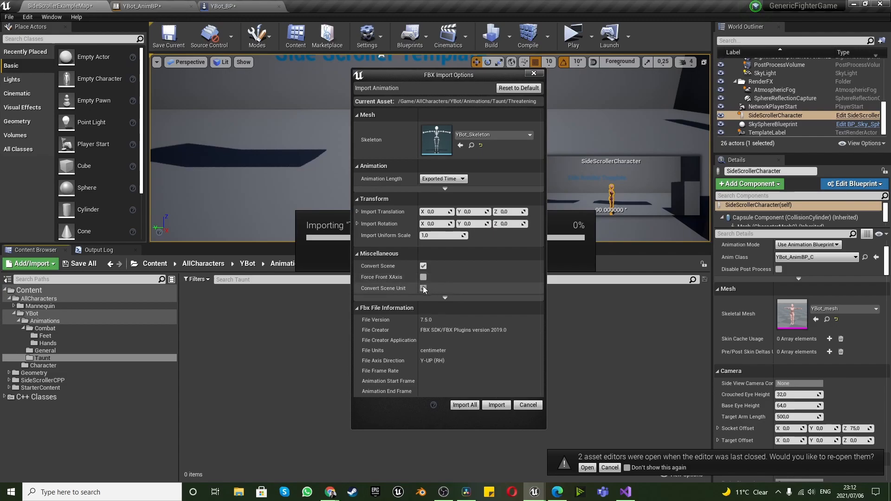
left_click(496, 406)
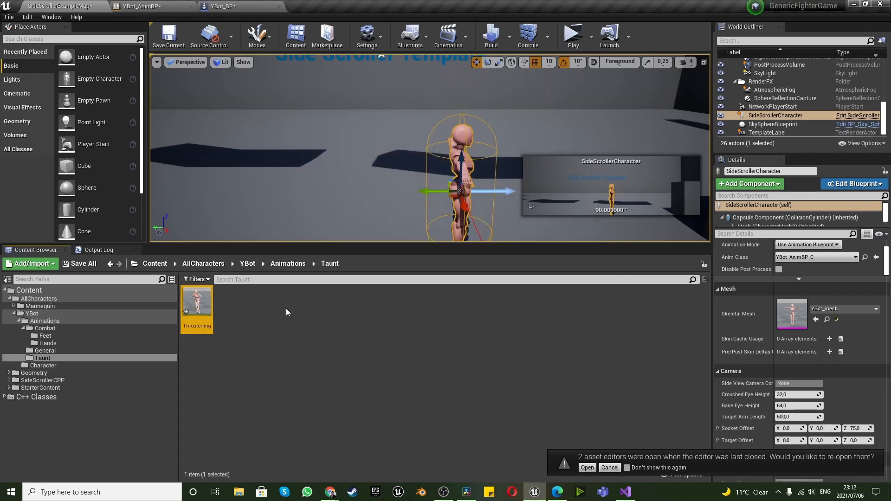
Add the Threatening animation as a state in the YBotStateMachine graph and rename the state to Entrance
left_click(159, 6)
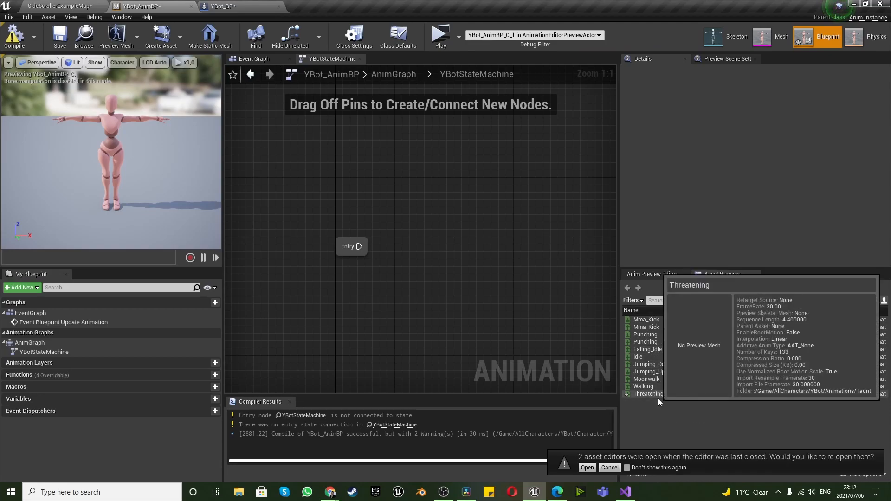
left_click_drag(655, 395, 442, 238)
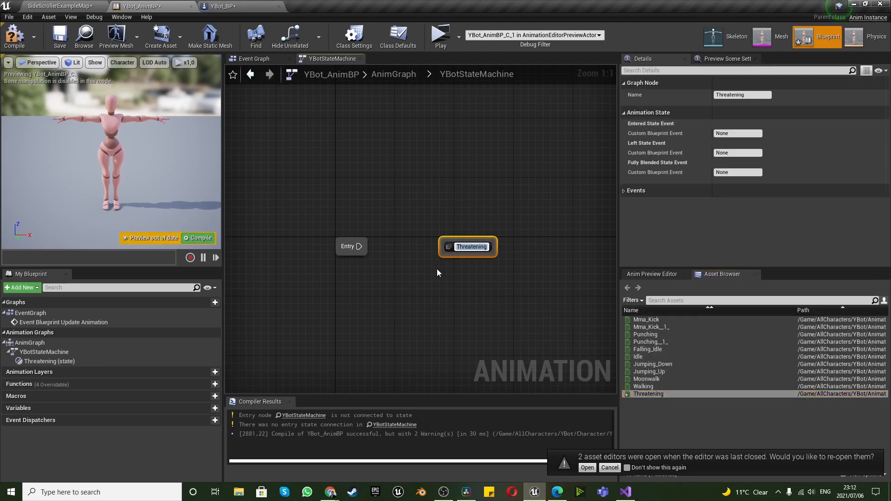
left_click(433, 279)
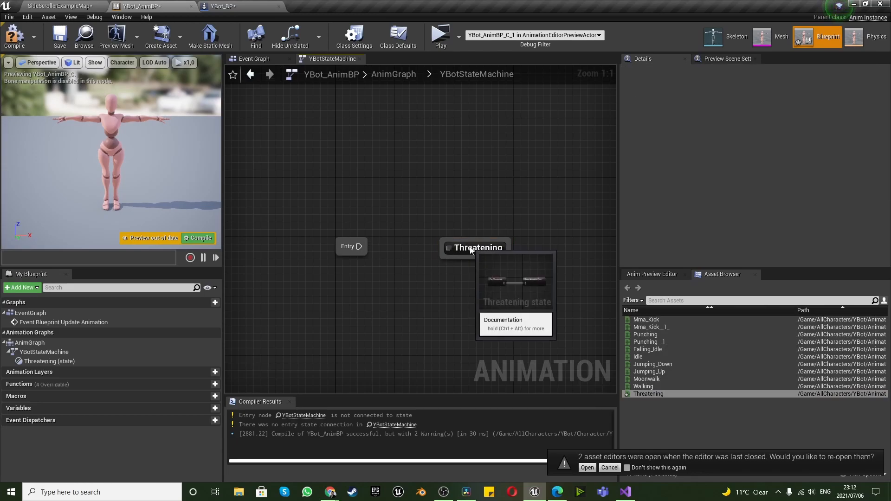
right_click(470, 246)
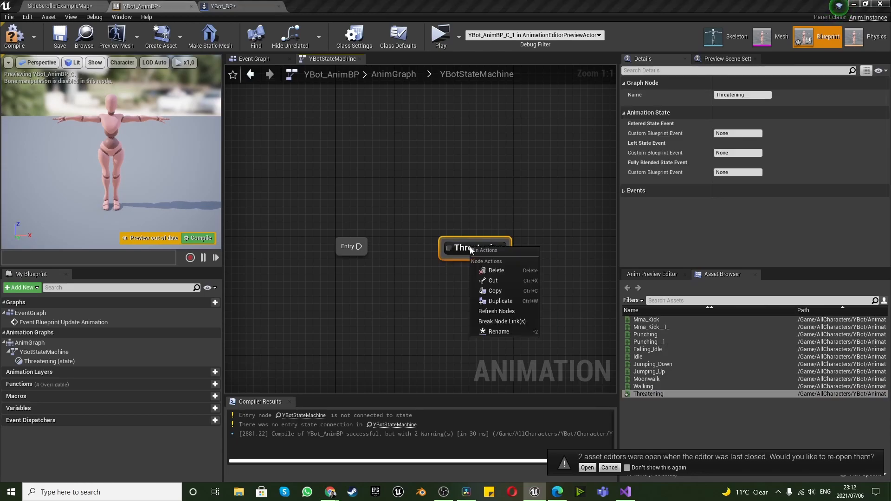
left_click(510, 332)
type("Entrance")
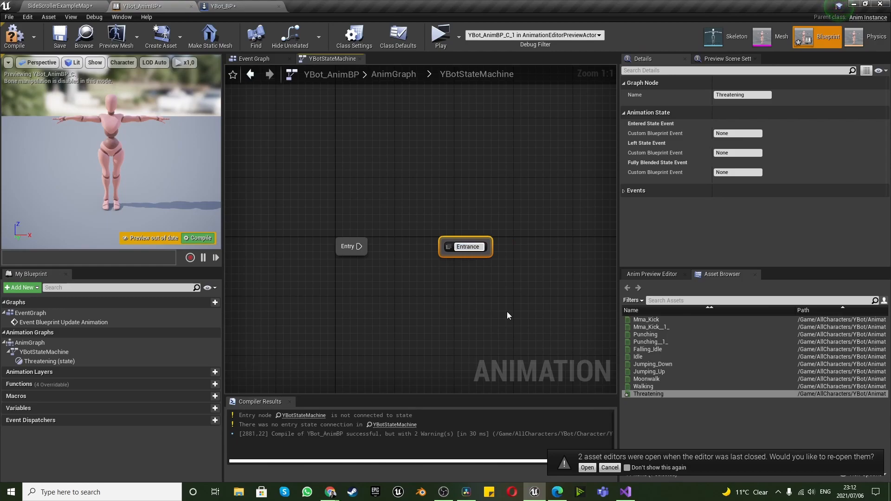
key("Return")
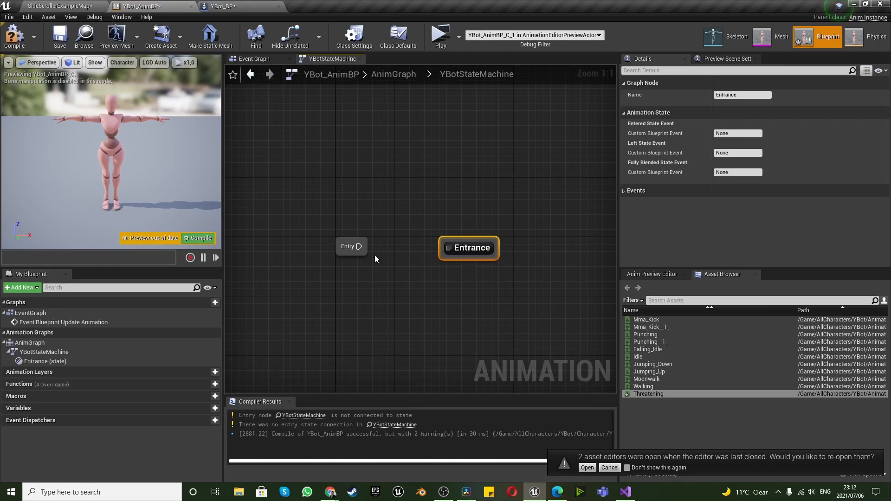
Connect Entry to the Entrance state and move Entrance closer to the Entry node
left_click_drag(446, 253, 444, 253)
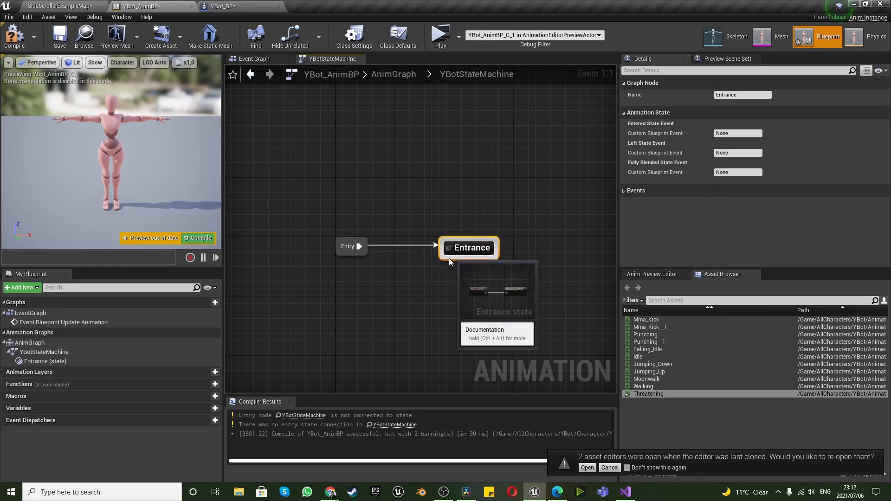
scroll(446, 276, "down", 3)
scroll(508, 259, "up", 3)
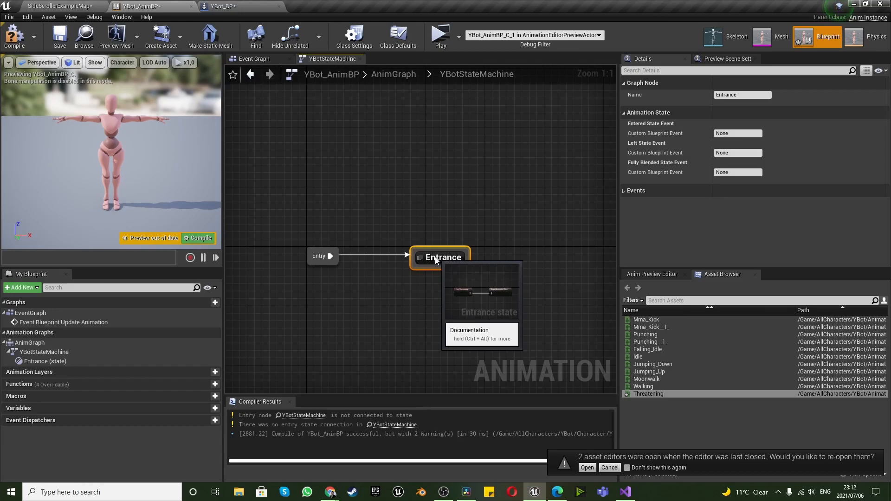
left_click_drag(437, 261, 384, 260)
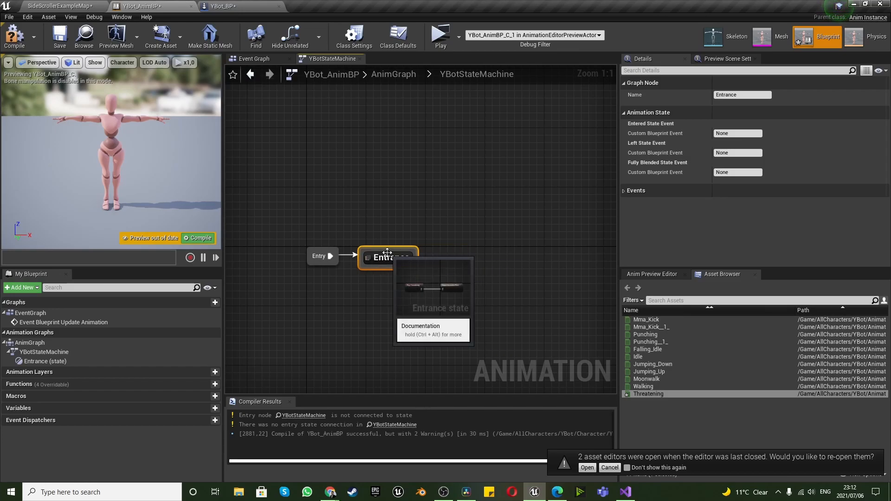
Turn off Loop Animation for the Threatening sequence inside the Entrance state and return to YBotStateMachine
double_click(388, 253)
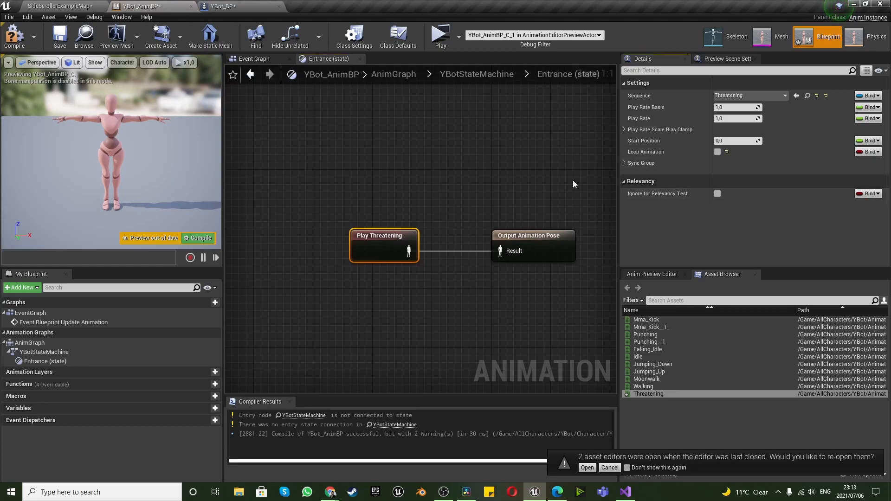
left_click(477, 76)
Add the Idle animation as a state beside Entrance and draw a transition from Entrance to Idle
scroll(409, 273, "down", 4)
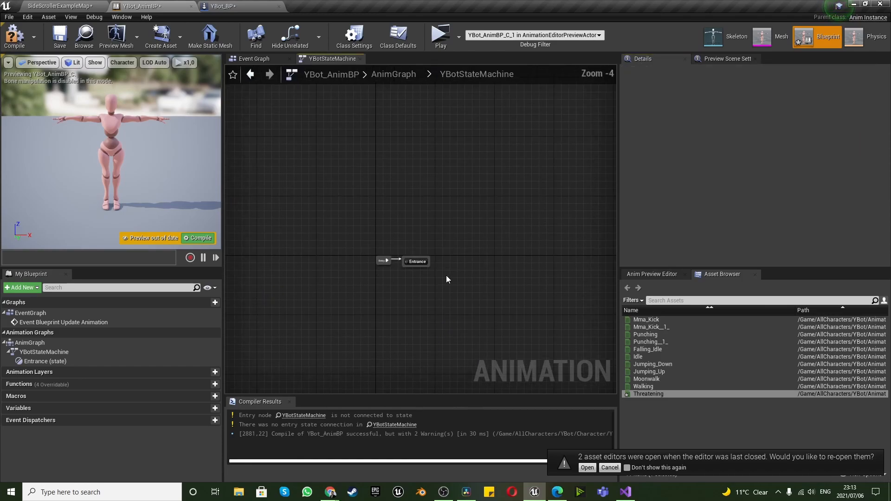
scroll(414, 277, "up", 4)
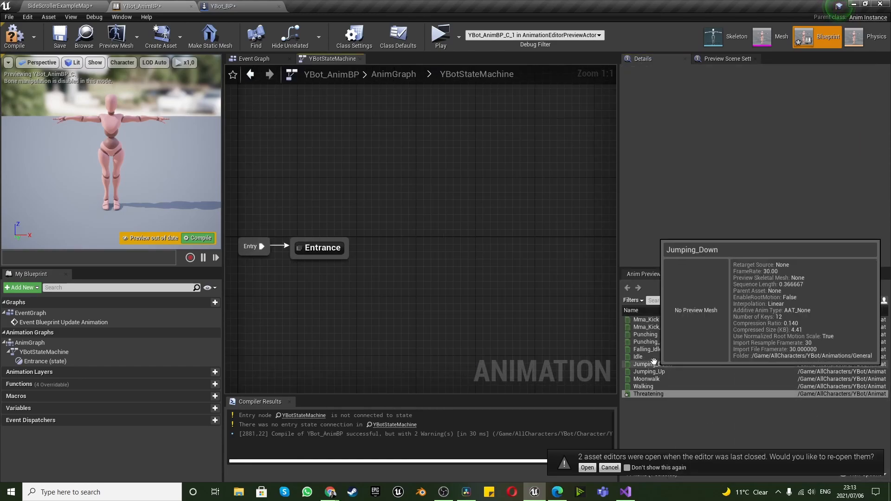
left_click_drag(638, 358, 424, 248)
left_click(428, 246)
left_click_drag(347, 251, 404, 253)
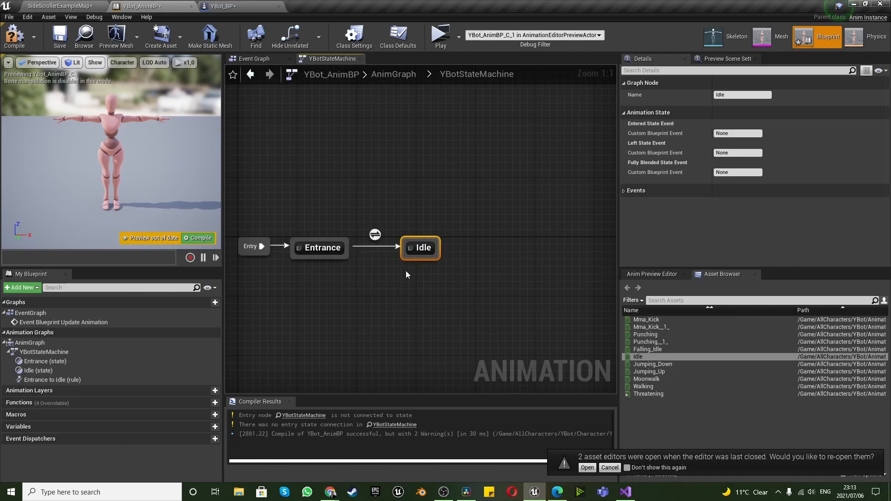
Enable Automatic Rule Based on Sequence Player in State for the Entrance to Idle transition and compile the animation blueprint
left_click(375, 235)
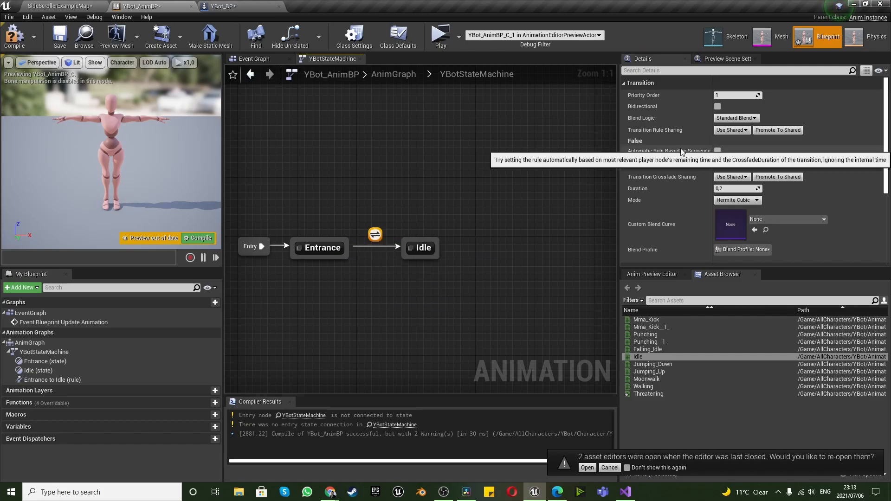
left_click(718, 151)
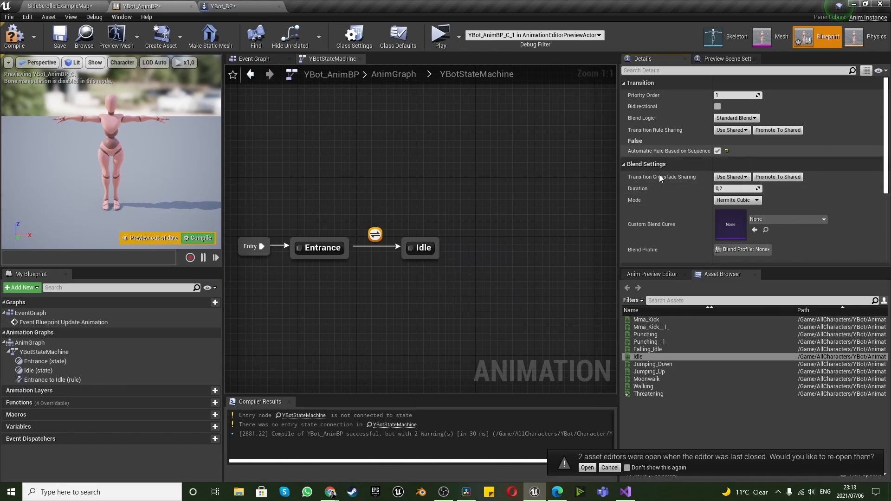
left_click_drag(619, 191, 403, 192)
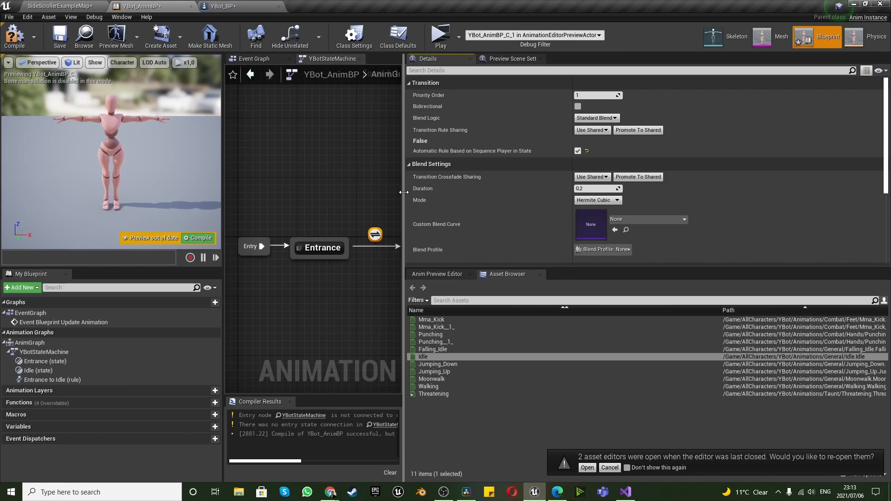
left_click_drag(404, 191, 632, 193)
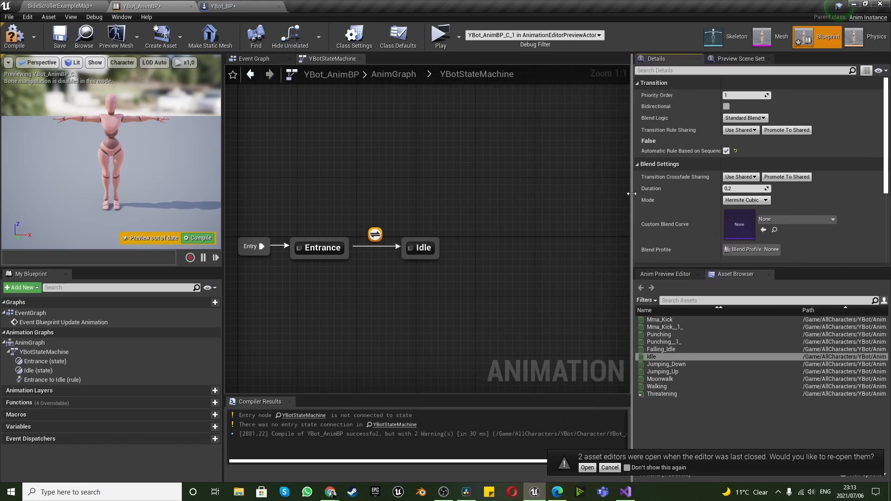
left_click(14, 37)
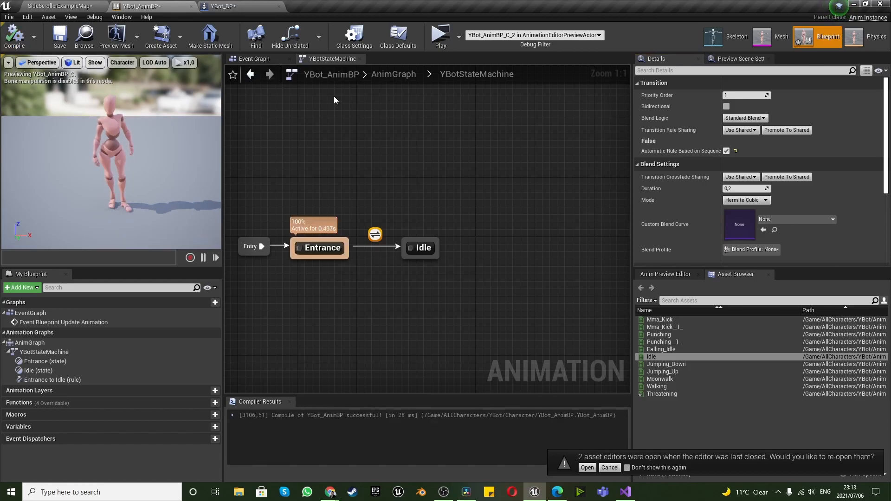
Play the game preview, test the character by walking both ways and jumping, and stop the preview
left_click(436, 36)
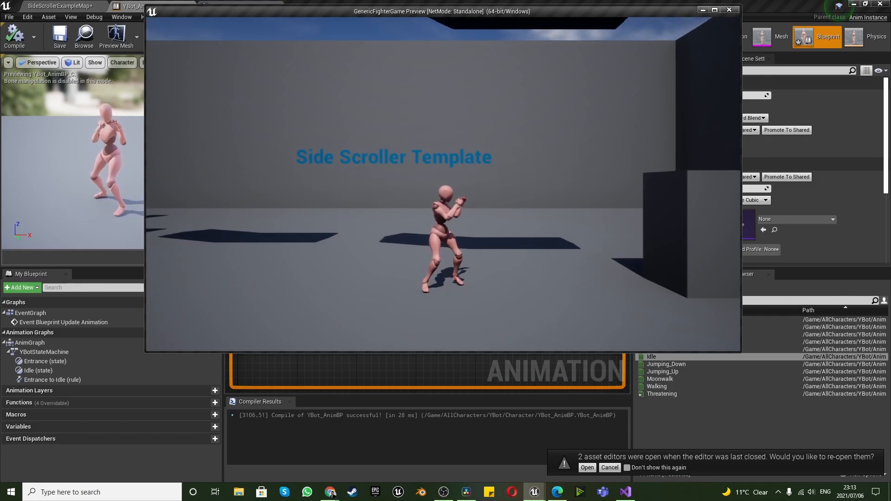
key("d")
key("a")
key("d")
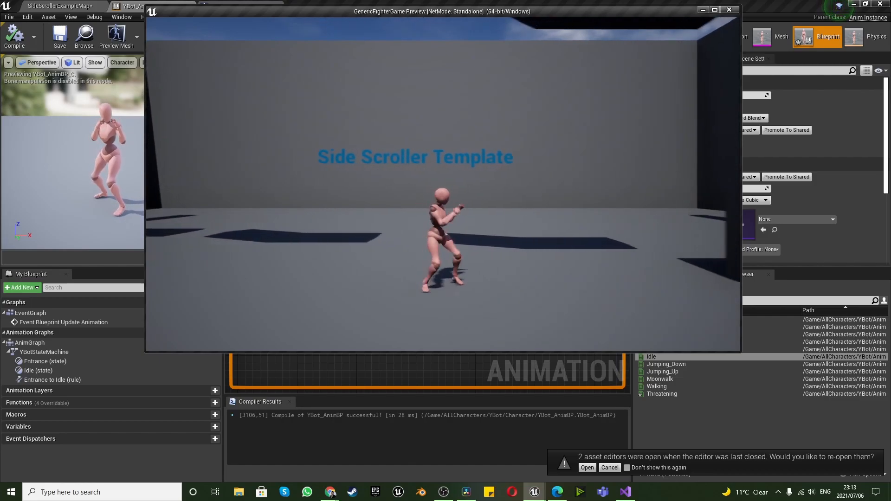
key("space")
key("space")
key("a")
key("space")
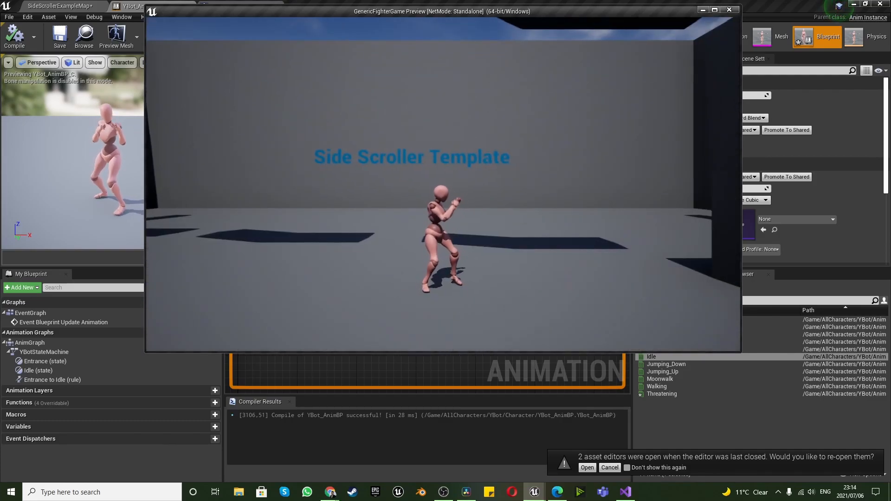
key("Escape")
left_click(407, 296)
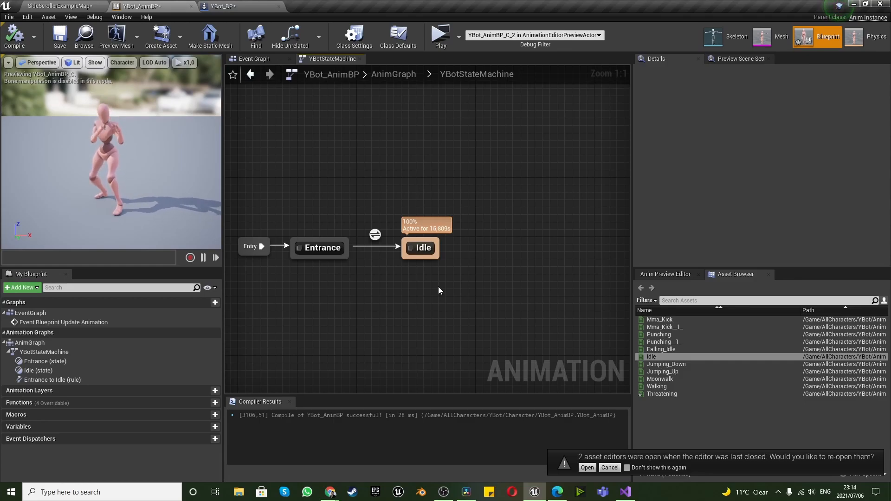
Add the Walking animation as a state in YBotStateMachine and rename the state to Walk Forward
mouse_move(666, 387)
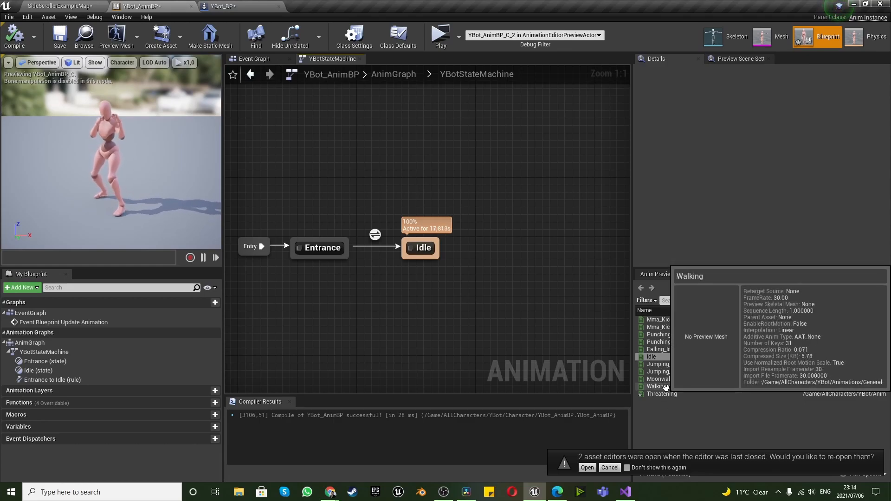
left_click_drag(666, 387, 512, 232)
left_click(512, 294)
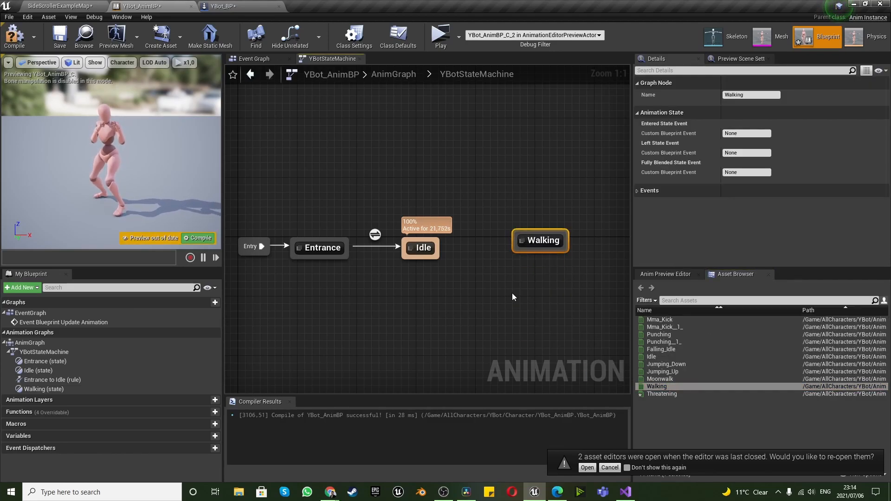
right_click(544, 241)
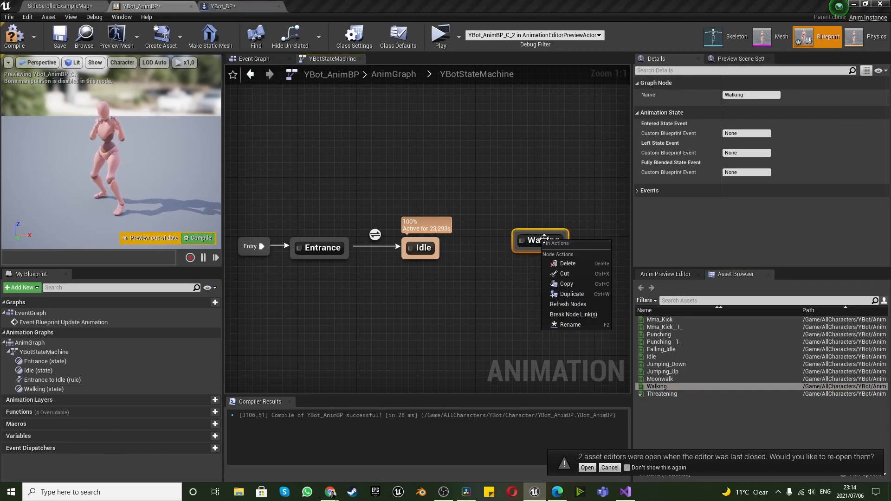
left_click(579, 328)
type("Walk")
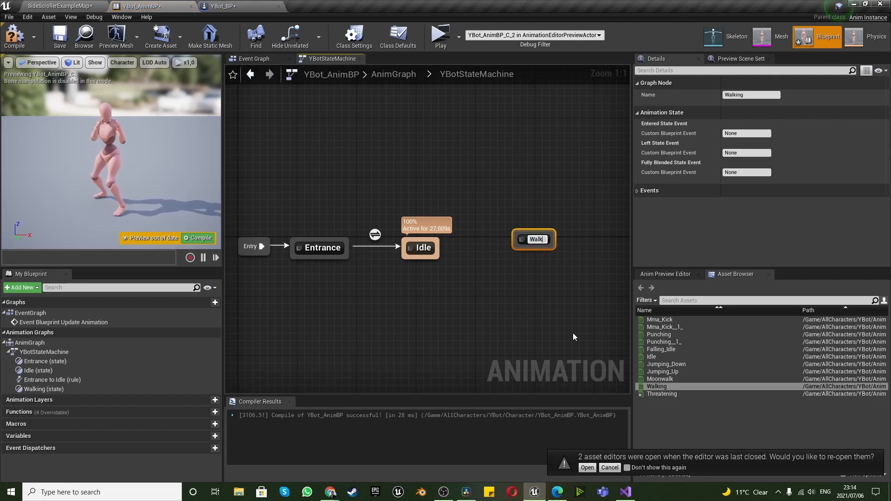
type(" Forward")
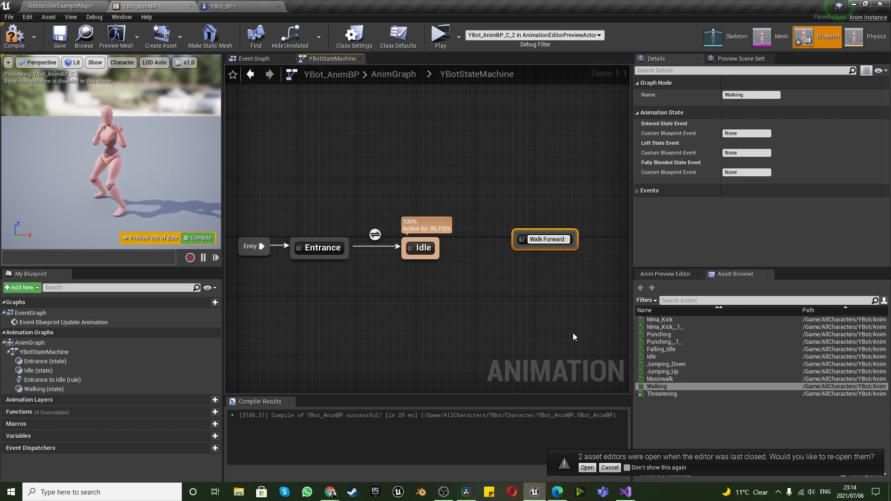
key("Return")
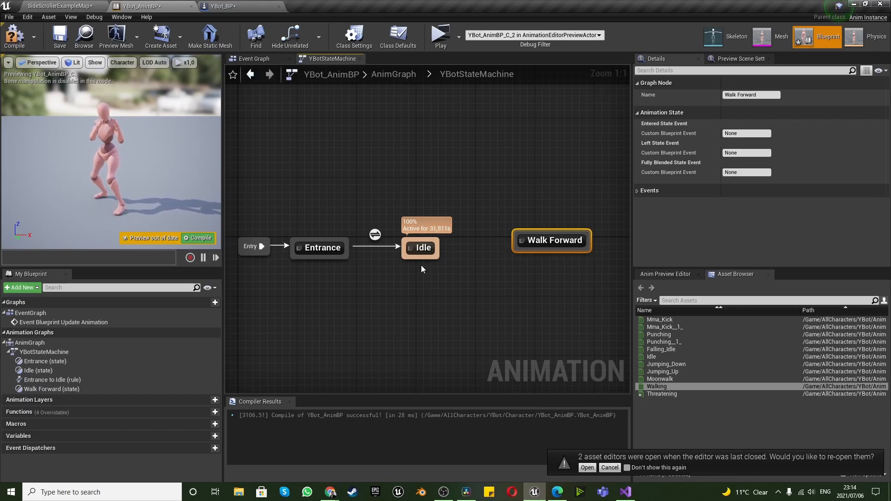
Move the Walk Forward state below Entrance and draw a transition from Idle to Walk Forward
left_click_drag(542, 239, 321, 335)
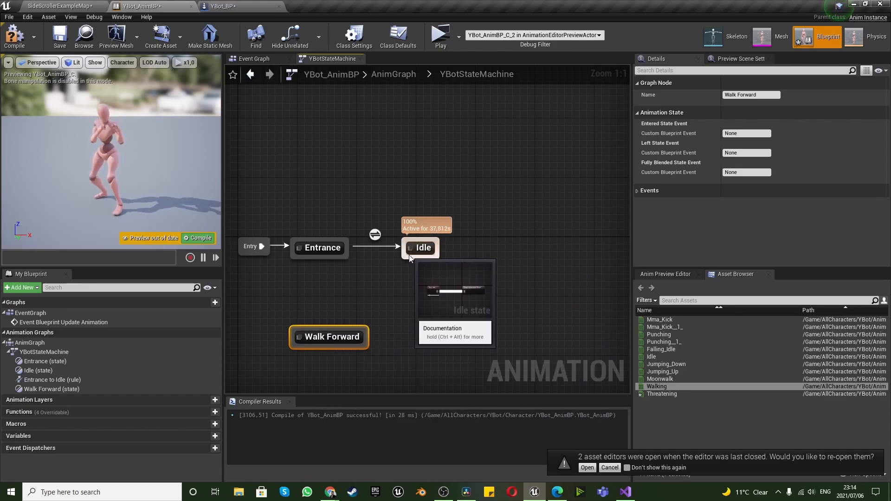
left_click_drag(409, 258, 357, 328)
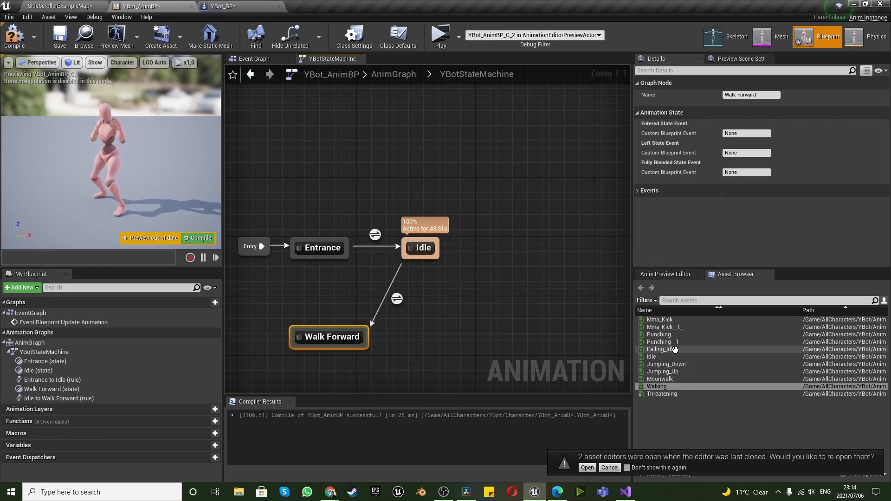
Add the Moonwalk animation as a state named Walk Backward and position it below Idle
left_click_drag(673, 380, 433, 325)
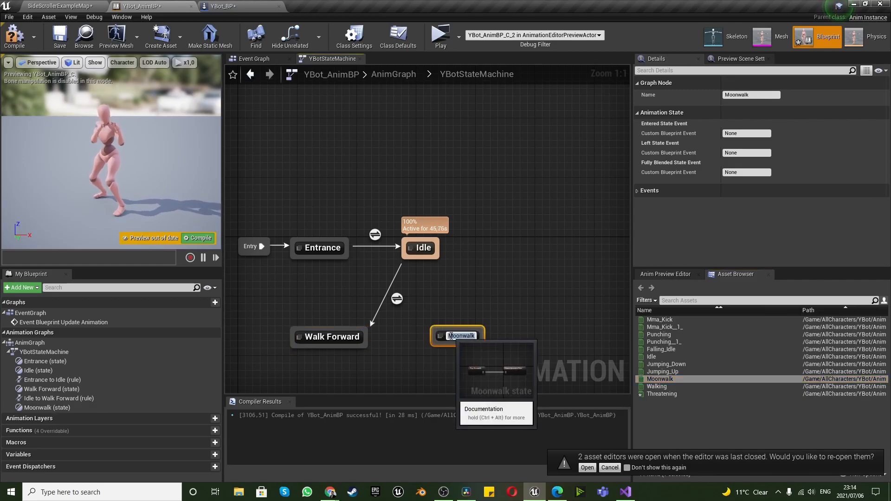
type("Walk")
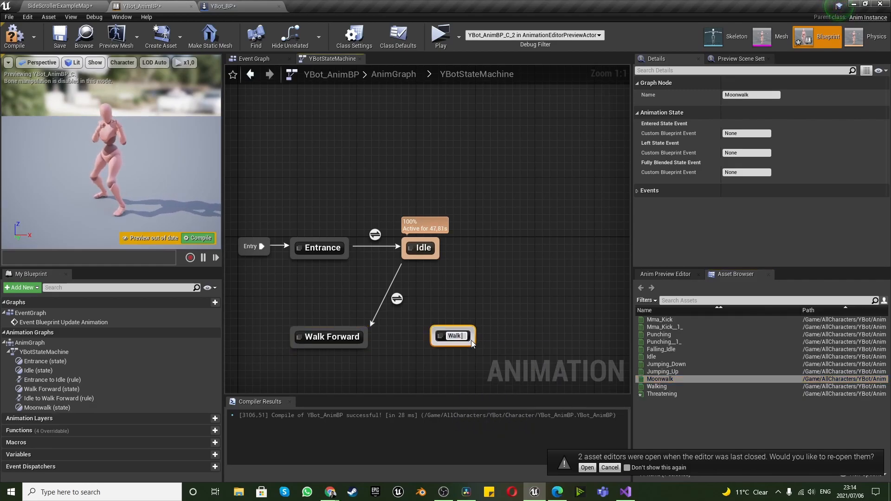
type(" Backward")
key("Return")
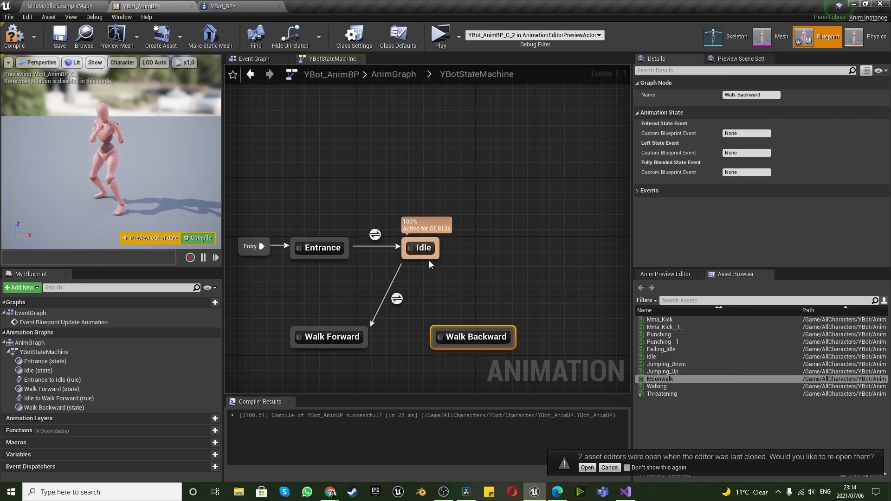
left_click_drag(465, 337, 449, 344)
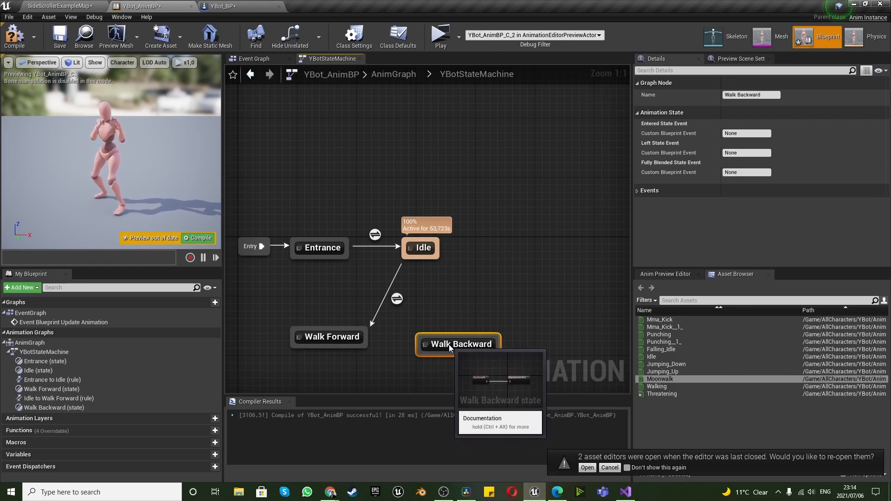
Draw a transition from Idle to Walk Backward and return transitions from Walk Forward and Walk Backward to Idle
left_click_drag(433, 261, 449, 341)
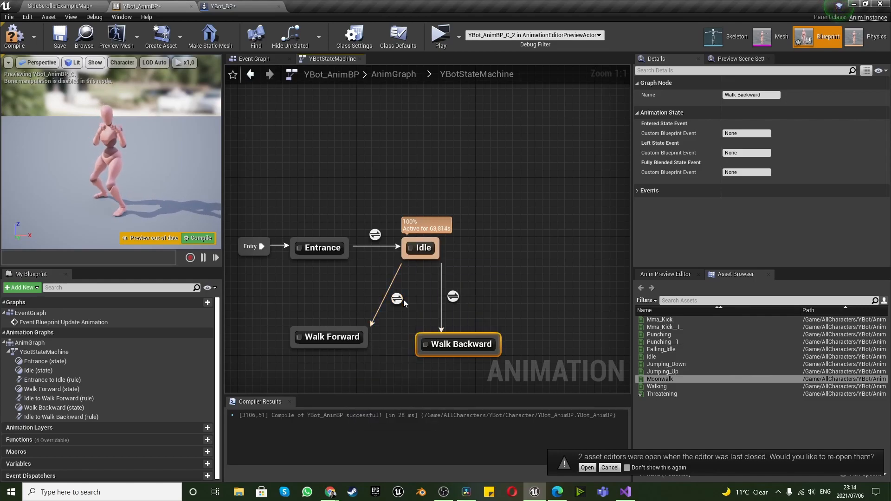
left_click_drag(325, 337, 409, 261)
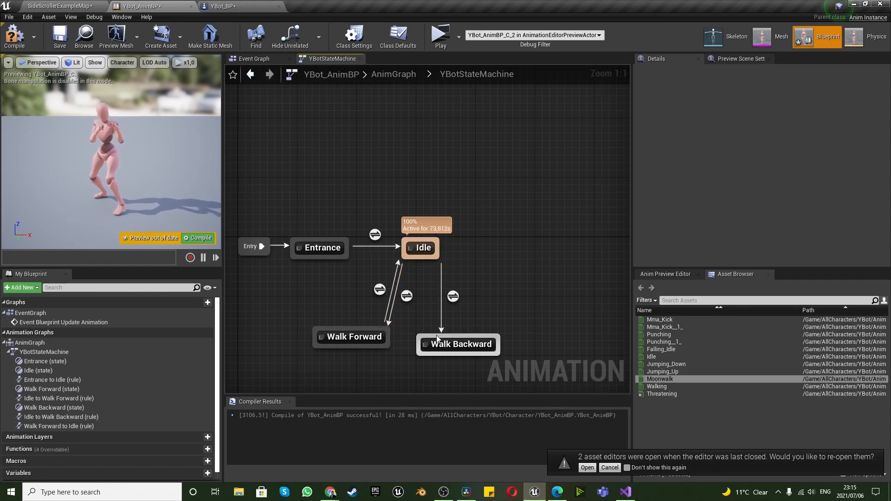
left_click_drag(433, 337, 434, 259)
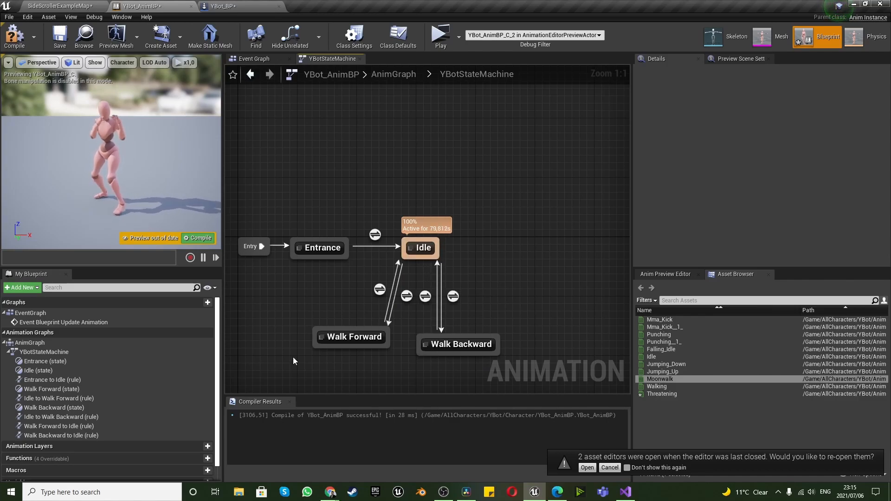
left_click(451, 353)
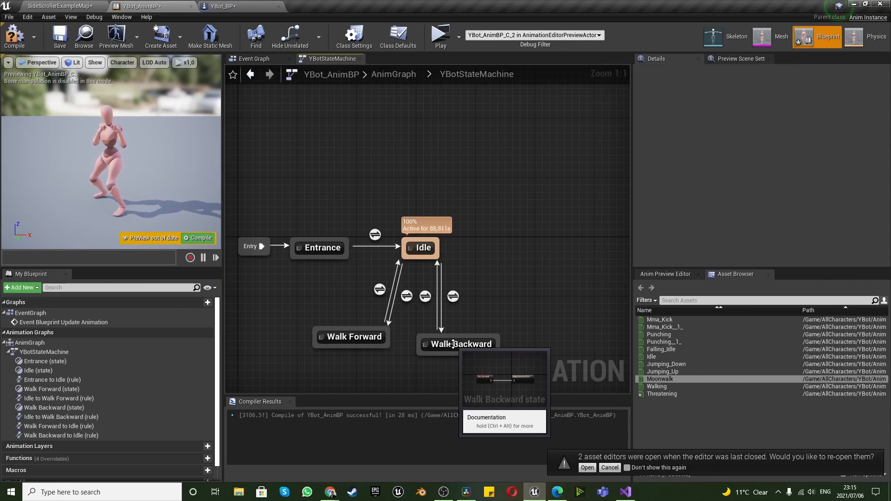
left_click(319, 365)
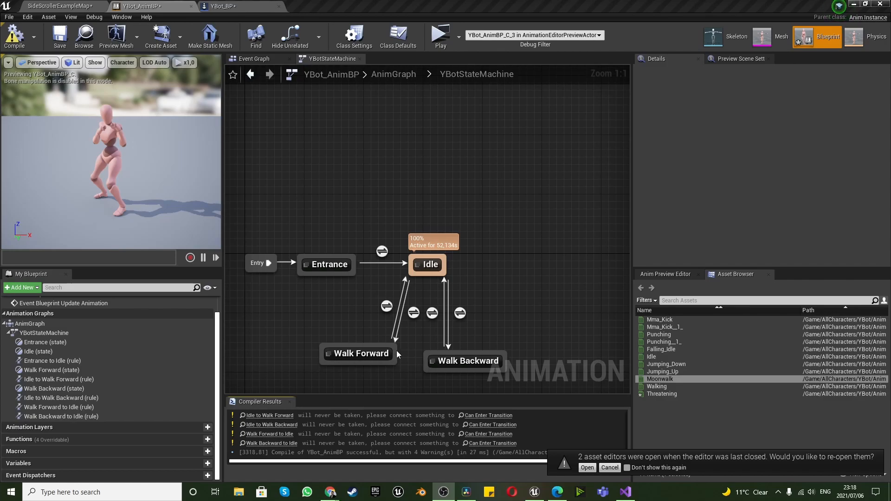
View YBot_AnimBP's Event Graph and open ThirdPerson_AnimBP from the Mannequin character's Animations folder for reference
left_click(245, 60)
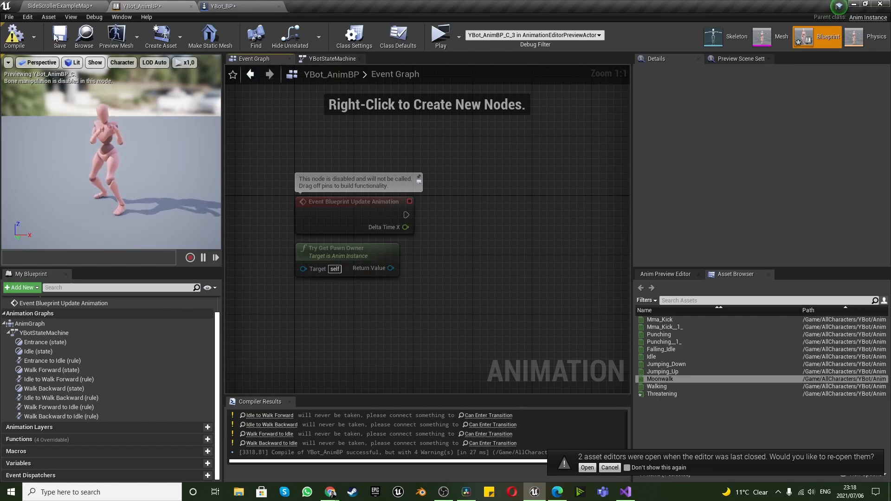
left_click(69, 6)
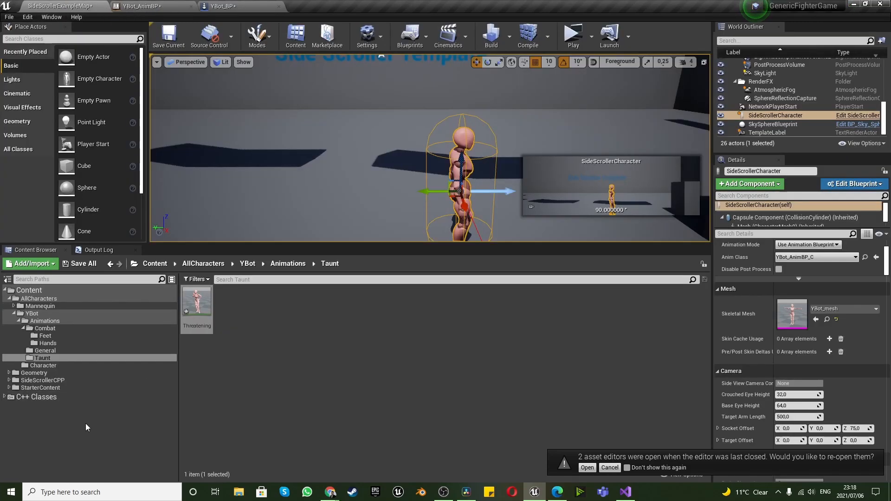
left_click(52, 307)
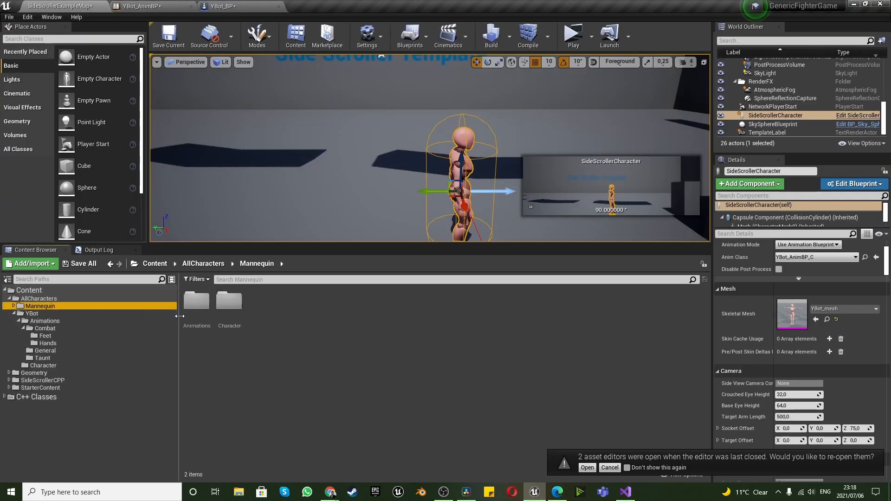
double_click(197, 301)
double_click(195, 309)
Examine how ThirdPerson_AnimBP's Event Graph checks the pawn owner and sets the IsInAir? and Speed variables
scroll(257, 277, "up", 8)
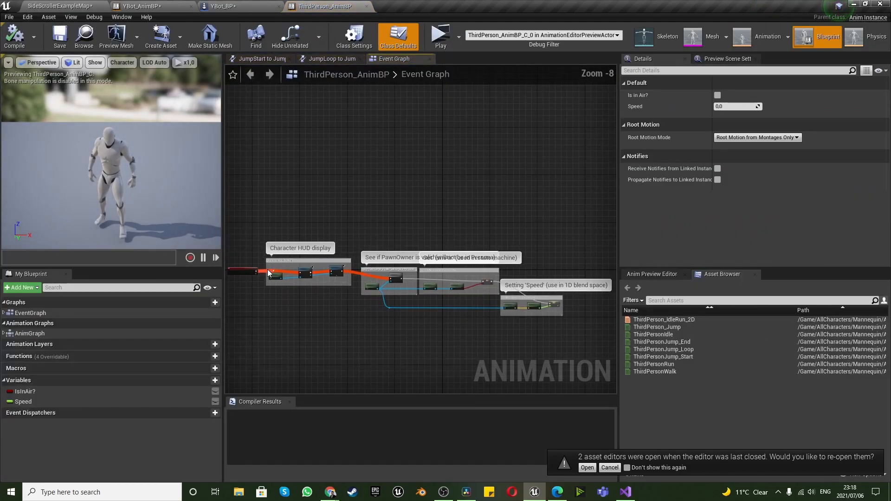
scroll(411, 308, "down", 3)
scroll(383, 274, "up", 2)
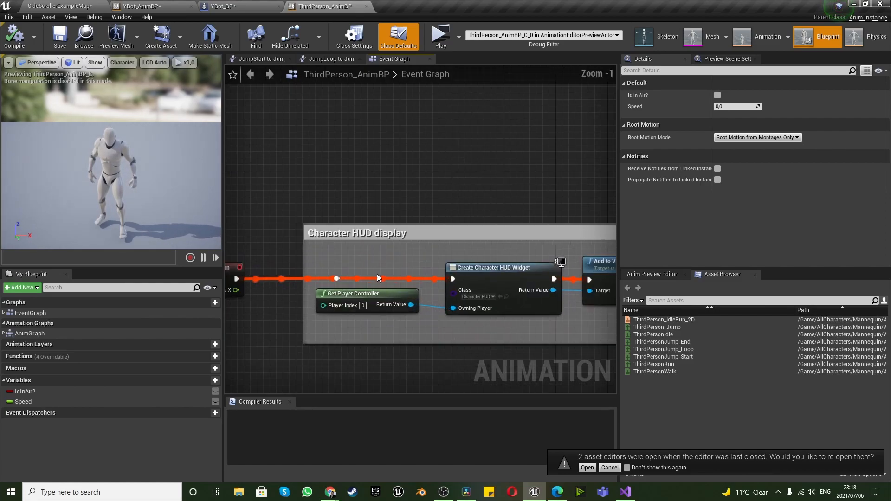
scroll(369, 279, "down", 5)
scroll(469, 284, "up", 3)
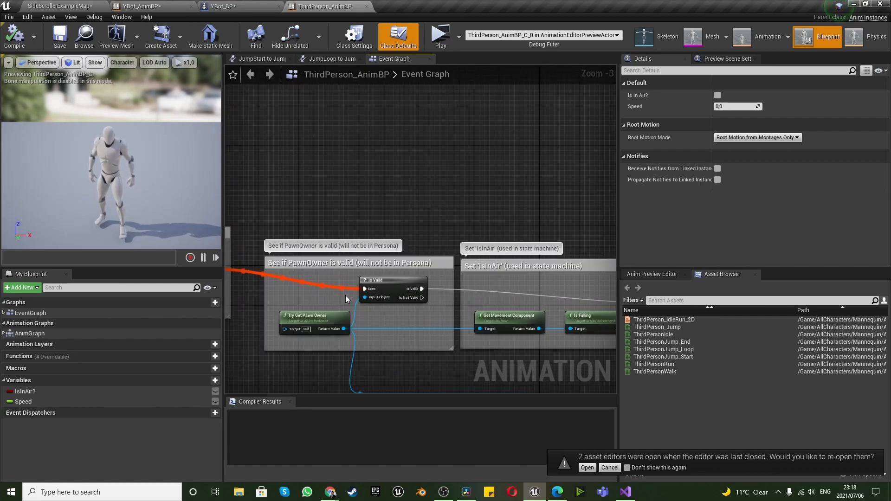
scroll(298, 276, "down", 5)
scroll(425, 290, "up", 6)
scroll(325, 278, "down", 3)
scroll(296, 270, "up", 3)
scroll(291, 268, "down", 2)
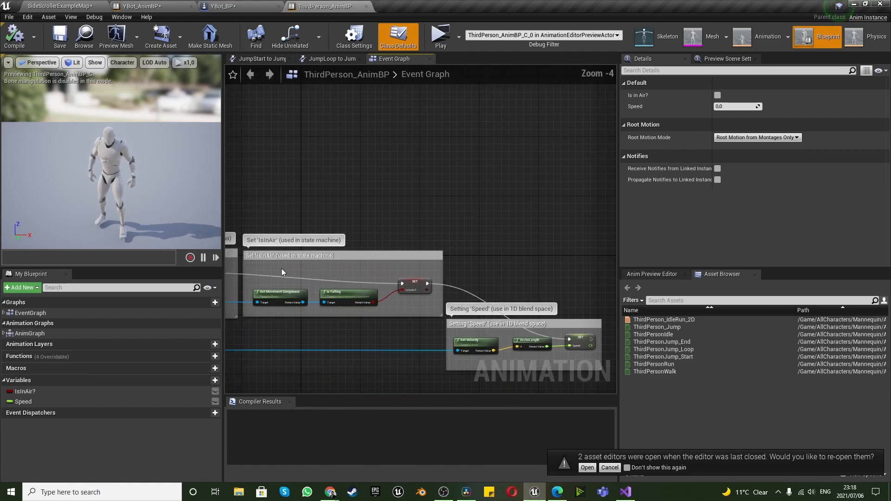
scroll(264, 270, "up", 1)
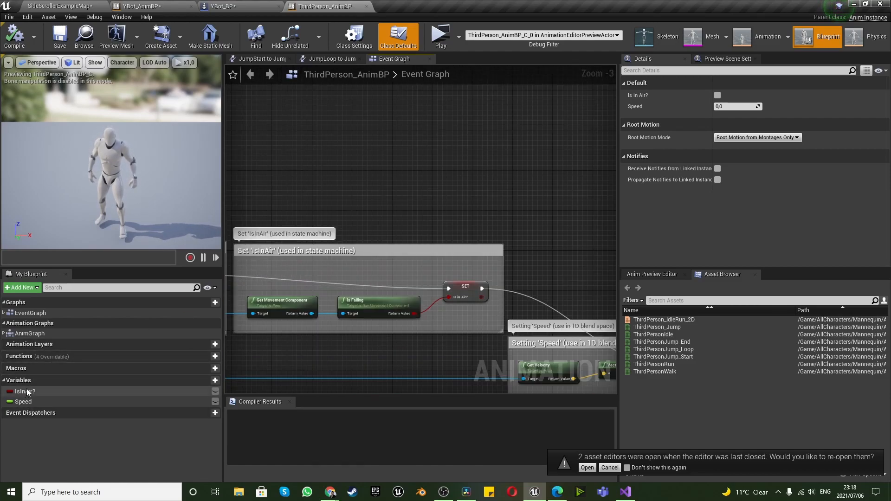
scroll(298, 287, "down", 4)
scroll(434, 339, "up", 2)
scroll(391, 245, "up", 4)
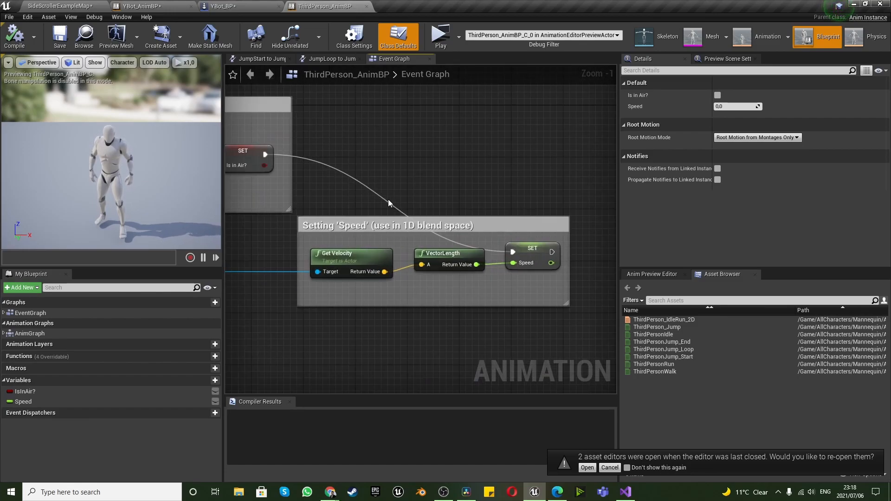
Return to YBot_AnimBP and view the states and transitions in YBotStateMachine
scroll(390, 200, "down", 10)
scroll(290, 209, "up", 2)
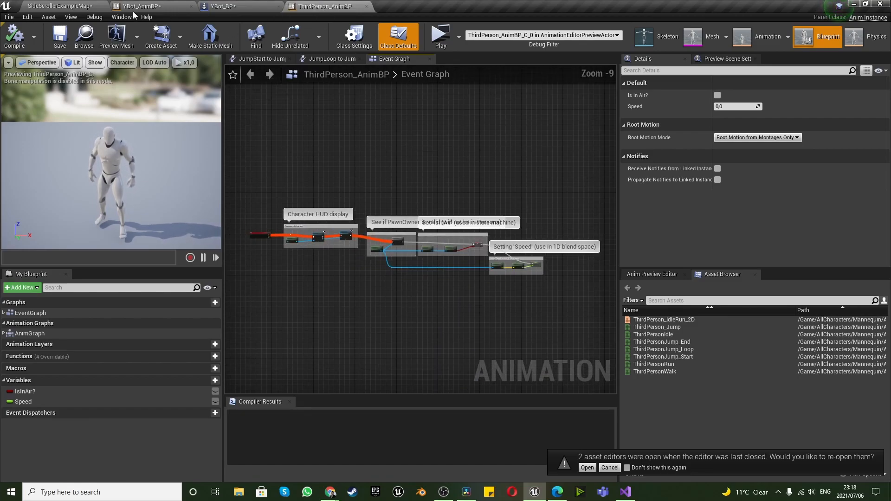
left_click(148, 6)
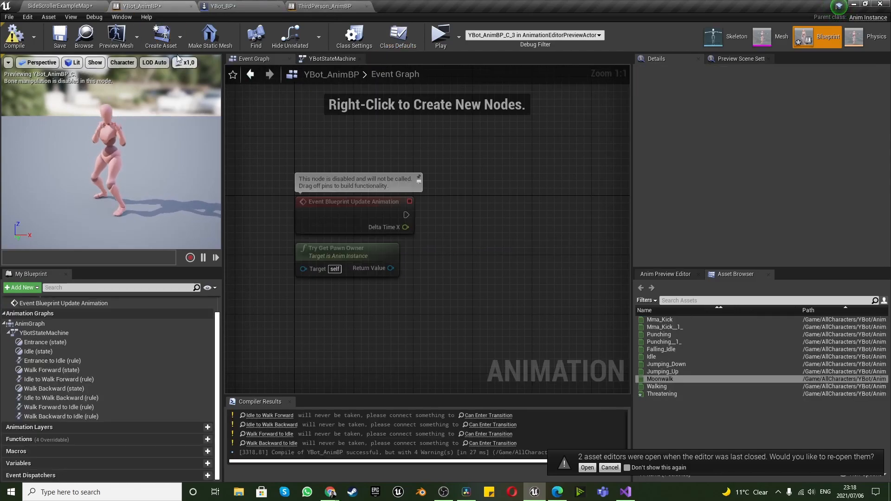
left_click(325, 59)
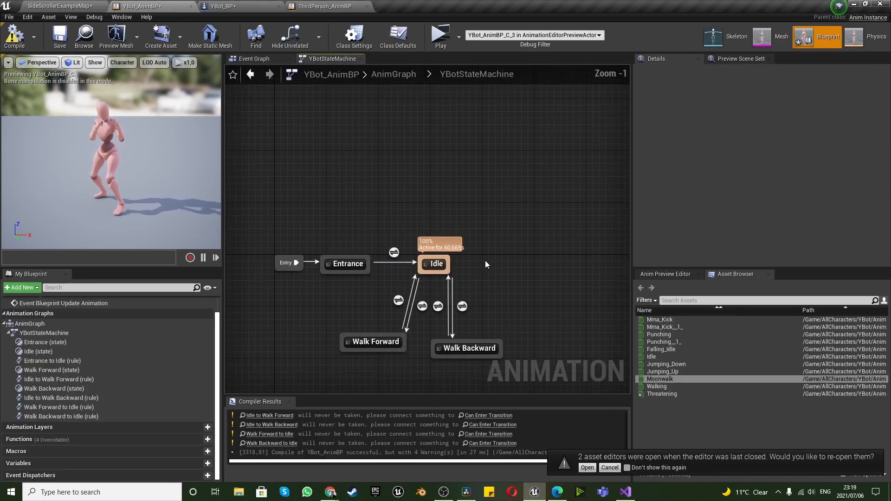
scroll(455, 338, "up", 1)
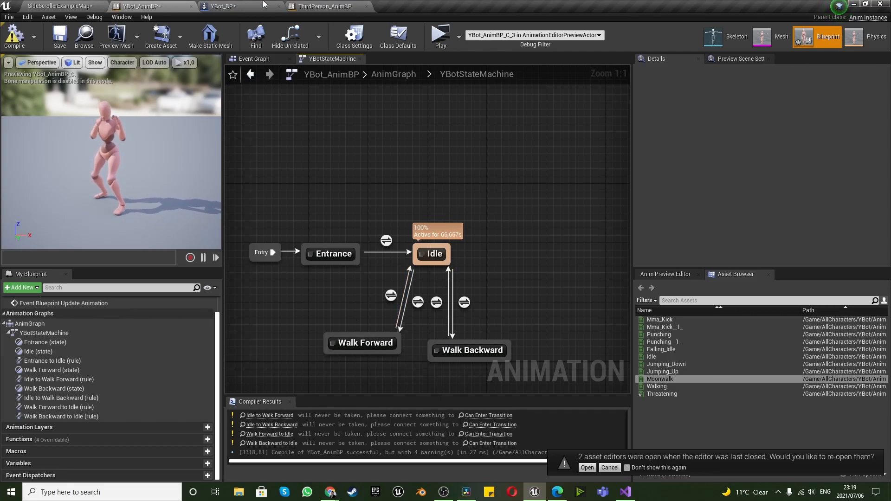
Examine the JumpStart to JumpLoop rule and the Idle/Run state in ThirdPerson_AnimBP's Default state machine
left_click(324, 7)
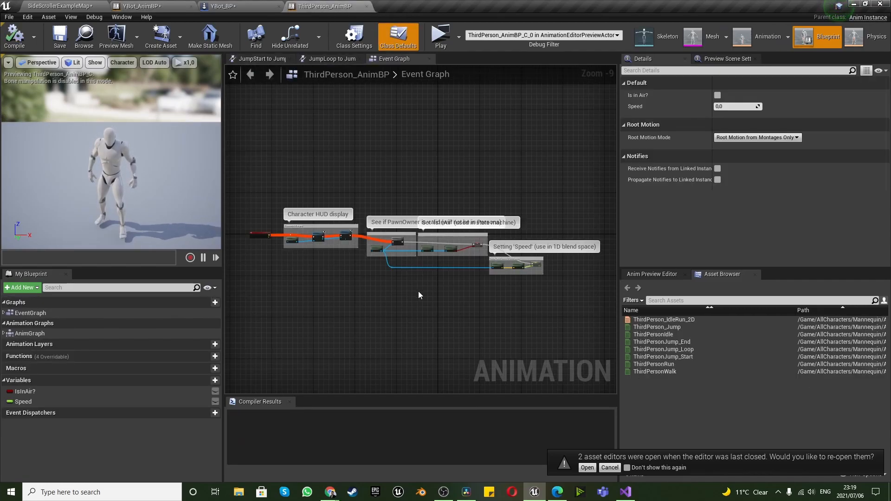
scroll(419, 295, "up", 2)
left_click(263, 58)
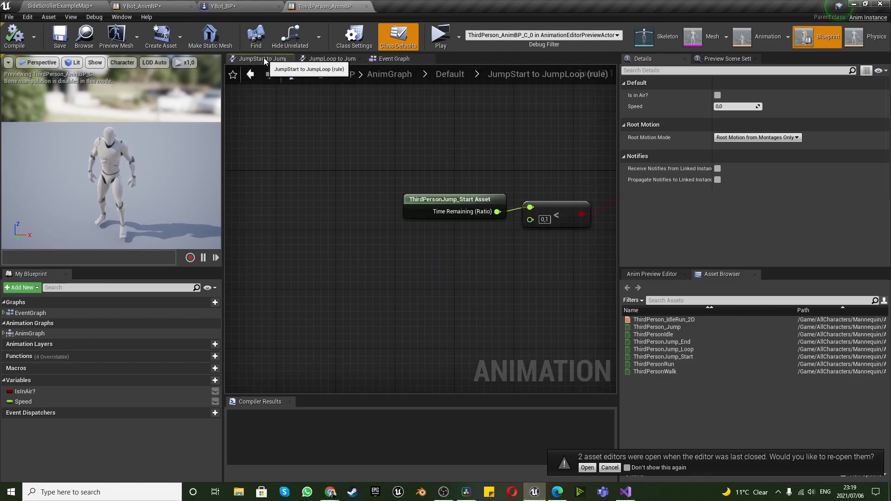
scroll(361, 241, "down", 2)
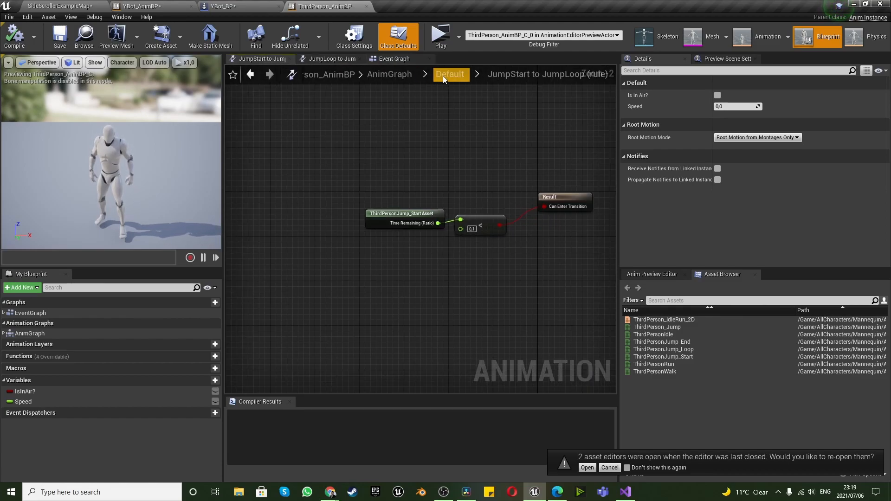
left_click(398, 74)
double_click(357, 251)
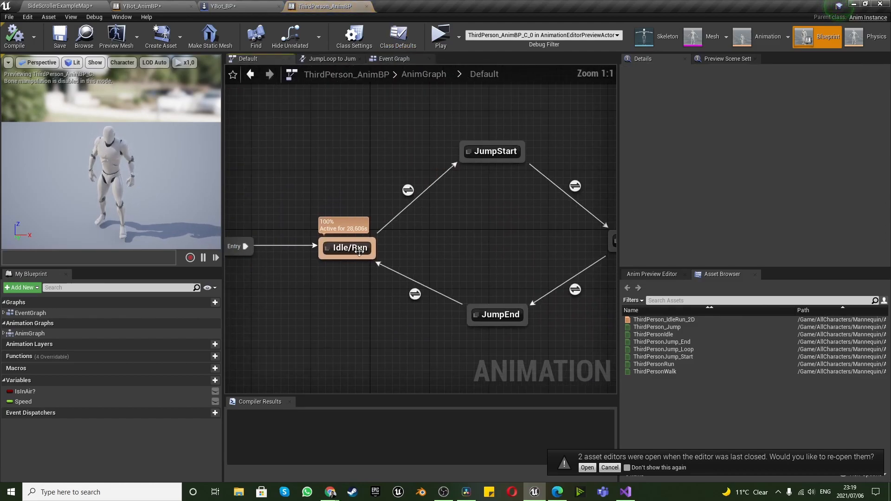
double_click(360, 255)
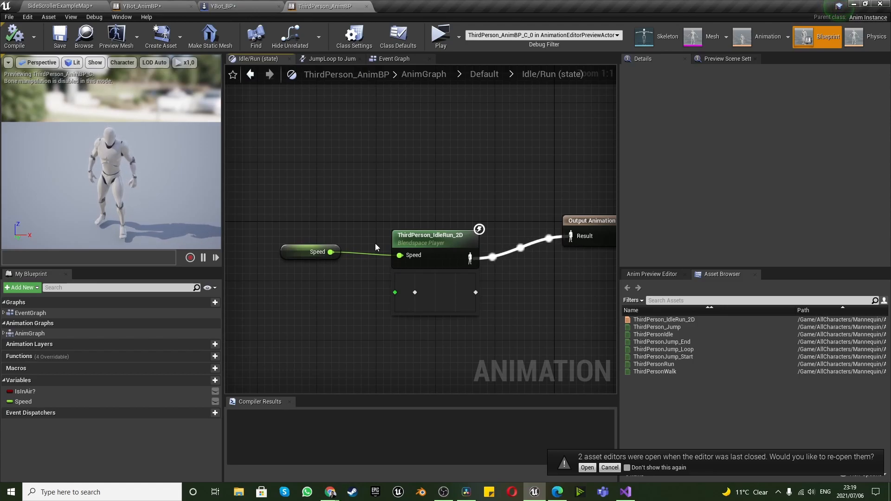
Add a Boolean variable named MoveFwd to YBot_AnimBP
left_click(168, 5)
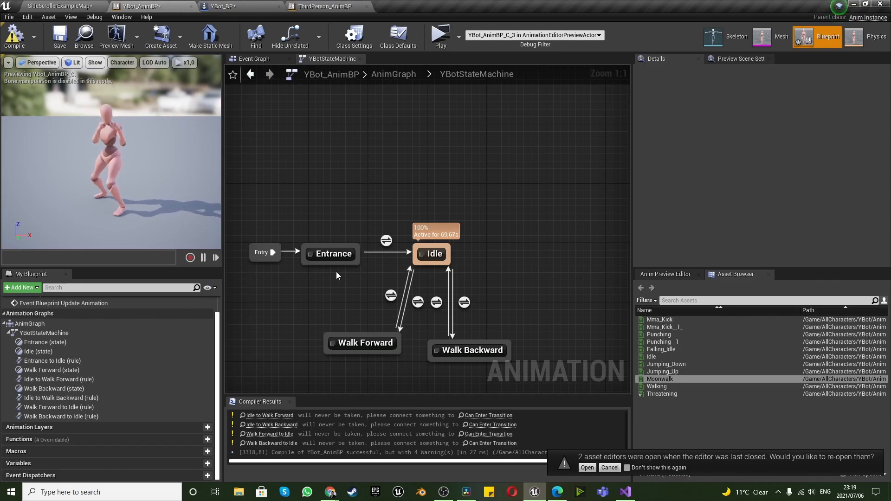
left_click(200, 464)
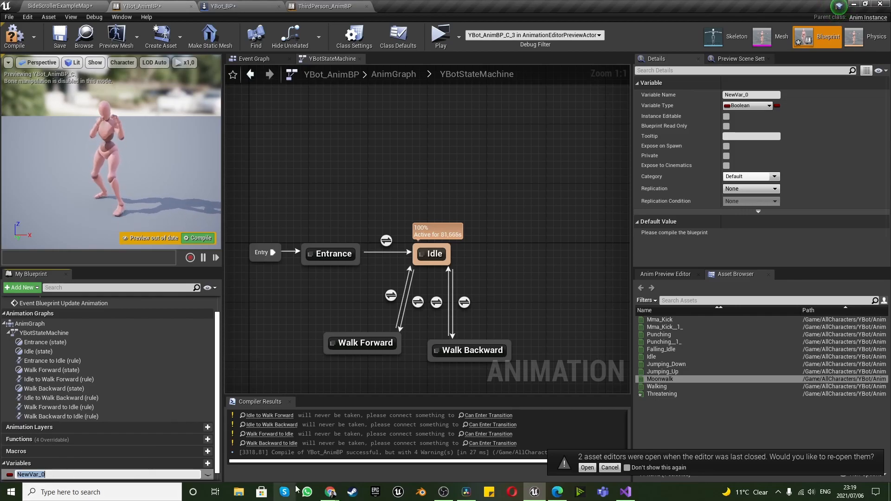
left_click(444, 498)
left_click(444, 499)
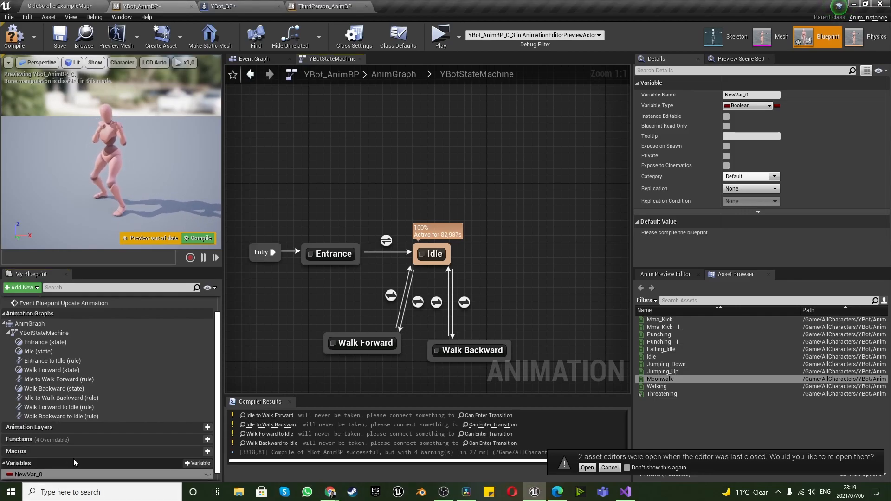
right_click(35, 475)
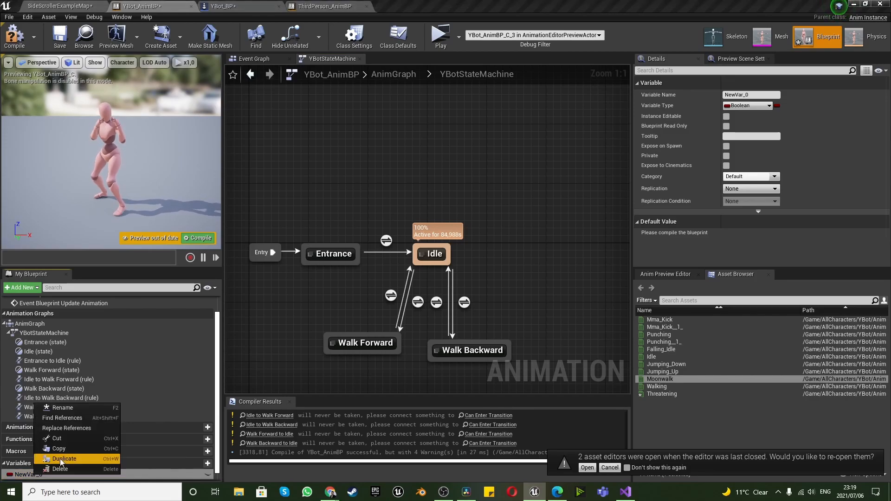
left_click(78, 408)
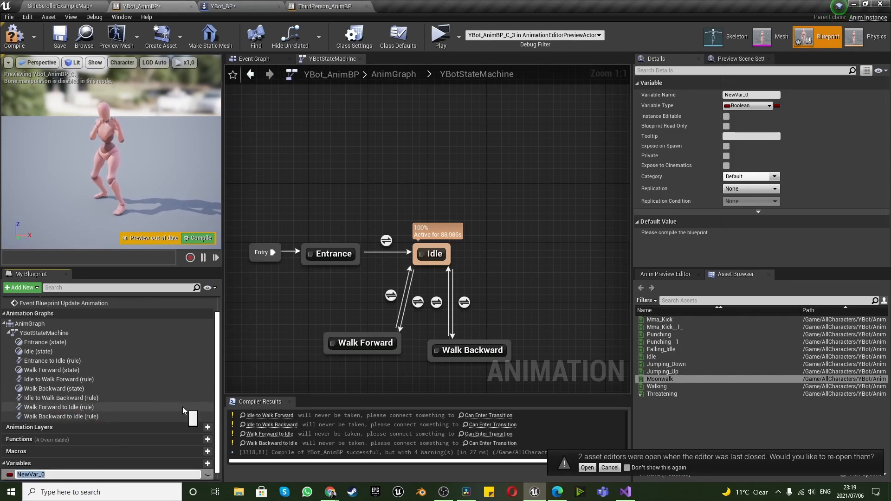
type("MoveFwd")
key("Return")
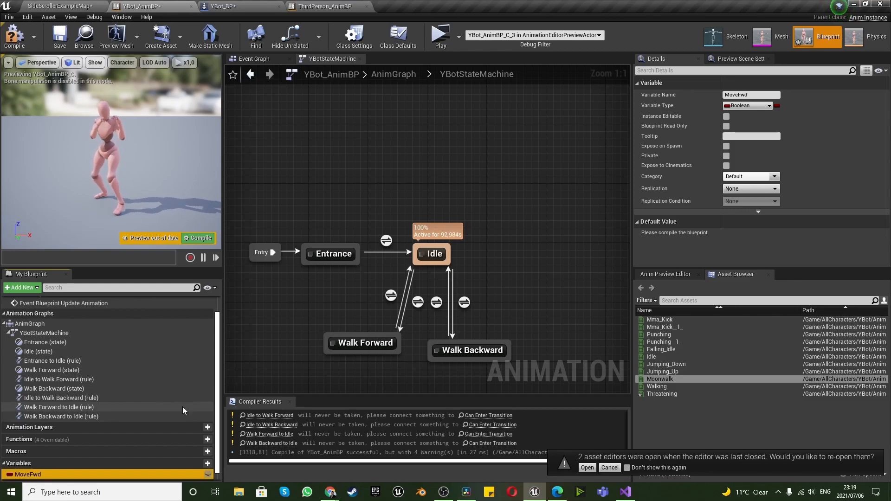
Add three more Boolean variables to YBot_AnimBP, named MoveBwd, IsCrouching and IsGrounded
left_click(211, 464)
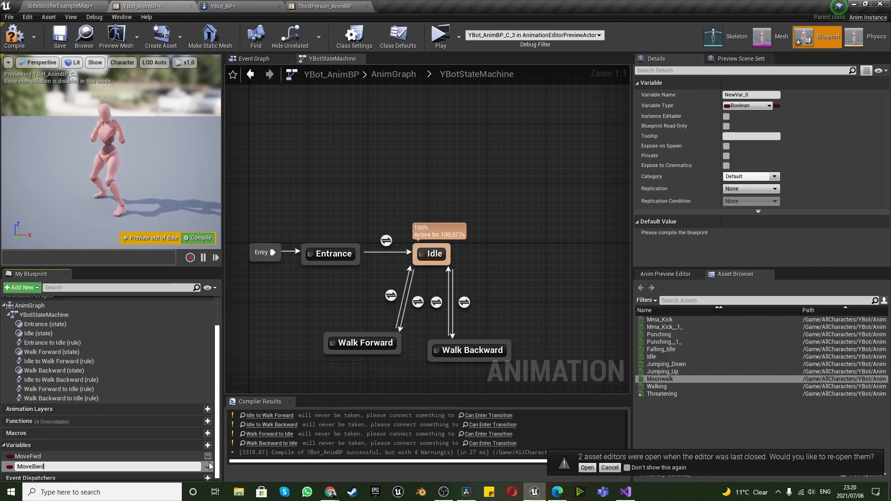
key("Return")
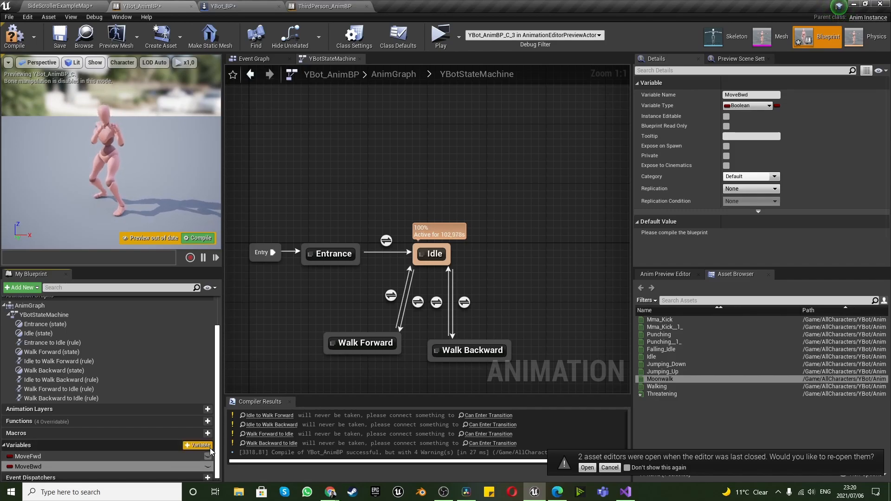
left_click(210, 447)
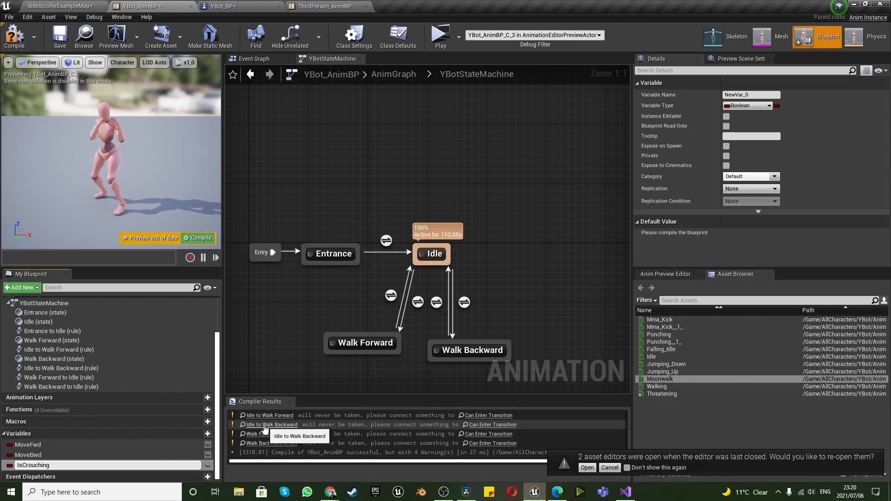
key("Return")
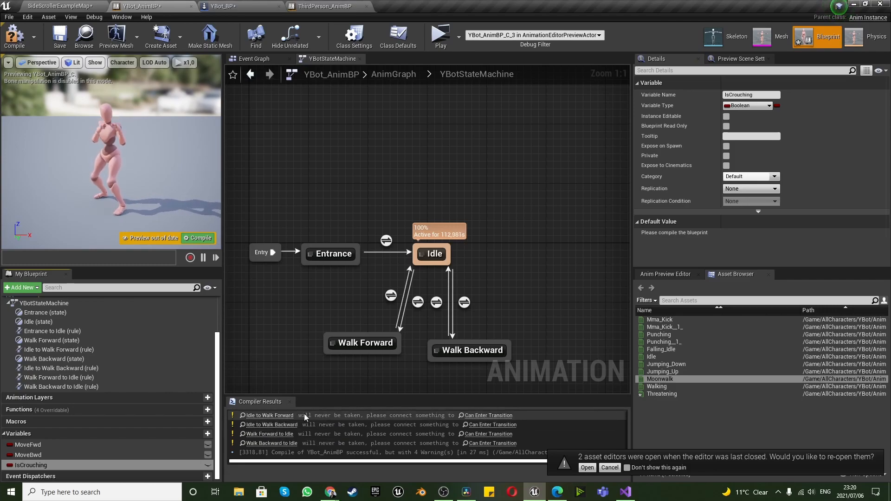
left_click(209, 435)
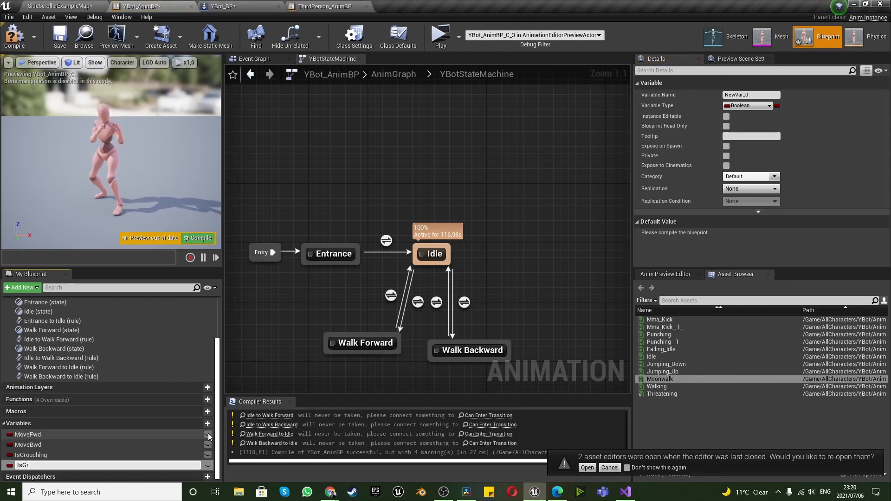
key("Return")
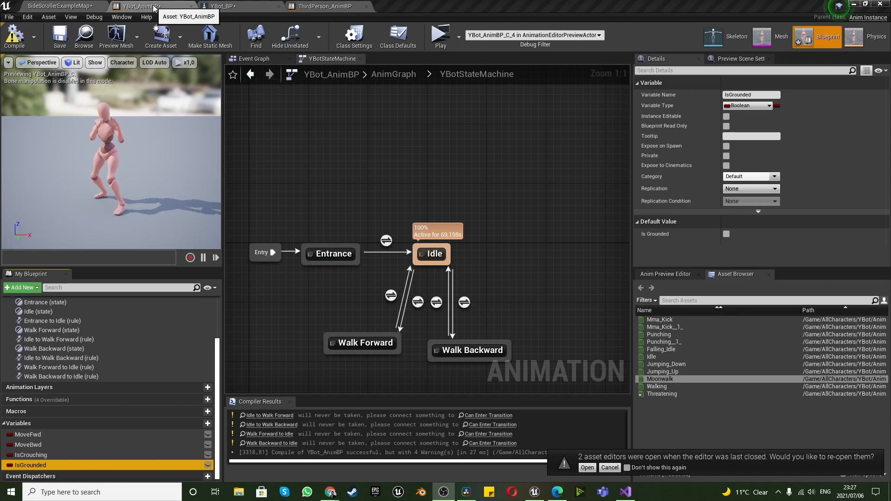
Create matching Boolean variables MoveFwd and MoveBwd in YBot_BP
left_click(218, 6)
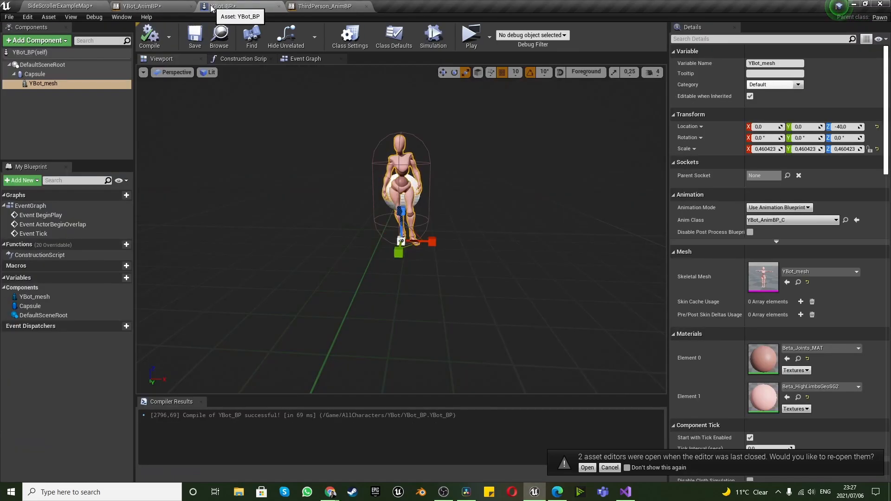
left_click(141, 6)
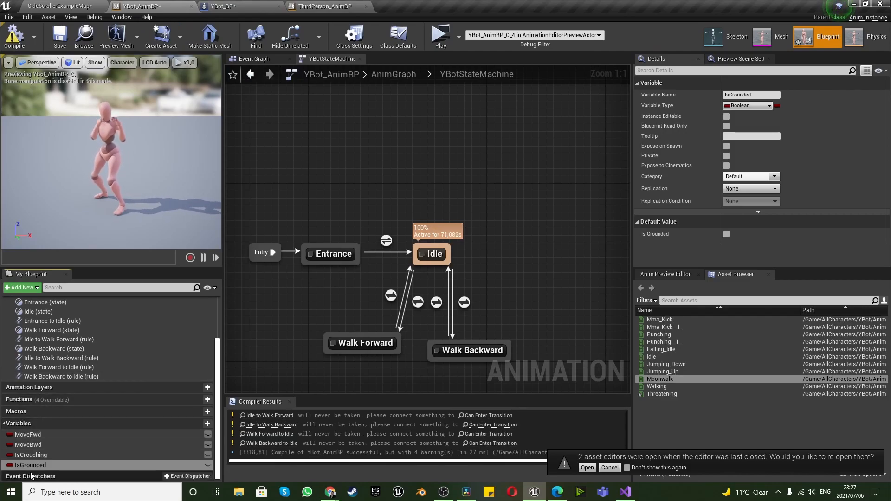
left_click(215, 7)
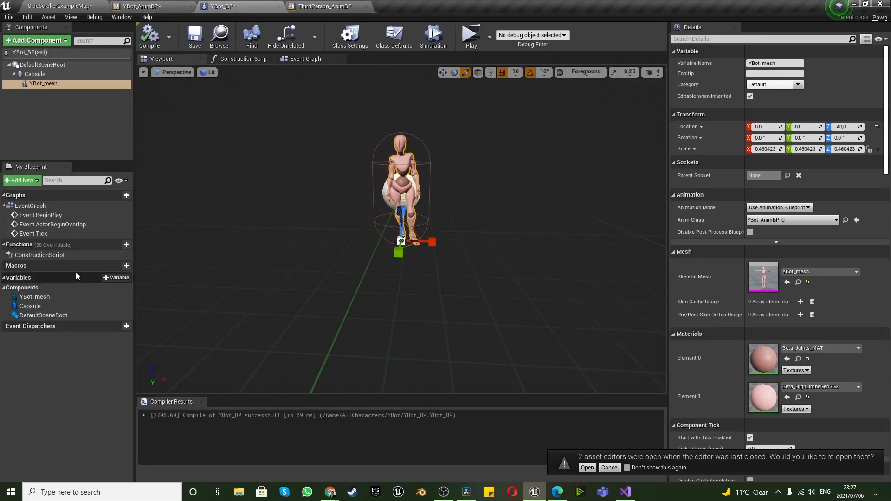
left_click(126, 278)
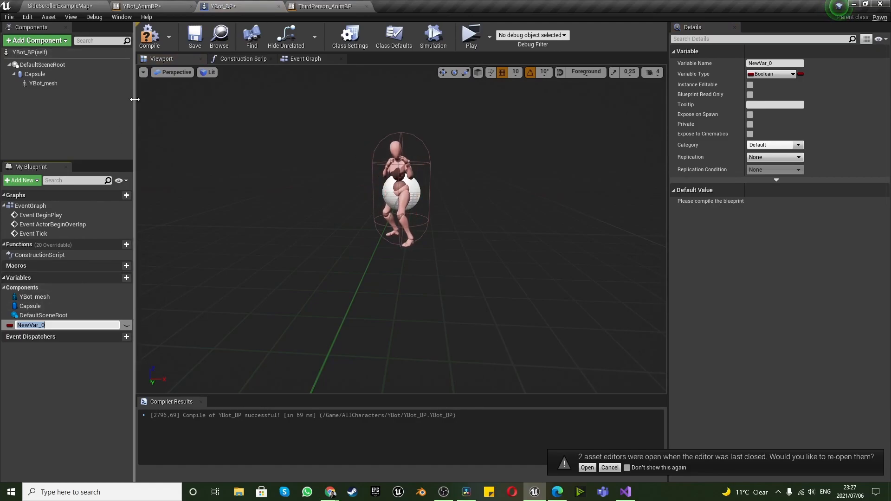
type("MoveFwd")
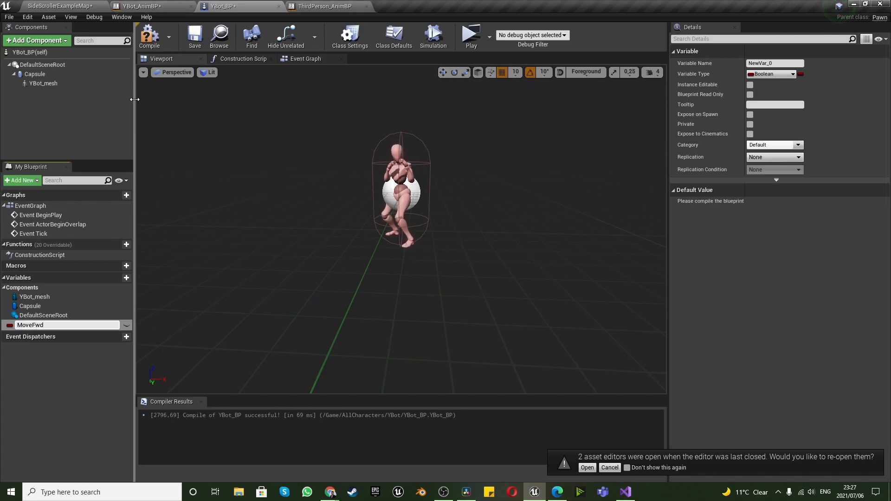
key("Return")
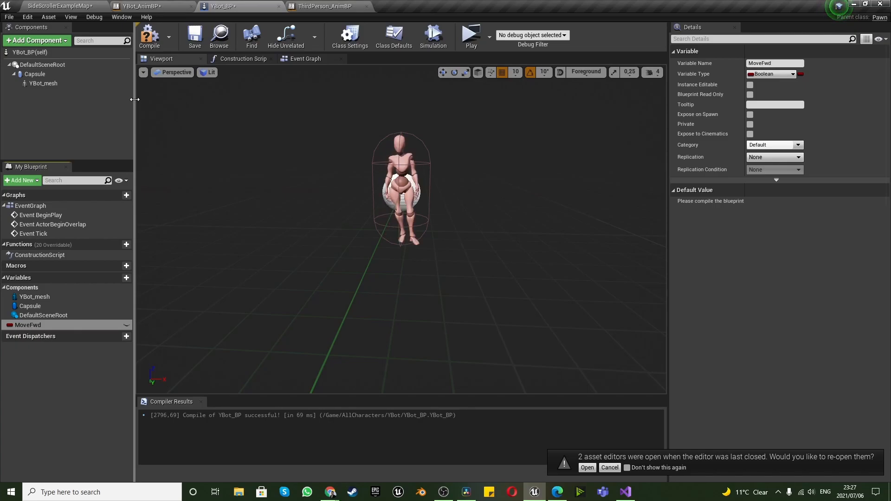
left_click(126, 278)
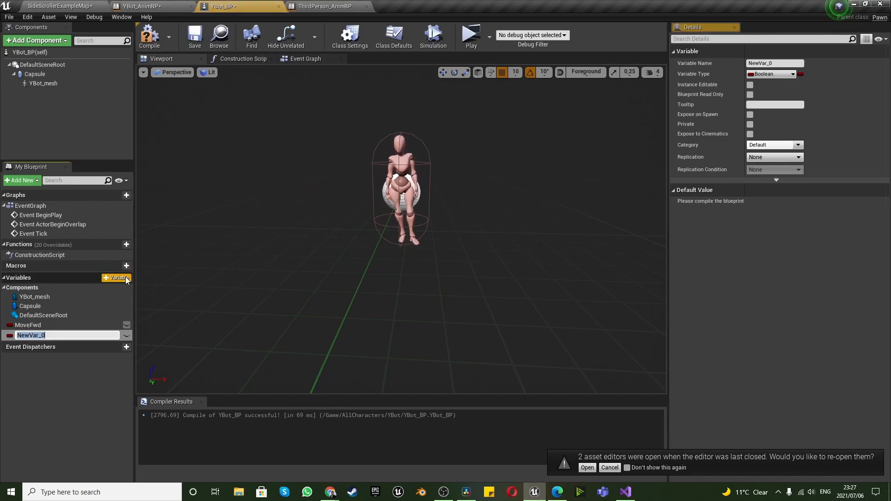
type("MoveBwd")
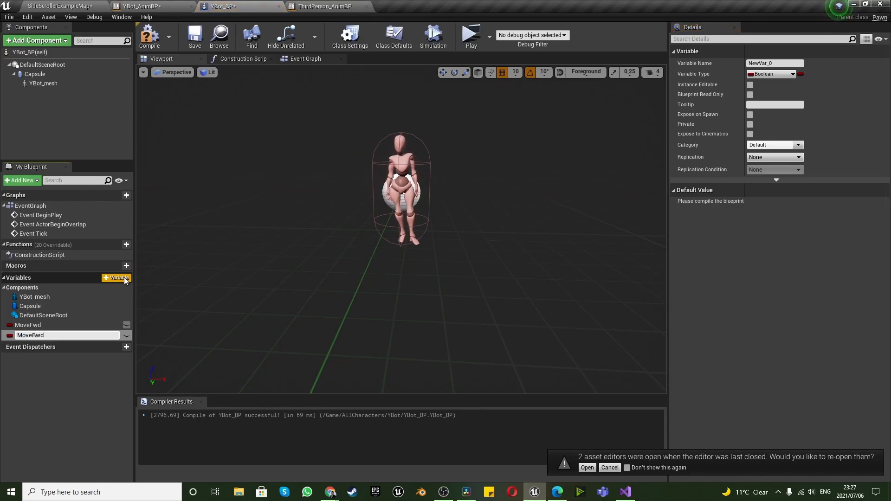
key("Return")
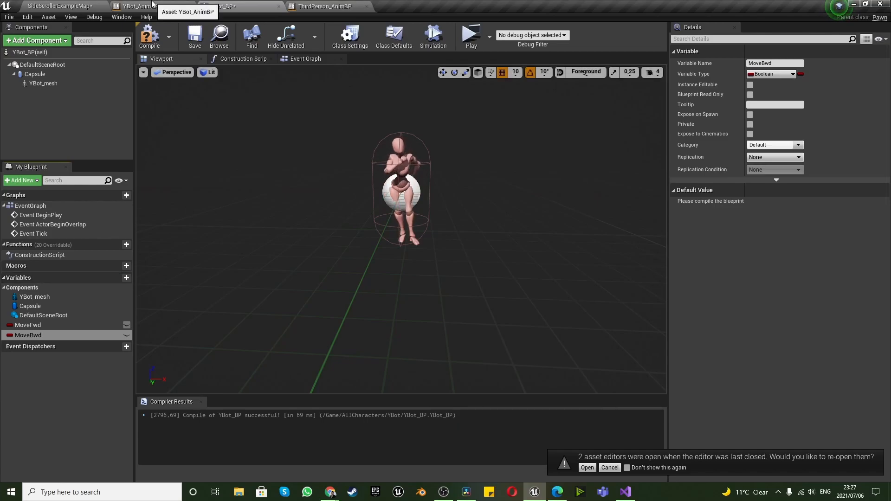
Check the variable list in YBot_AnimBP and add the matching Boolean variable IsCrouching to YBot_BP
left_click(191, 9)
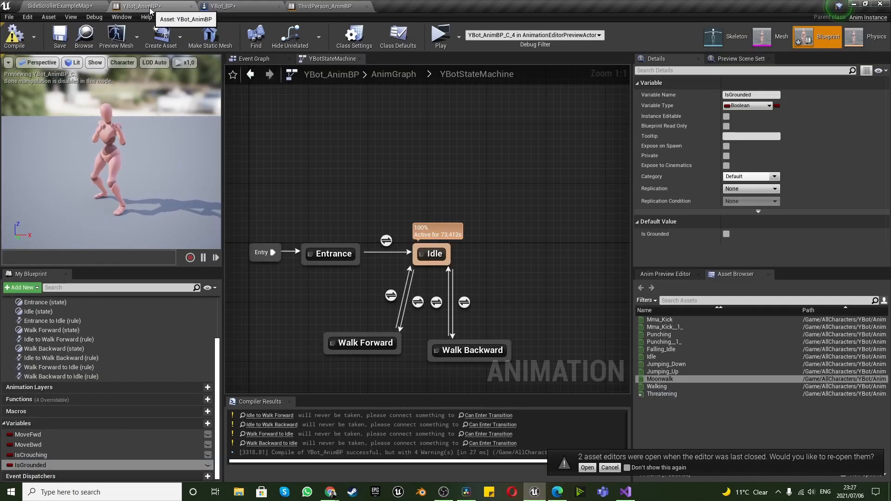
left_click(234, 4)
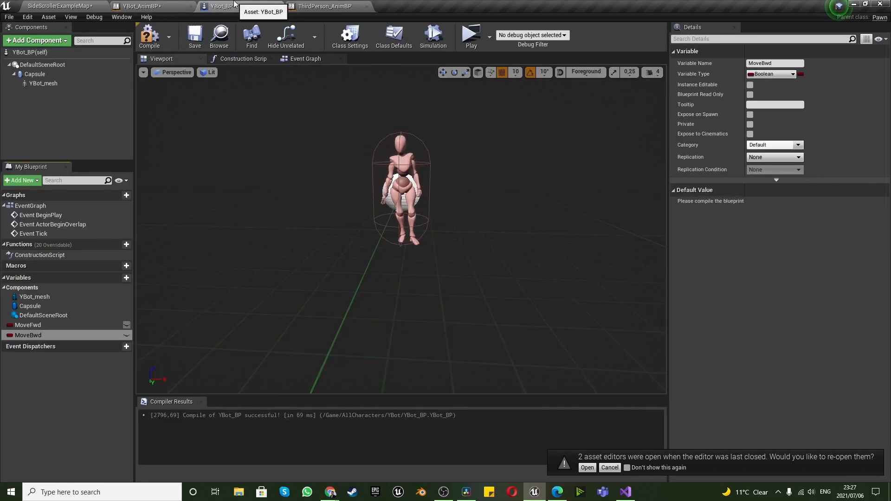
left_click(186, 6)
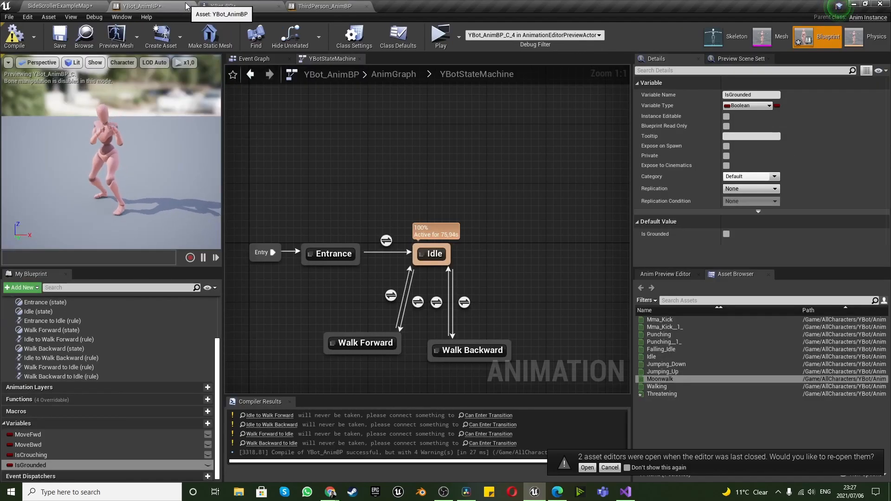
left_click(225, 6)
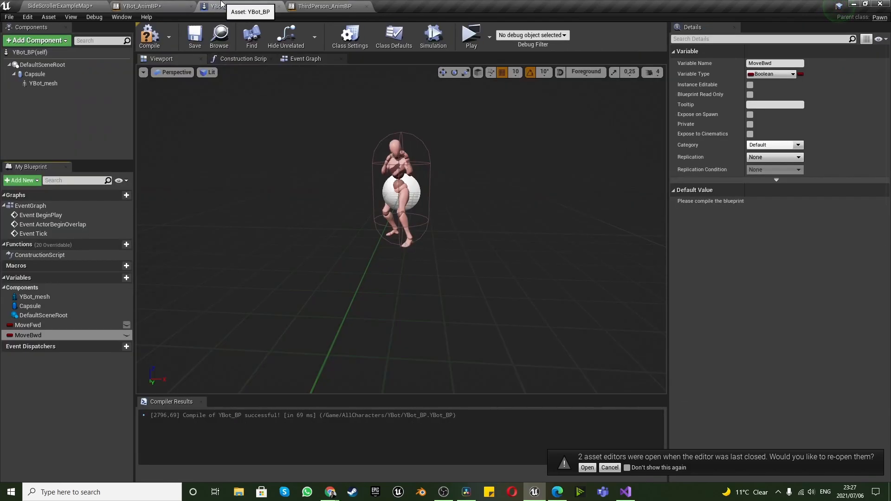
left_click(116, 278)
type("I")
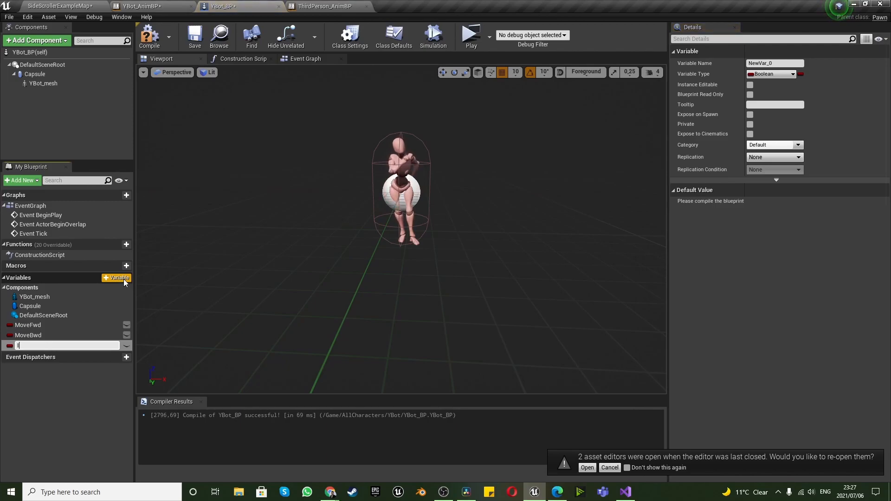
type("sCrouc")
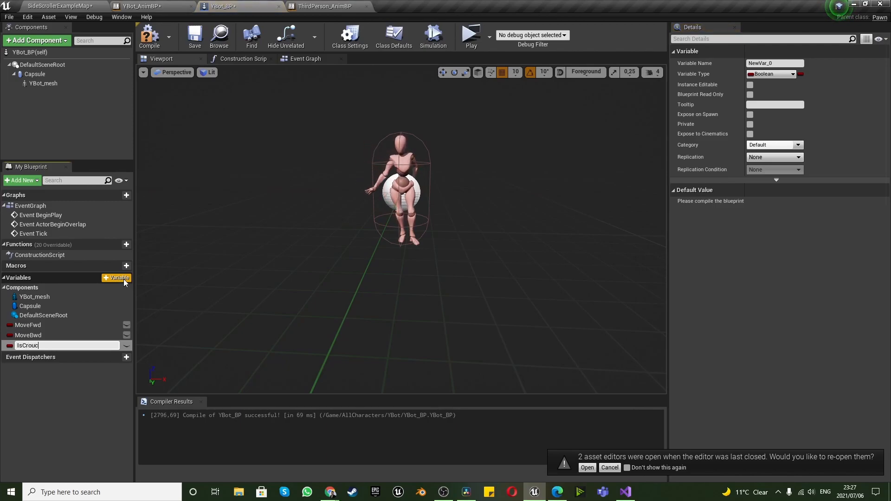
type("hing")
key("Return")
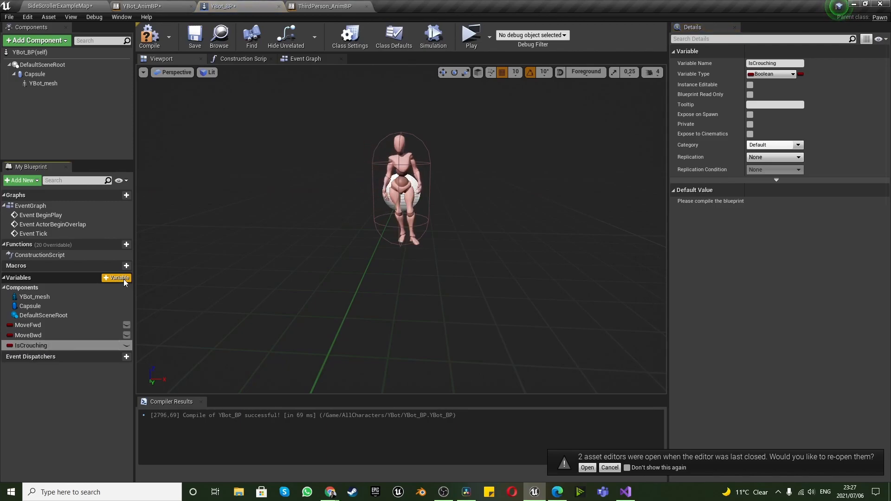
Add another Boolean variable to YBot_BP, named ISGrounded
left_click(124, 280)
type("I")
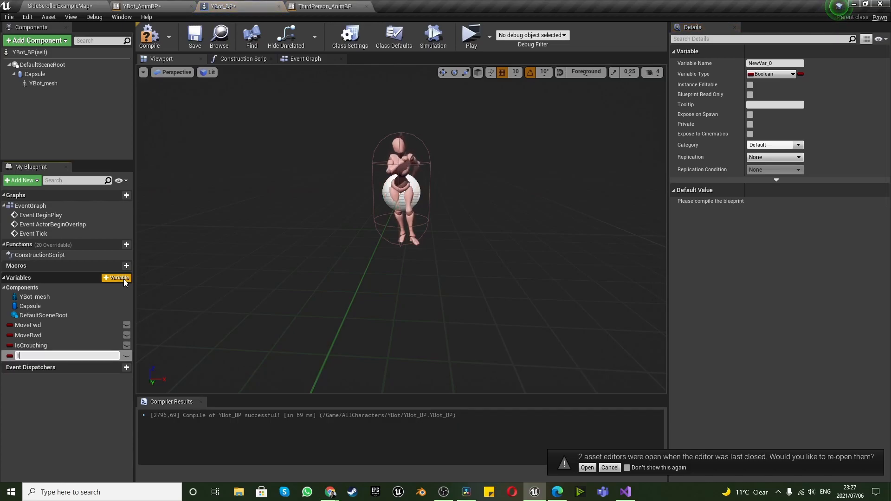
type("SGrounded")
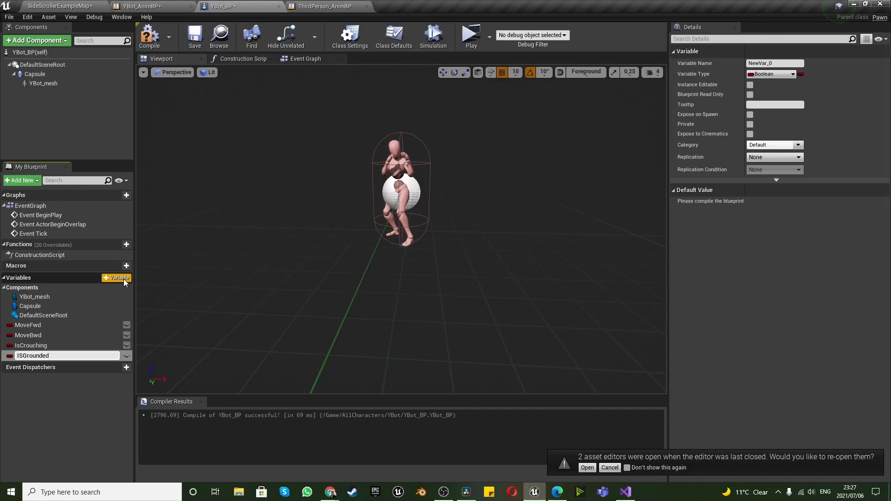
key("Return")
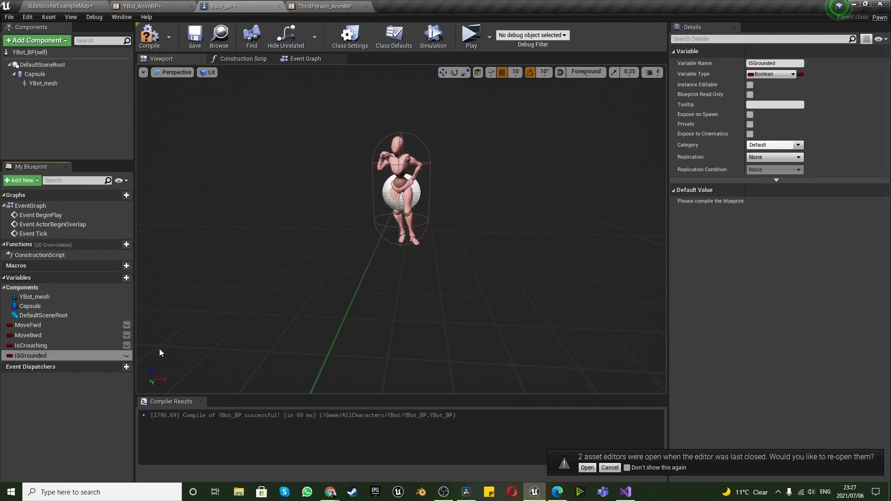
Correct the capitalisation of the newest YBot_BP variable by renaming it to IsGrounded
right_click(38, 356)
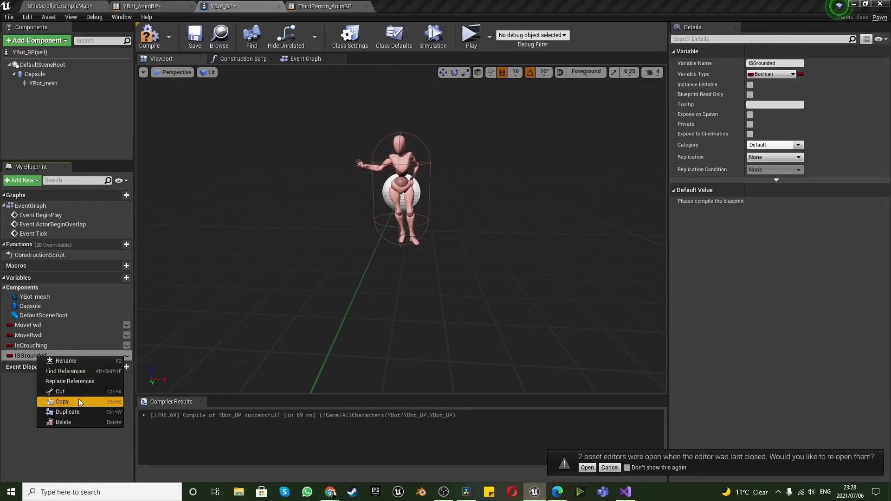
left_click(73, 363)
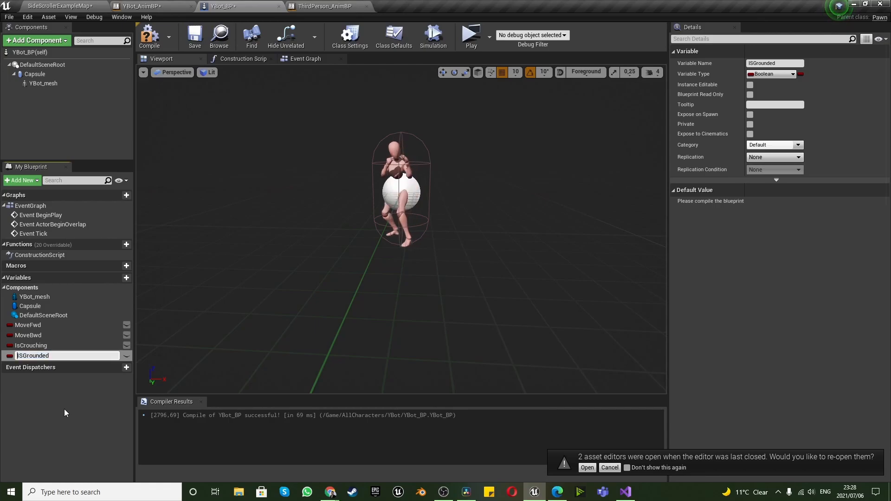
key("BackSpace")
type("s")
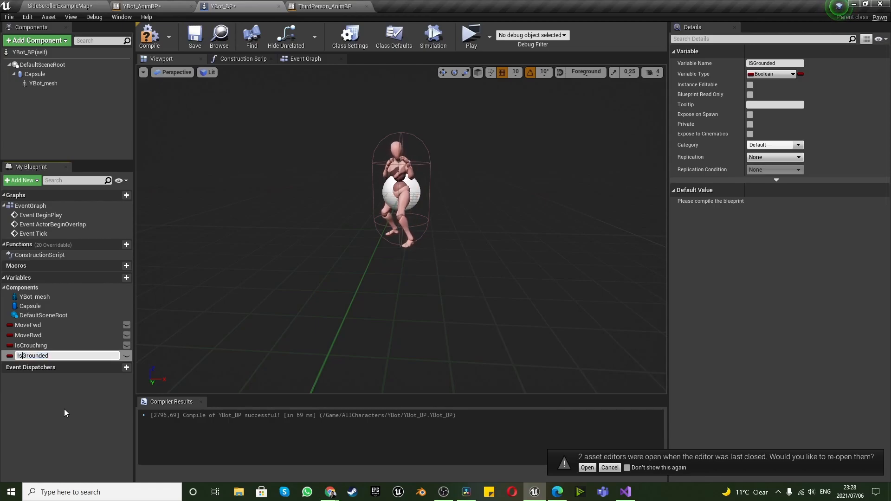
key("Return")
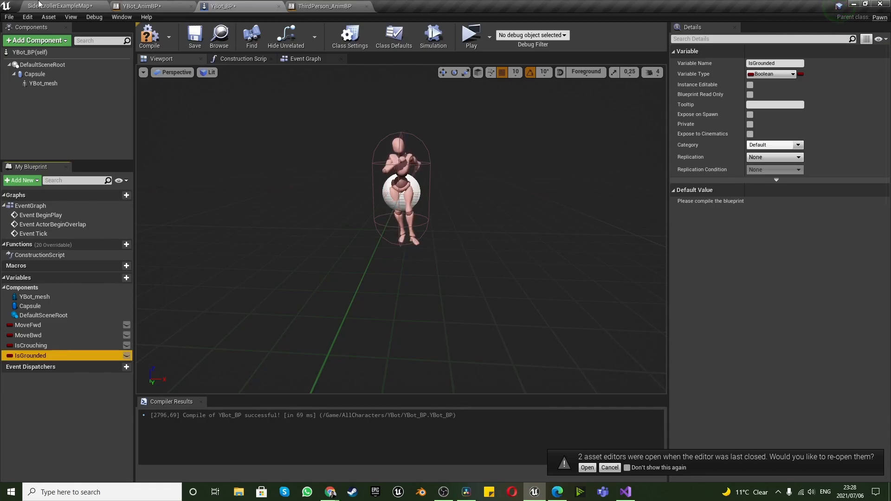
left_click(155, 6)
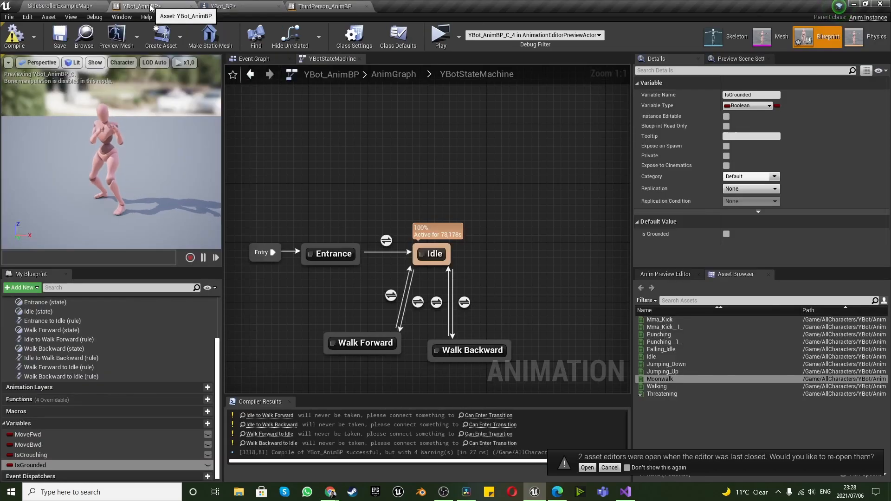
left_click(219, 7)
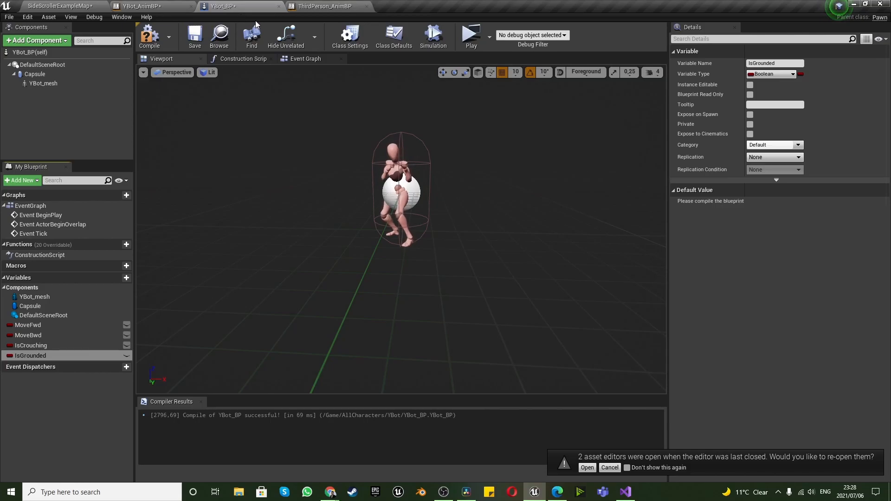
left_click(439, 497)
left_click(439, 498)
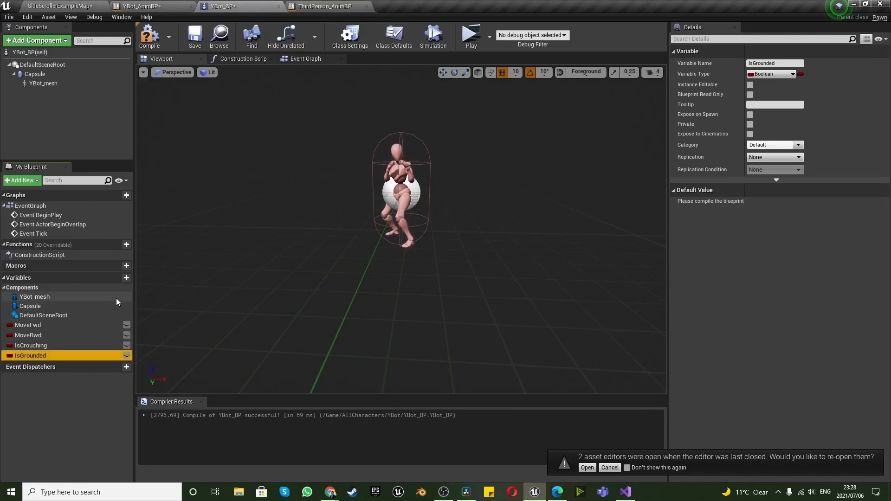
Add a variable named PlayerSpeed to YBot_BP and set its type to Float
left_click(123, 278)
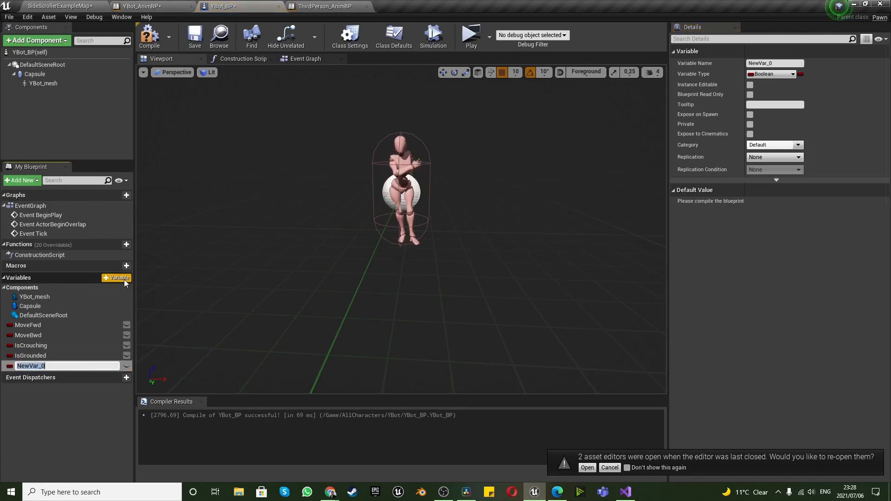
type("PlayerSpeed")
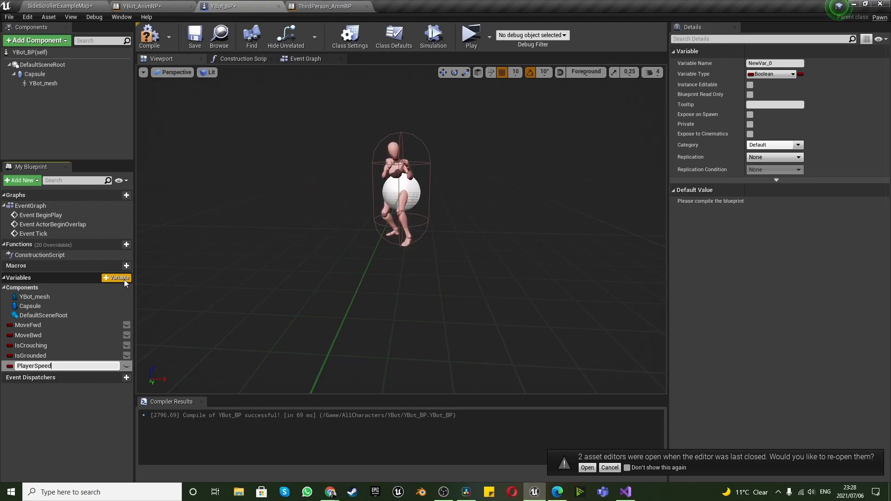
key("Return")
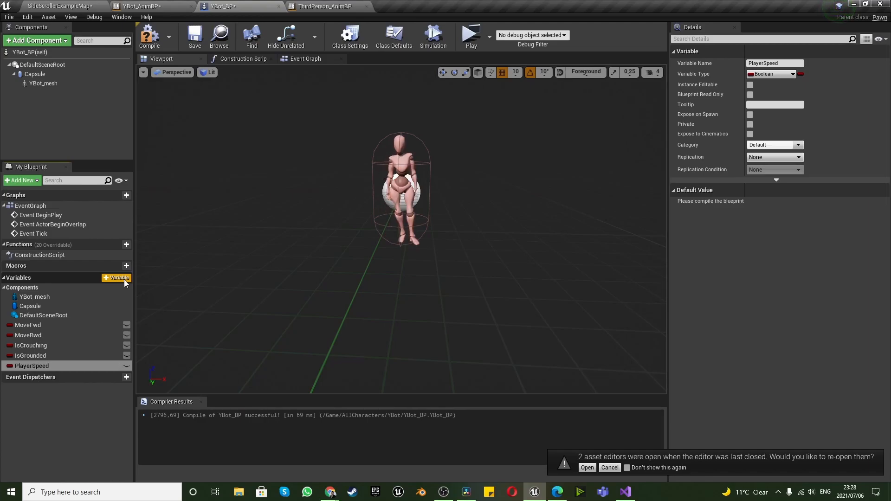
left_click(9, 366)
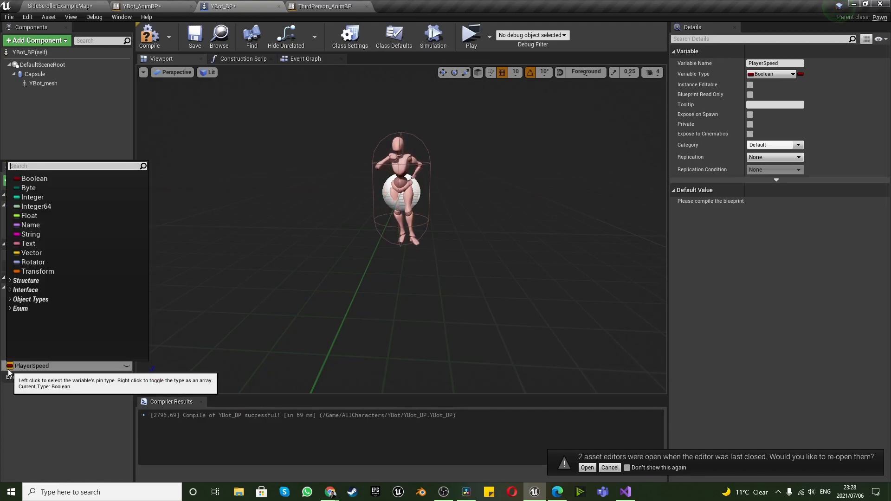
left_click(29, 218)
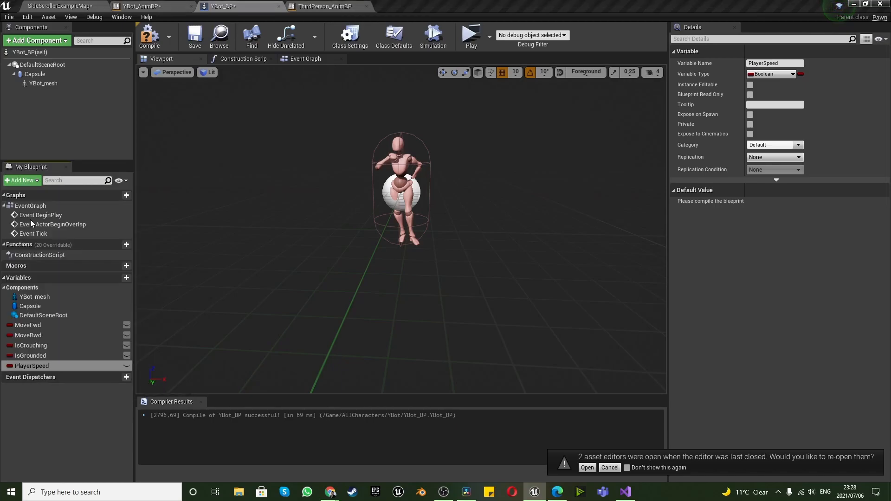
Add two more Float variables to YBot_BP, named JumpValue and Gravity
left_click(123, 279)
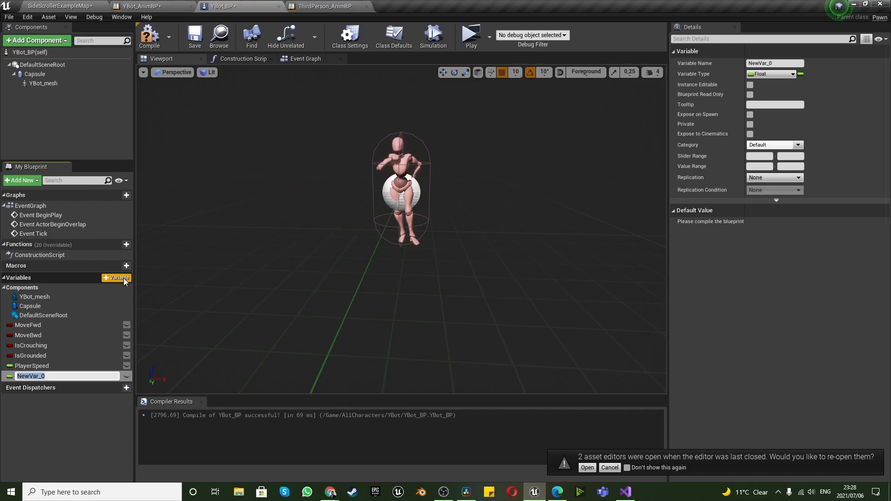
type("Jump")
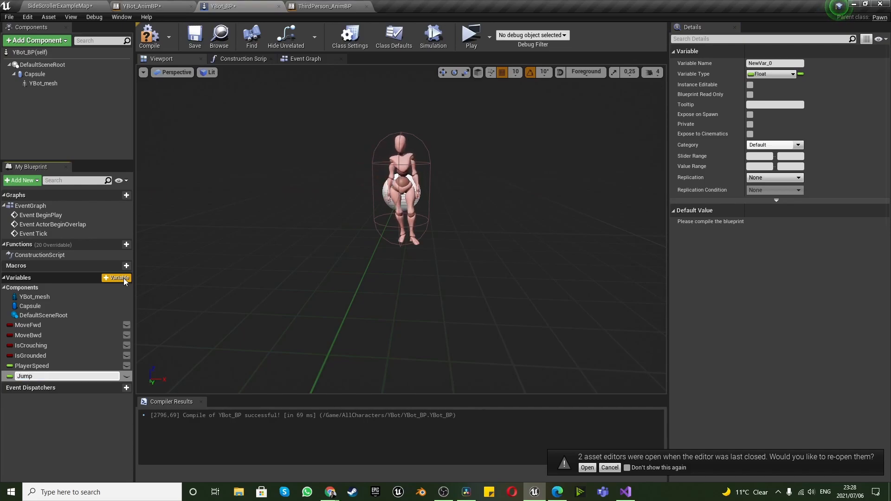
type("Value")
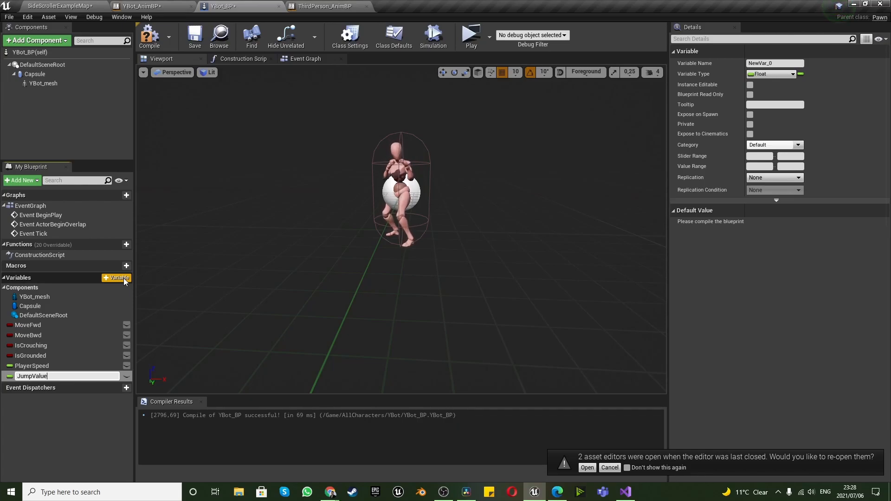
key("Return")
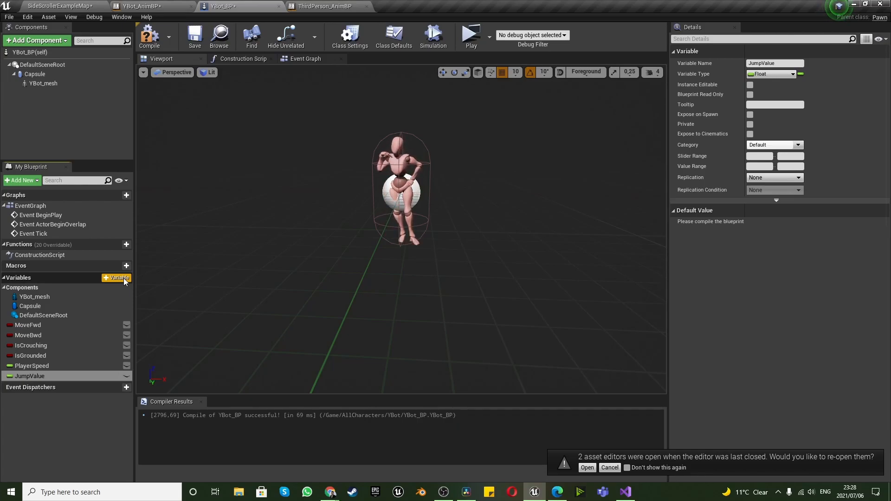
left_click(124, 278)
type("Gravity")
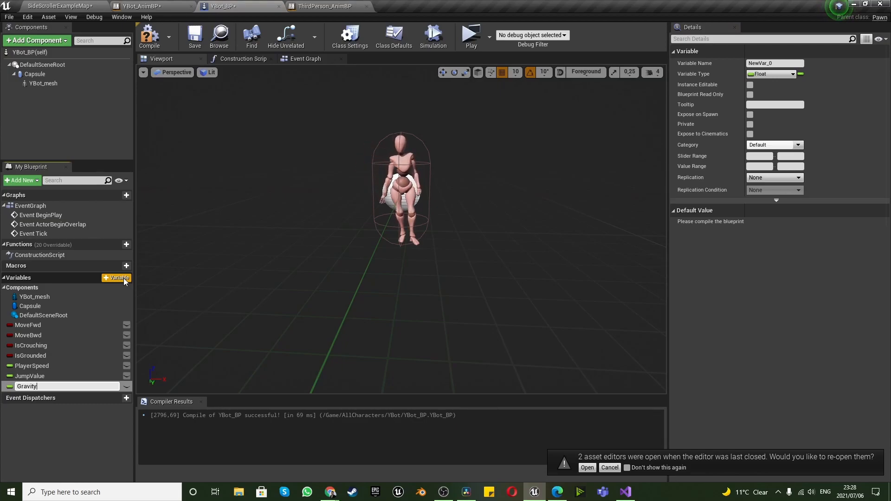
key("Return")
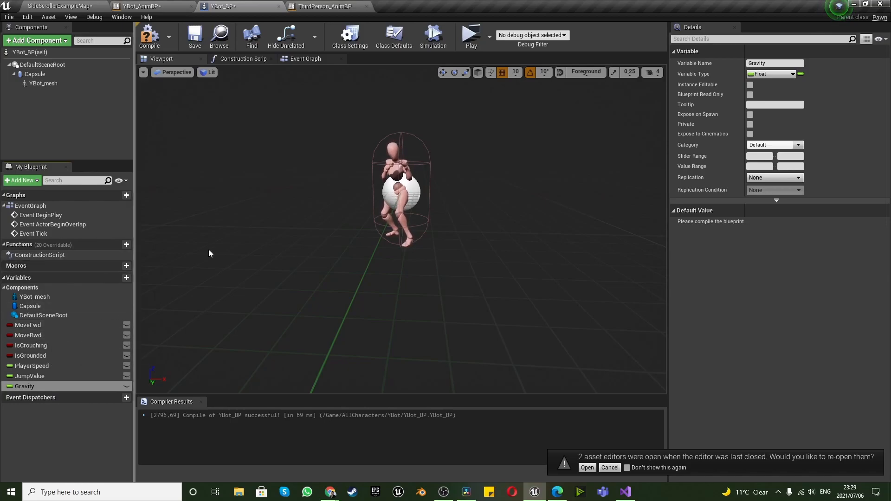
Return to the SideScrollerExampleMap level and open the YBot folder inside AllCharacters
left_click(444, 496)
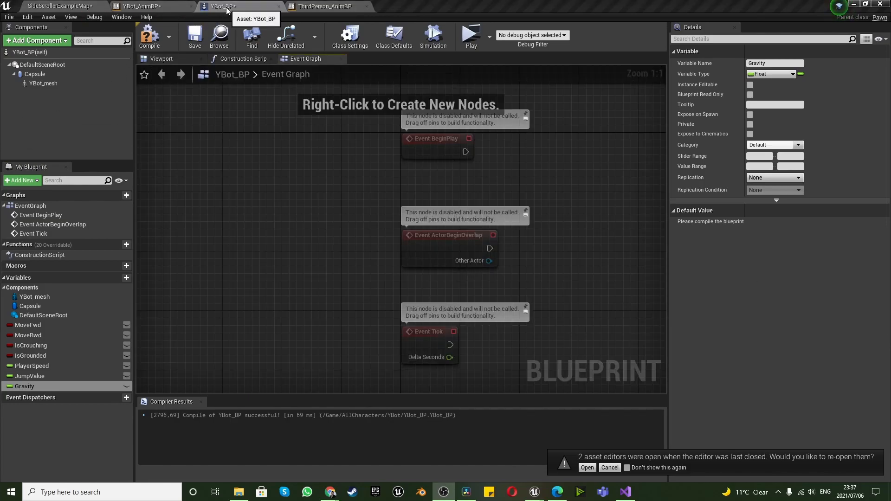
left_click(65, 7)
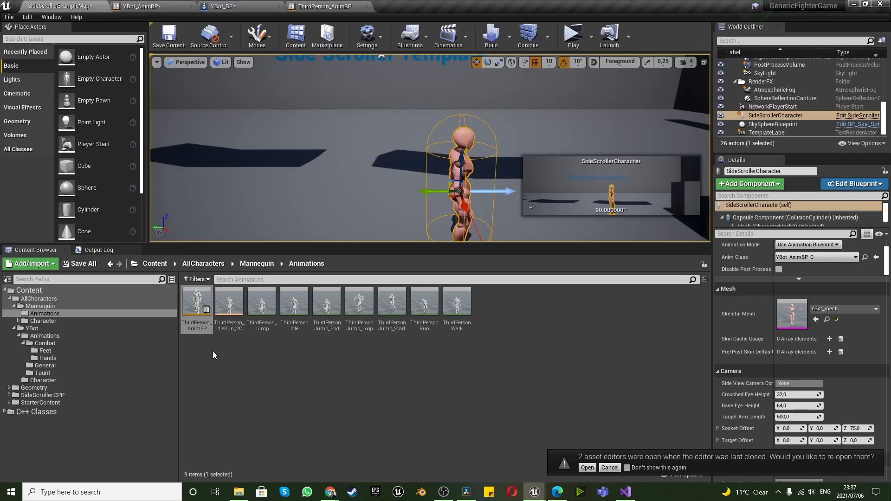
left_click(261, 267)
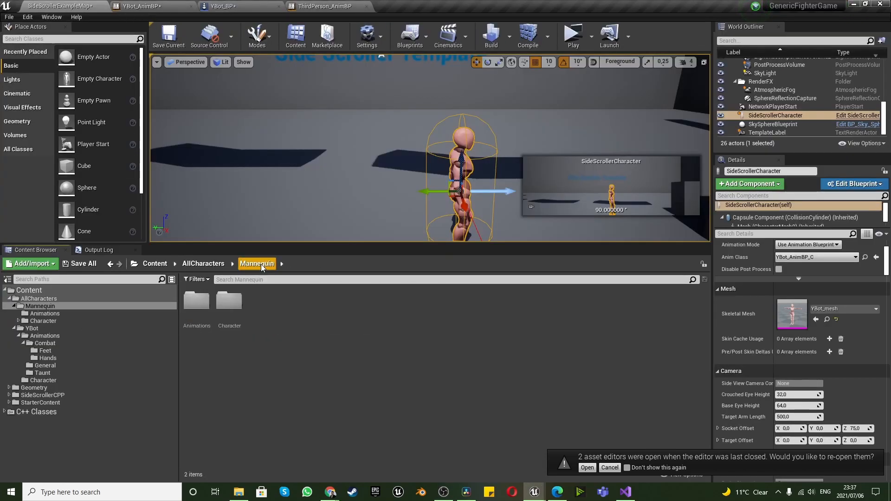
left_click(203, 264)
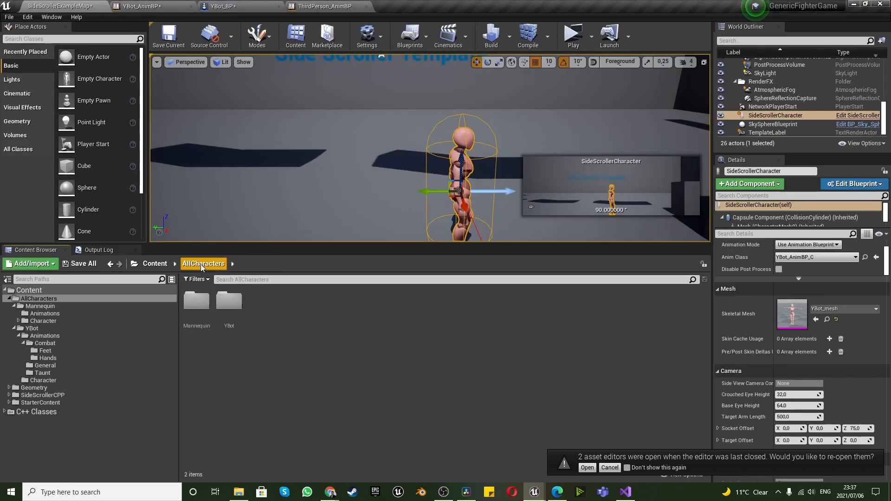
double_click(227, 292)
Rename the YBot_BP blueprint asset in the YBot folder to Player1_BP
left_click(259, 308)
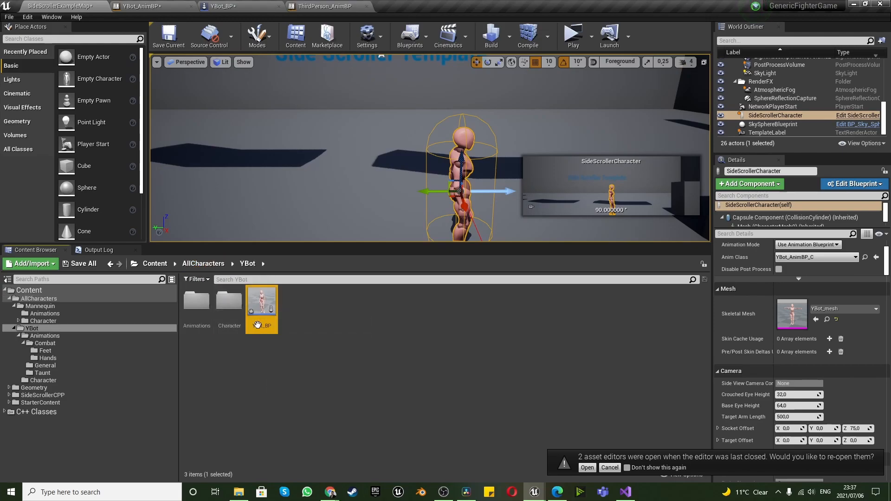
right_click(257, 324)
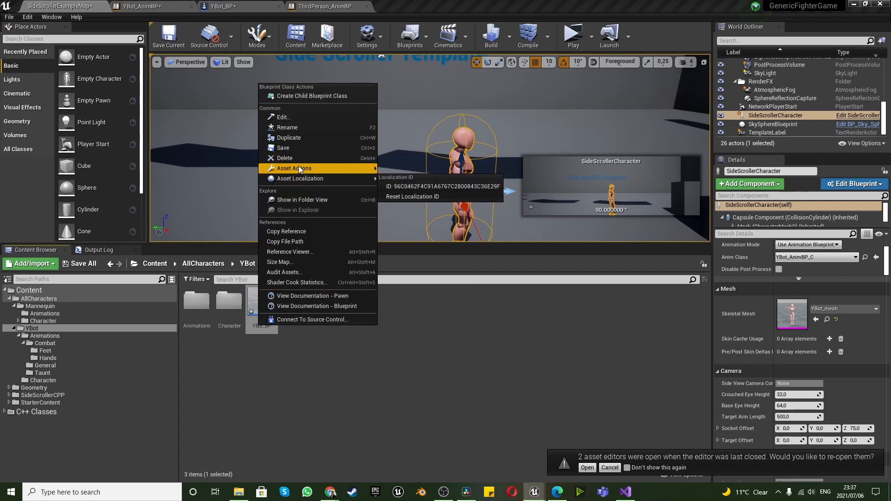
left_click(289, 127)
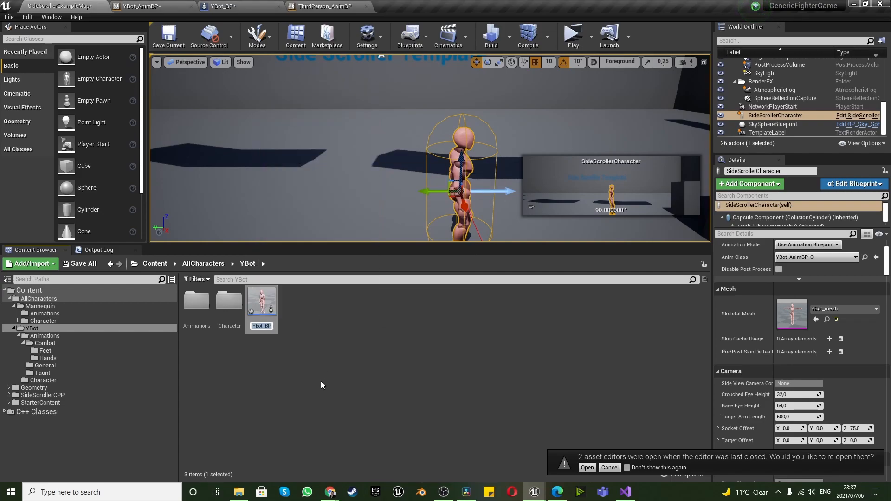
key("Return")
key("BackSpace")
key("BackSpace")
key("BackSpace")
key("BackSpace")
type("Player1")
key("End")
key("Return")
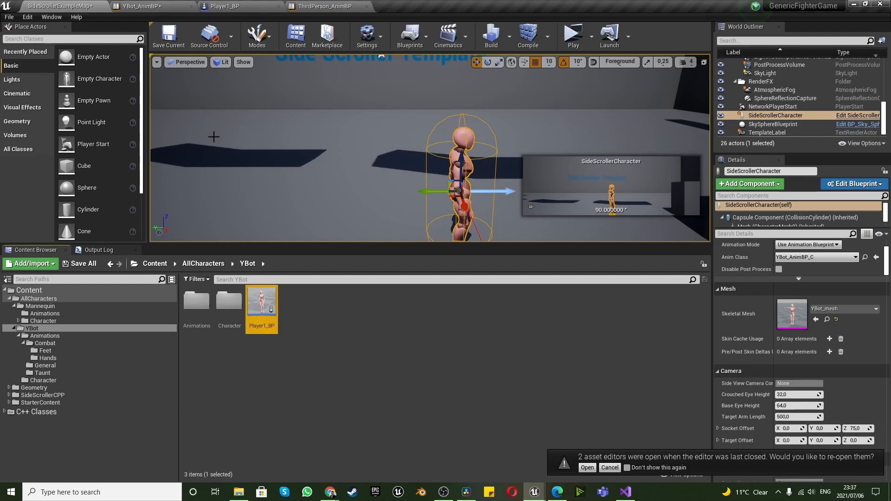
Review YBotStateMachine in YBot_AnimBP and the viewport, construction script and event graph of Player1_BP
left_click(240, 6)
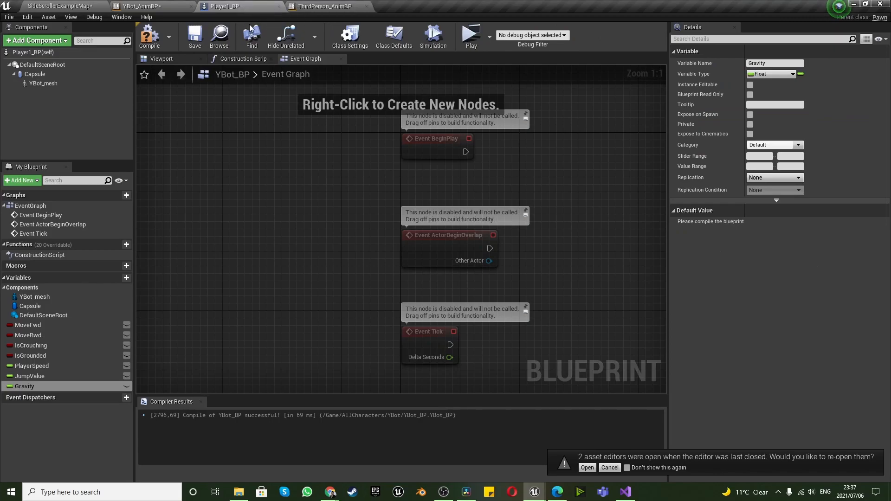
left_click(138, 6)
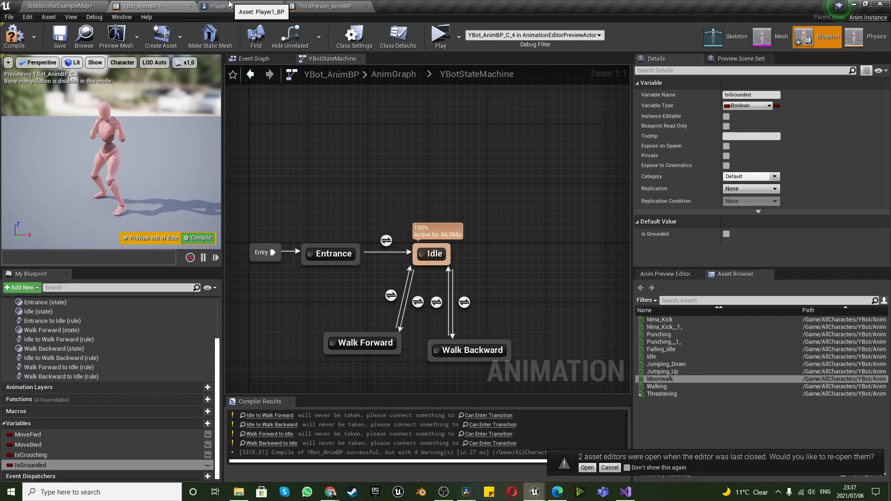
left_click(229, 5)
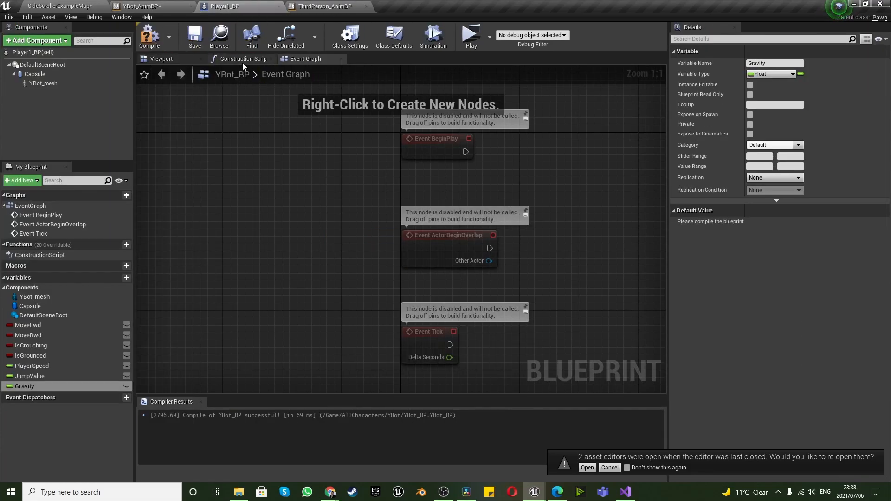
left_click(177, 61)
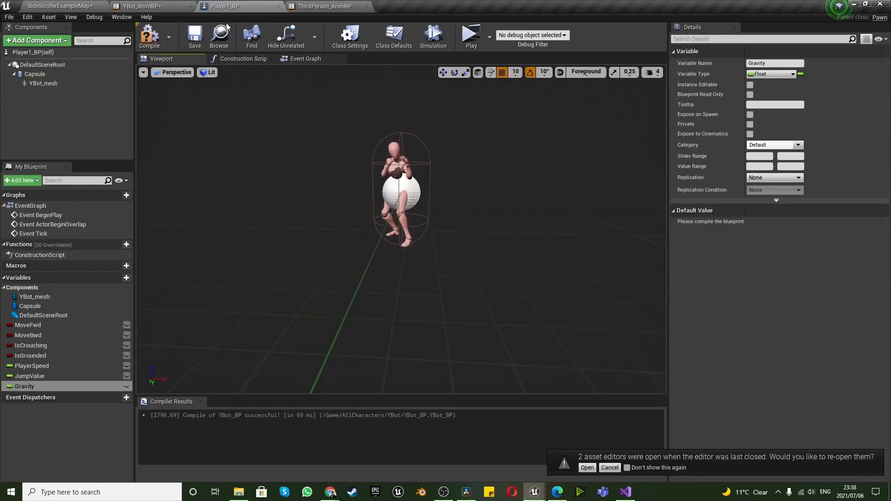
left_click(252, 59)
left_click(301, 59)
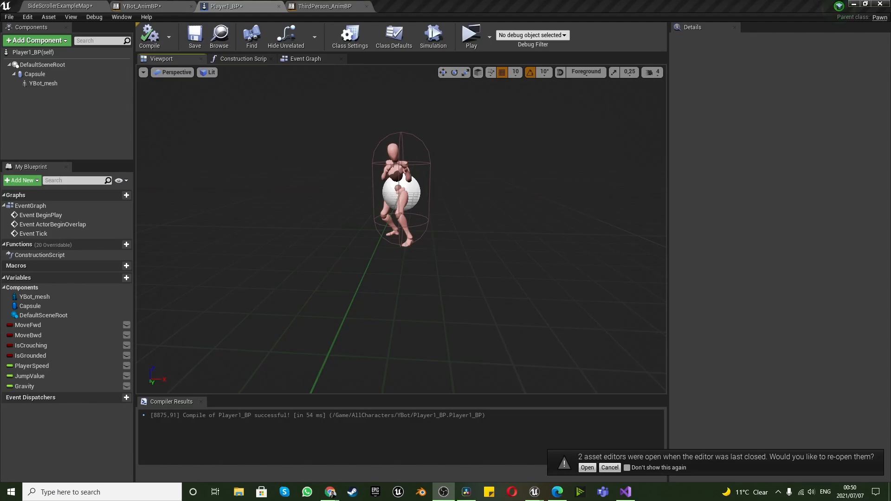
Play-test the game from YBot_AnimBP, moving the character in both directions and jumping repeatedly, and end the preview
left_click(141, 6)
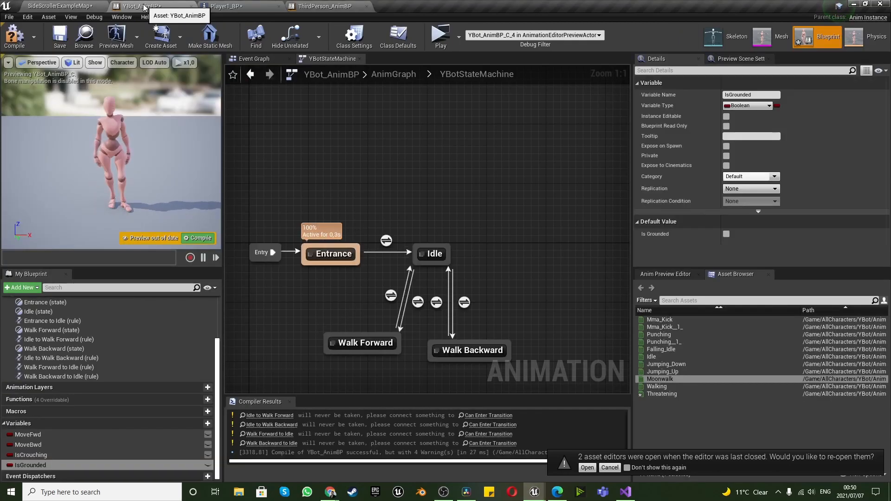
left_click(438, 36)
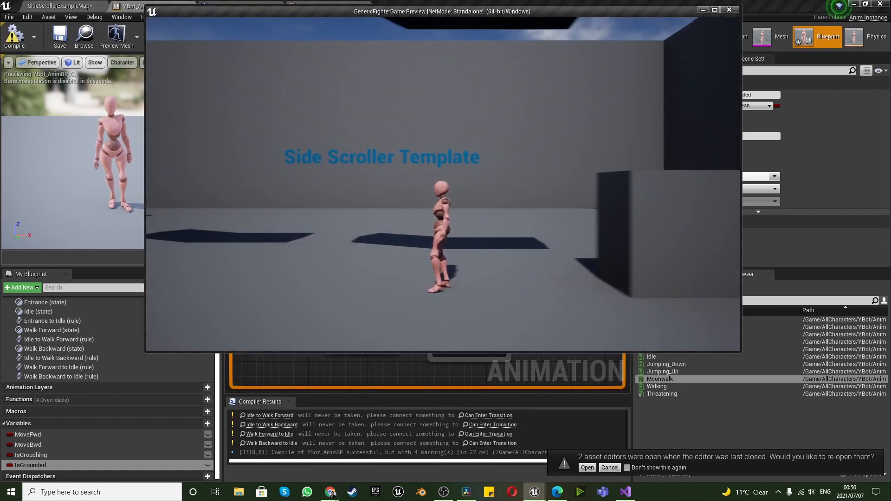
key("space")
key("d")
key("space")
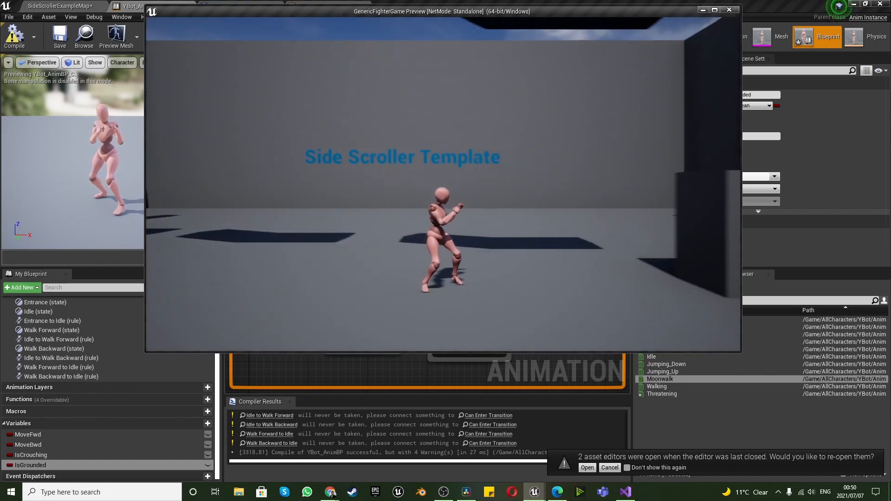
key("space")
key("space")
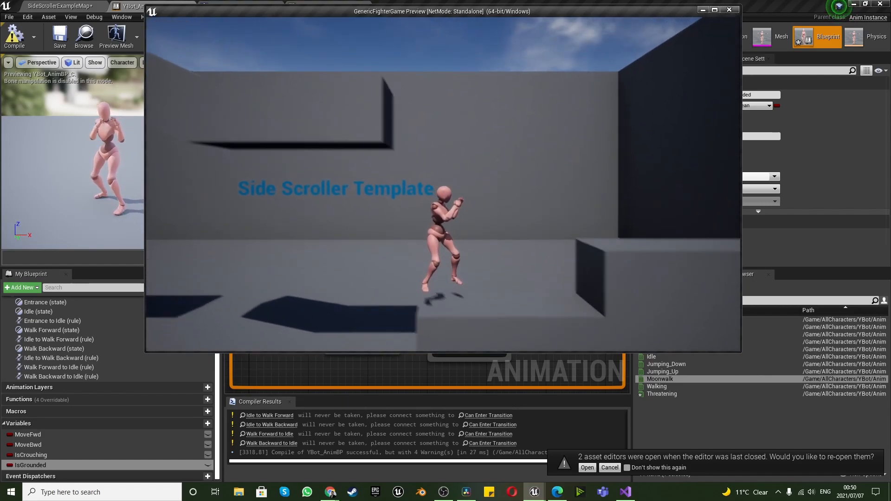
key("space")
key("a")
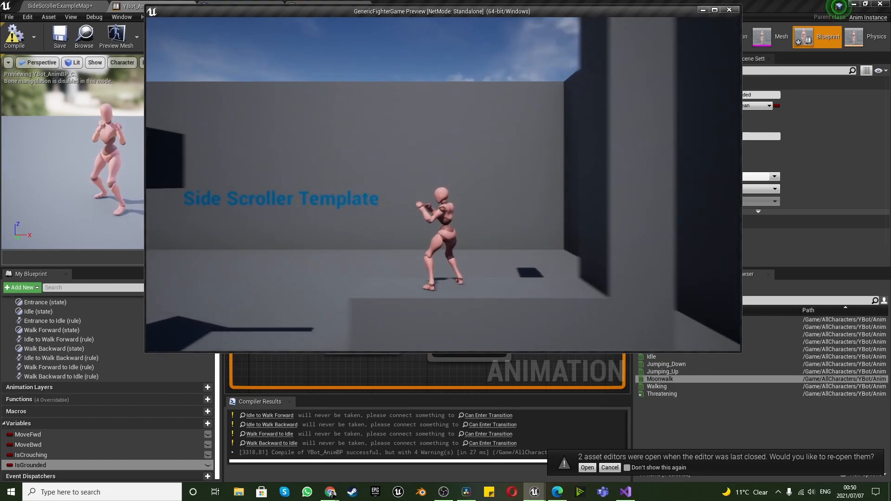
key("space")
key("space")
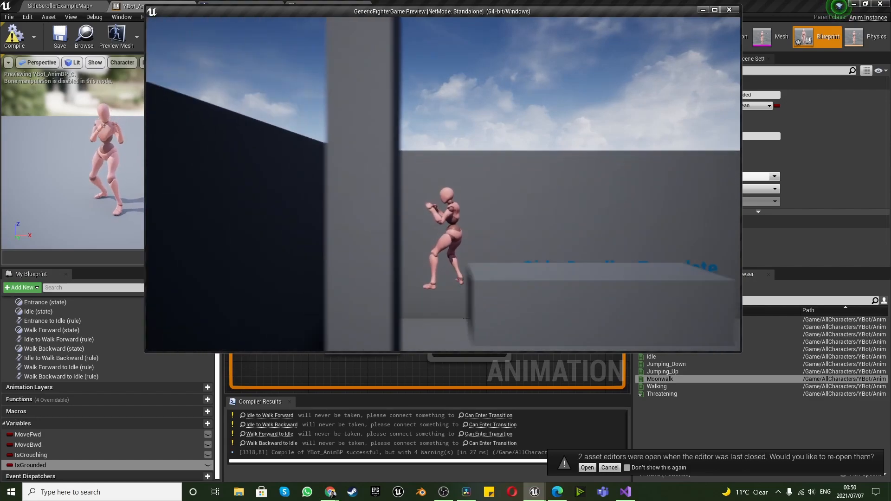
key("d")
key("d")
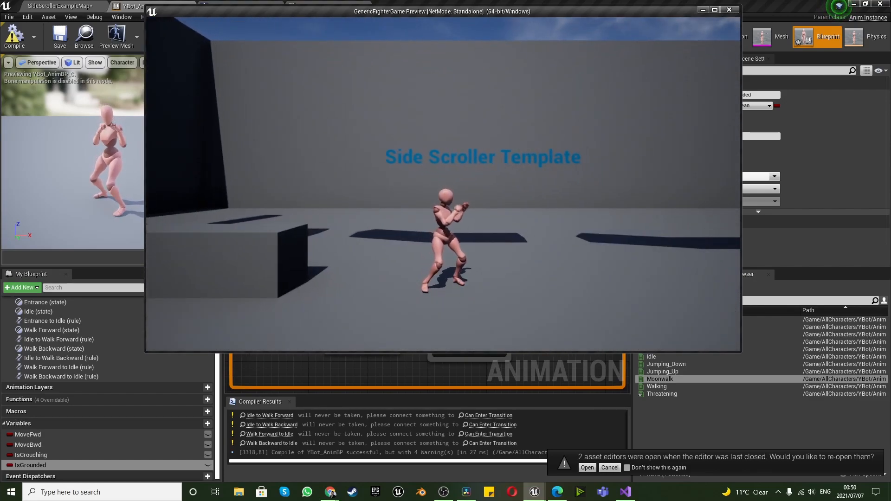
key("Escape")
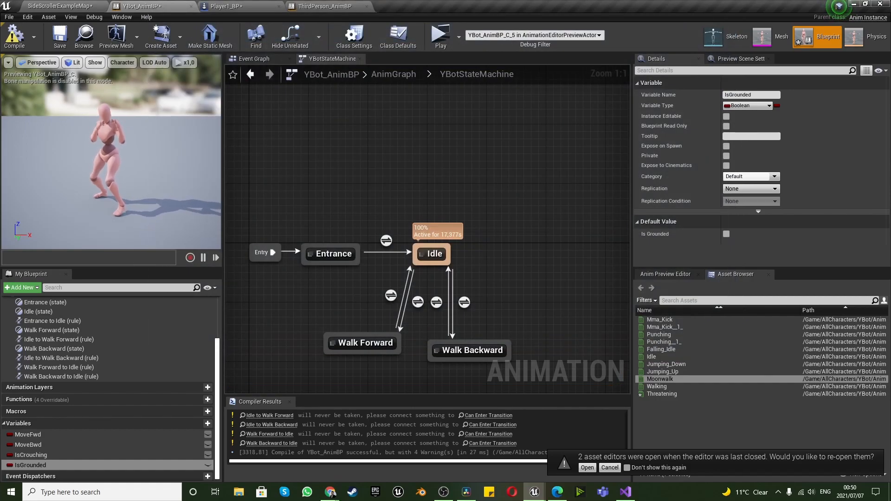